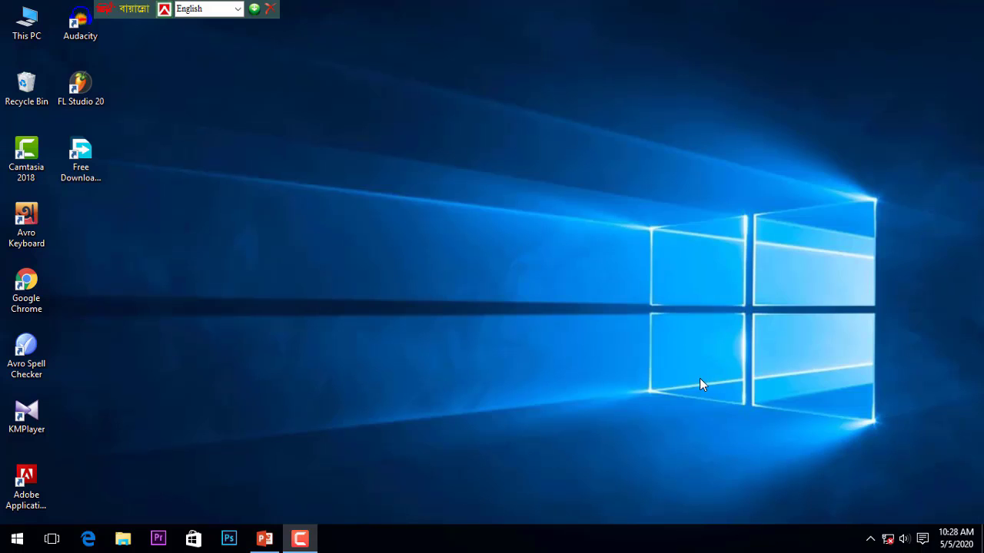
Bring up the book presentation and add a new Blank slide after the cover.
click(265, 541)
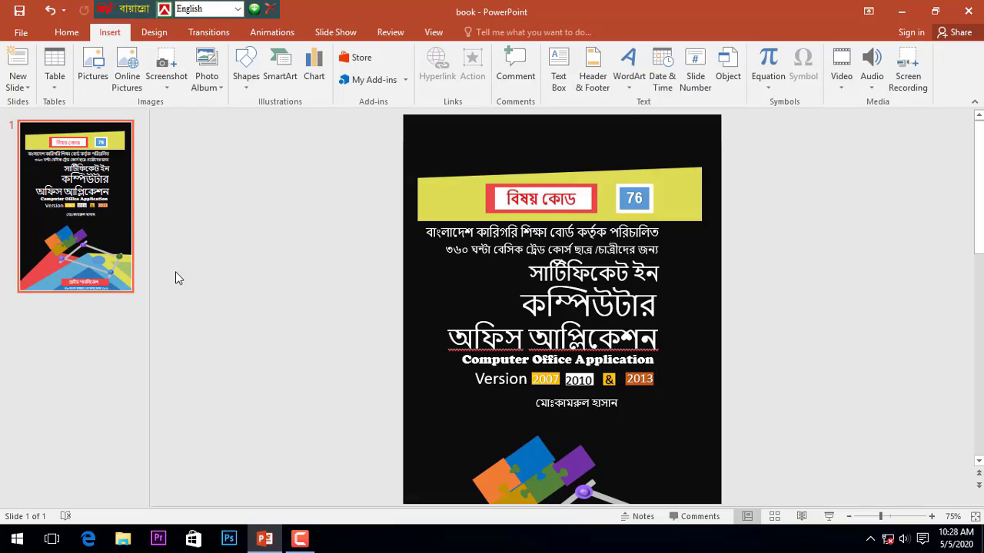
click(18, 86)
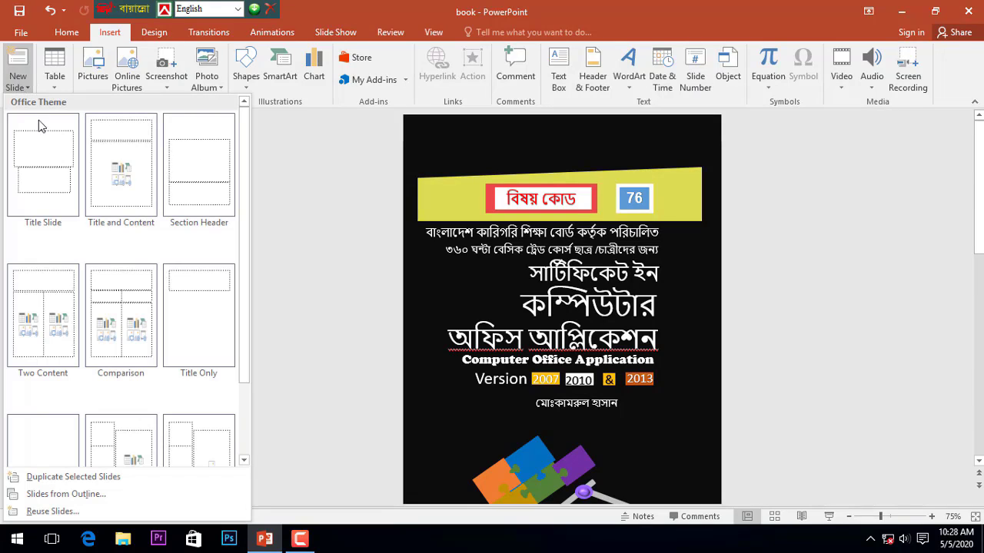
click(60, 437)
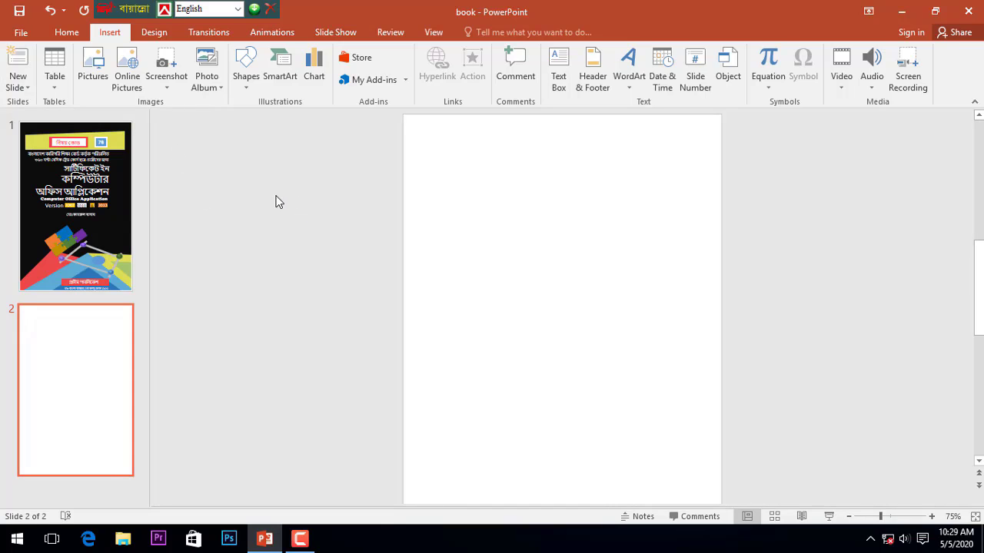
Review the finished cover on slide 1, then return to the blank slide 2.
click(116, 207)
scroll(588, 196, down, 1)
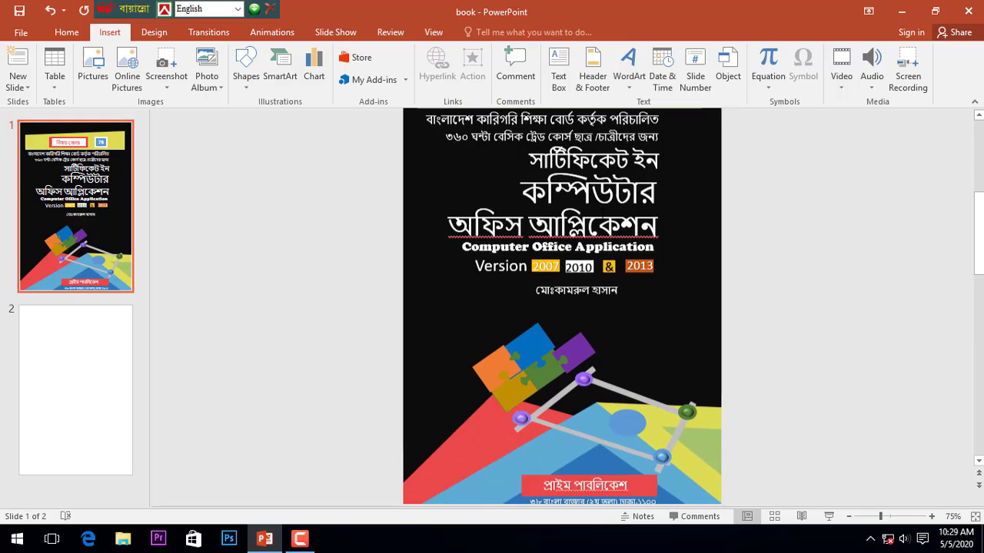
scroll(561, 308, down, 1)
scroll(561, 307, up, 1)
scroll(561, 307, up, 1)
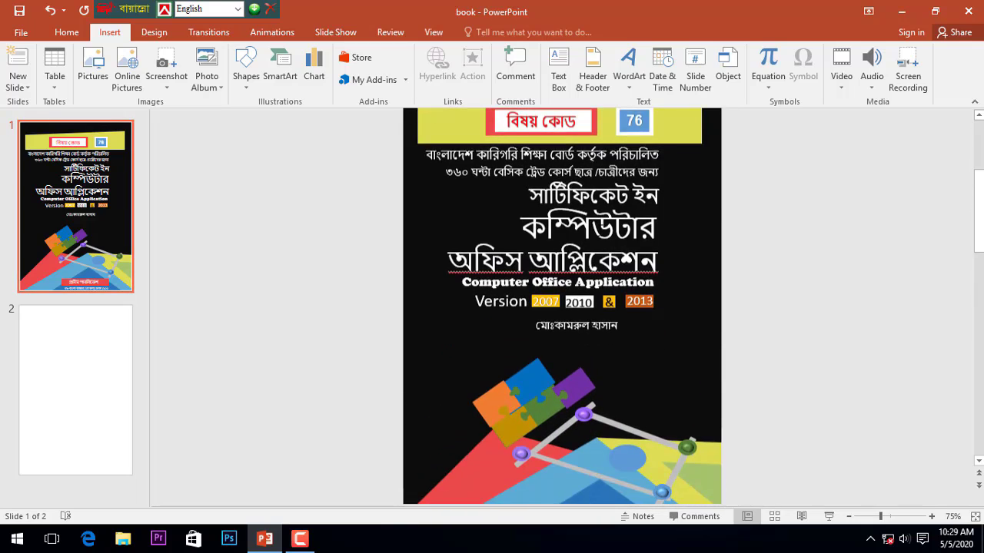
scroll(559, 256, down, 2)
scroll(274, 323, down, 1)
scroll(274, 322, up, 1)
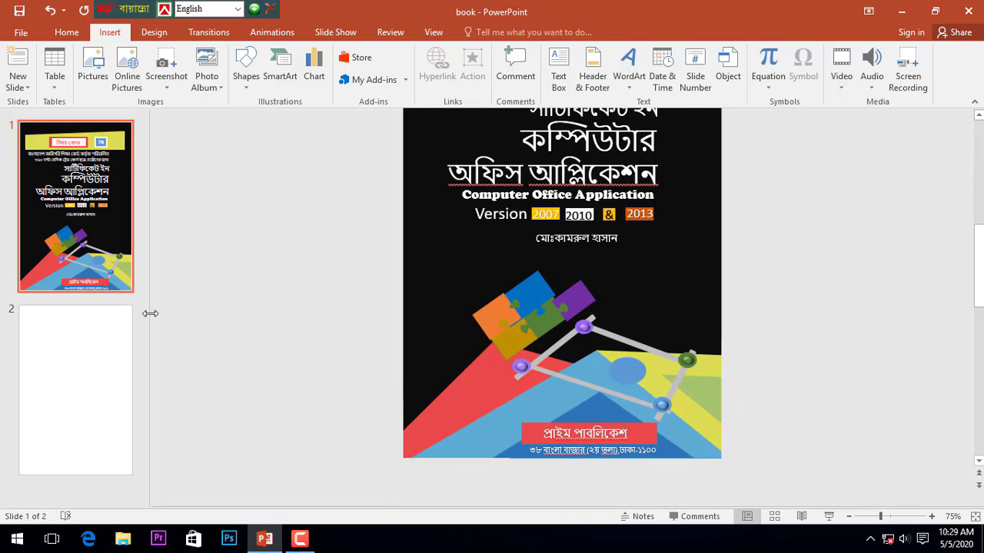
click(108, 365)
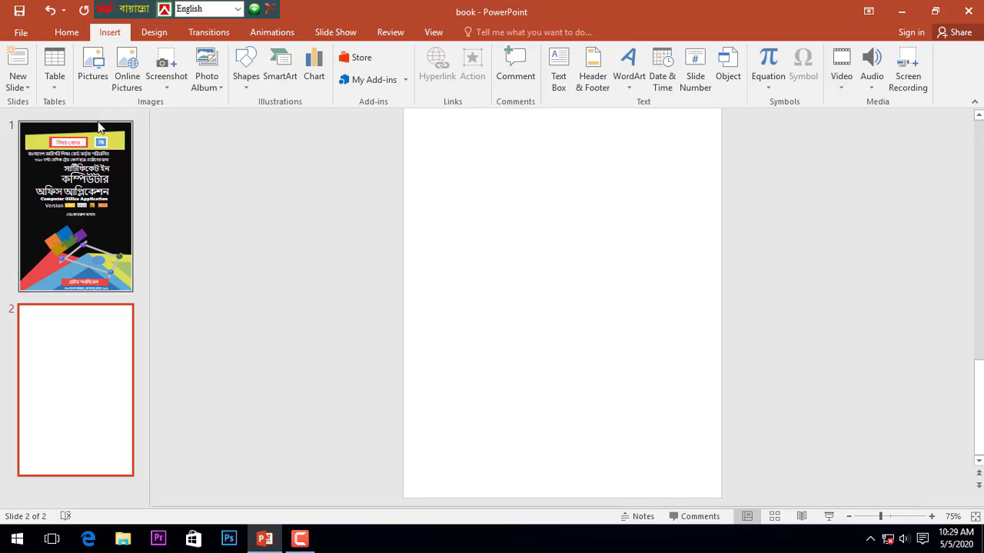
Set a custom slide size of 6.125 × 9.25 inches in portrait orientation.
click(154, 33)
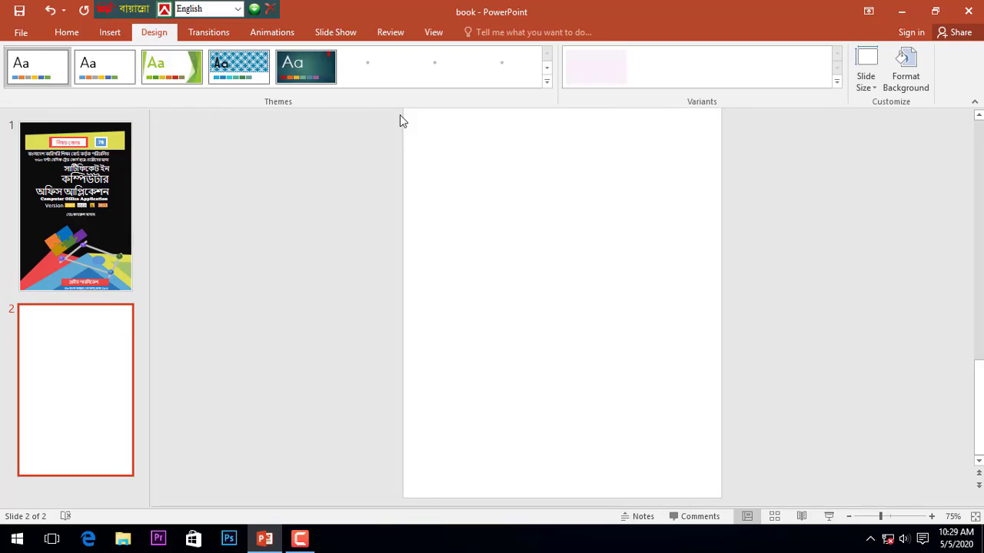
click(867, 81)
click(882, 167)
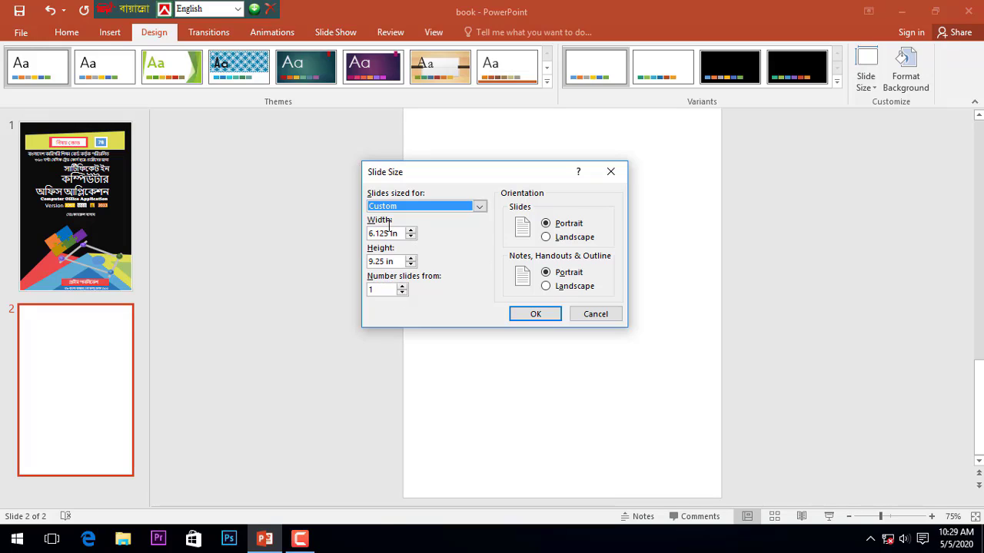
drag(405, 235, 386, 236)
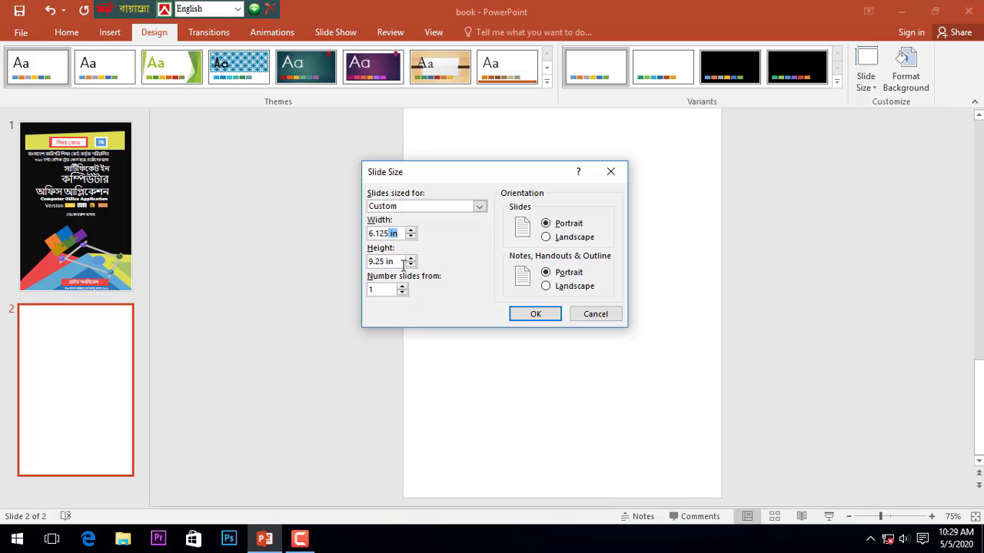
click(557, 314)
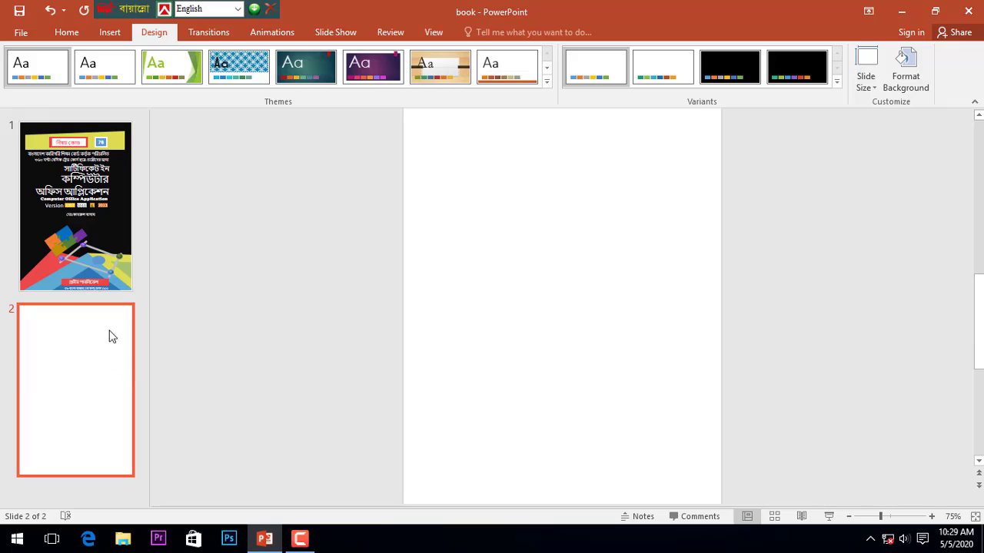
click(107, 33)
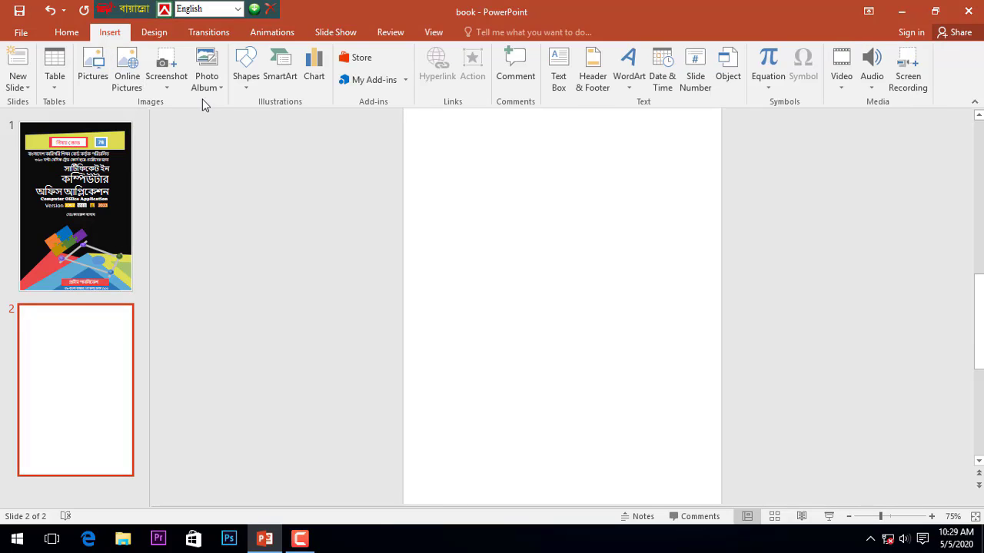
click(245, 83)
click(280, 134)
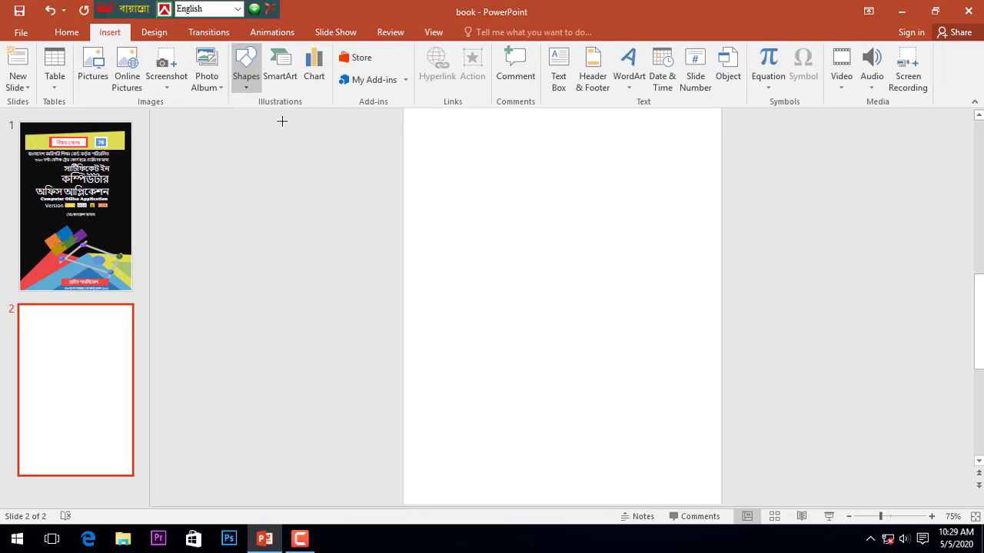
click(110, 198)
scroll(752, 456, down, 1)
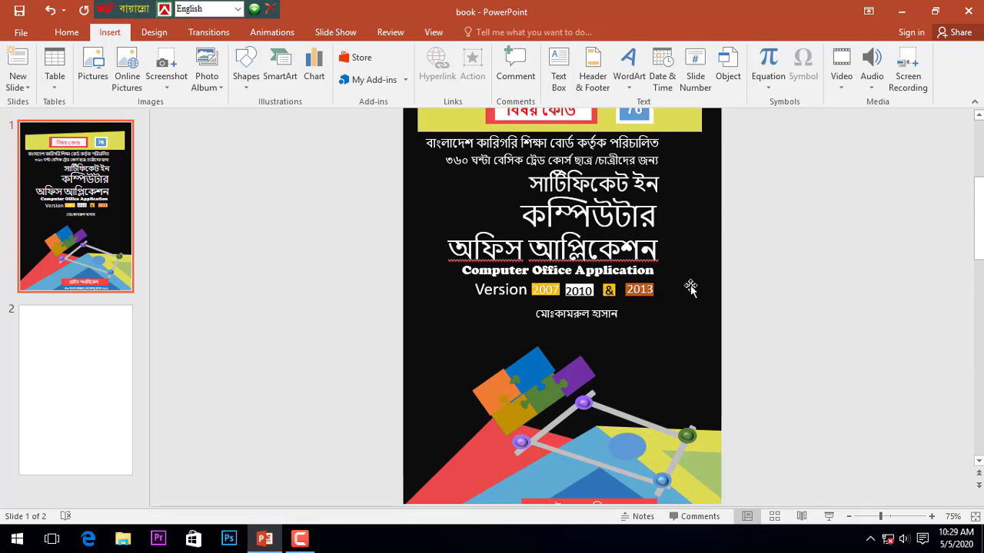
scroll(674, 254, up, 1)
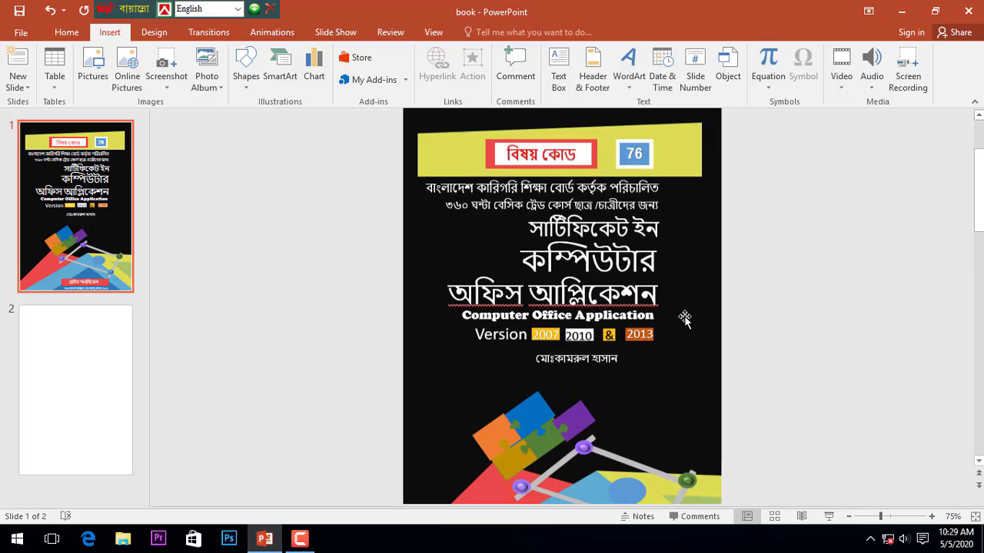
scroll(683, 314, up, 1)
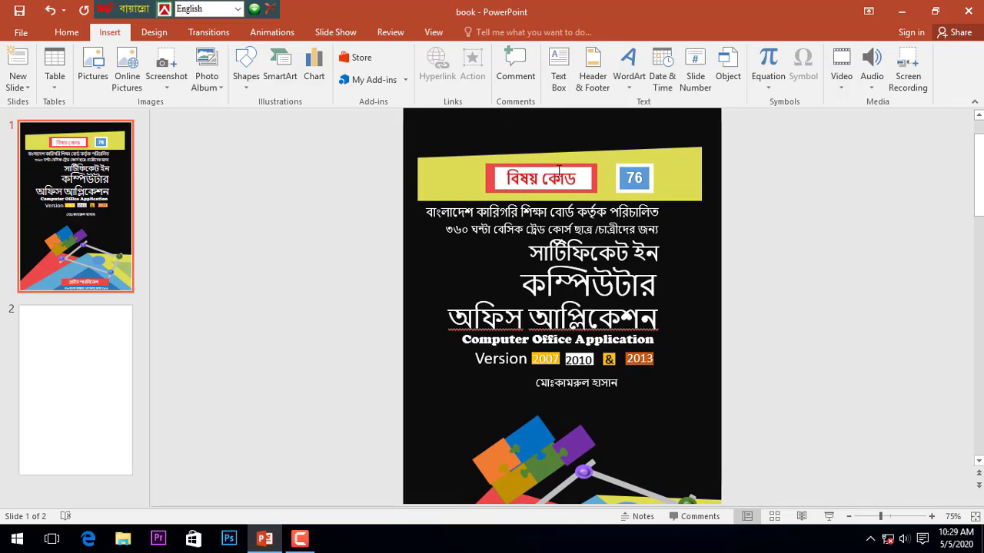
scroll(501, 464, down, 3)
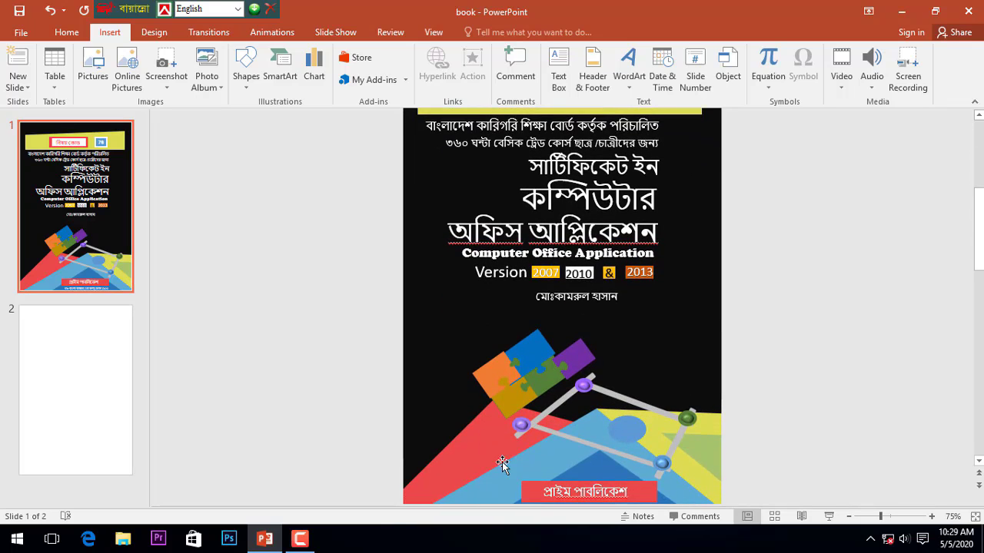
scroll(667, 377, up, 2)
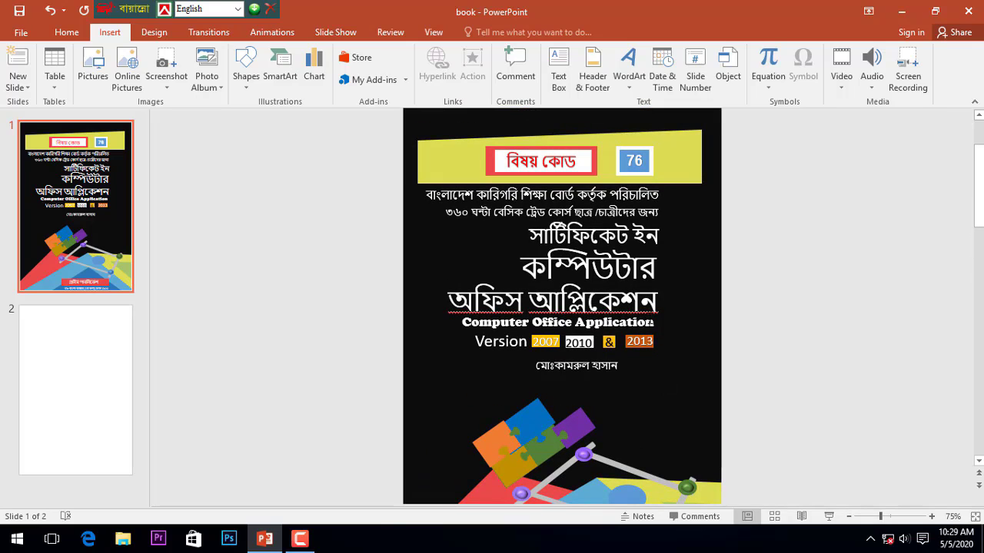
Draw a rectangle on slide 2 and stretch it to cover the whole page.
click(77, 369)
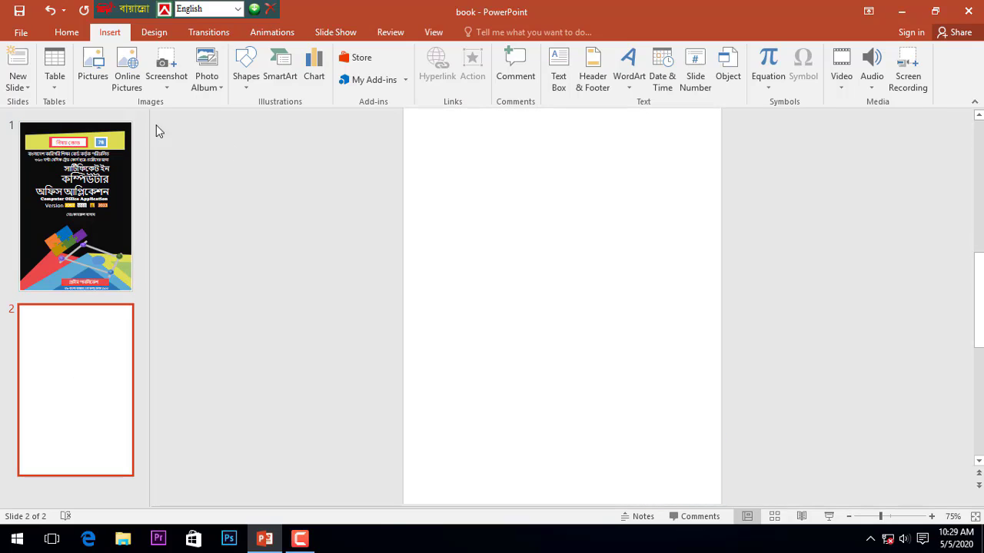
click(246, 69)
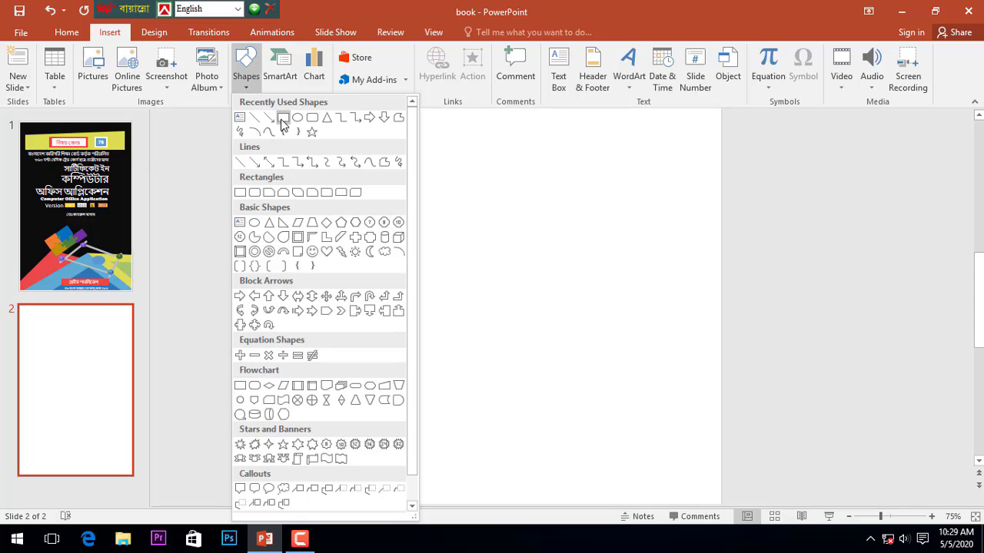
click(283, 125)
drag(421, 120, 653, 504)
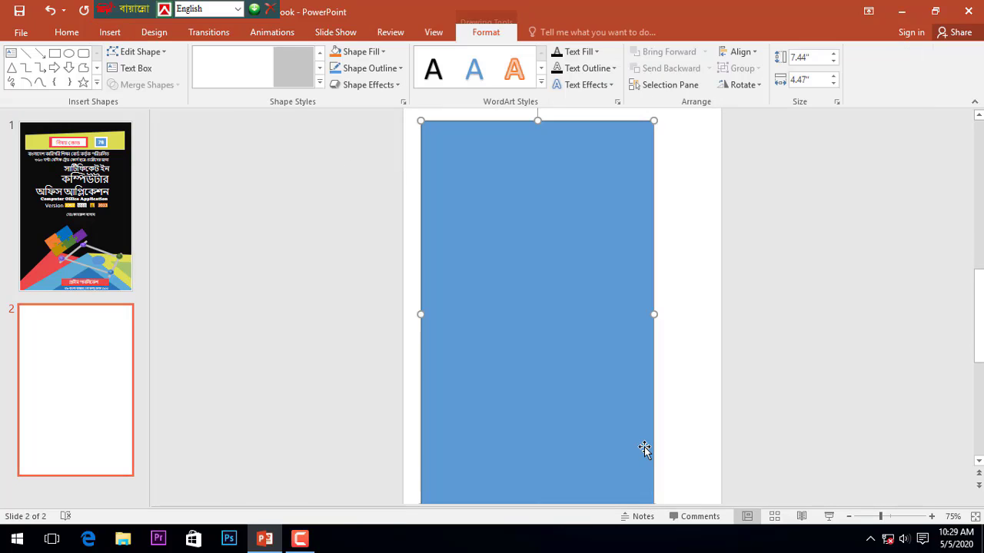
scroll(630, 415, up, 5)
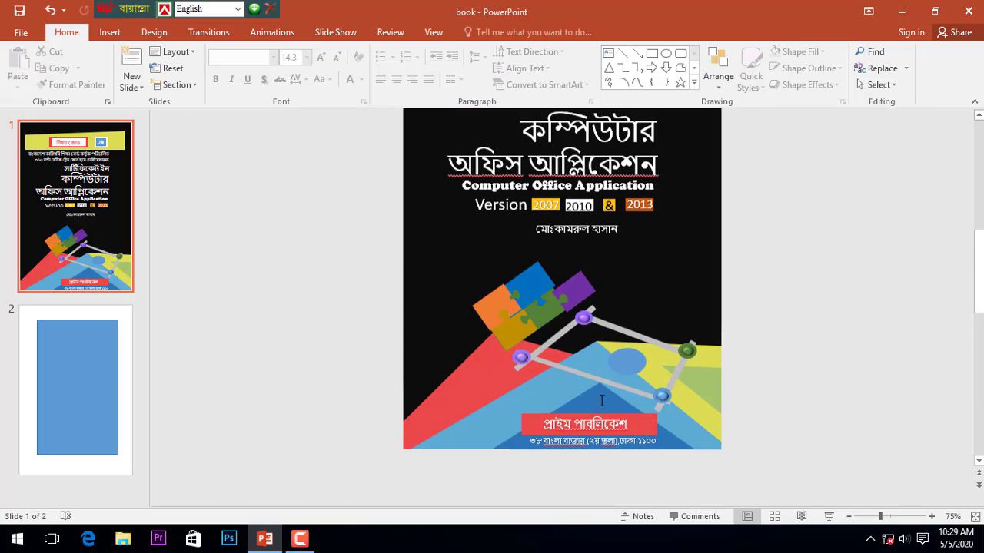
scroll(601, 400, down, 5)
drag(564, 330, 514, 277)
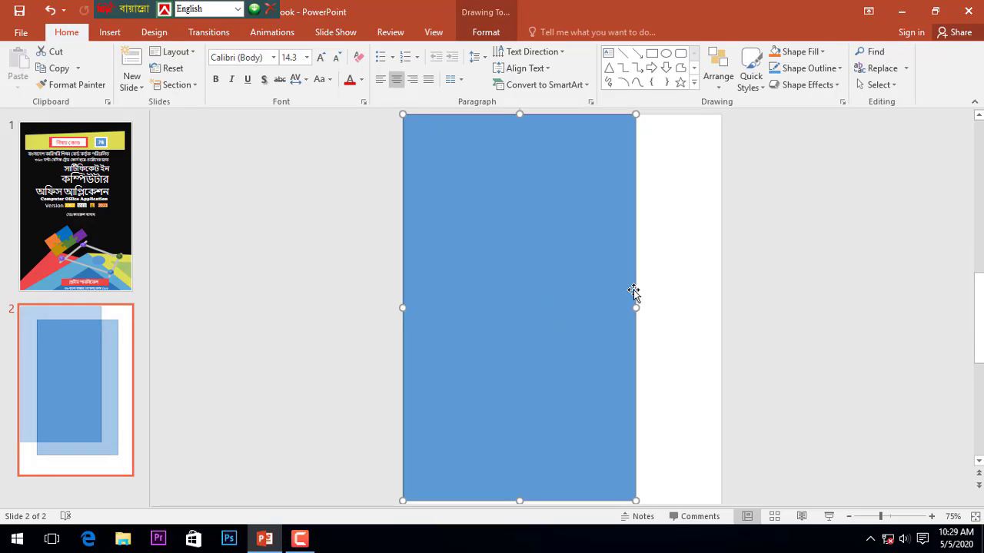
drag(635, 307, 718, 335)
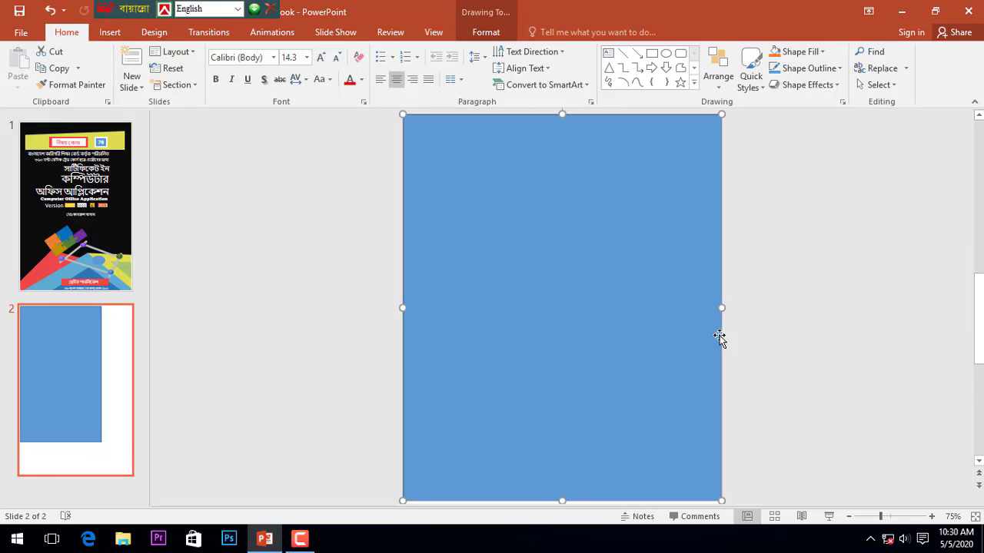
scroll(605, 425, down, 1)
mouse_move(563, 467)
mouse_down()
mouse_move(560, 517)
mouse_move(562, 504)
mouse_up()
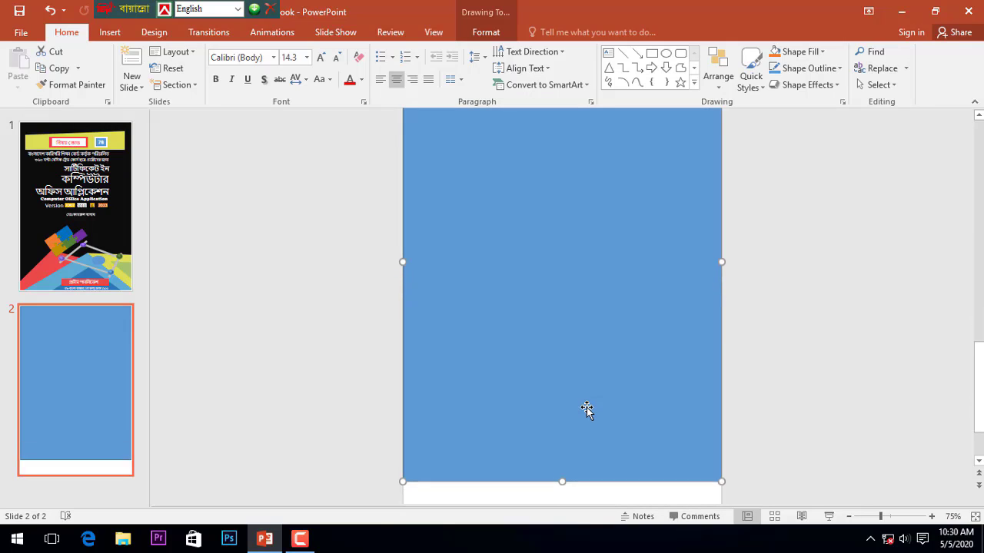
scroll(586, 411, down, 1)
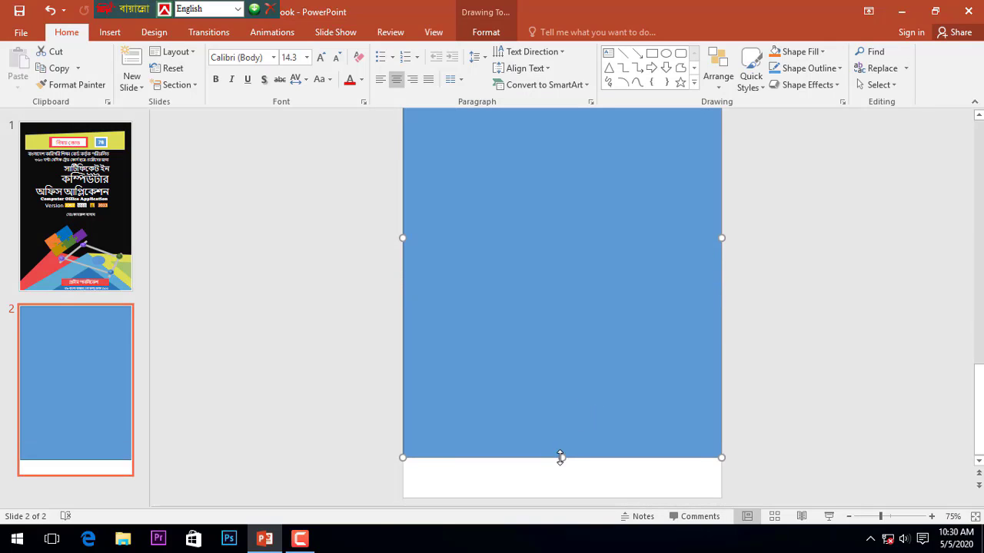
drag(560, 458, 560, 497)
Fill the page rectangle black and remove its outline.
double_click(558, 404)
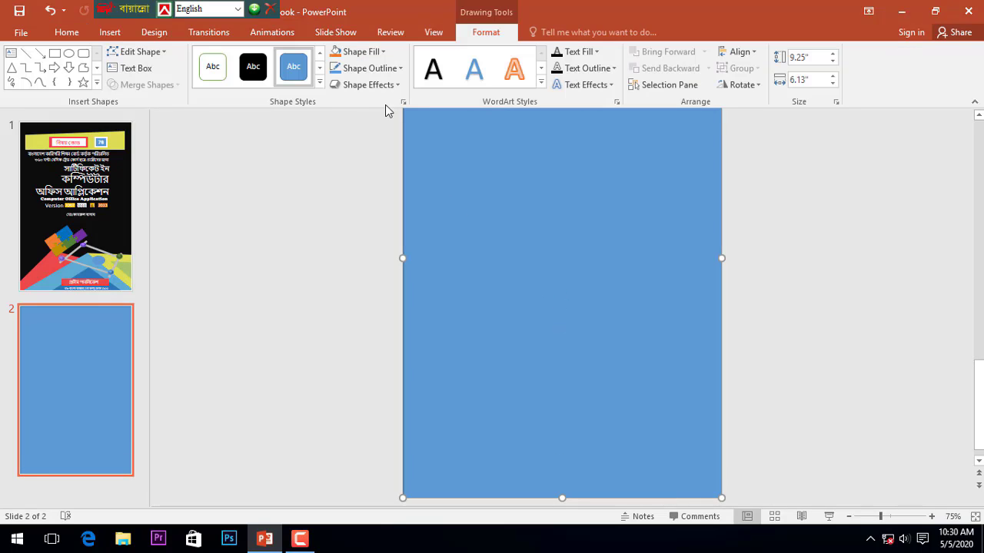
click(360, 52)
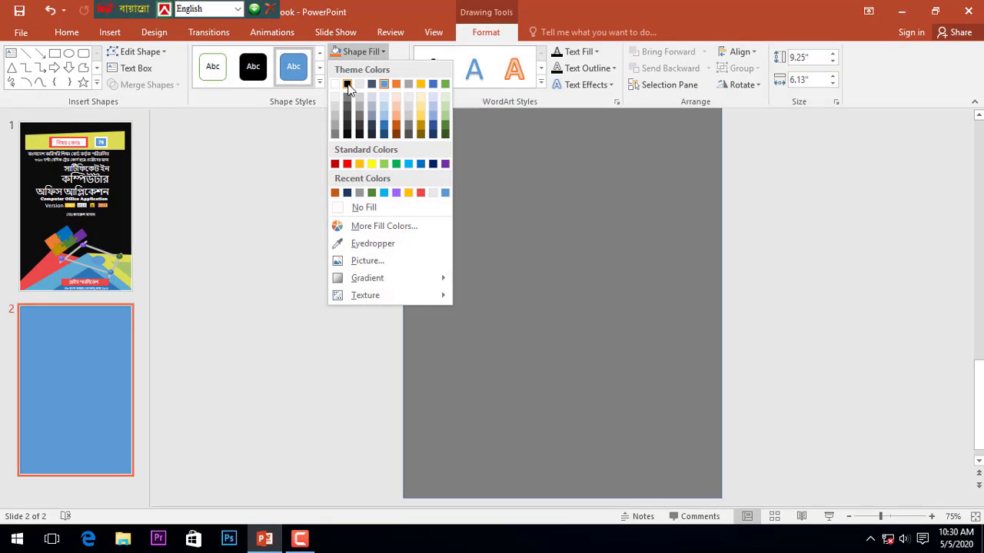
click(347, 84)
click(367, 69)
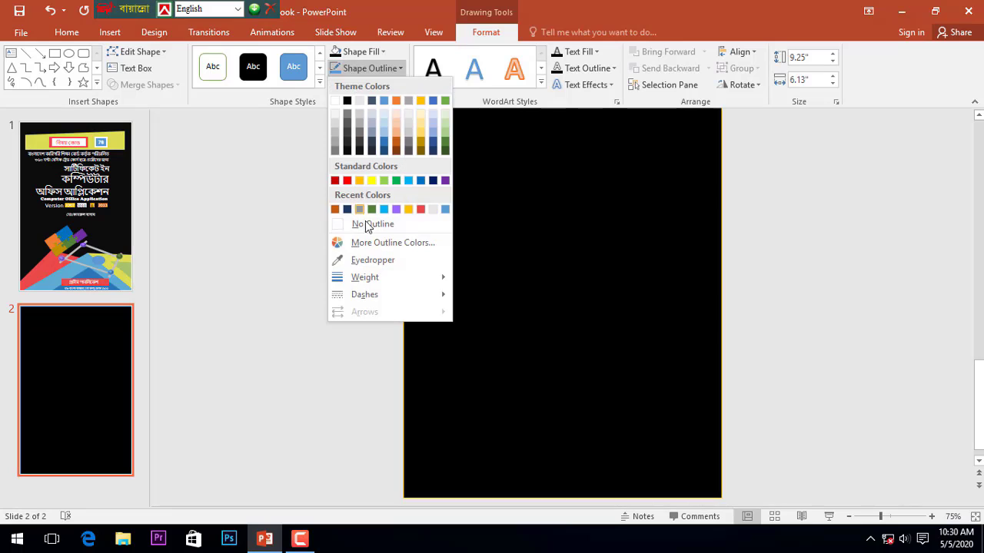
click(365, 224)
scroll(564, 254, up, 2)
scroll(529, 244, up, 2)
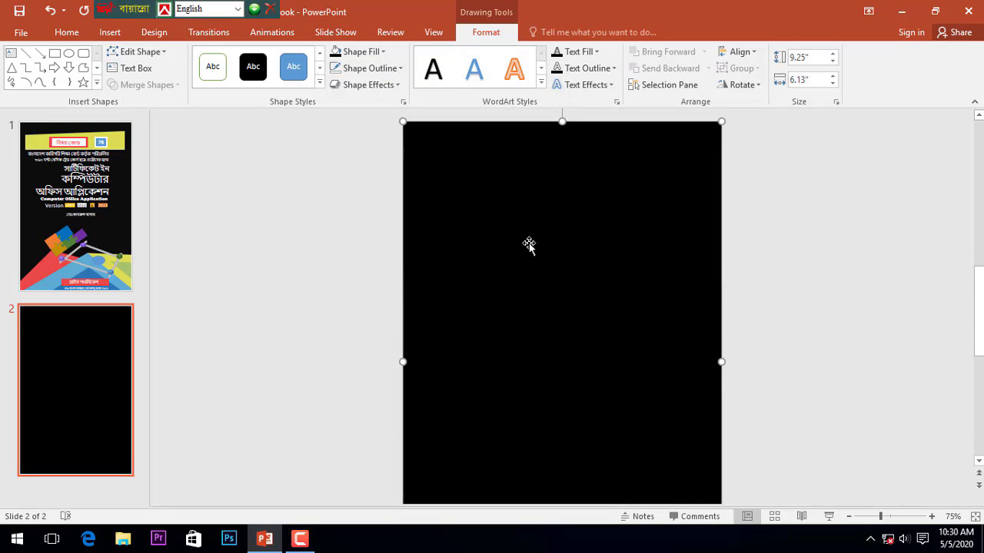
scroll(528, 244, up, 1)
click(119, 34)
click(246, 77)
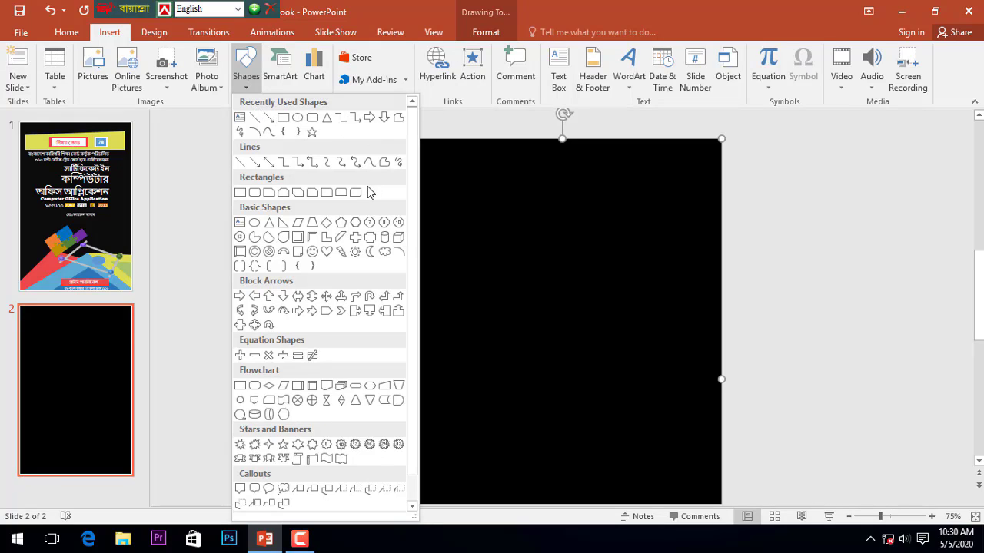
Draw a Flowchart: Manual Input shape across the top of the black page.
click(284, 131)
click(247, 81)
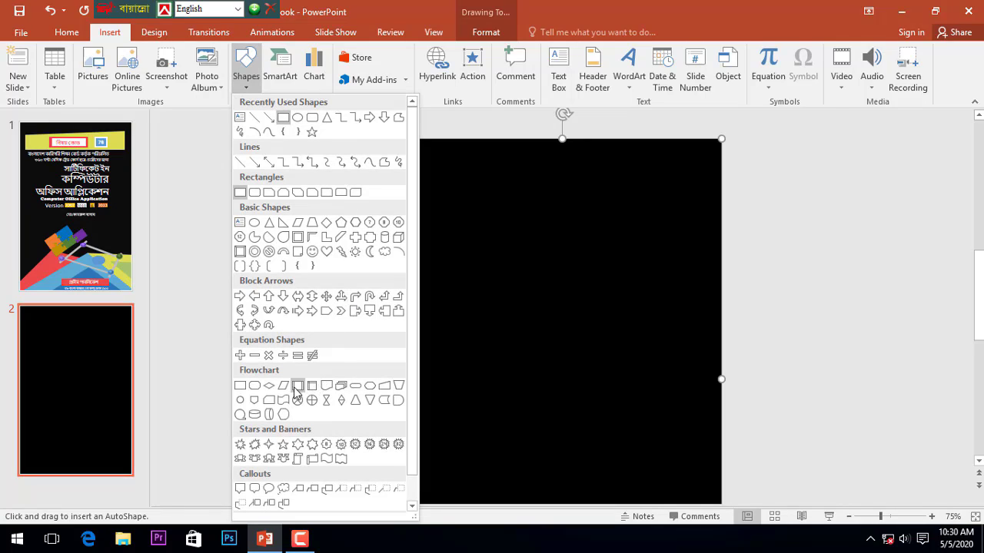
click(383, 388)
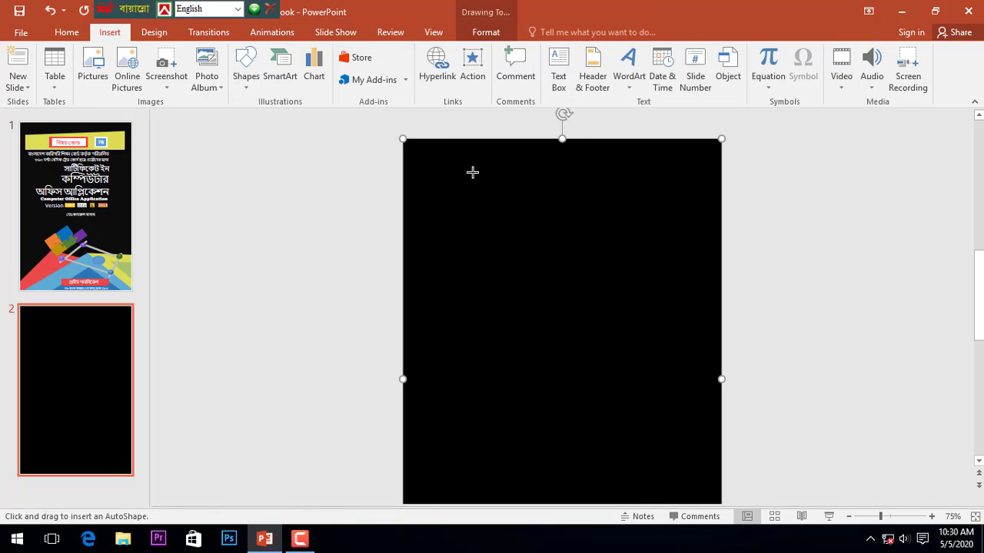
drag(430, 181, 700, 265)
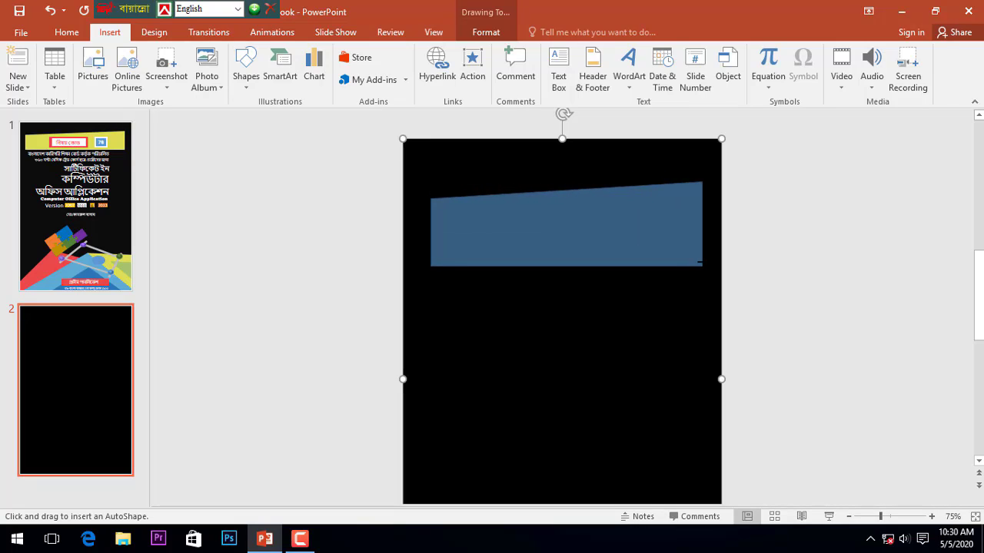
drag(658, 221, 653, 202)
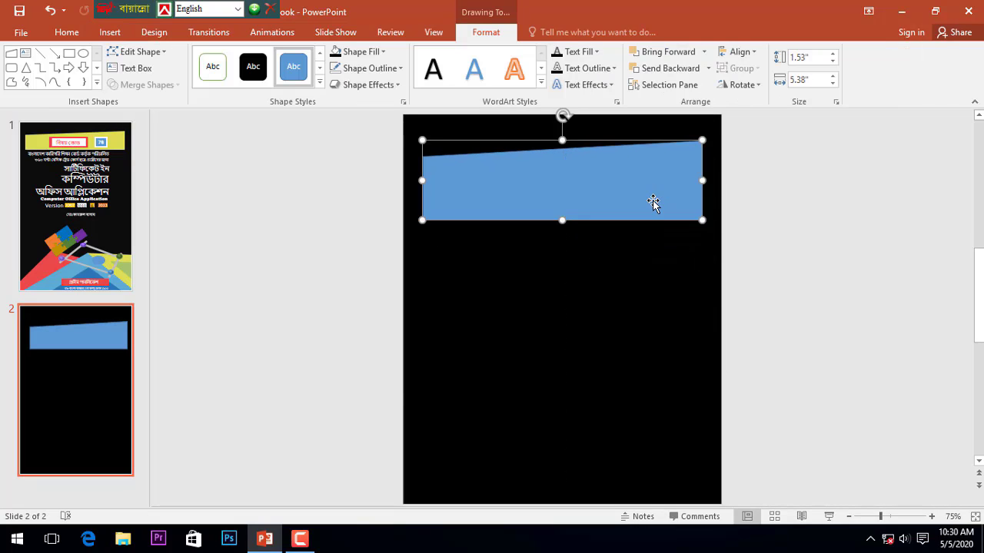
scroll(652, 202, up, 3)
scroll(651, 212, down, 3)
drag(636, 164, 637, 168)
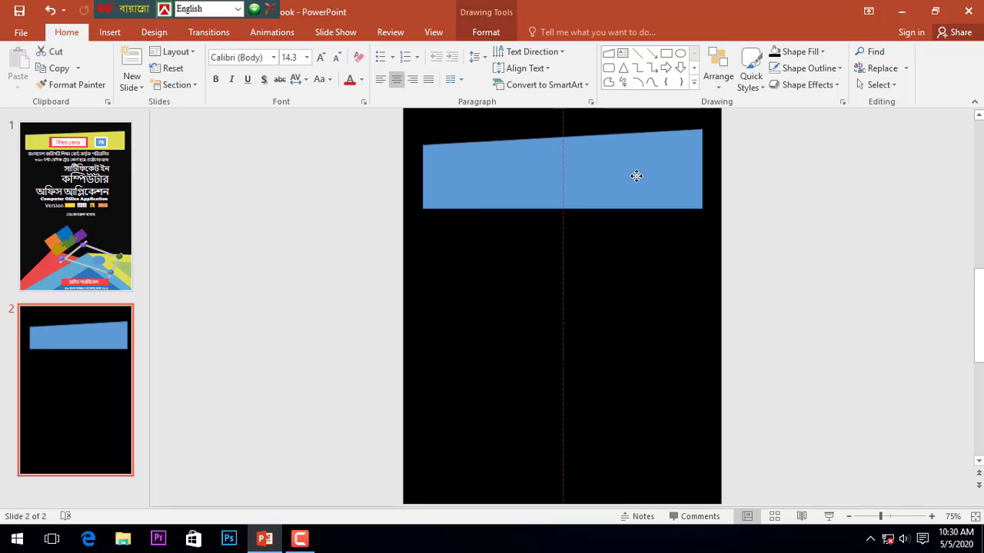
Make the banner bright yellow with no outline and trim its size slightly.
click(486, 31)
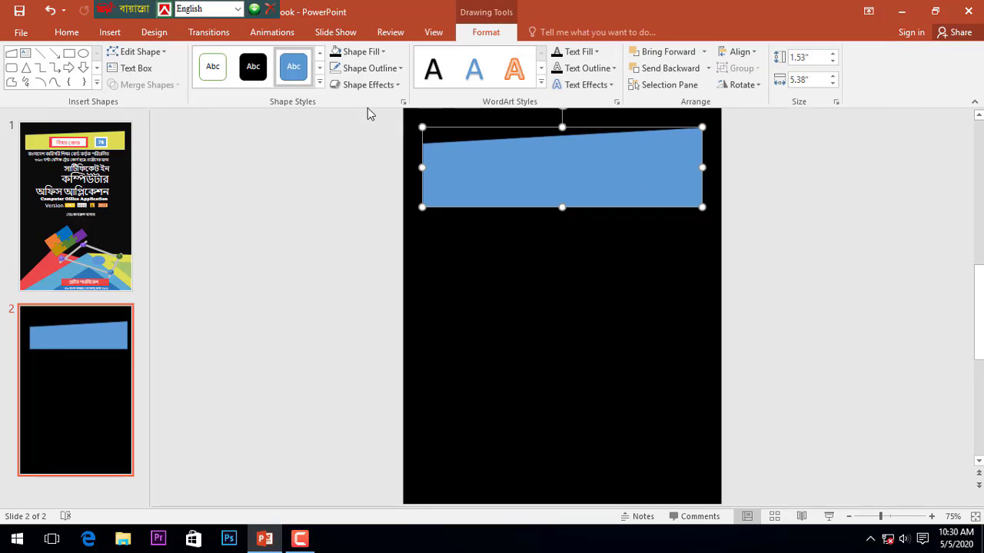
click(369, 68)
click(372, 224)
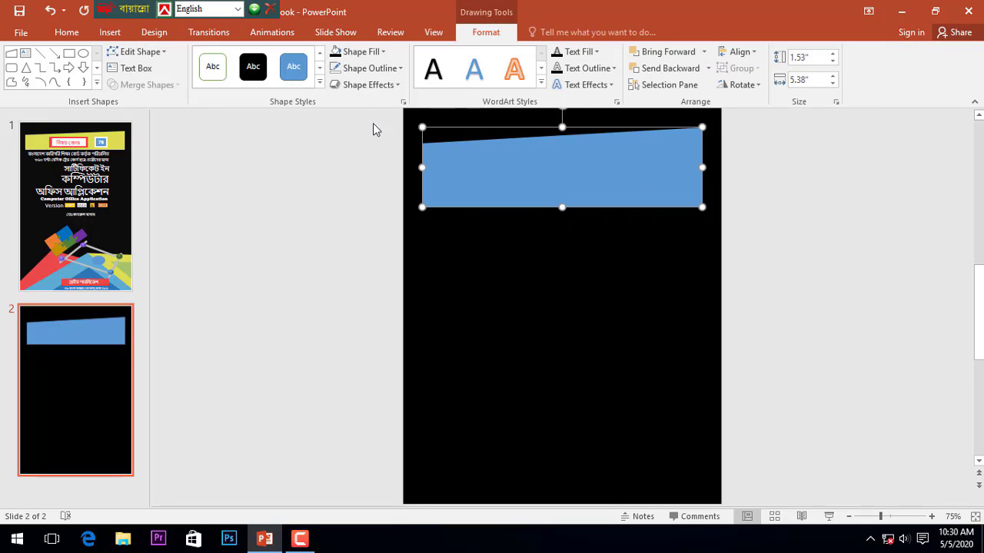
click(360, 53)
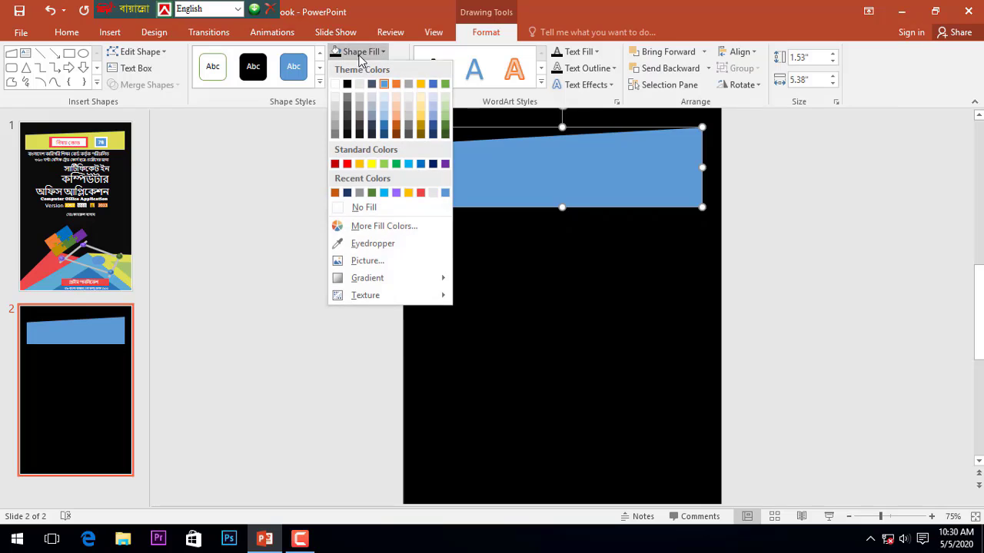
click(359, 166)
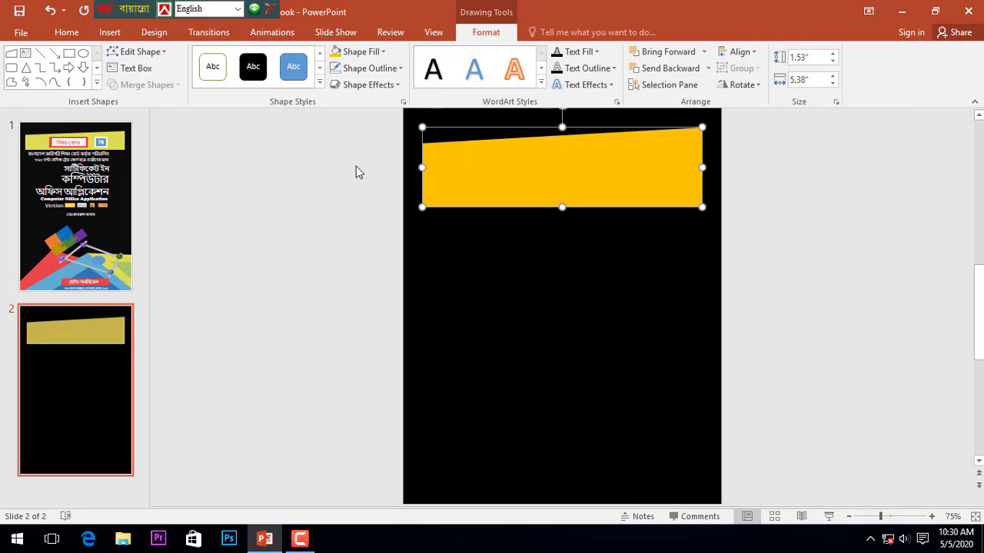
click(357, 52)
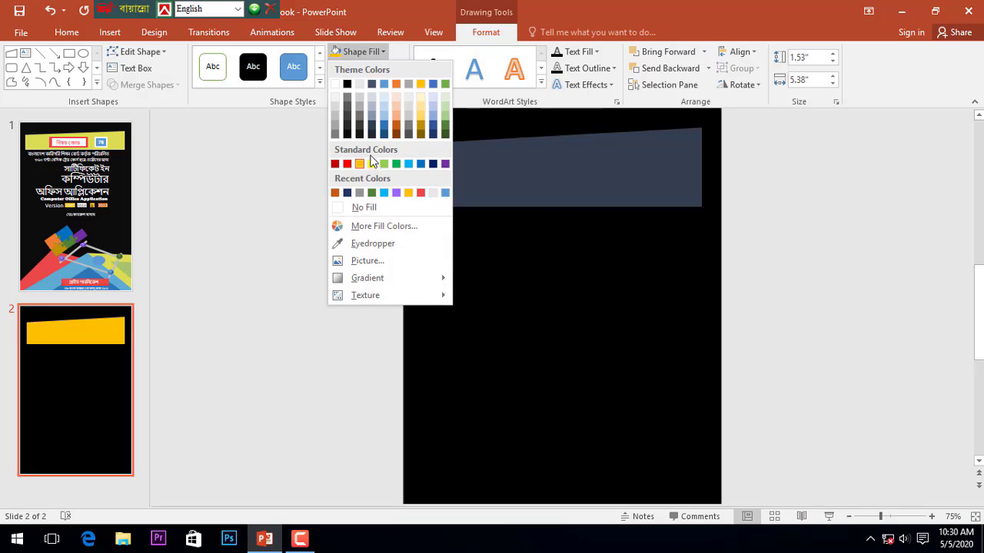
click(376, 166)
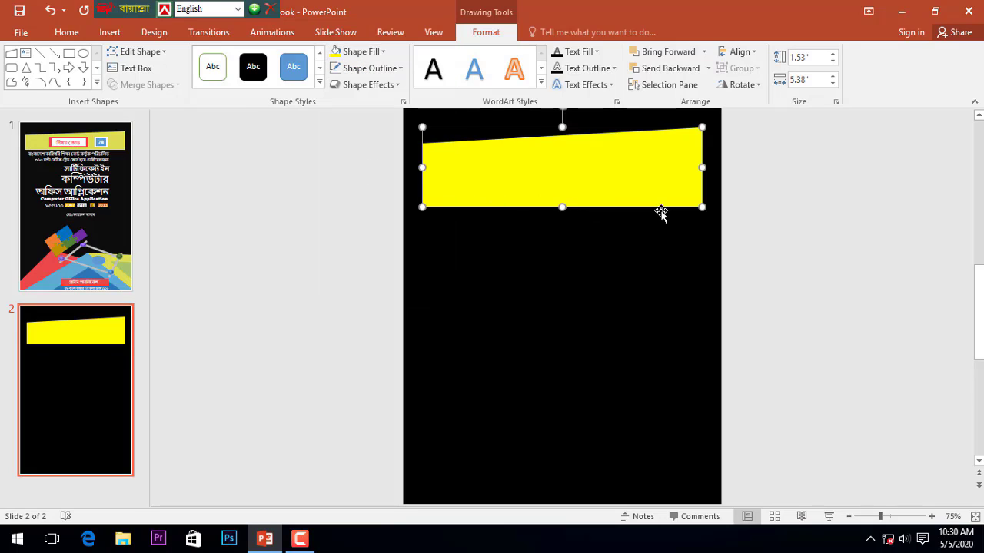
drag(702, 208, 698, 201)
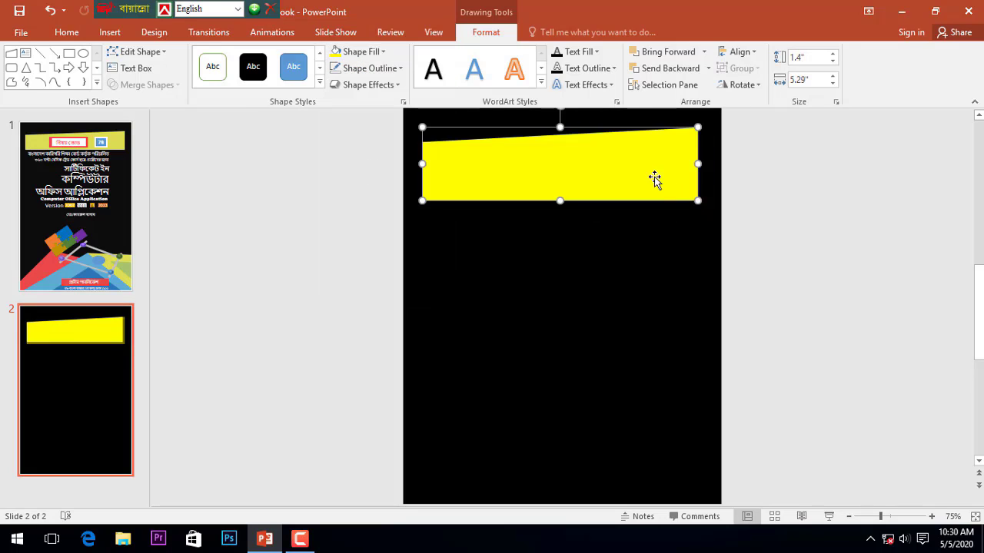
Draw a plain rectangle below the yellow banner.
click(109, 31)
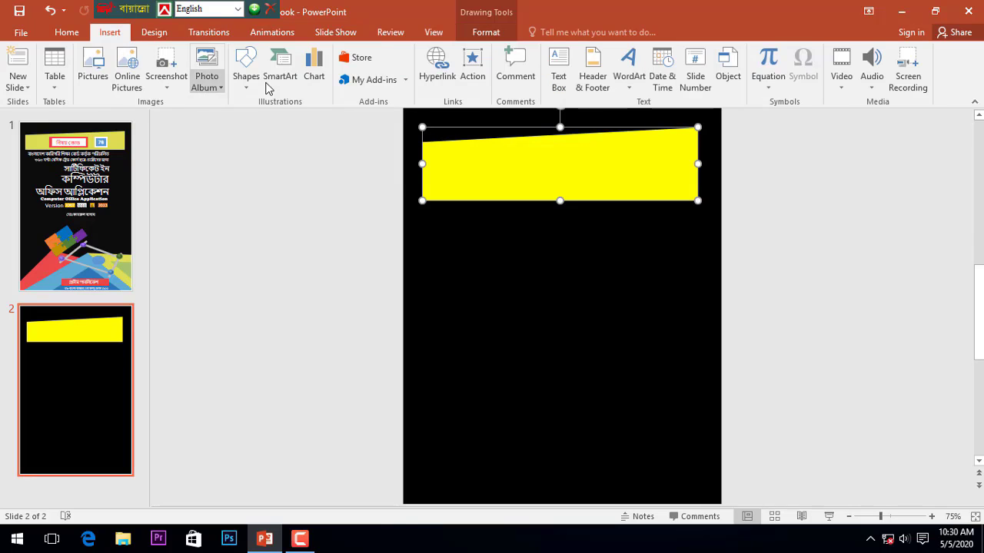
click(246, 77)
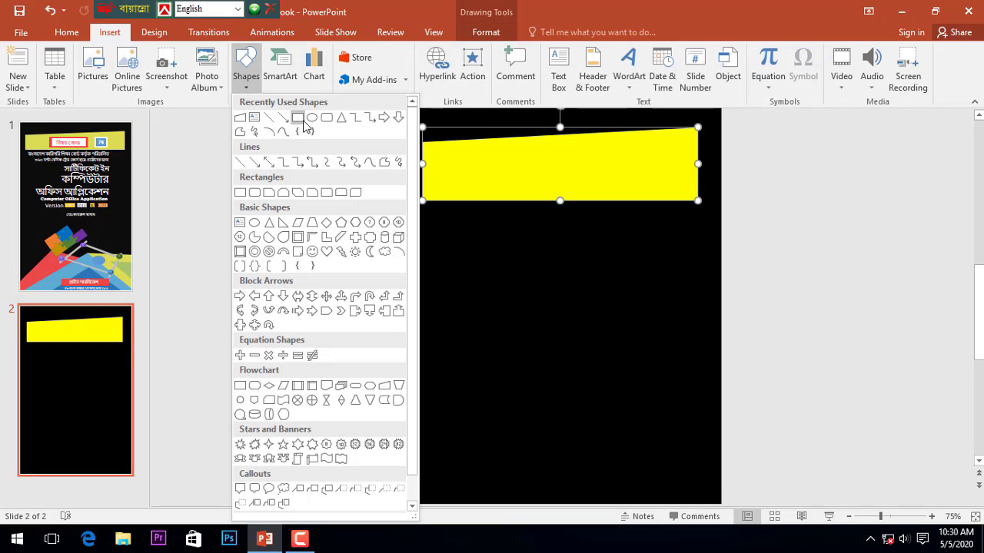
click(304, 127)
mouse_move(431, 238)
mouse_down()
mouse_move(736, 378)
mouse_move(655, 192)
mouse_up()
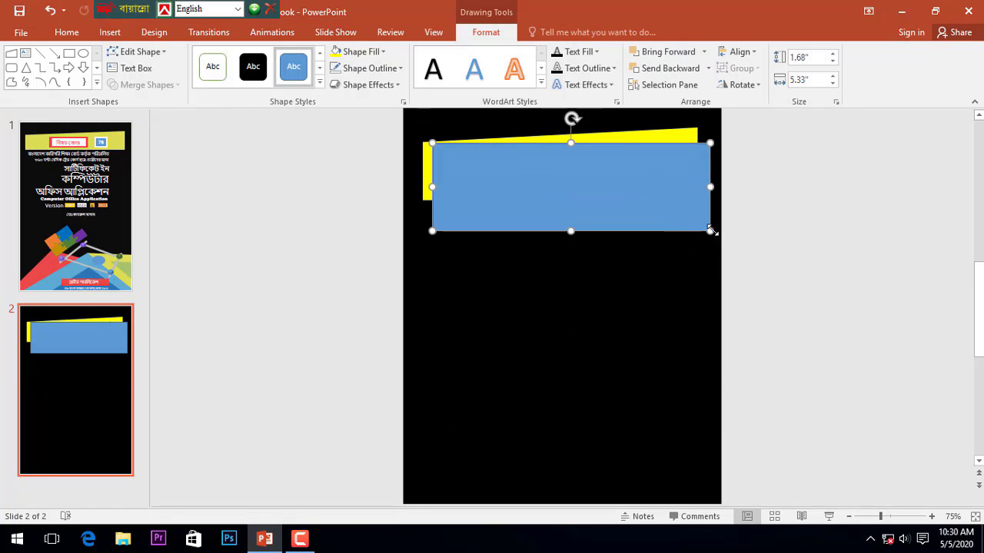
Shrink the new rectangle onto the banner and make it white with no outline.
mouse_move(711, 232)
mouse_down()
mouse_move(571, 178)
mouse_move(541, 188)
mouse_move(517, 182)
mouse_up()
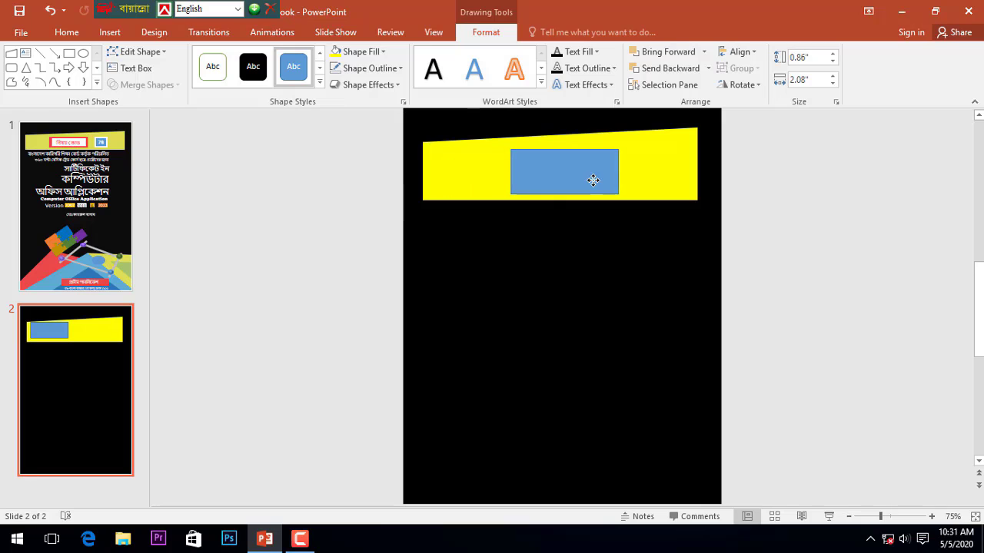
mouse_move(522, 180)
mouse_down()
mouse_move(593, 180)
mouse_move(595, 191)
mouse_up()
click(361, 52)
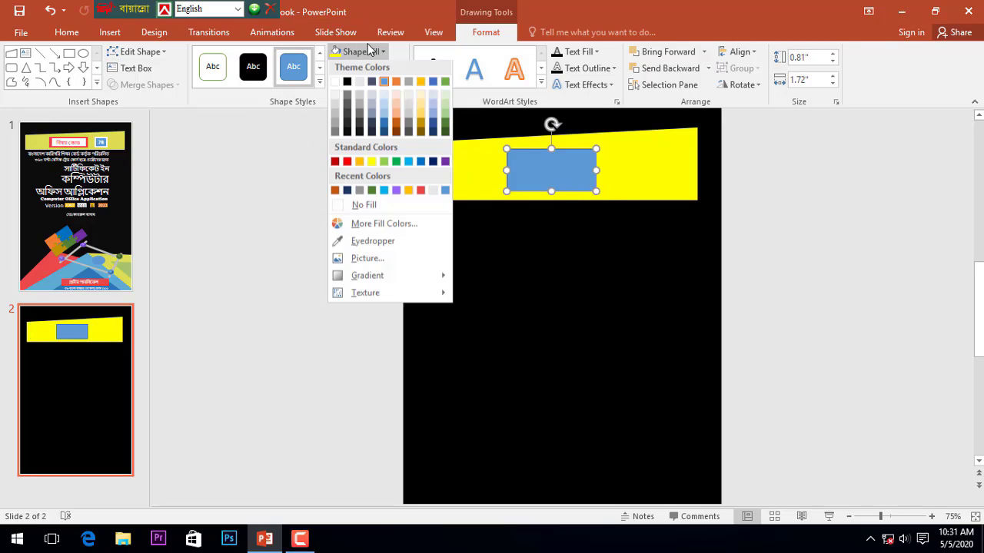
click(338, 80)
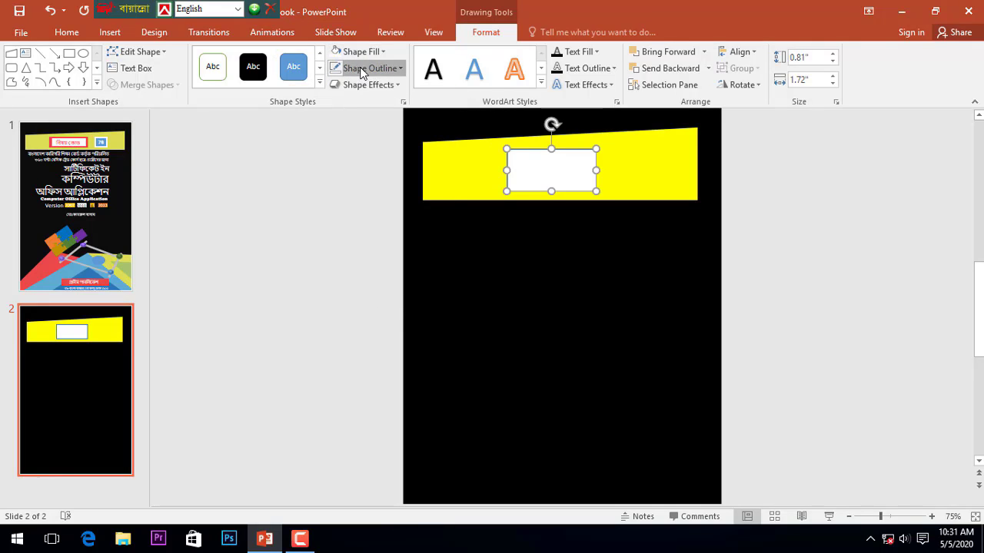
click(370, 67)
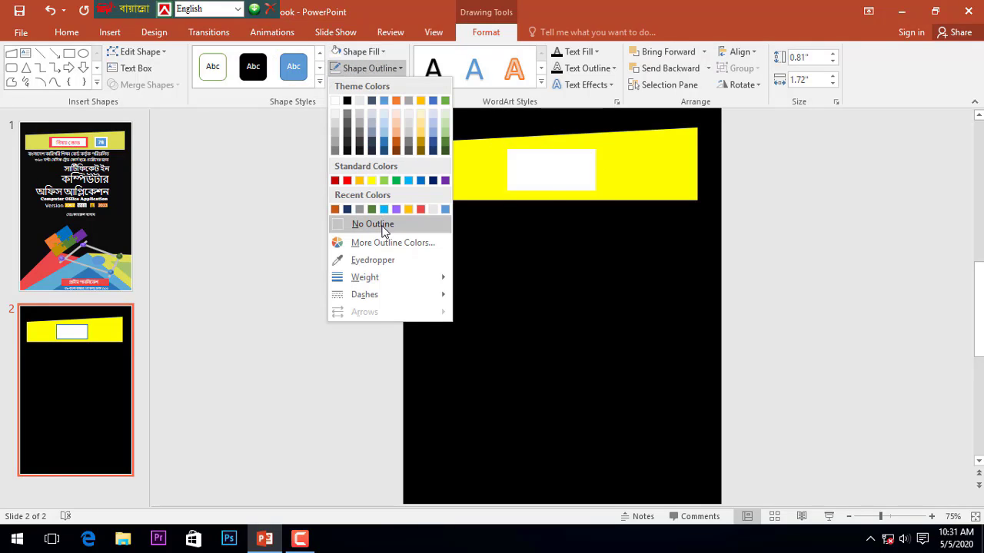
click(385, 225)
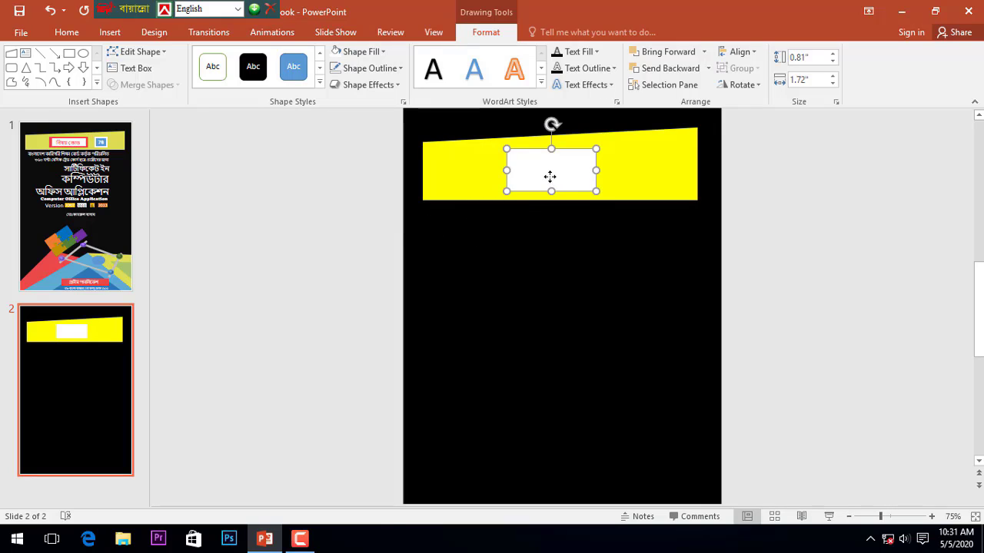
Duplicate the white box, fill one copy dark red, and set the white box over it.
drag(550, 190, 558, 187)
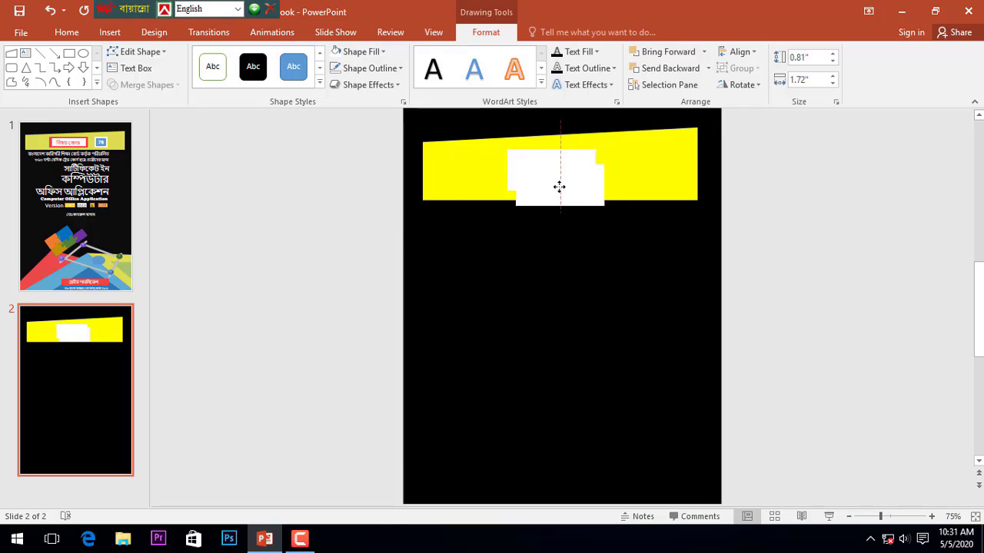
click(530, 160)
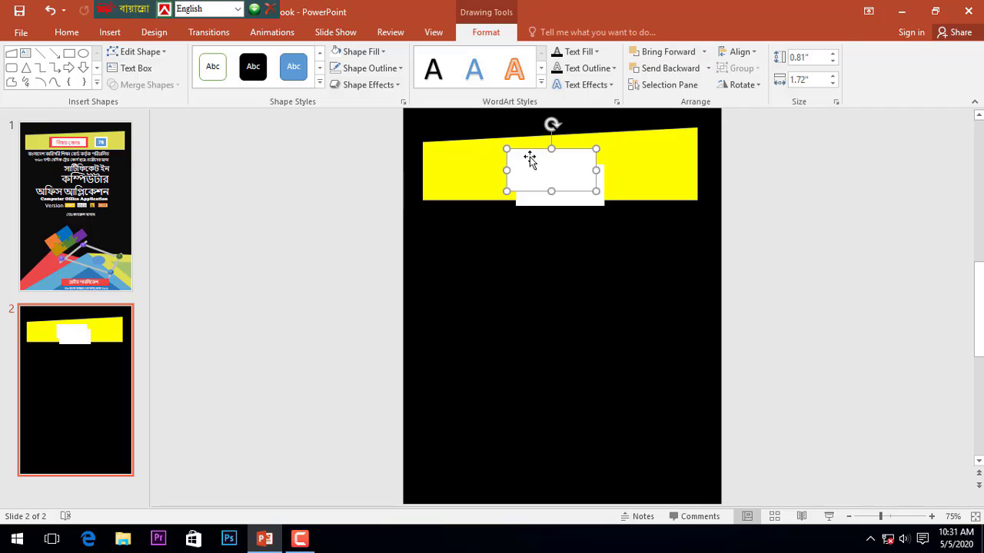
click(358, 58)
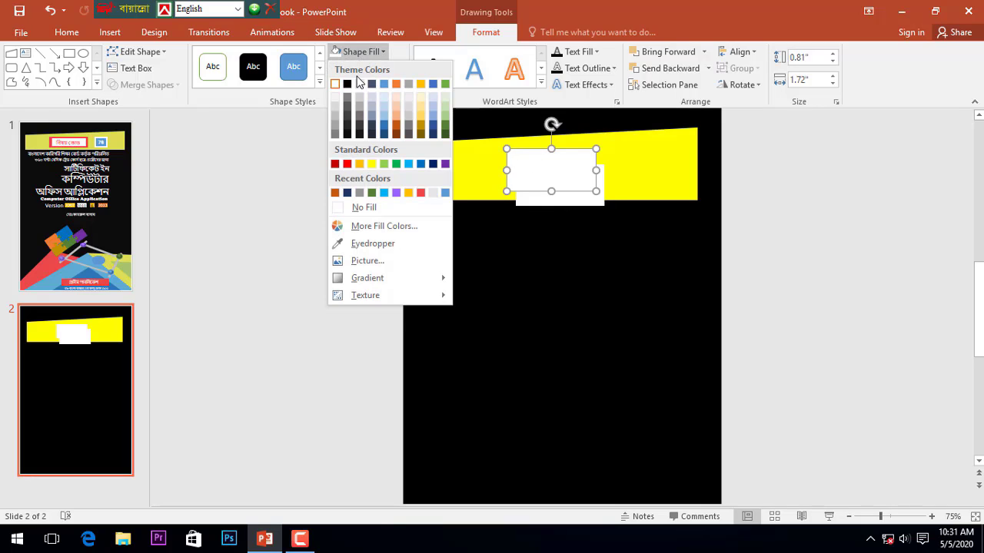
click(335, 164)
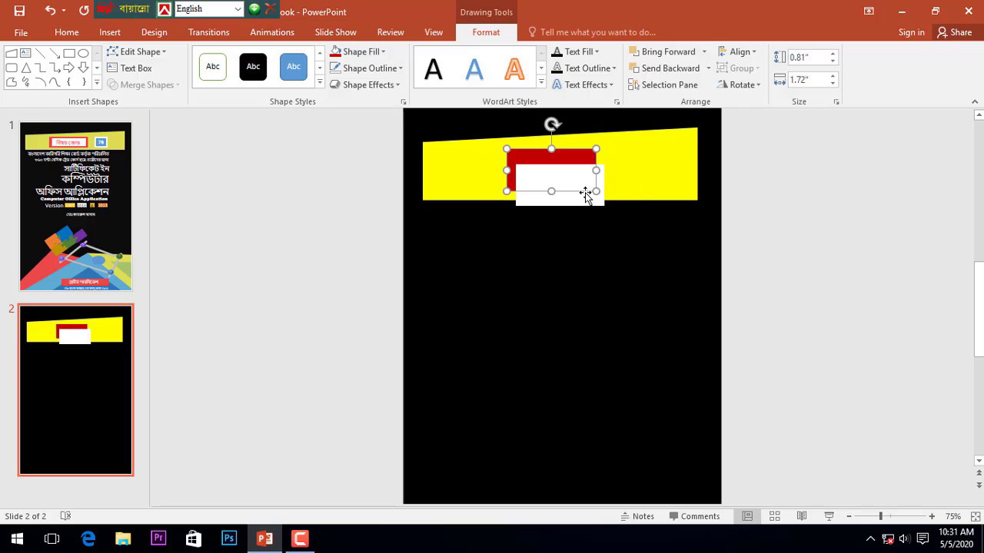
mouse_move(566, 189)
mouse_down()
mouse_move(586, 189)
mouse_move(565, 173)
mouse_up()
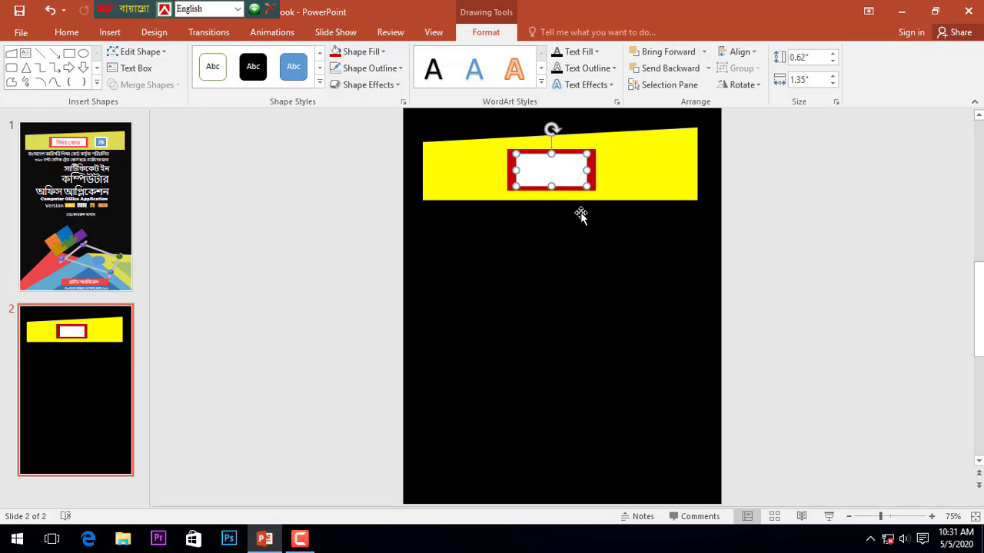
Move the white rectangle beside the red frame and reshape it into a small square.
click(573, 255)
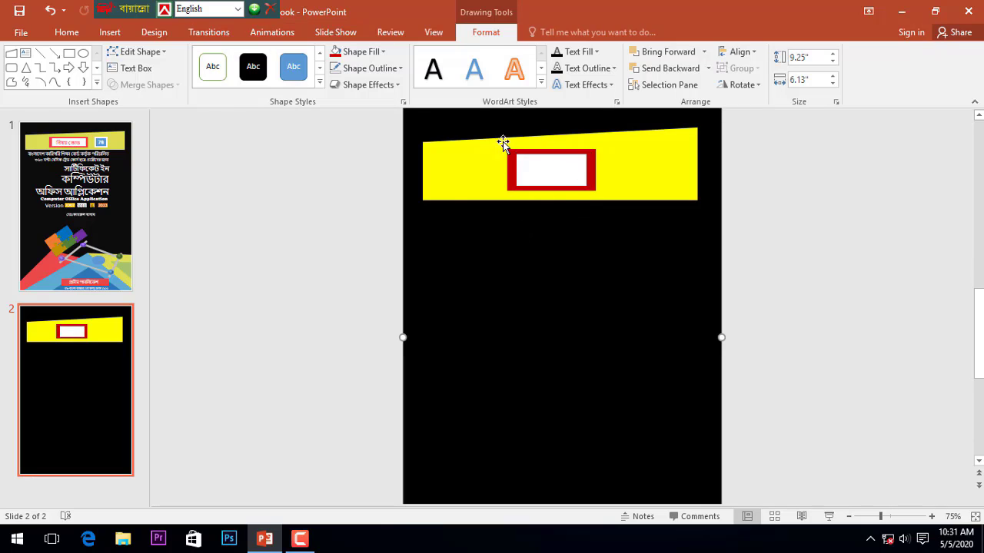
click(528, 169)
key(ctrl+z)
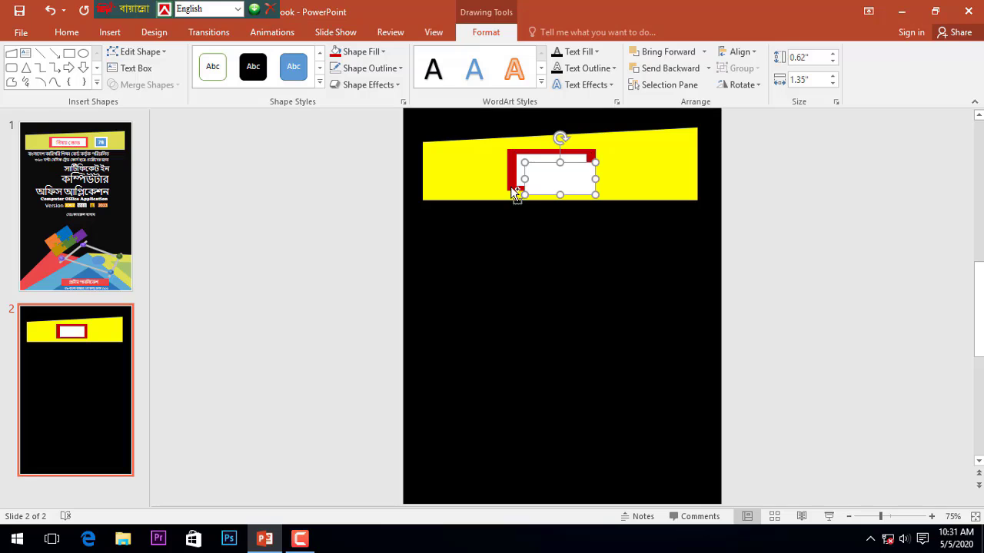
drag(557, 179, 635, 170)
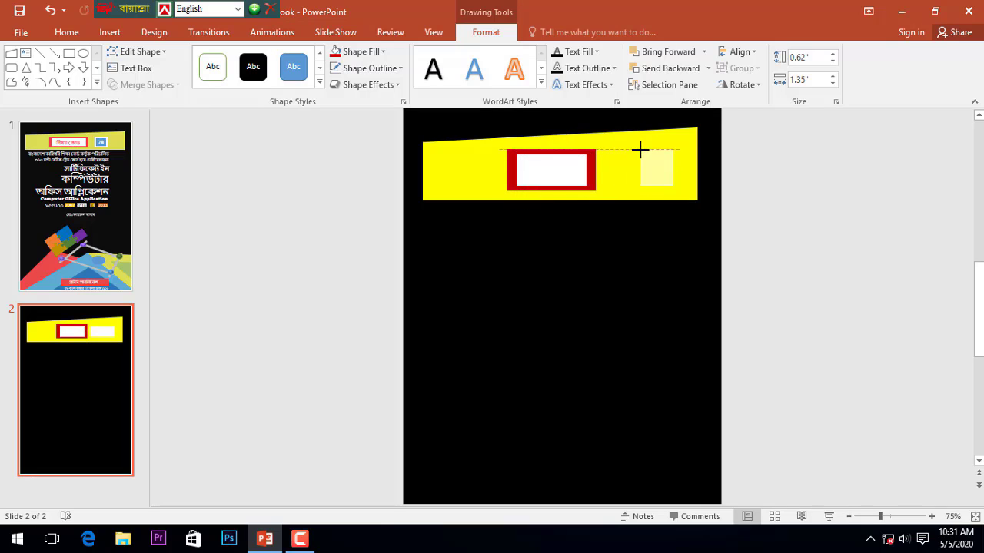
mouse_move(605, 156)
mouse_down()
mouse_move(640, 150)
mouse_move(638, 164)
mouse_move(623, 167)
mouse_move(647, 167)
mouse_up()
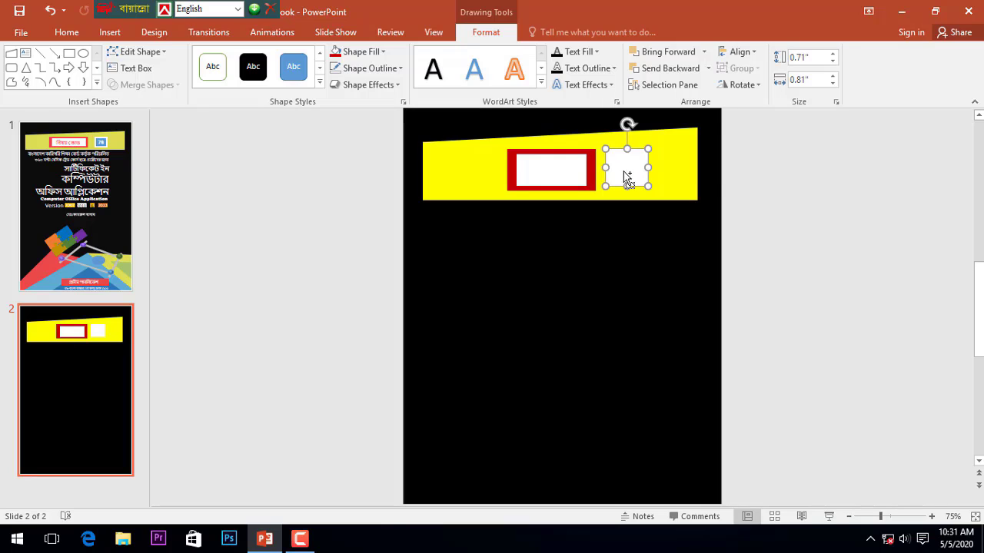
Duplicate the square, fill the copy blue, and shrink and centre it on the white one.
key(ctrl+d)
drag(707, 167, 634, 172)
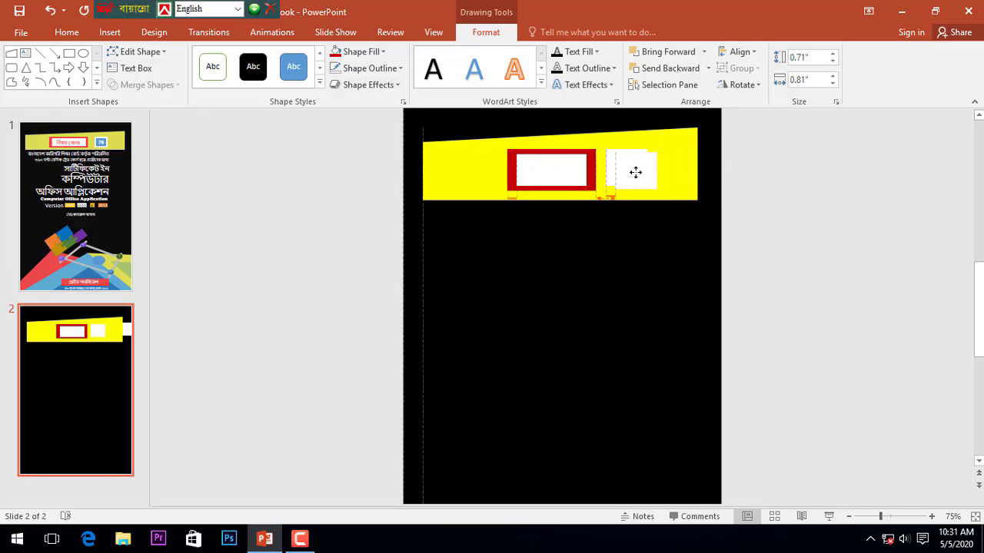
click(361, 51)
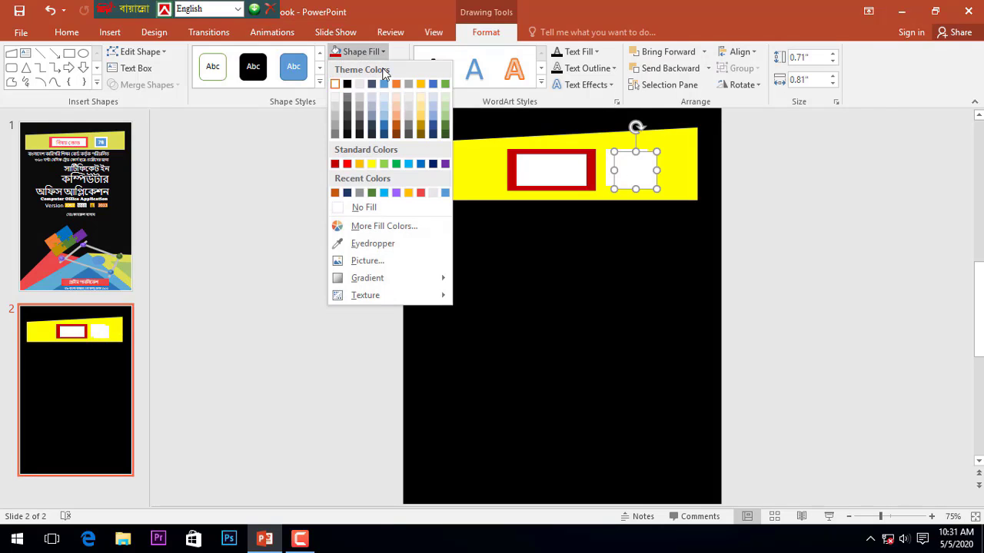
click(384, 127)
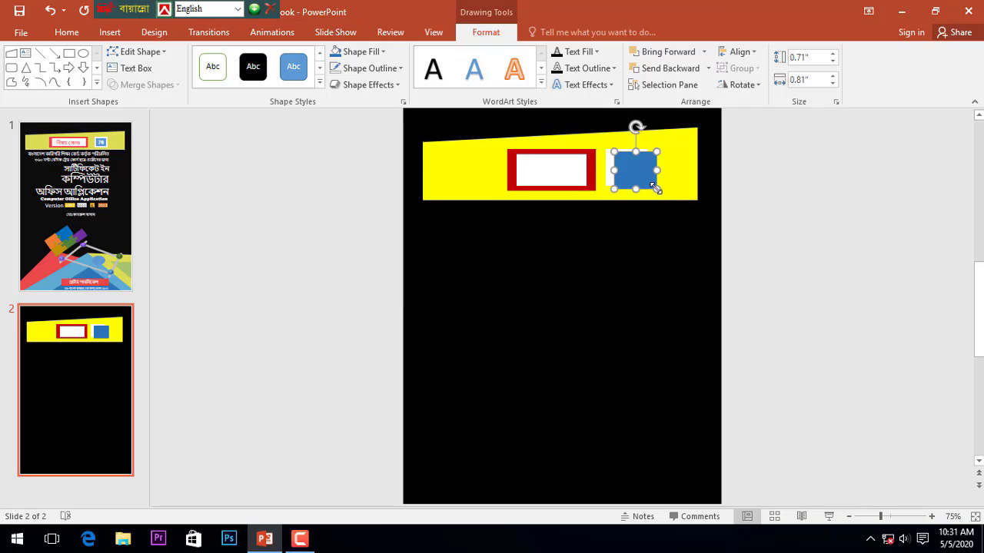
drag(655, 188, 633, 176)
scroll(643, 177, up, 5)
drag(568, 288, 586, 293)
scroll(650, 272, down, 5)
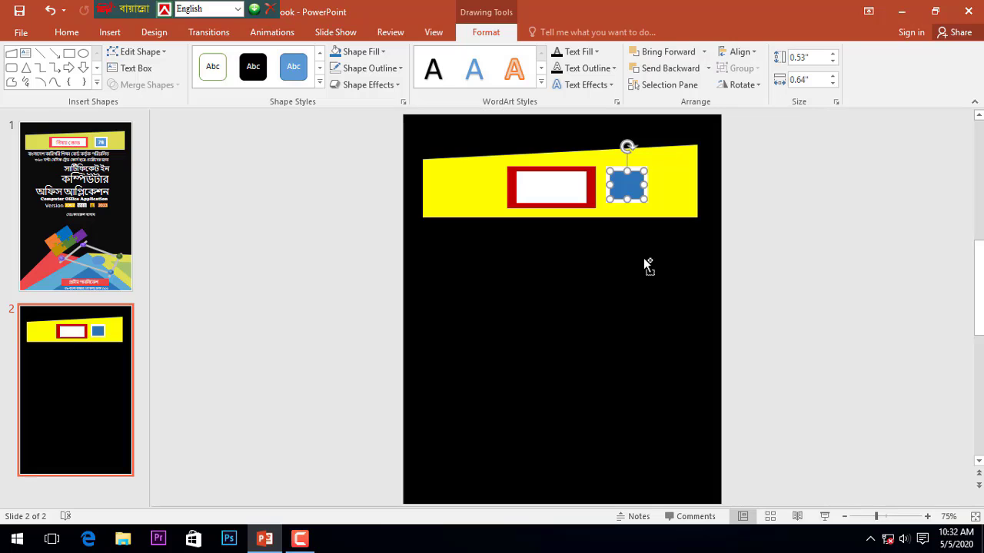
scroll(646, 262, down, 1)
Deselect the blue square and browse the shapes gallery without choosing a shape.
click(703, 248)
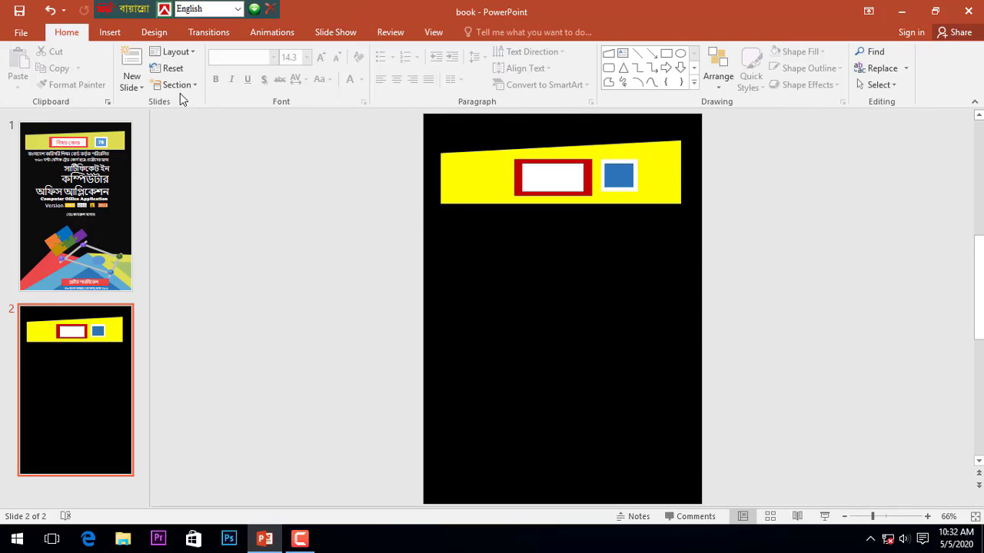
click(109, 33)
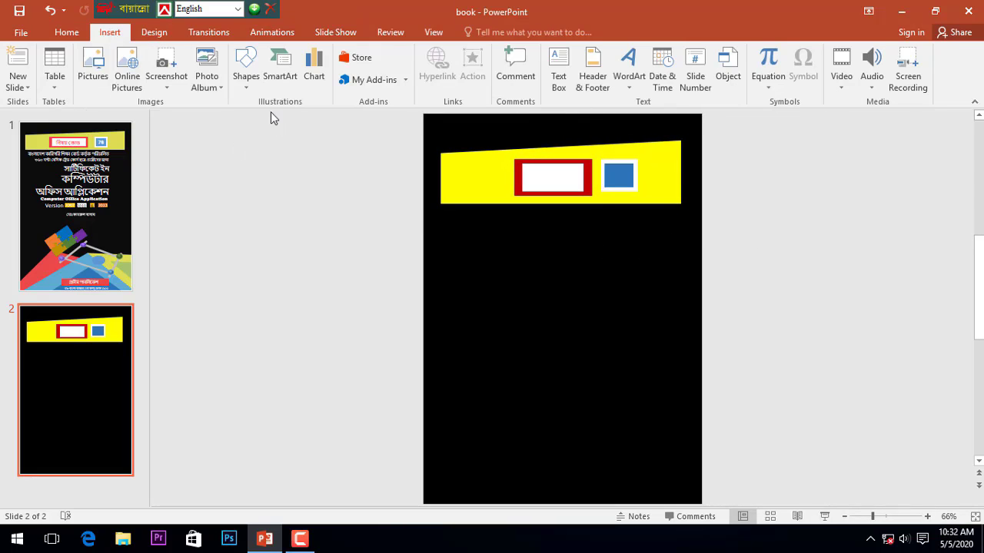
click(246, 77)
scroll(312, 300, down, 1)
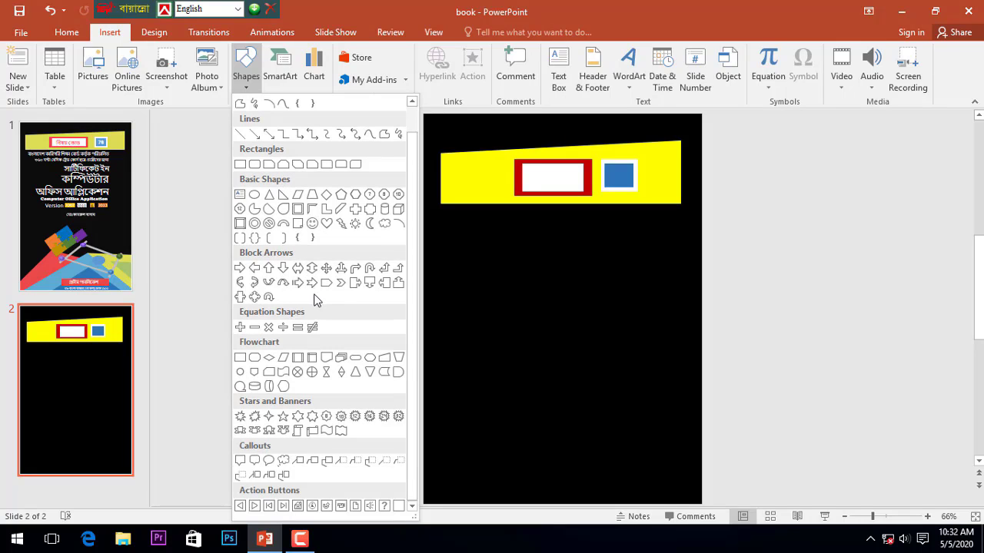
scroll(315, 300, up, 1)
scroll(307, 371, down, 1)
scroll(299, 351, up, 1)
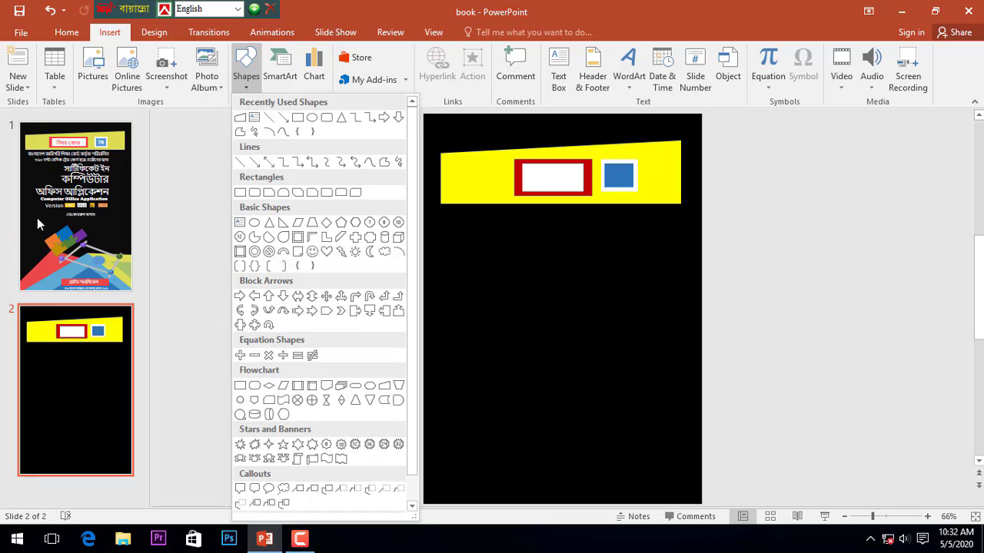
click(23, 234)
Check the original cover on slide 1 for reference, then reopen the shapes gallery.
click(58, 284)
scroll(292, 301, down, 1)
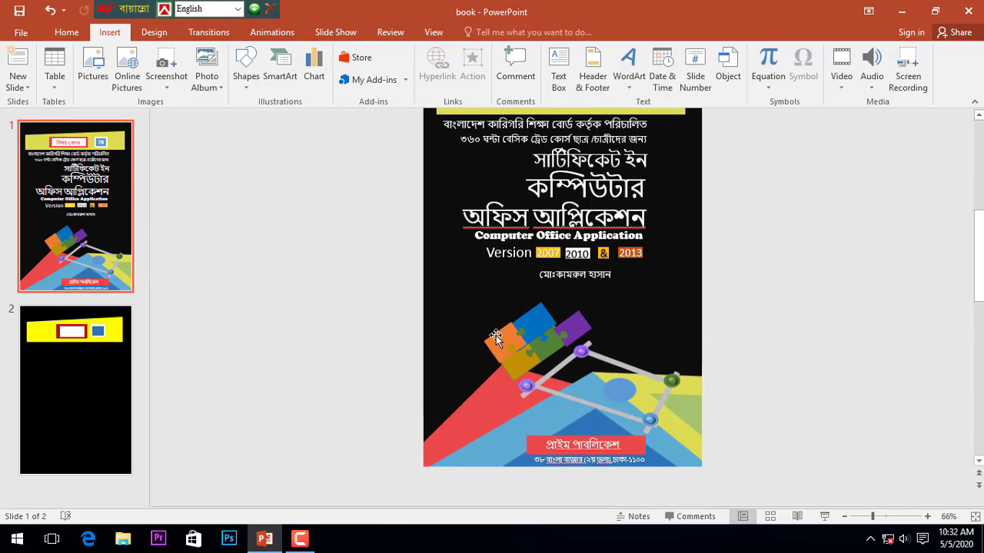
scroll(507, 307, up, 1)
scroll(459, 278, up, 1)
scroll(459, 278, down, 2)
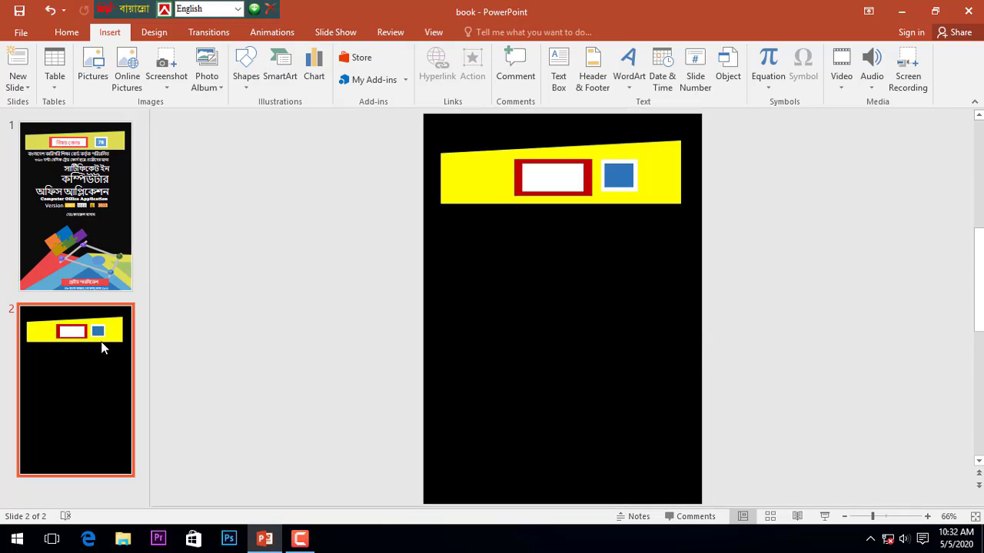
click(246, 77)
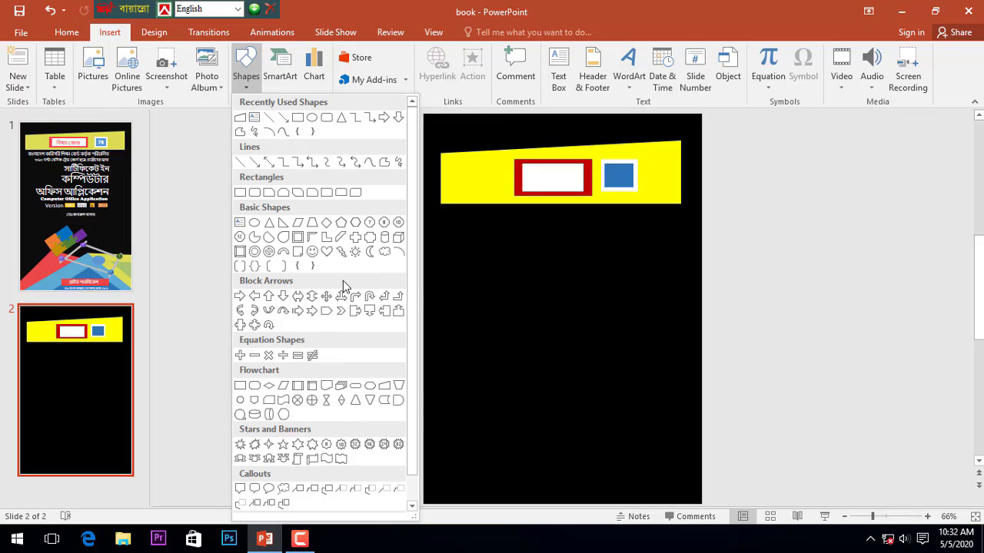
Draw an isosceles triangle at the bottom of slide 2, 2.99 inches high with its peak left.
click(268, 223)
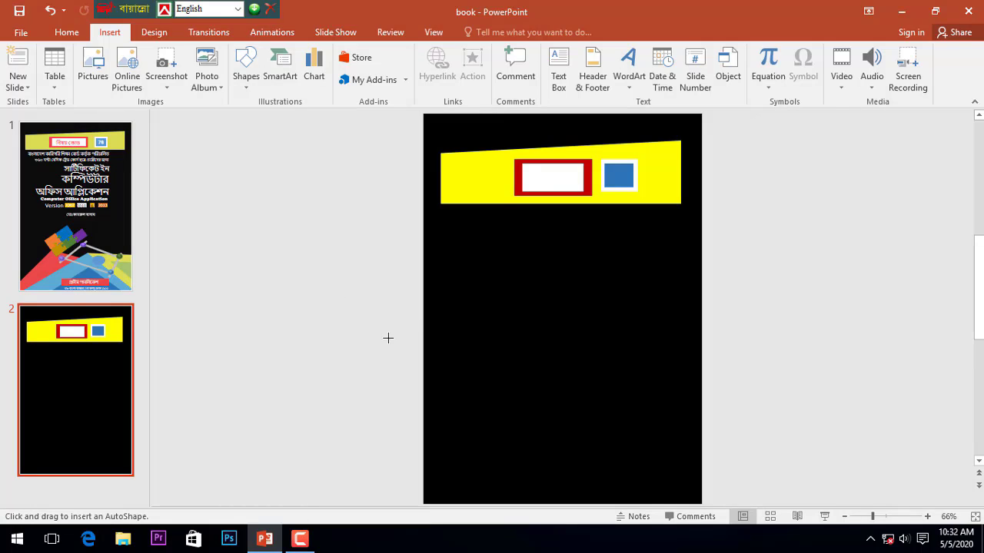
mouse_move(439, 268)
mouse_down()
mouse_move(469, 316)
mouse_move(660, 458)
mouse_up()
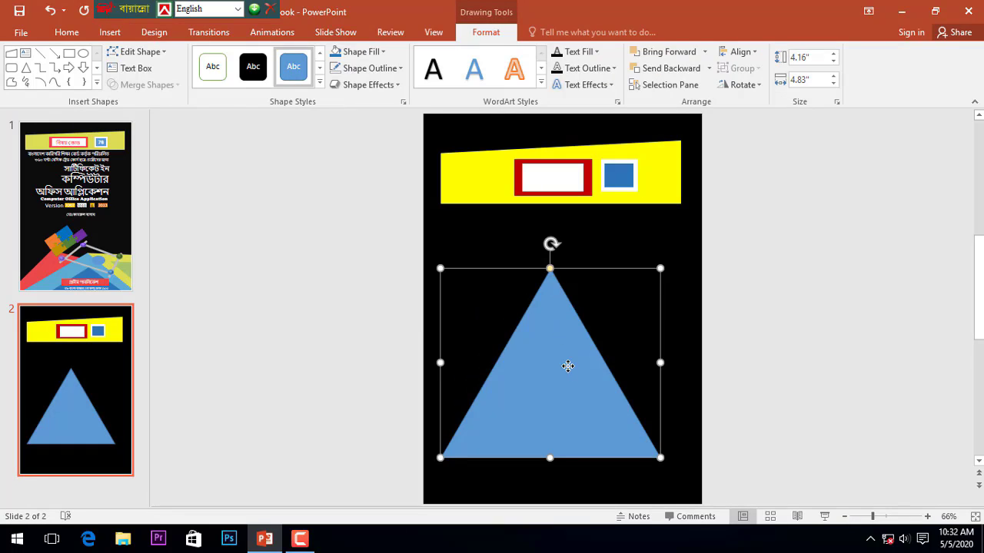
mouse_move(567, 366)
mouse_down()
mouse_move(549, 386)
mouse_move(530, 384)
mouse_up()
scroll(551, 386, down, 1)
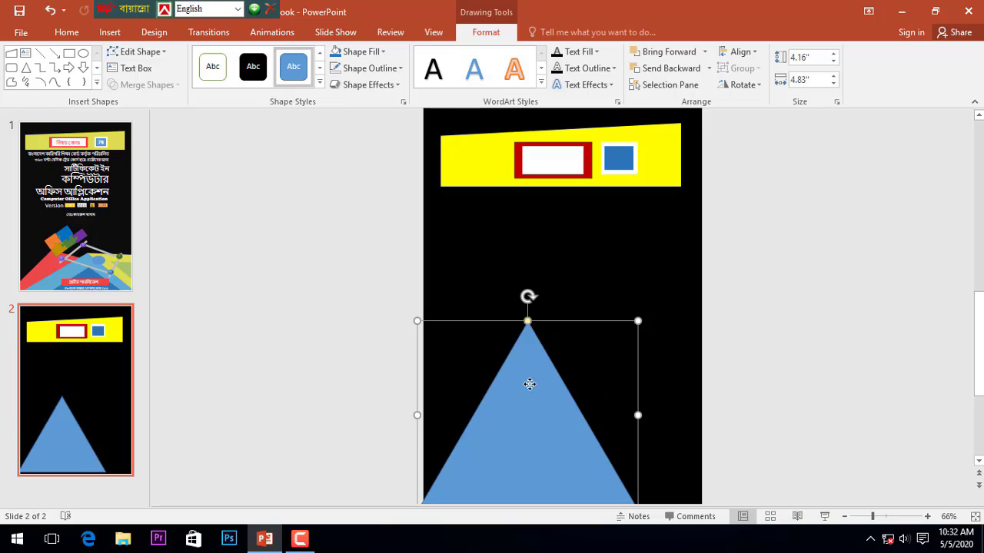
ctrl+scroll(529, 325, up, 6)
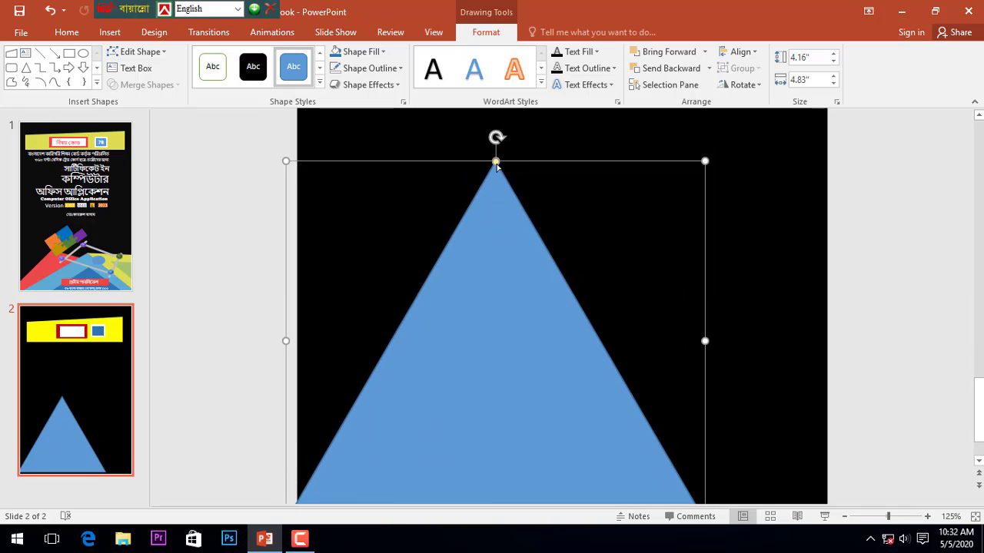
mouse_move(497, 163)
mouse_down()
mouse_move(637, 201)
mouse_move(625, 178)
mouse_up()
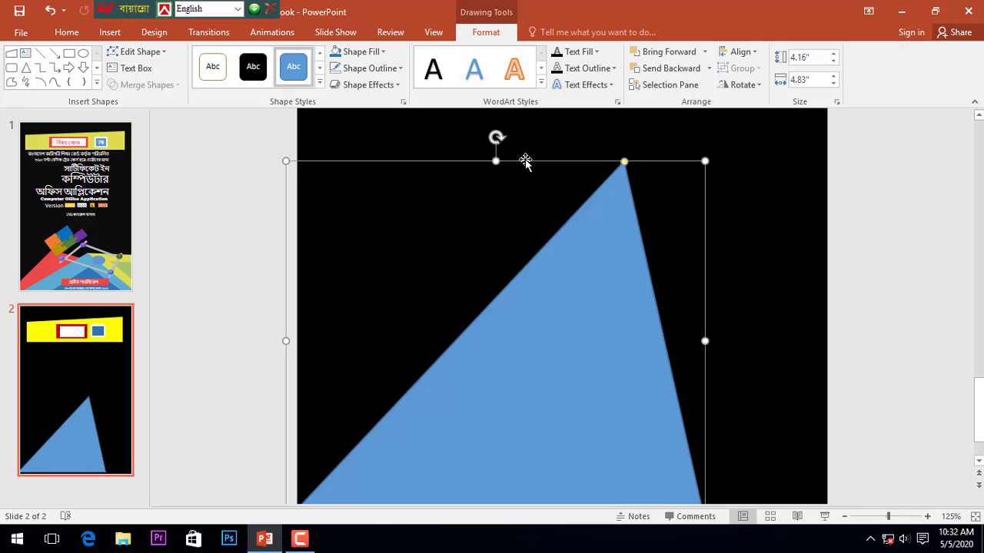
drag(496, 162, 496, 262)
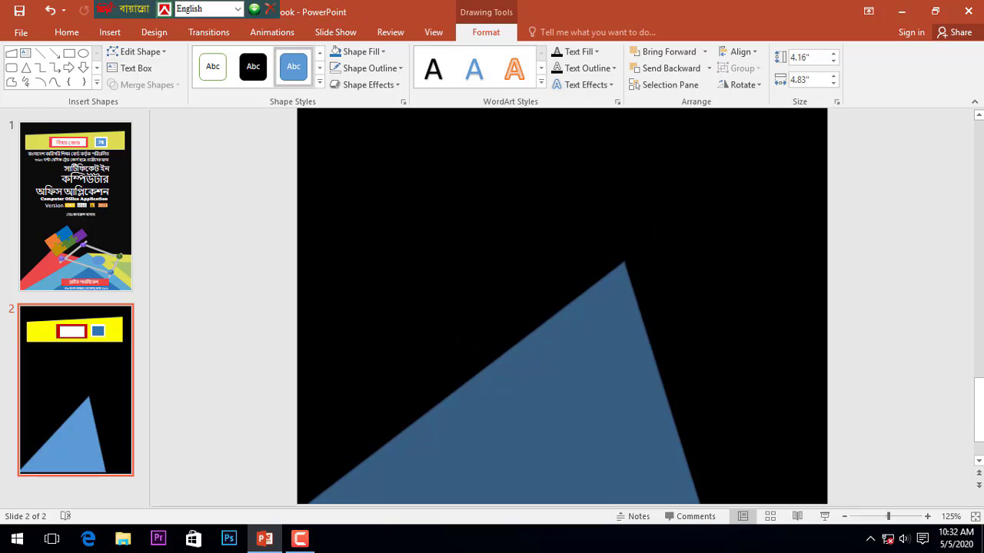
drag(623, 263, 489, 316)
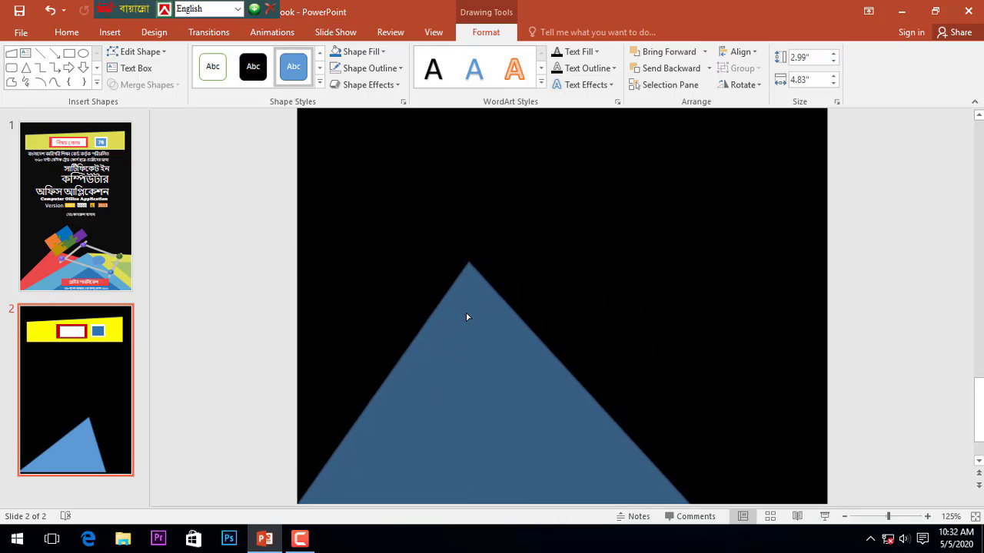
mouse_move(489, 316)
mouse_down()
mouse_move(455, 316)
mouse_move(482, 313)
mouse_move(493, 335)
mouse_up()
scroll(496, 315, down, 2)
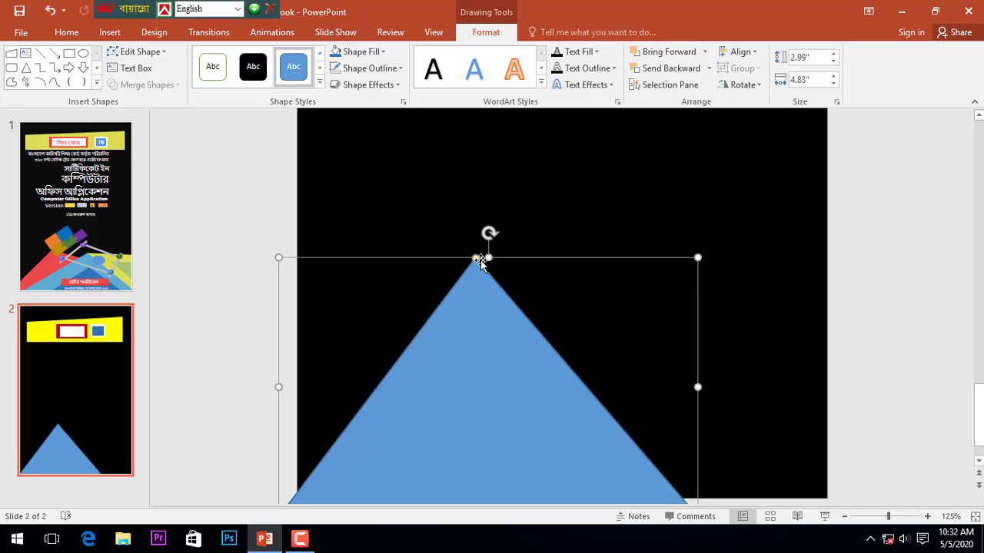
mouse_move(487, 261)
mouse_down()
mouse_move(464, 270)
mouse_move(487, 265)
mouse_up()
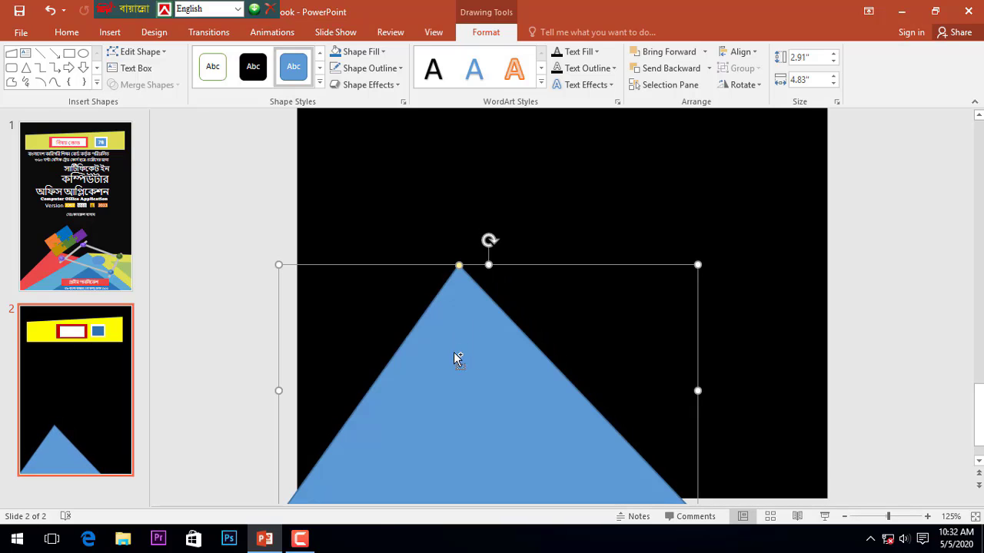
Duplicate the triangle and reshape the copy to 2.4 inches high with its peak further right.
key(ctrl+d)
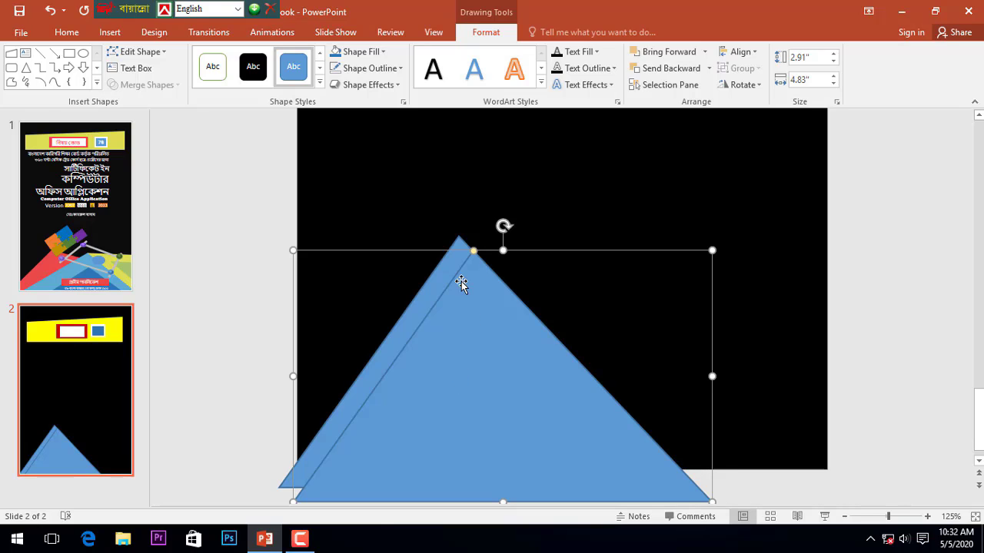
drag(474, 252, 625, 249)
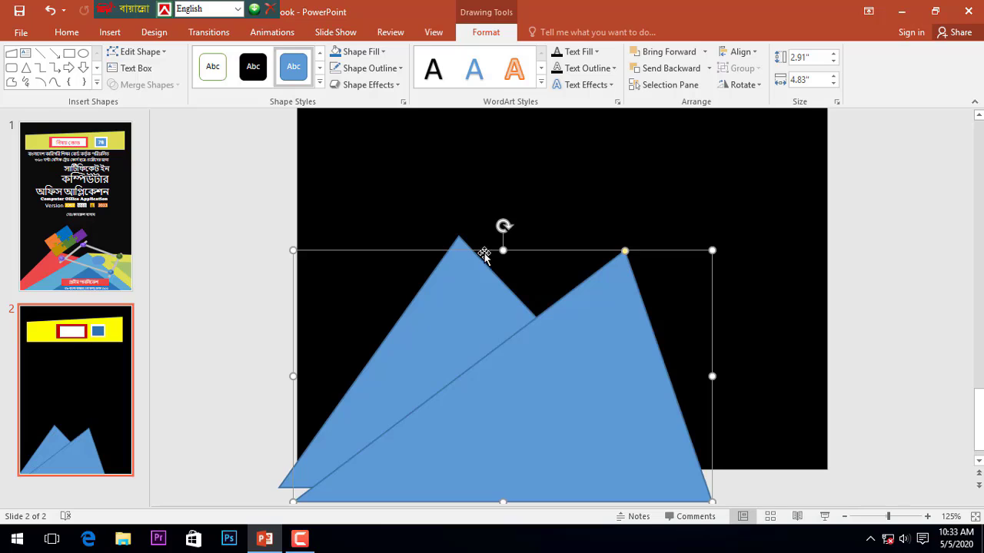
drag(503, 250, 508, 292)
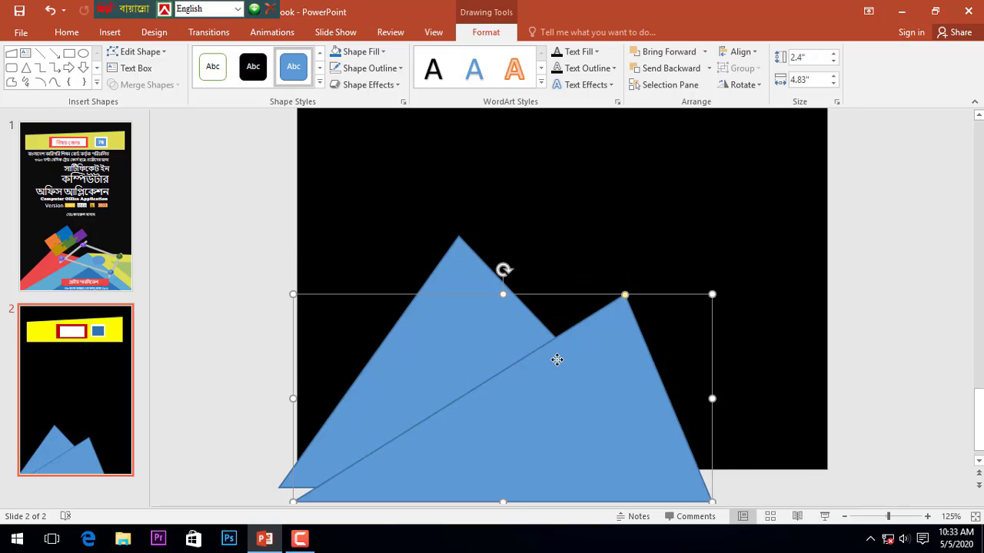
drag(555, 358, 555, 346)
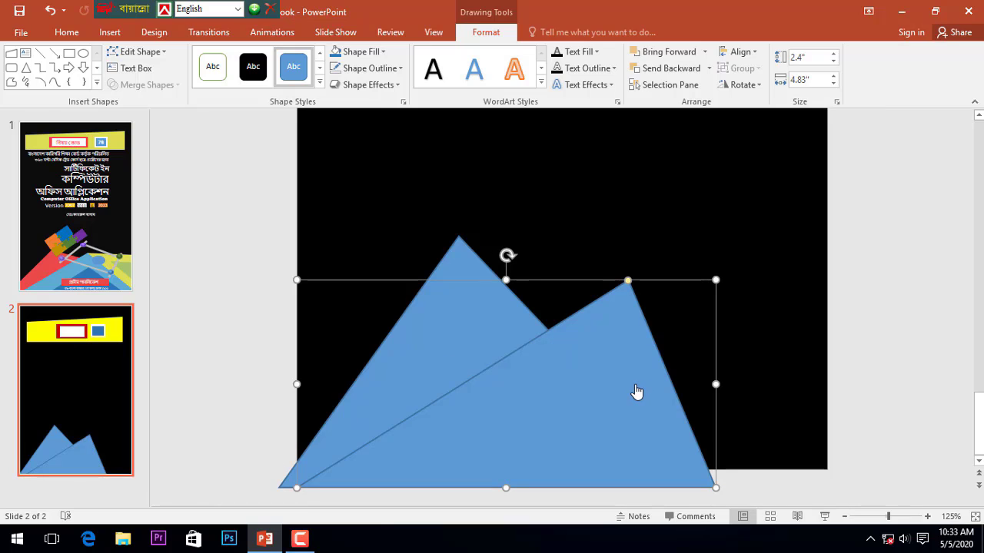
Fill the front triangle light blue and remove its outline.
click(374, 58)
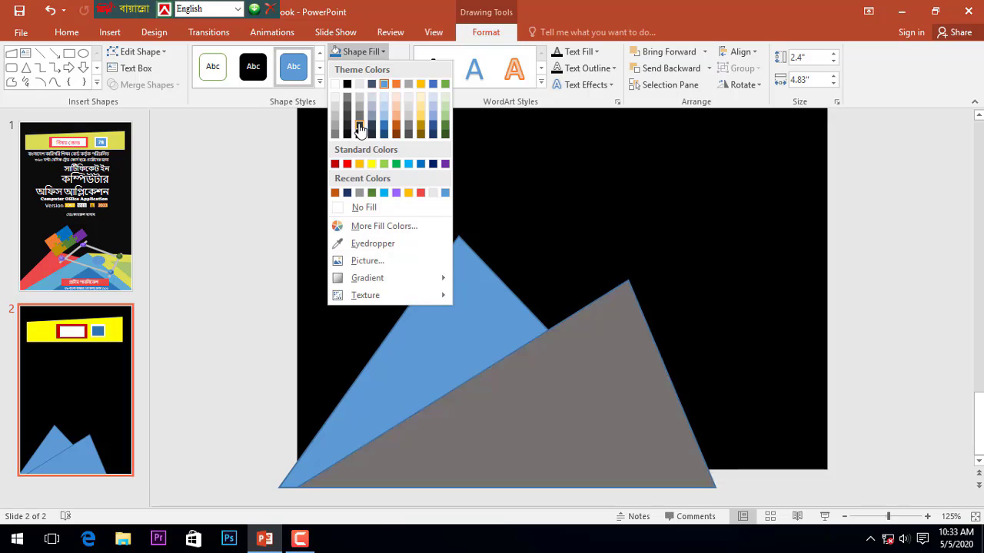
click(410, 168)
click(377, 70)
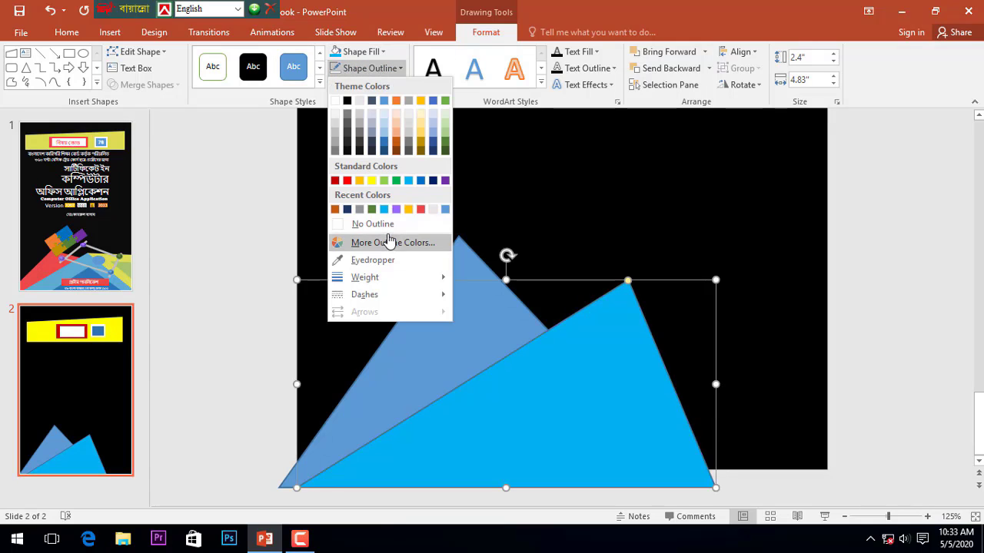
click(388, 224)
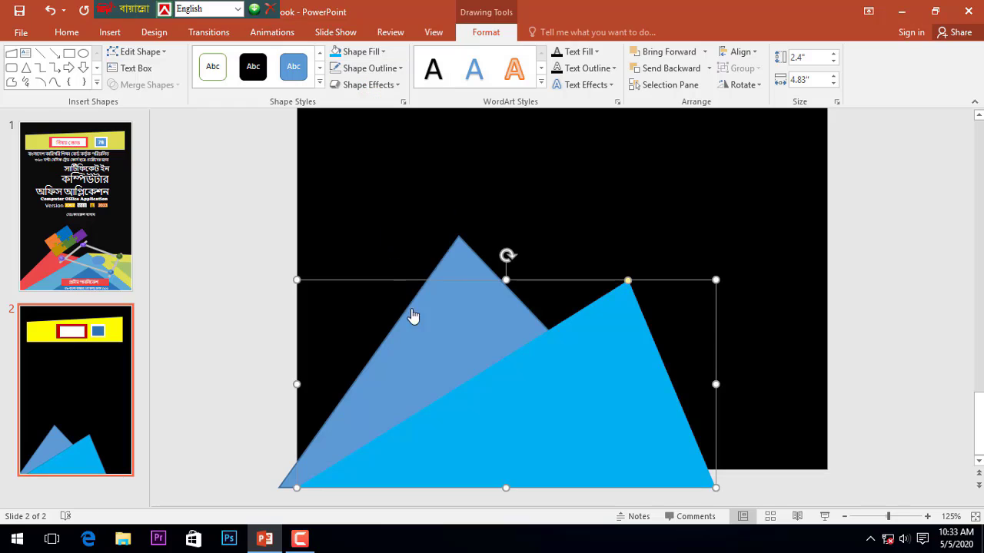
Make the back triangle red with no outline and pull its peak slightly left.
click(465, 344)
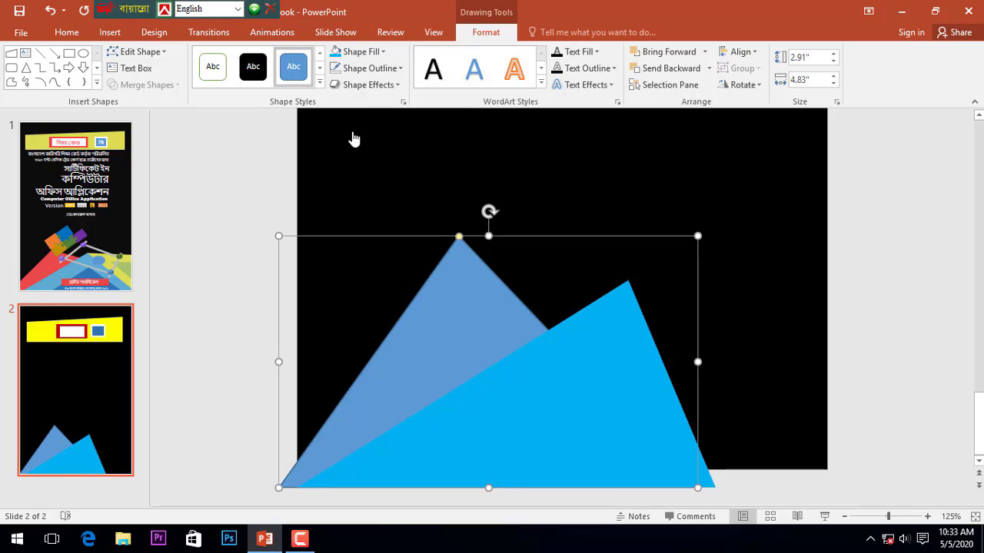
click(358, 54)
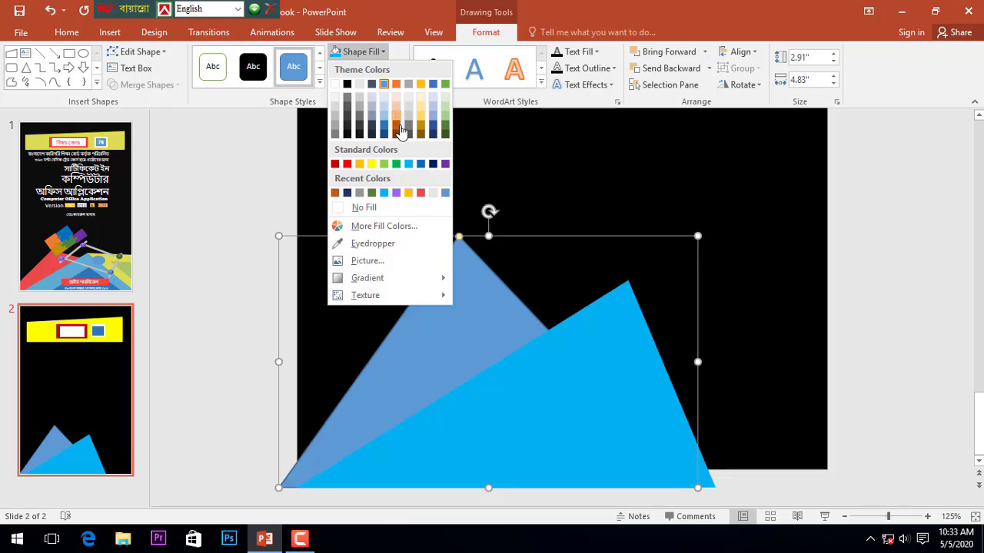
click(422, 197)
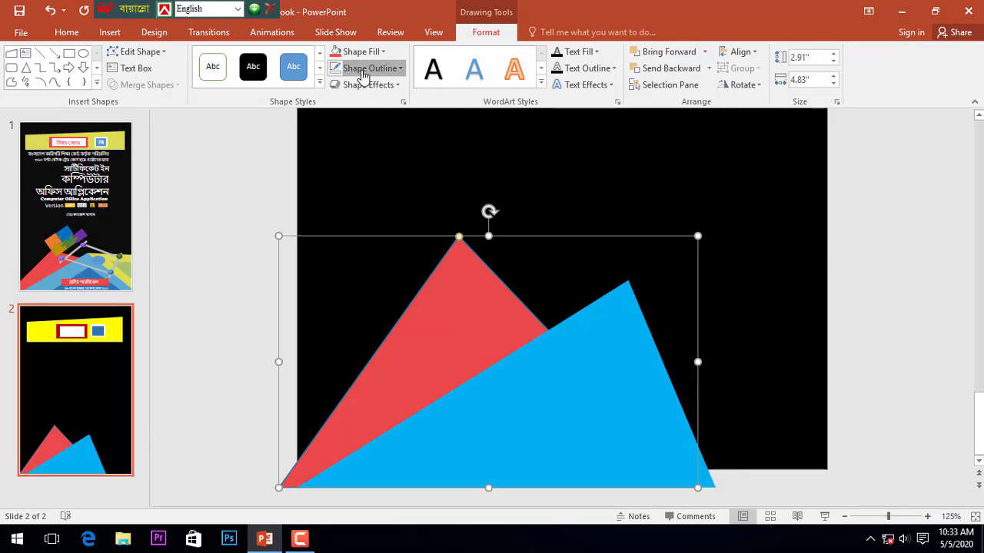
click(363, 68)
click(382, 227)
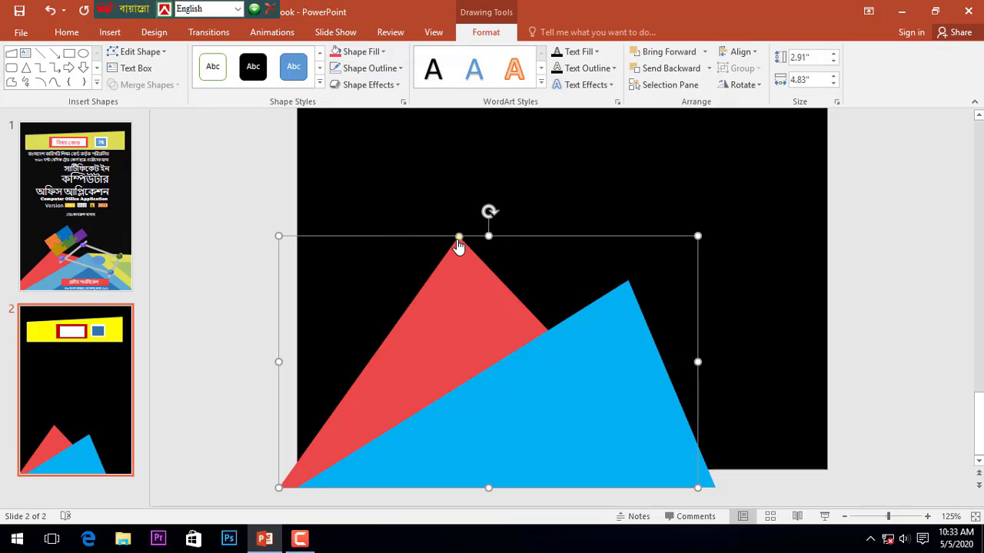
mouse_move(458, 245)
mouse_down()
mouse_move(450, 244)
mouse_move(508, 300)
mouse_up()
Copy the blue triangle to the right and flip the copy upside down.
click(610, 303)
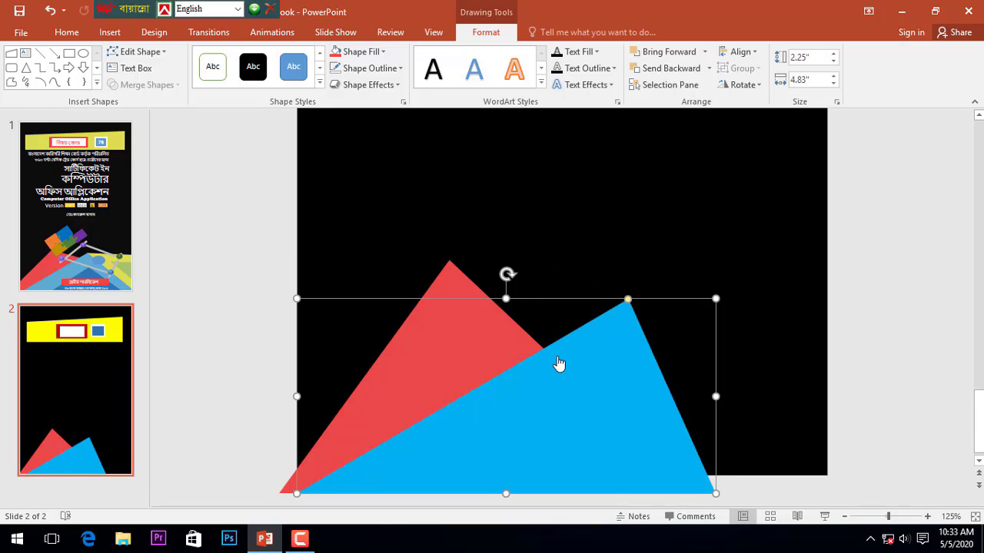
drag(570, 371, 618, 299)
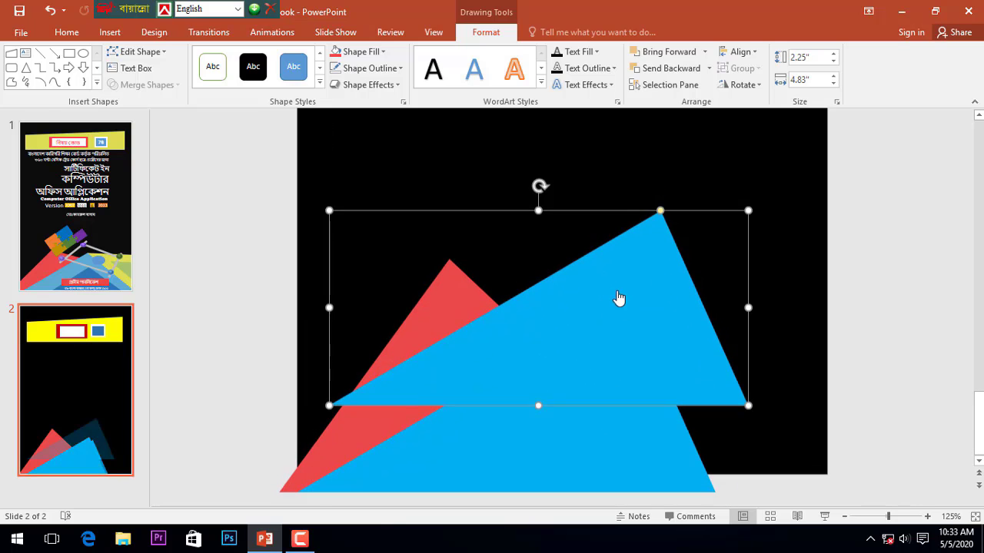
mouse_move(663, 216)
mouse_down()
mouse_move(133, 261)
mouse_move(305, 296)
mouse_up()
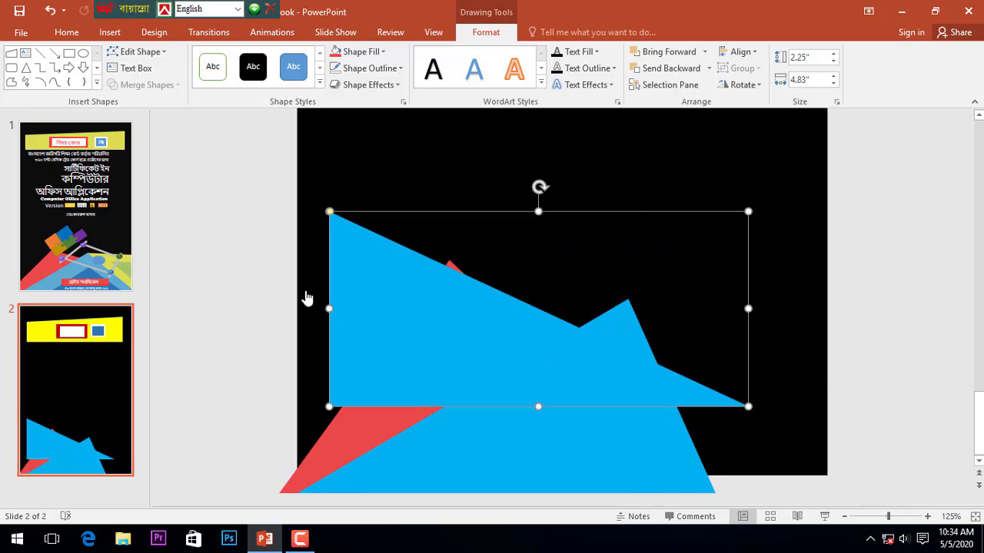
drag(448, 307, 566, 277)
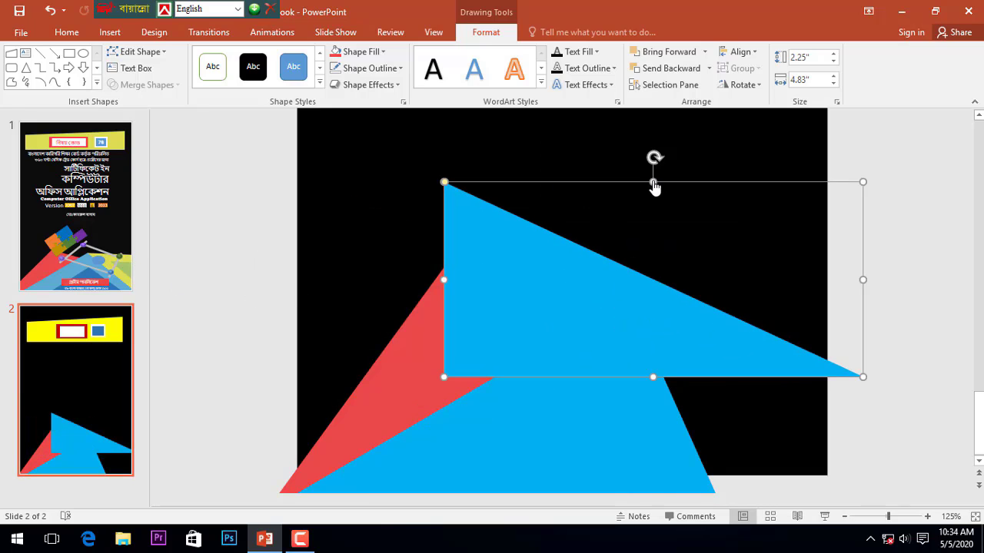
drag(653, 185, 717, 469)
drag(623, 413, 612, 267)
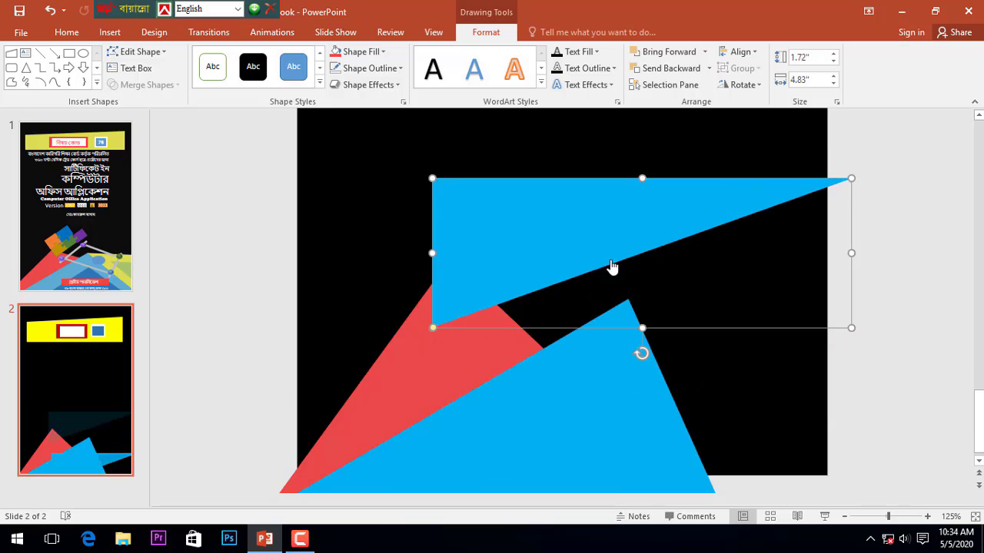
Reshape and enlarge the flipped triangle to 3.31 by 5.09 inches, extending past the right edge.
mouse_move(435, 333)
mouse_down()
mouse_move(636, 350)
mouse_move(589, 362)
mouse_up()
mouse_move(703, 286)
mouse_down()
mouse_move(778, 365)
mouse_move(759, 345)
mouse_up()
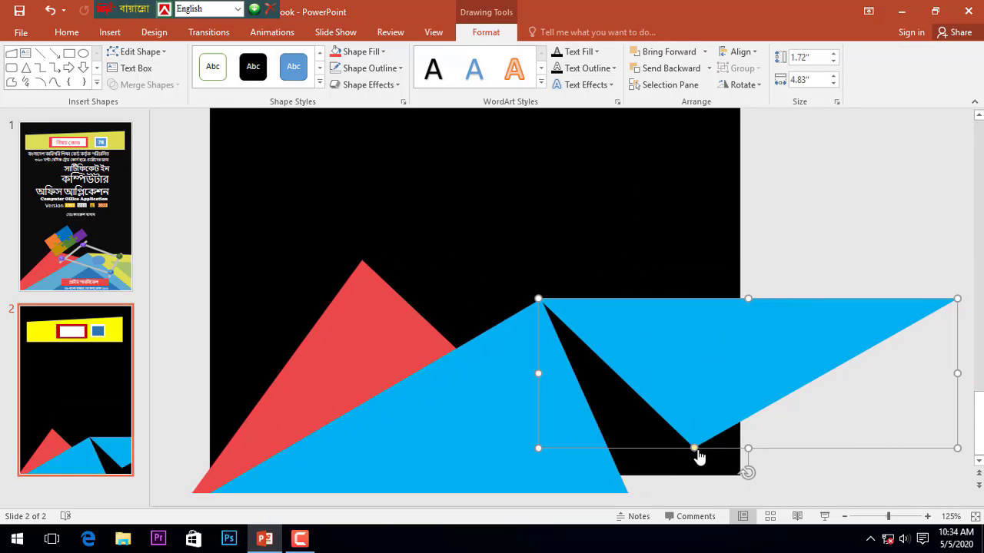
drag(698, 457, 622, 518)
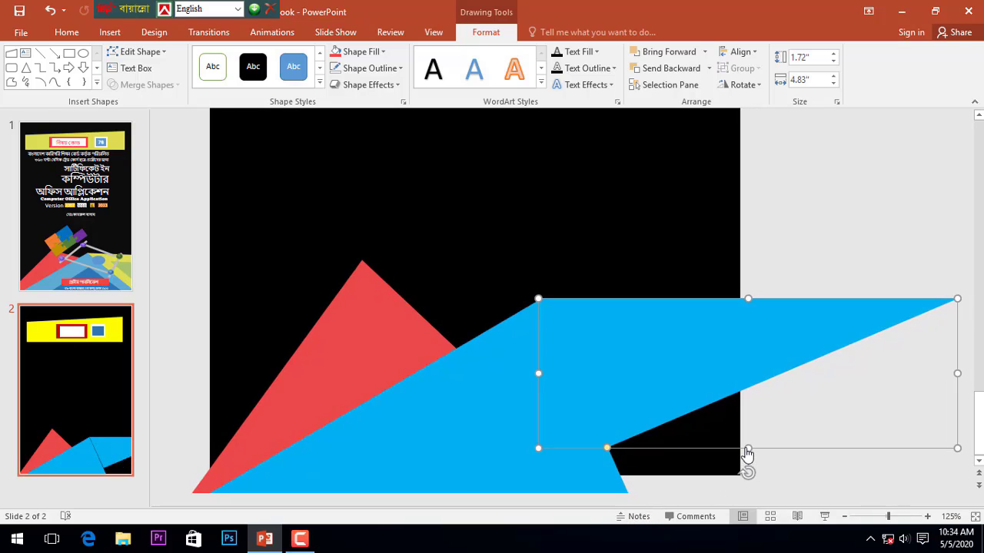
drag(747, 448, 748, 501)
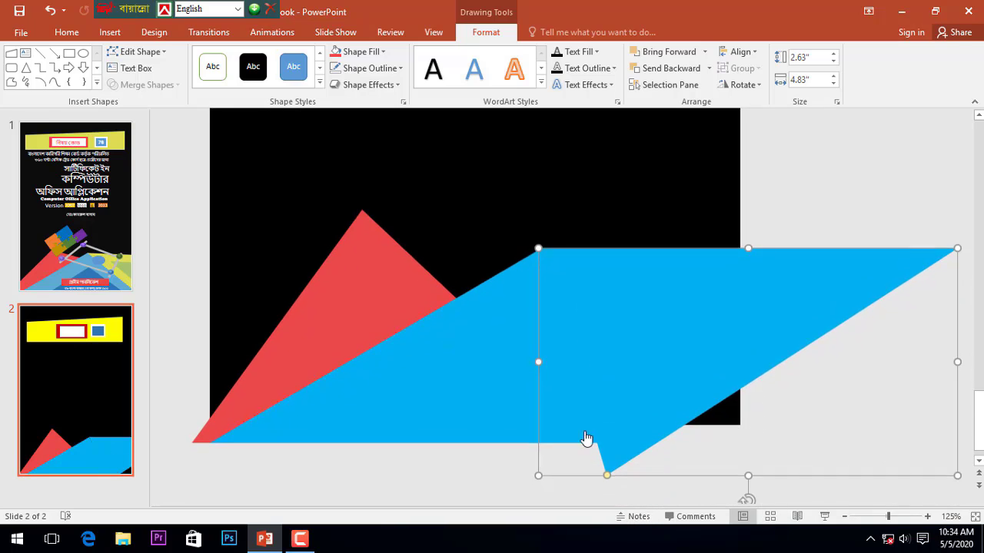
ctrl+drag(624, 351, 666, 318)
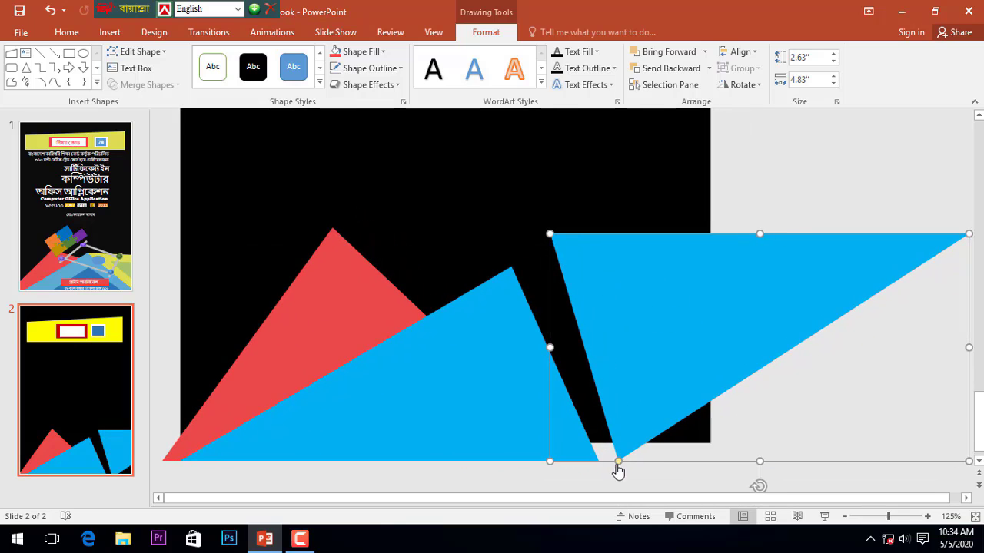
mouse_move(618, 471)
mouse_down()
mouse_move(707, 445)
mouse_move(664, 459)
mouse_move(648, 477)
mouse_up()
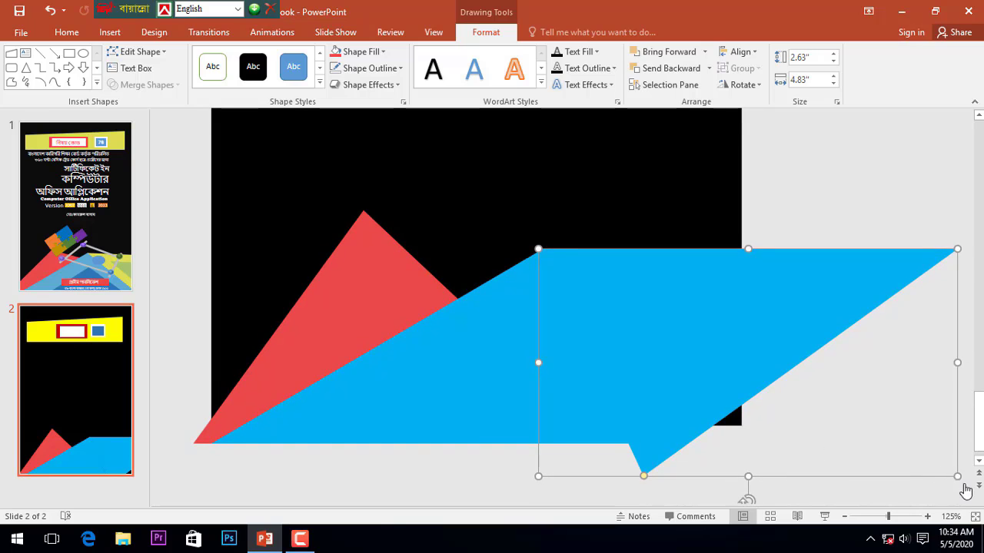
drag(966, 491, 973, 503)
drag(689, 428, 694, 430)
scroll(653, 461, down, 2)
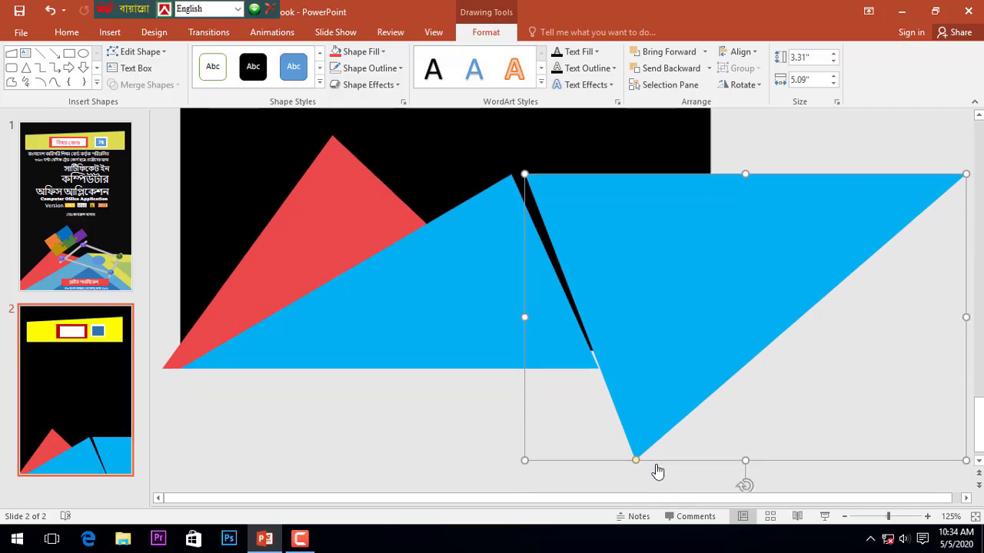
drag(635, 458, 655, 455)
mouse_move(660, 415)
mouse_down()
mouse_move(643, 417)
mouse_move(645, 393)
mouse_move(652, 398)
mouse_up()
ctrl+scroll(665, 375, down, 2)
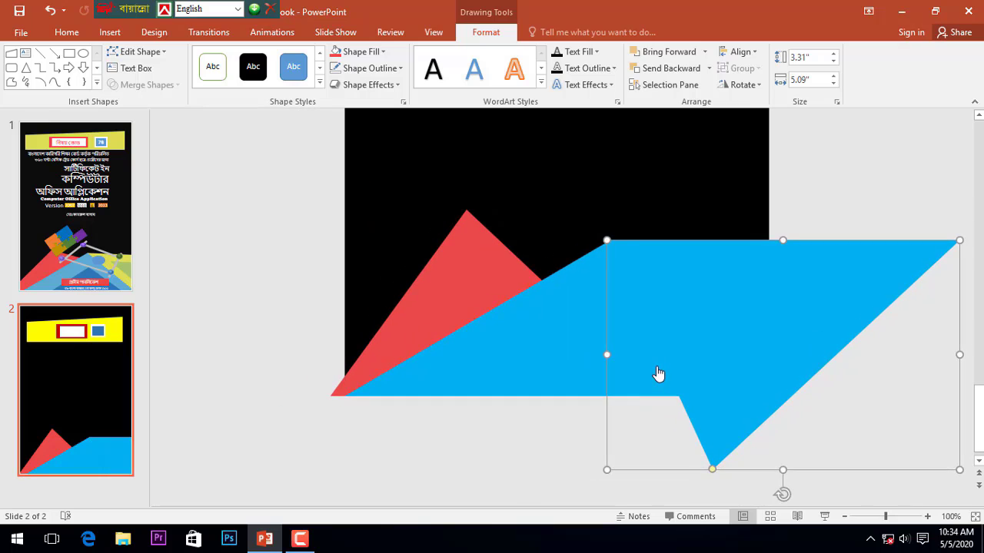
Fill the right-hand triangle yellow, leaving its outline unchanged.
click(361, 52)
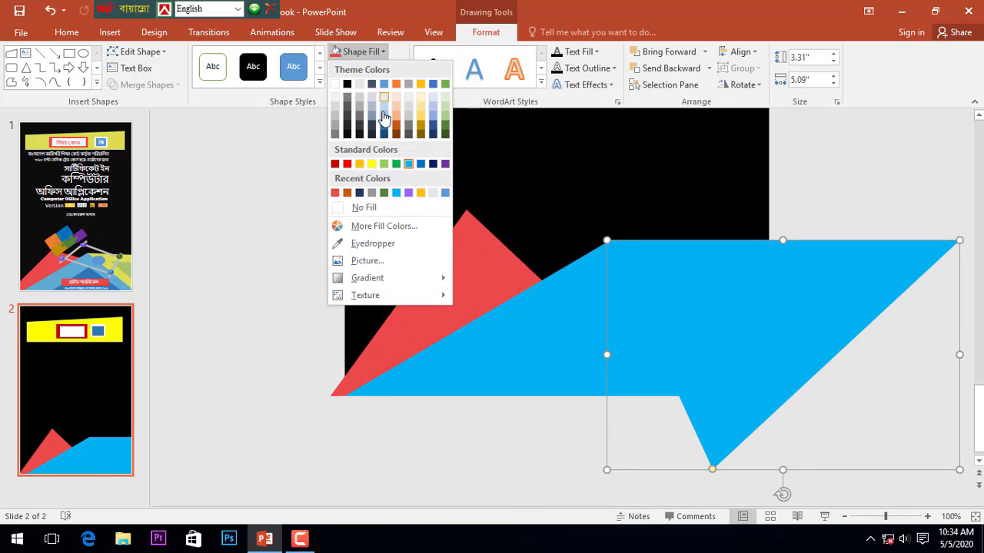
click(373, 166)
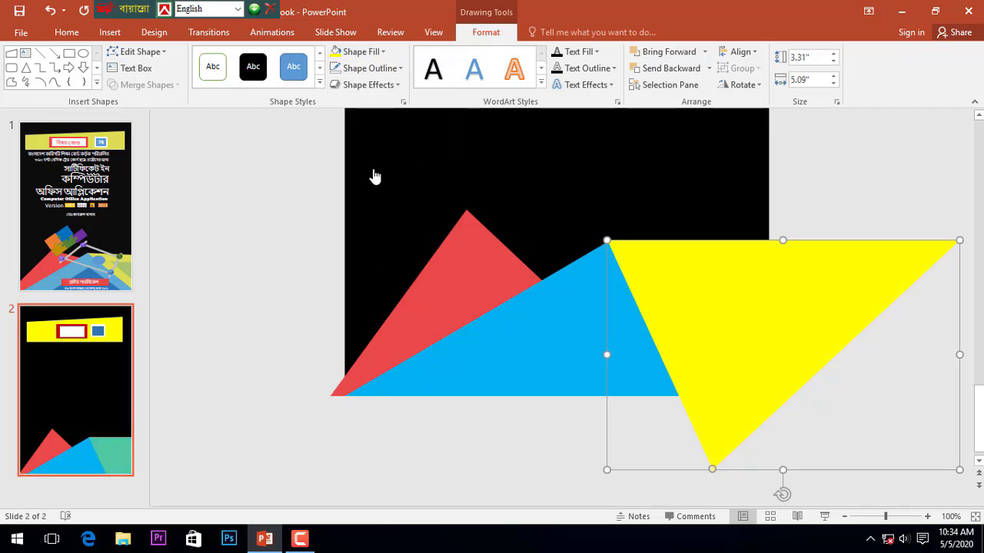
click(371, 69)
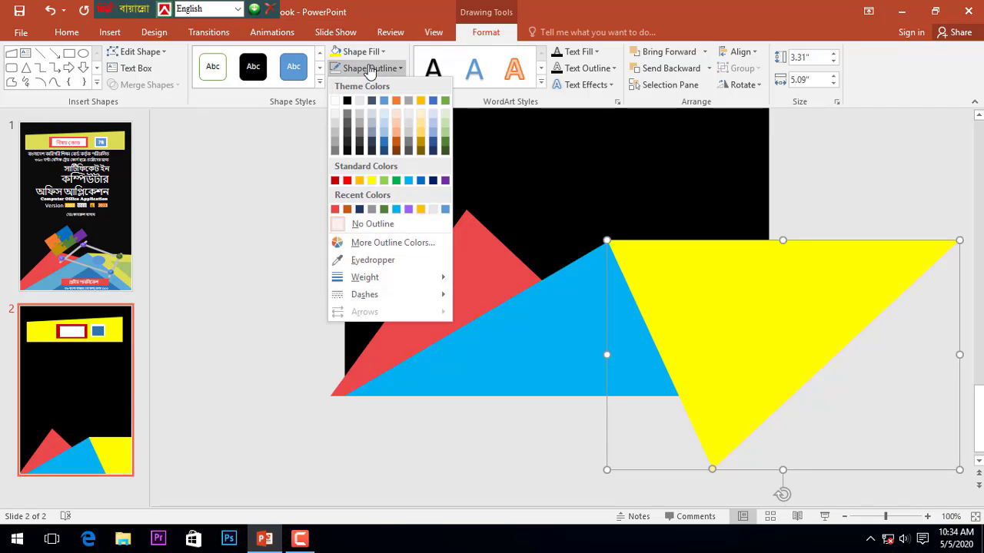
click(296, 173)
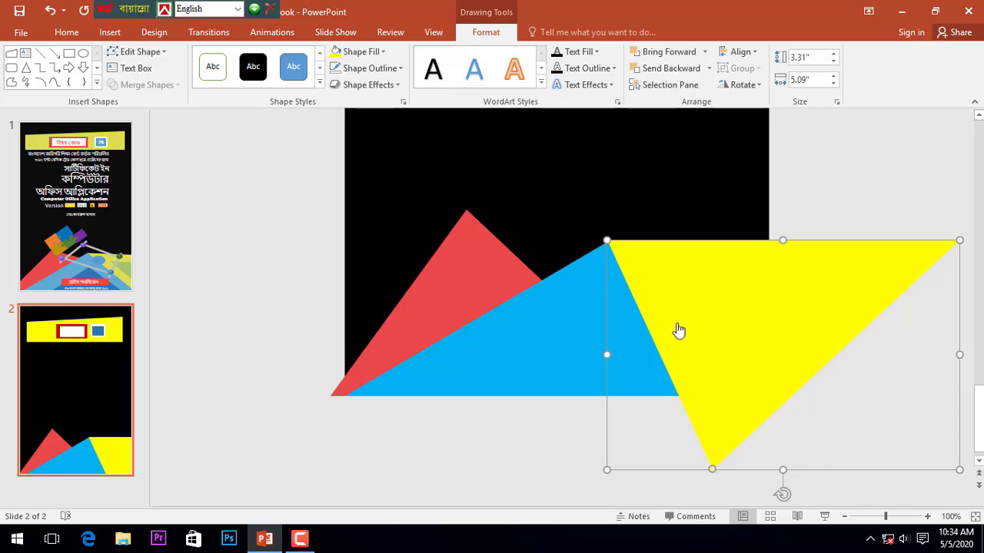
Copy the yellow triangle down and to the right and fill the copy light green.
mouse_move(742, 331)
mouse_down()
mouse_move(583, 380)
mouse_move(551, 379)
mouse_up()
click(576, 377)
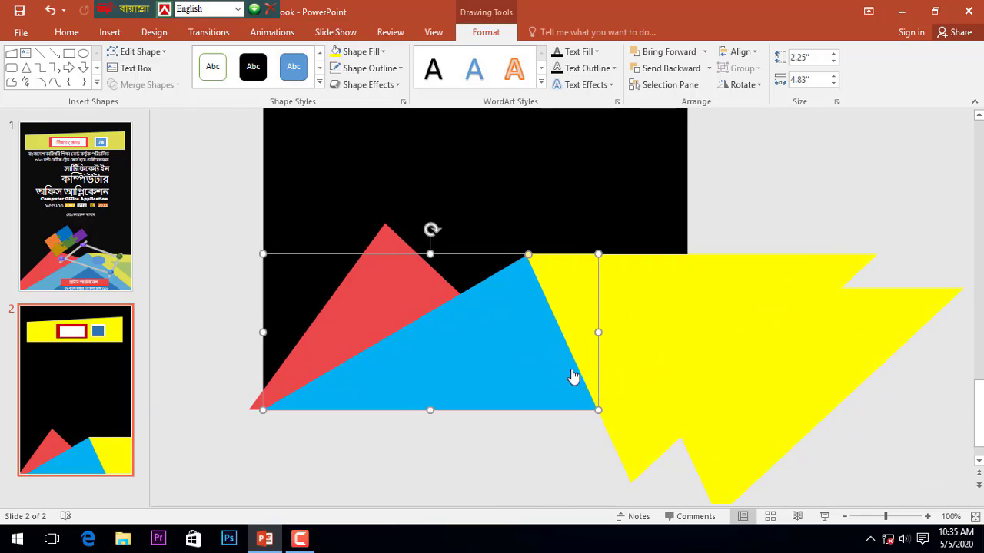
click(703, 369)
click(361, 52)
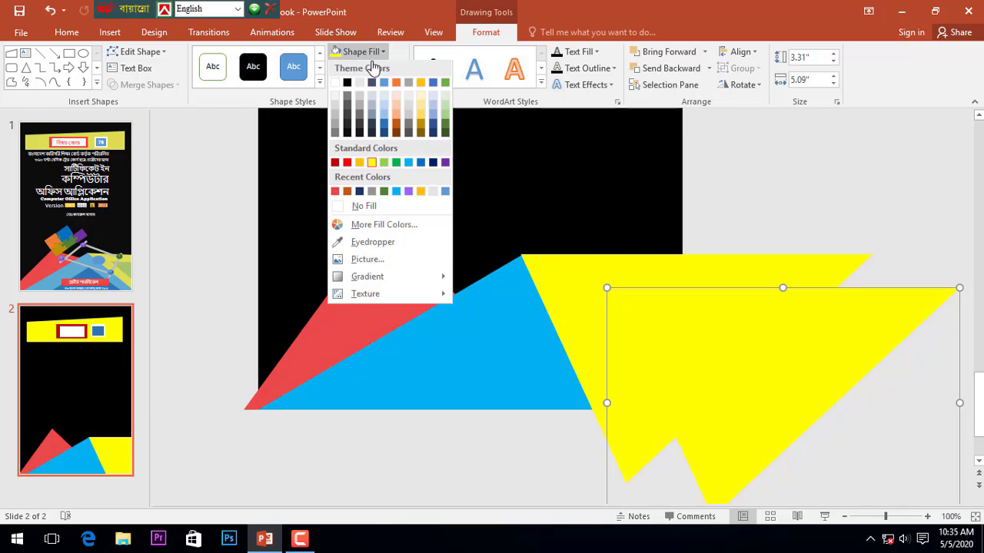
click(446, 119)
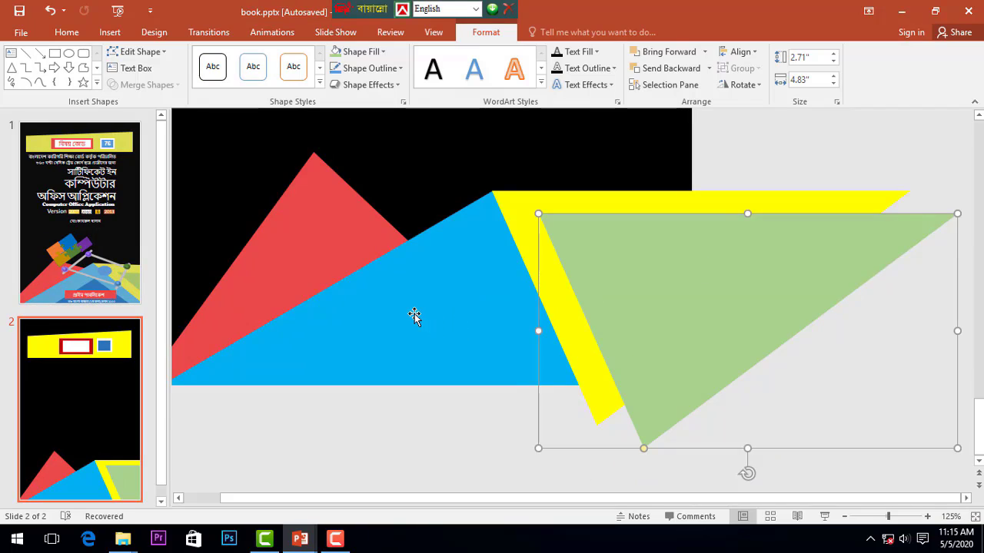
Place a dark-blue copy of the blue triangle slightly lower and nudge it left.
click(414, 315)
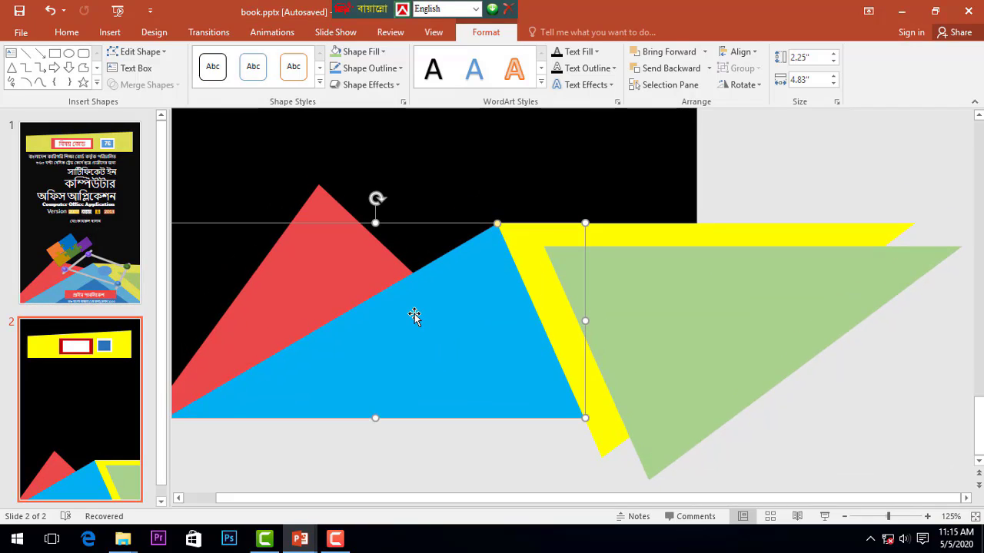
ctrl+scroll(433, 318, down, 2)
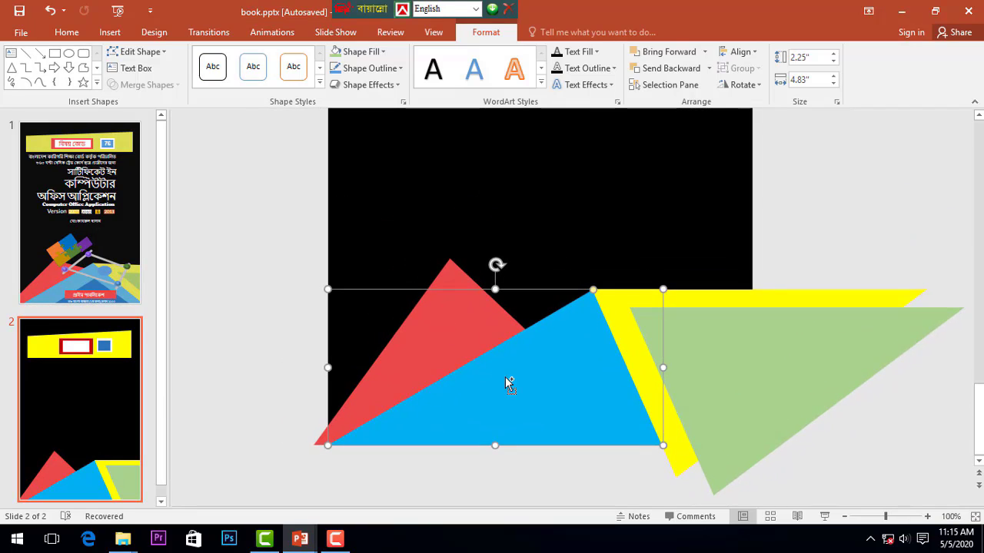
mouse_move(548, 365)
mouse_down()
mouse_move(561, 379)
mouse_move(541, 416)
mouse_up()
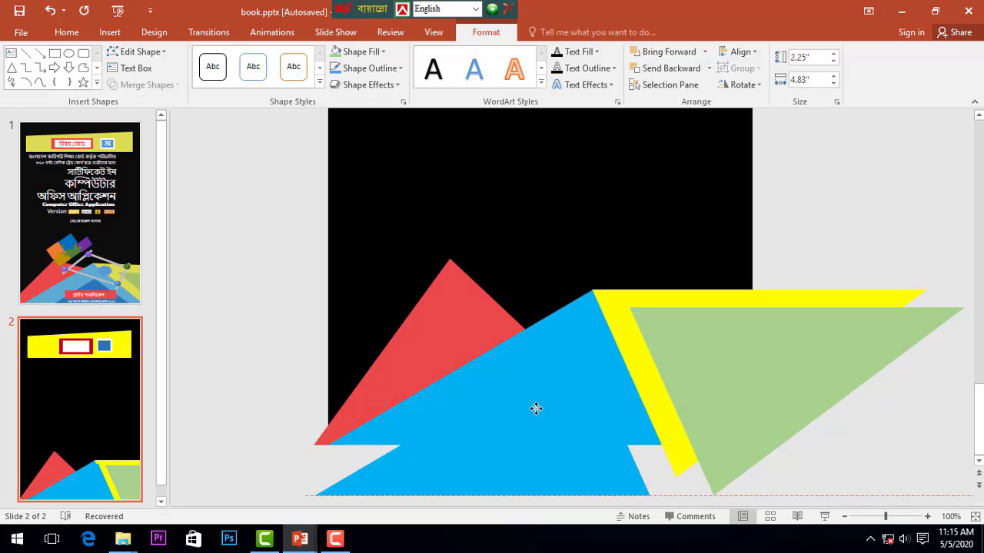
click(373, 52)
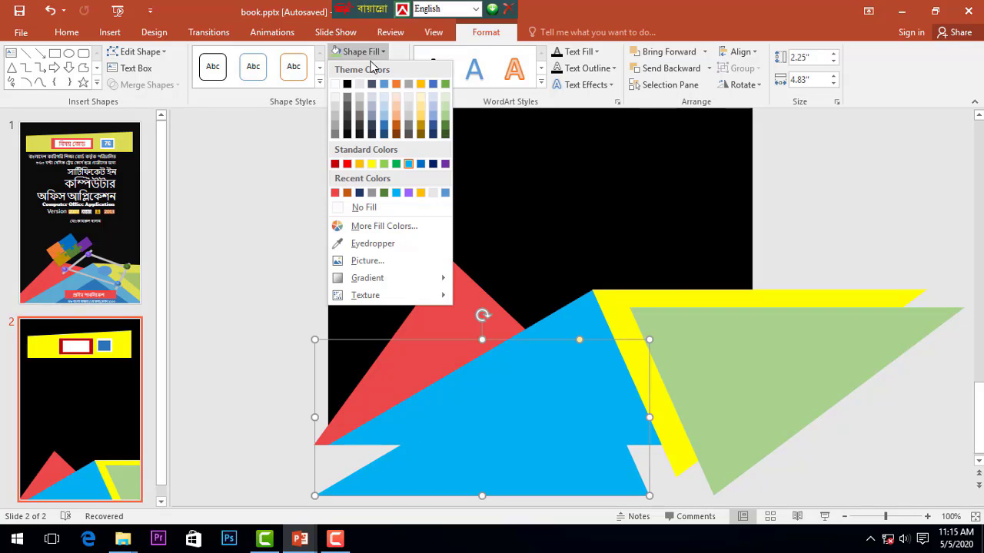
click(384, 134)
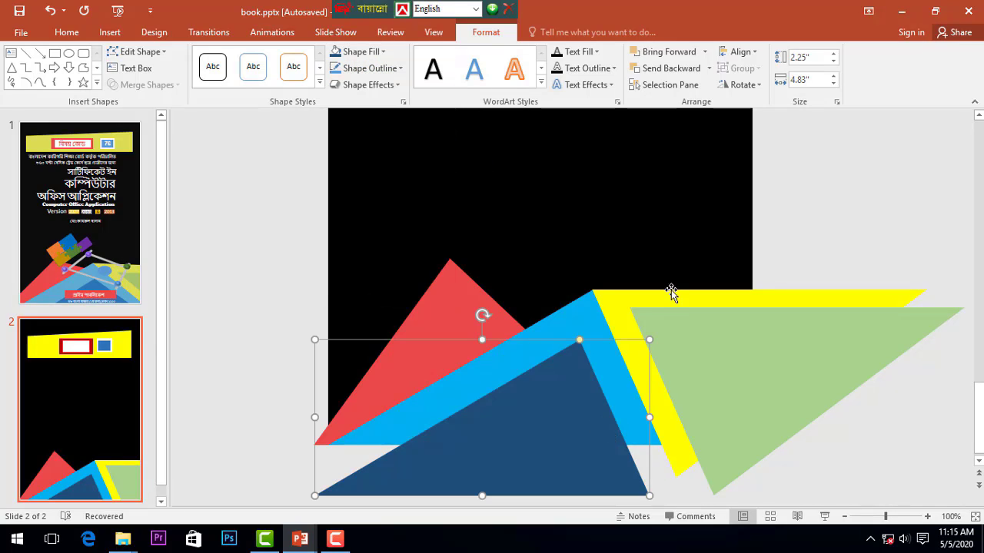
scroll(670, 293, down, 2)
scroll(633, 377, down, 1)
scroll(634, 376, up, 1)
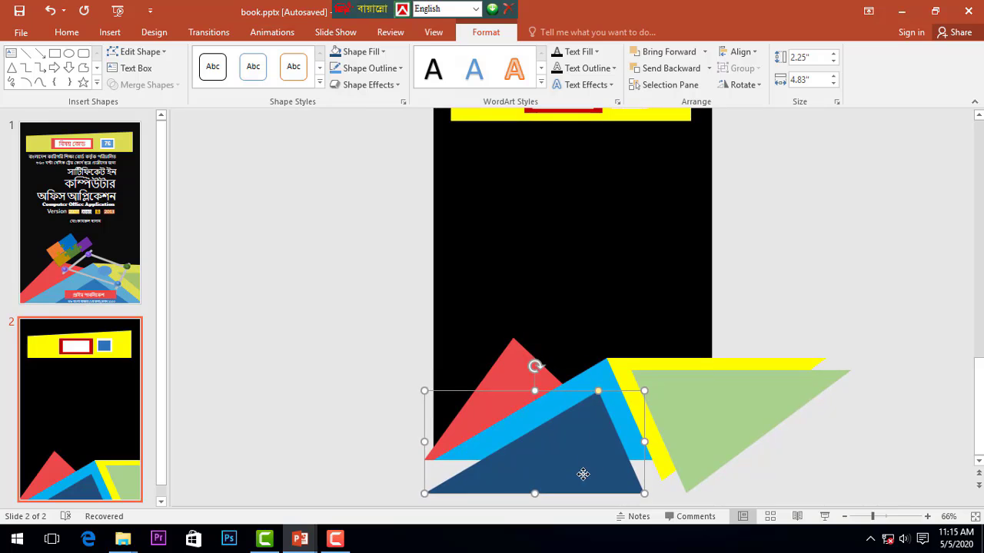
drag(582, 474, 573, 474)
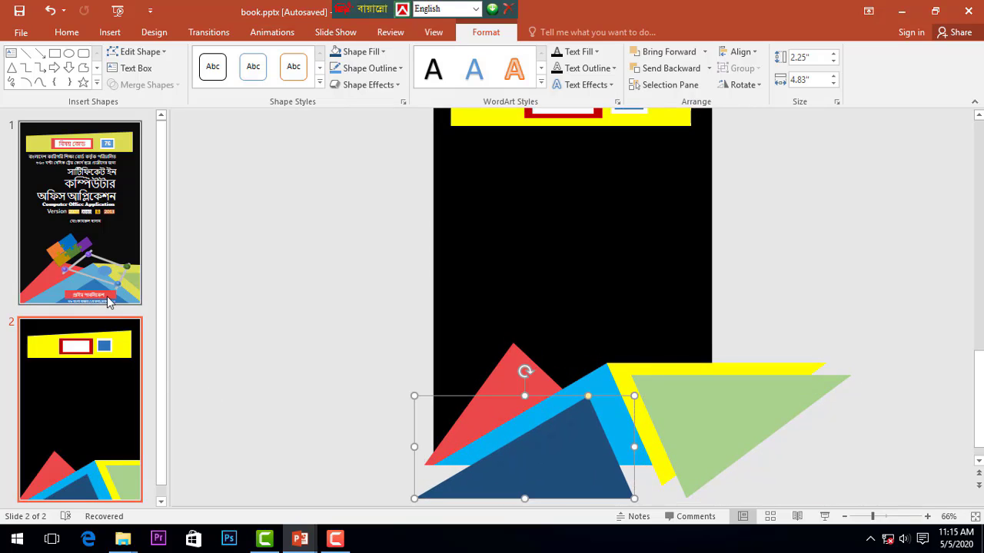
click(108, 301)
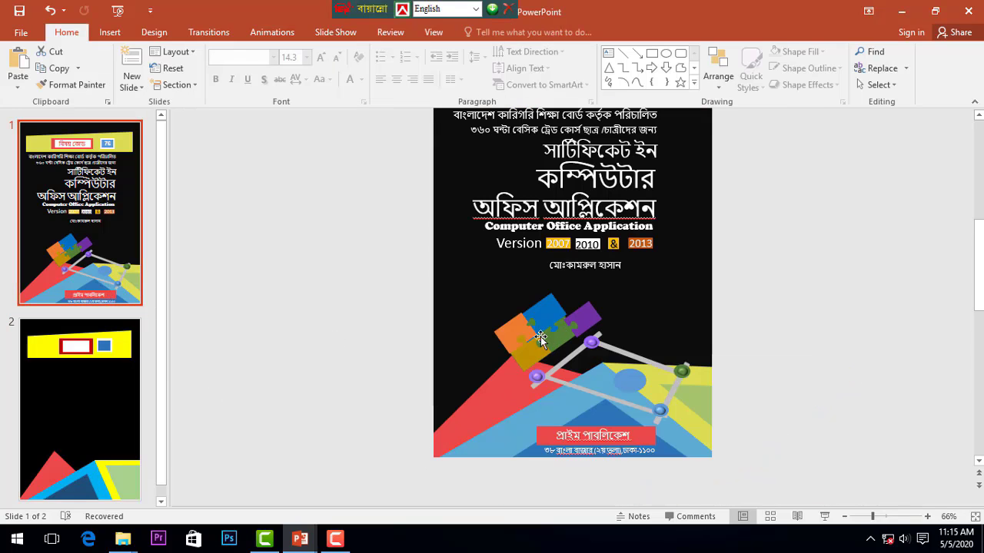
scroll(540, 337, up, 2)
scroll(546, 338, up, 5)
scroll(546, 338, up, 3)
scroll(548, 341, up, 3)
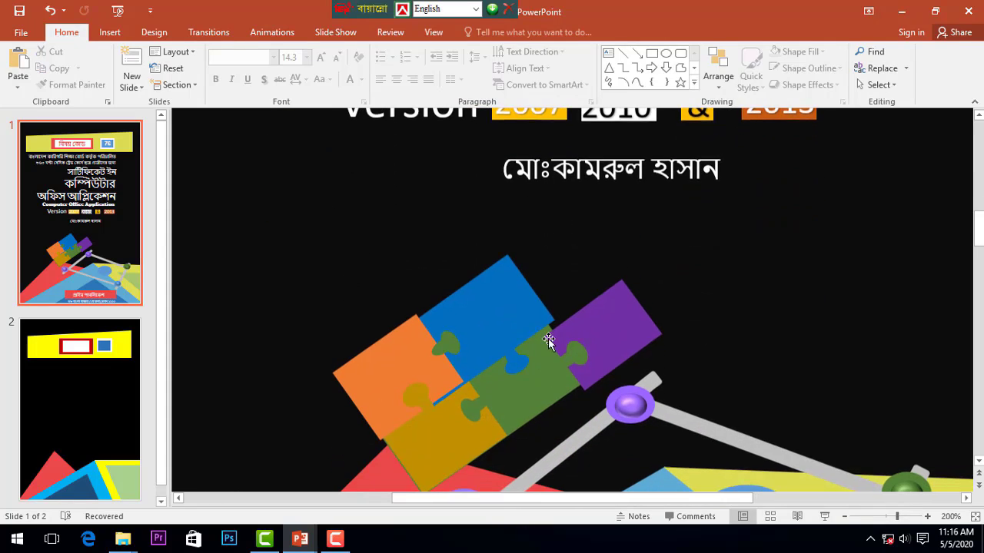
click(145, 421)
scroll(338, 286, down, 3)
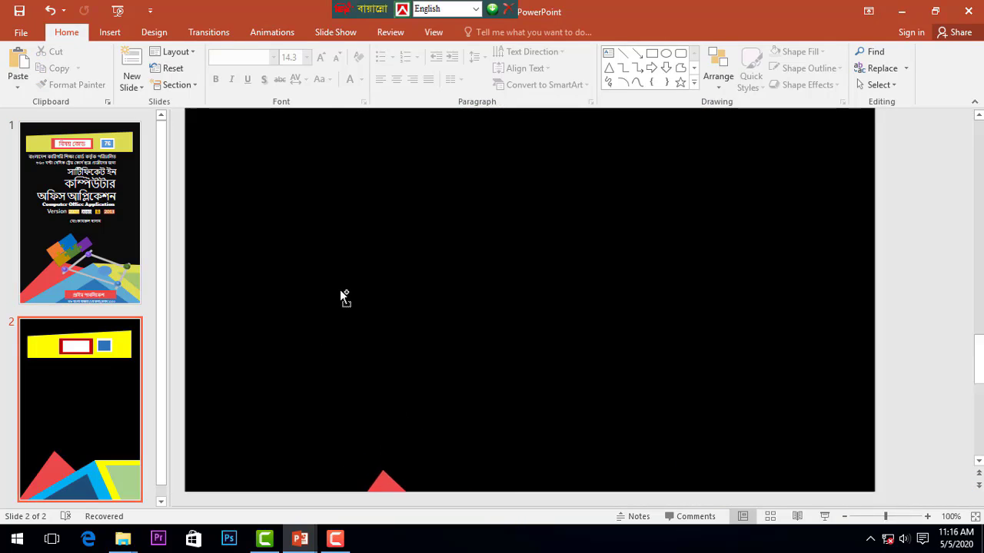
scroll(340, 288, down, 10)
click(119, 34)
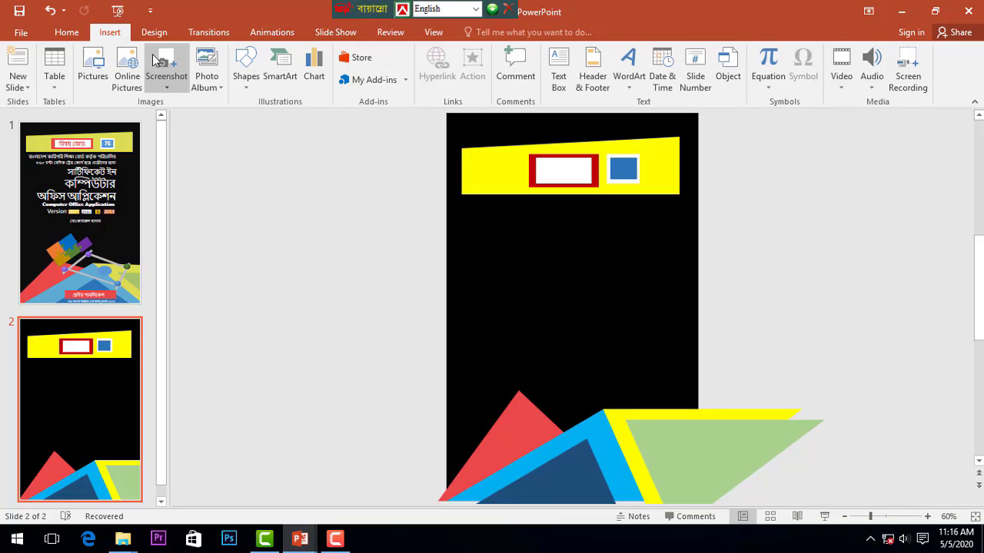
Draw a blue rectangle on the black page.
click(245, 86)
click(282, 118)
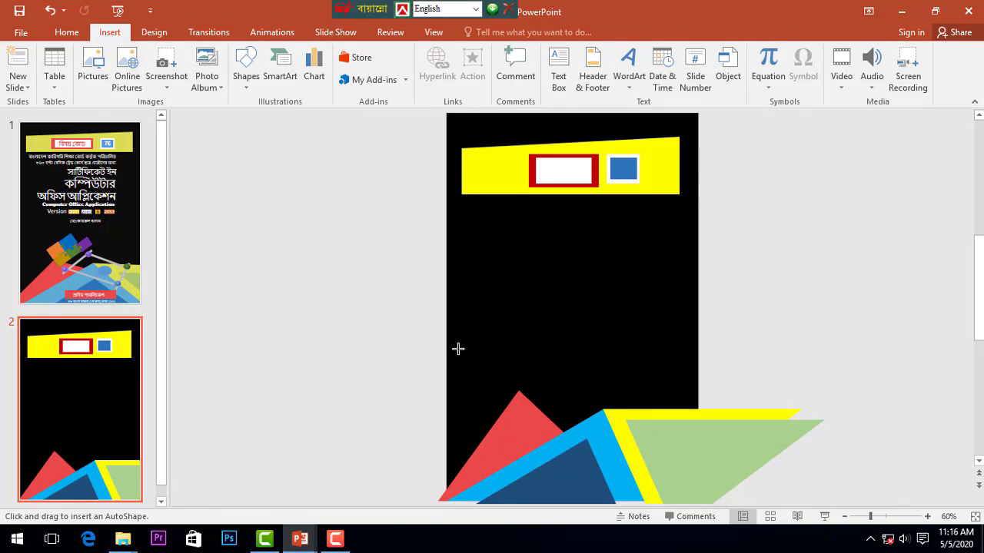
drag(467, 316, 529, 357)
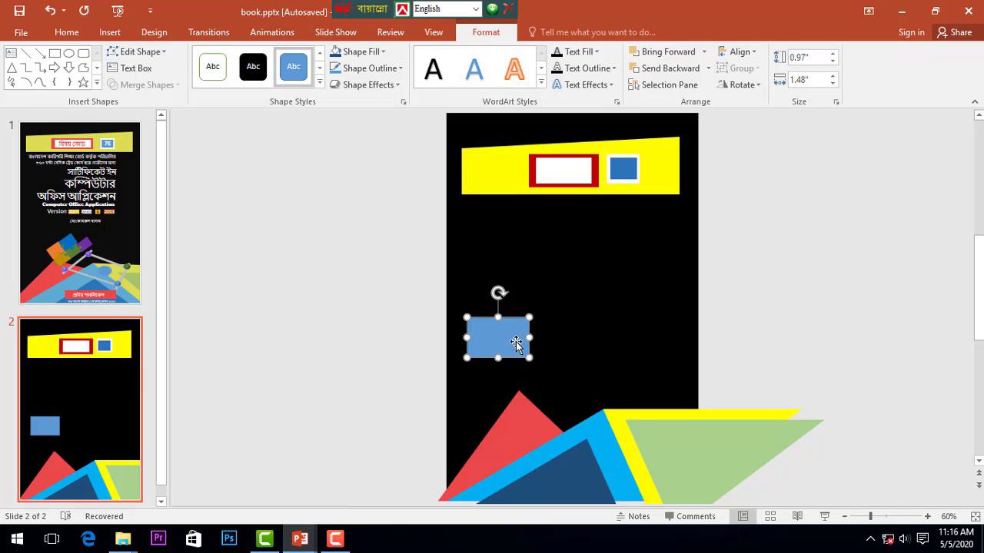
Duplicate the rectangle and arrange the five copies into two rows.
key(ctrl+d)
key(ctrl+d)
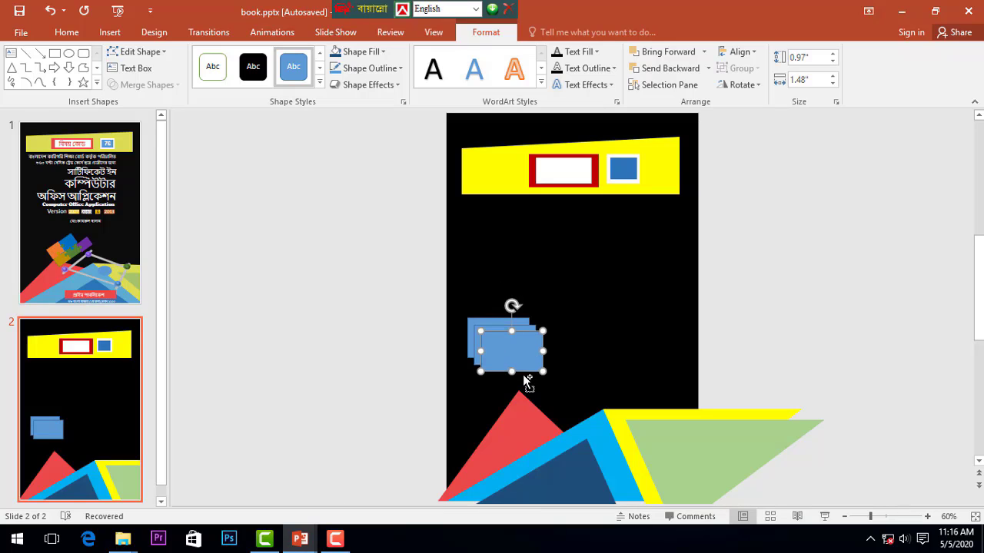
drag(514, 364, 589, 340)
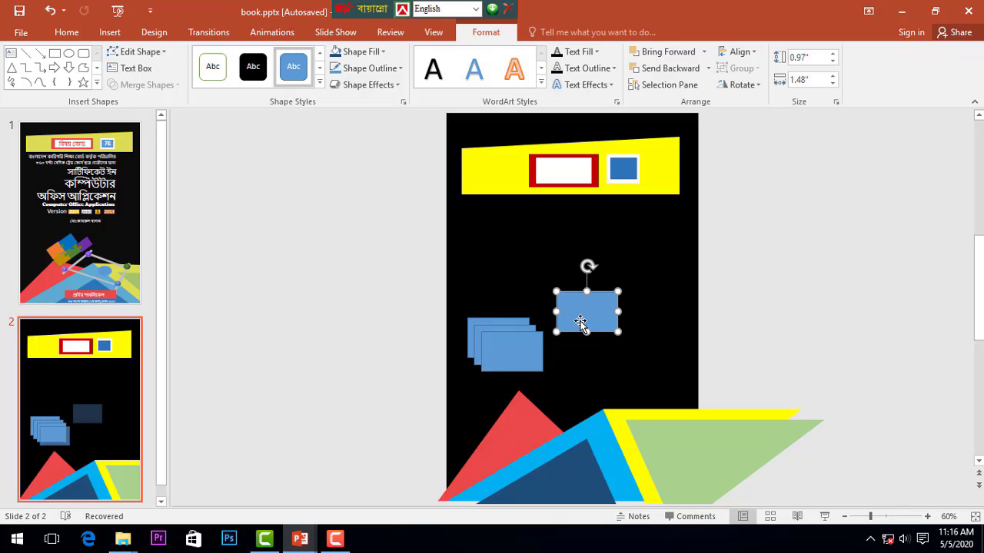
mouse_move(515, 355)
mouse_down()
mouse_move(585, 373)
mouse_move(521, 399)
mouse_up()
drag(572, 375, 556, 390)
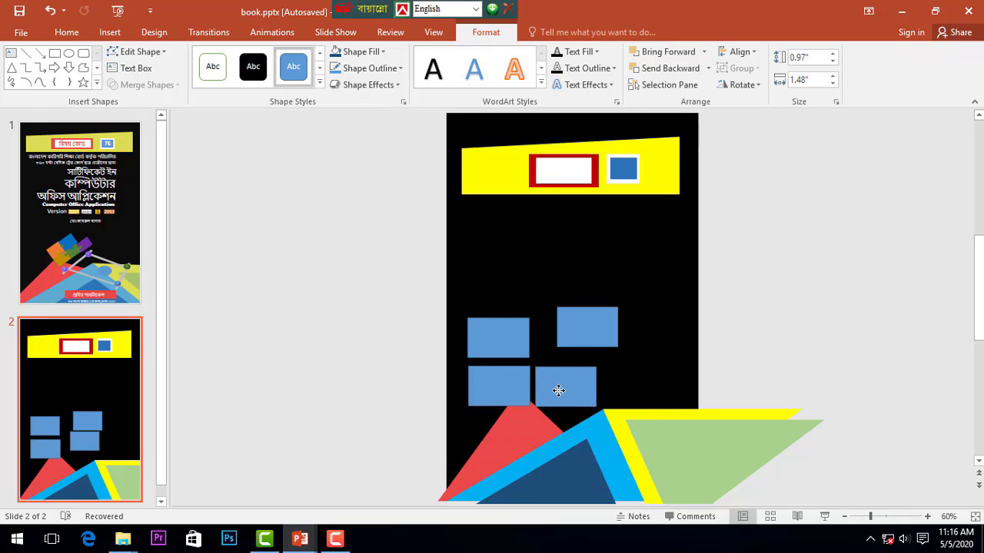
mouse_move(570, 350)
mouse_down()
mouse_move(547, 364)
mouse_move(635, 388)
mouse_up()
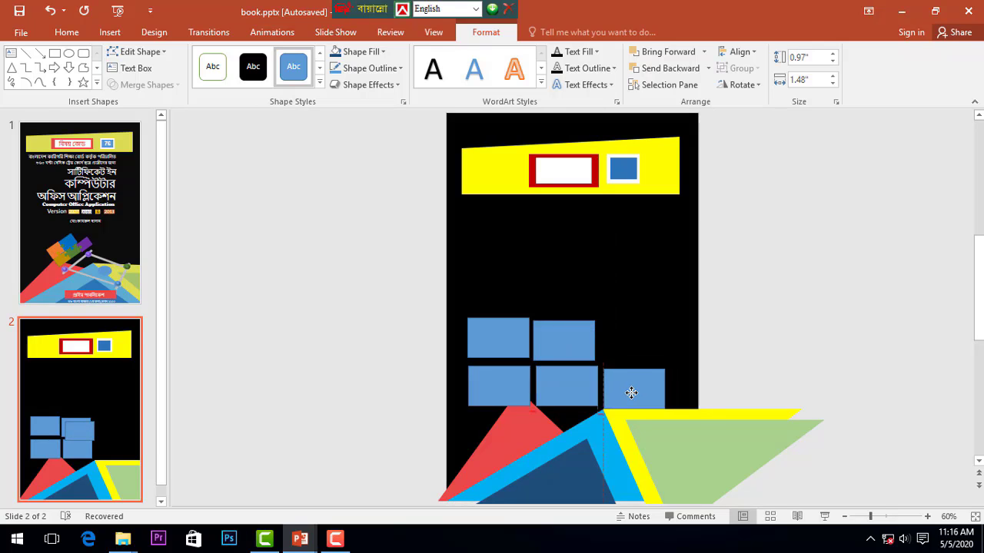
click(410, 333)
Select all five blue rectangles, move them up slightly, and tilt them together.
drag(397, 283, 689, 422)
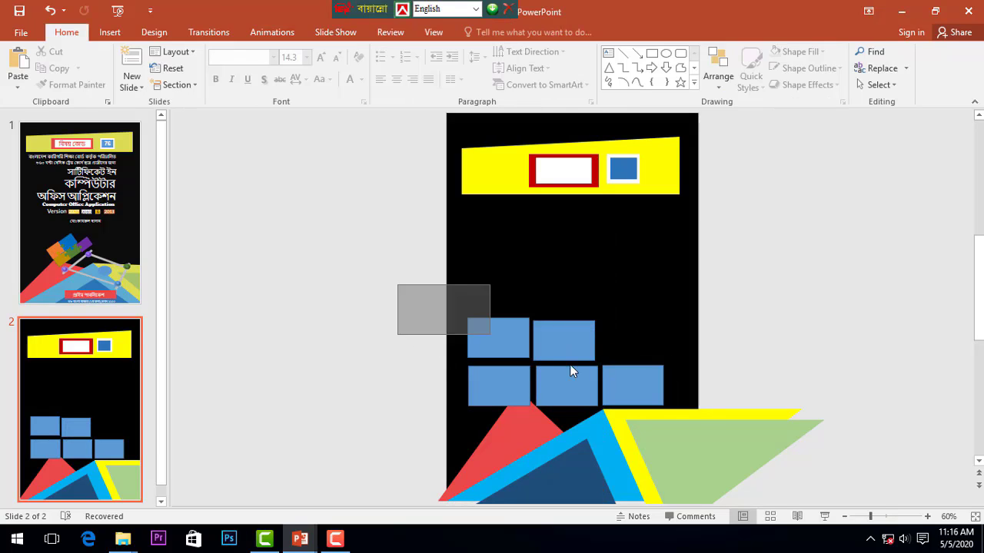
drag(639, 400, 635, 373)
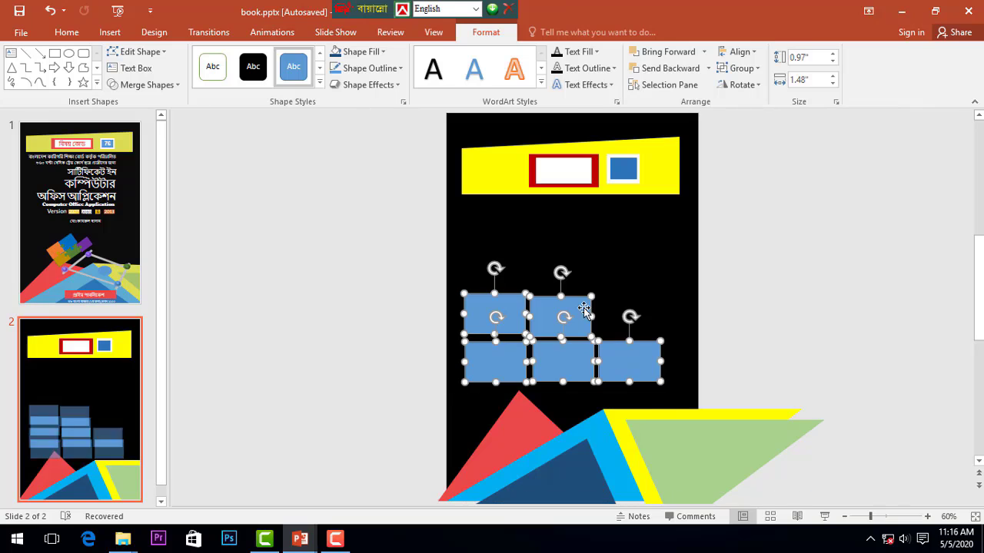
drag(564, 269, 547, 275)
ctrl+scroll(549, 355, up, 2)
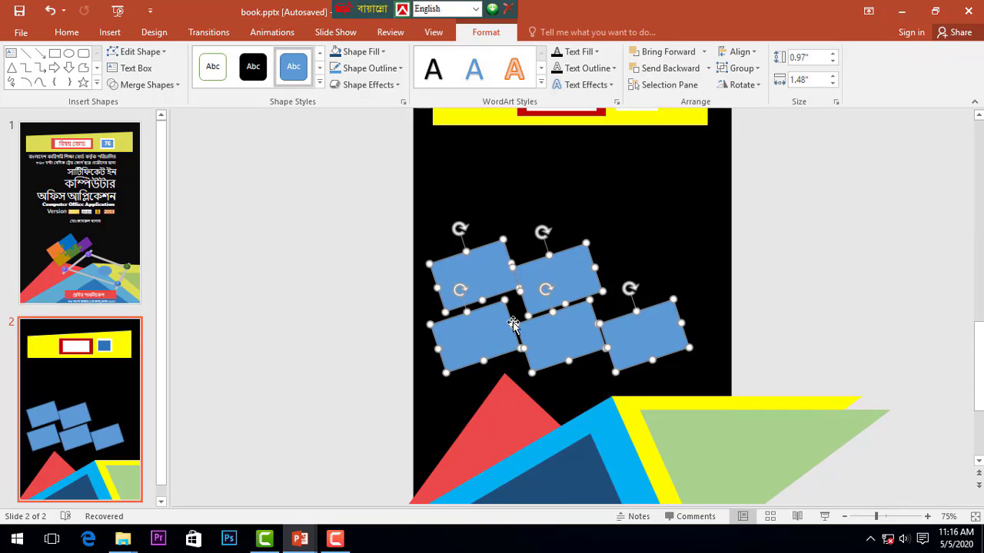
click(767, 271)
Move the bottom-middle rectangle up and right, undoing two accidental background shifts.
ctrl+scroll(478, 298, up, 3)
ctrl+scroll(432, 350, up, 2)
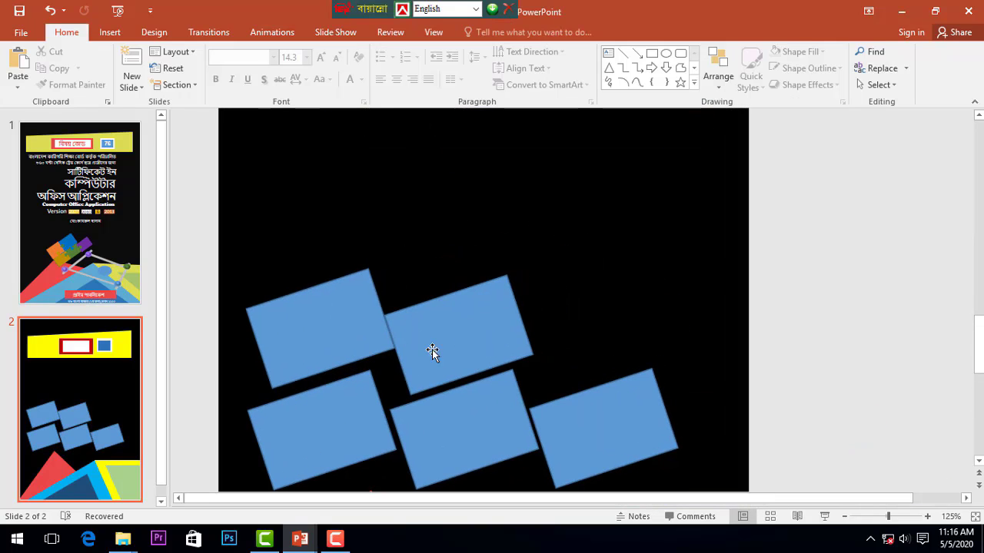
click(332, 415)
drag(450, 413, 470, 397)
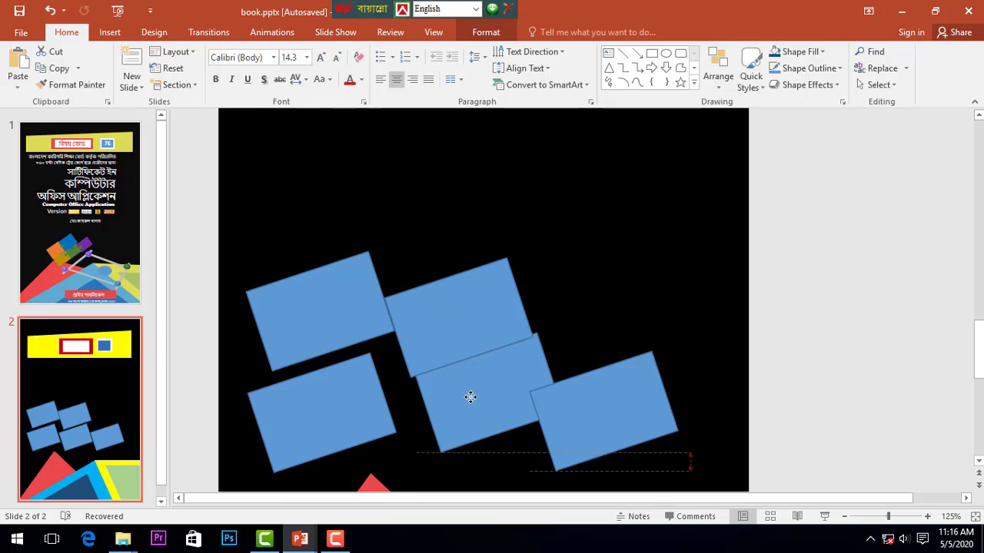
drag(443, 439, 509, 439)
key(ctrl+z)
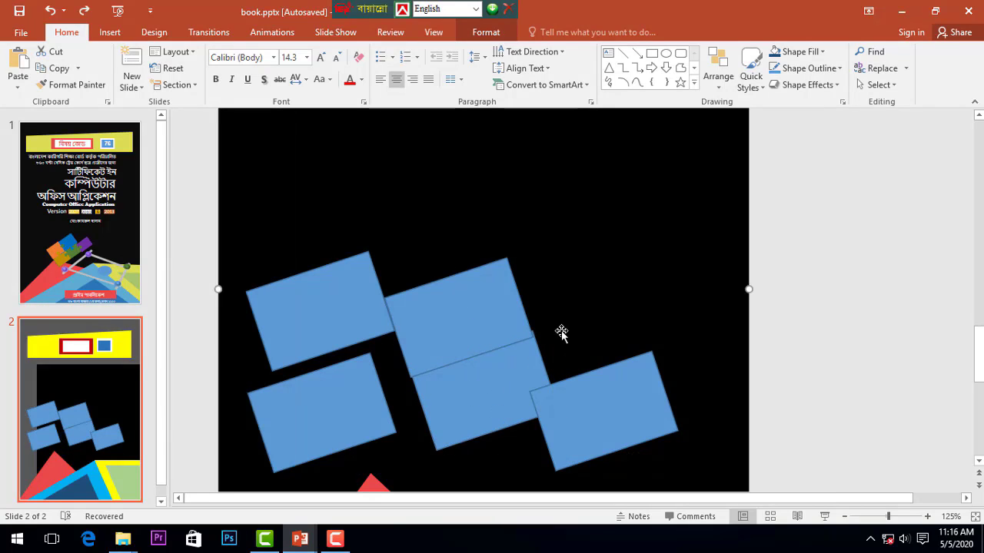
drag(432, 240, 505, 239)
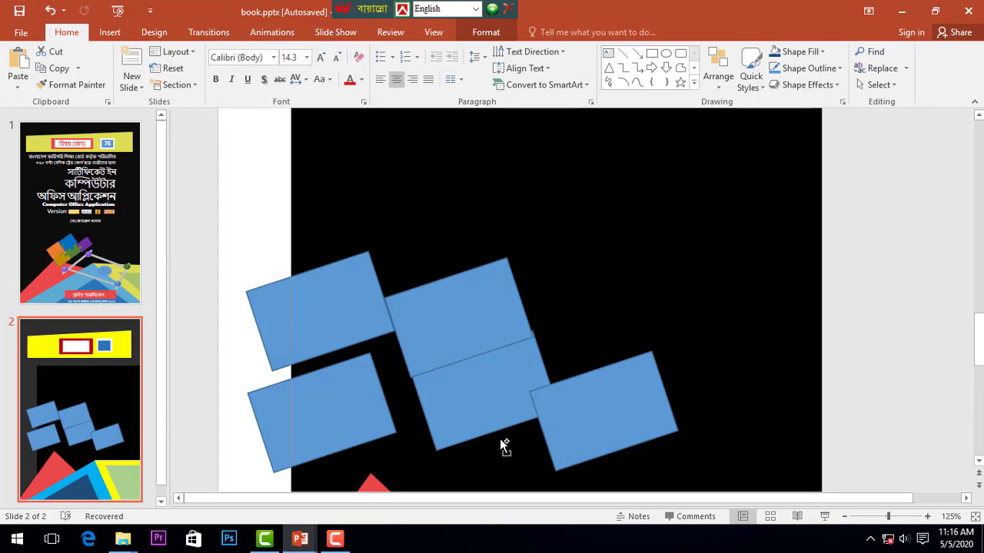
key(ctrl+z)
Pack the remaining rectangles edge to edge and select the left one for recolouring.
drag(467, 333, 450, 289)
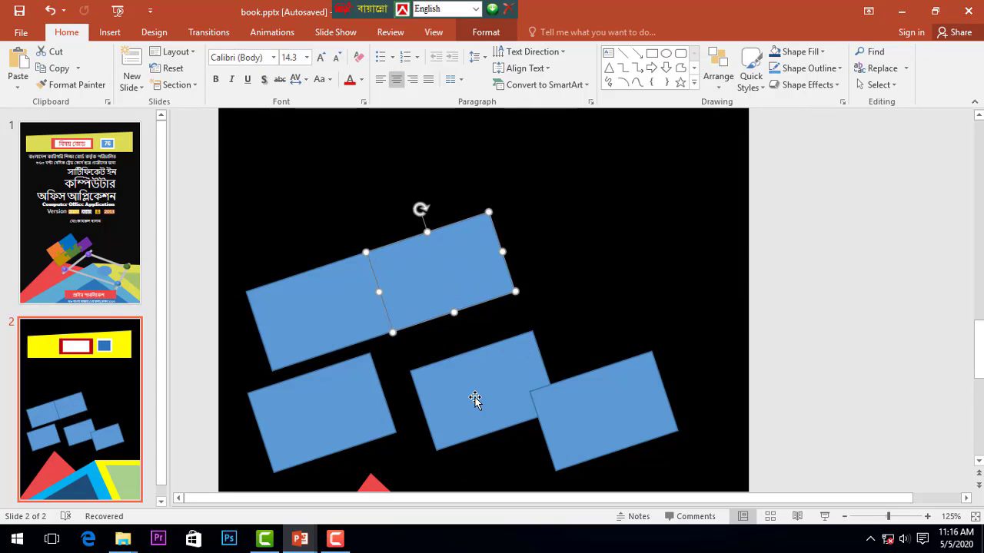
drag(474, 400, 455, 352)
drag(351, 401, 379, 377)
mouse_move(607, 405)
mouse_down()
mouse_move(607, 325)
mouse_move(588, 300)
mouse_up()
scroll(499, 351, up, 5)
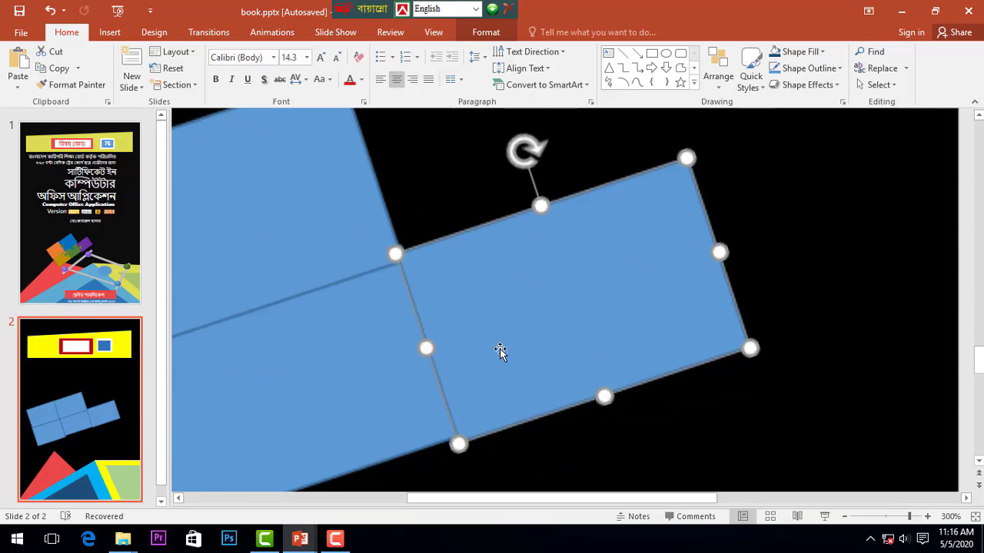
scroll(500, 351, down, 5)
drag(410, 376, 415, 372)
scroll(385, 338, down, 1)
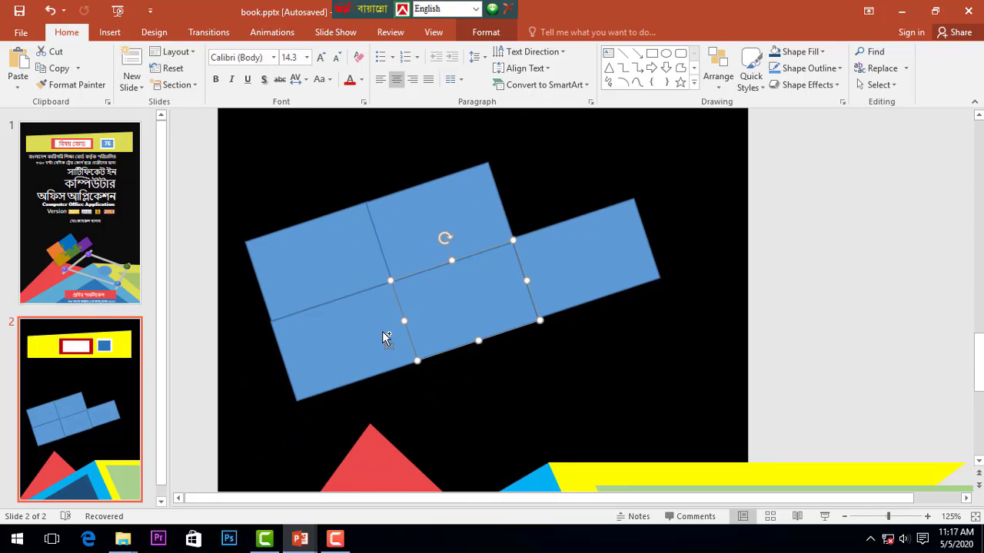
double_click(351, 240)
click(358, 51)
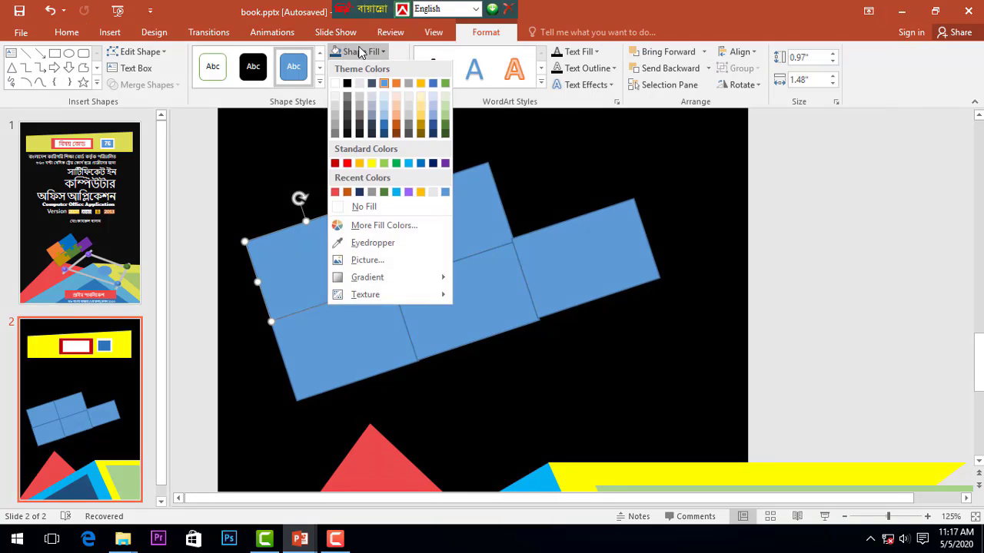
Fill the left rectangle dark orange and the upper-middle one darker blue, both without outlines.
click(396, 126)
click(367, 68)
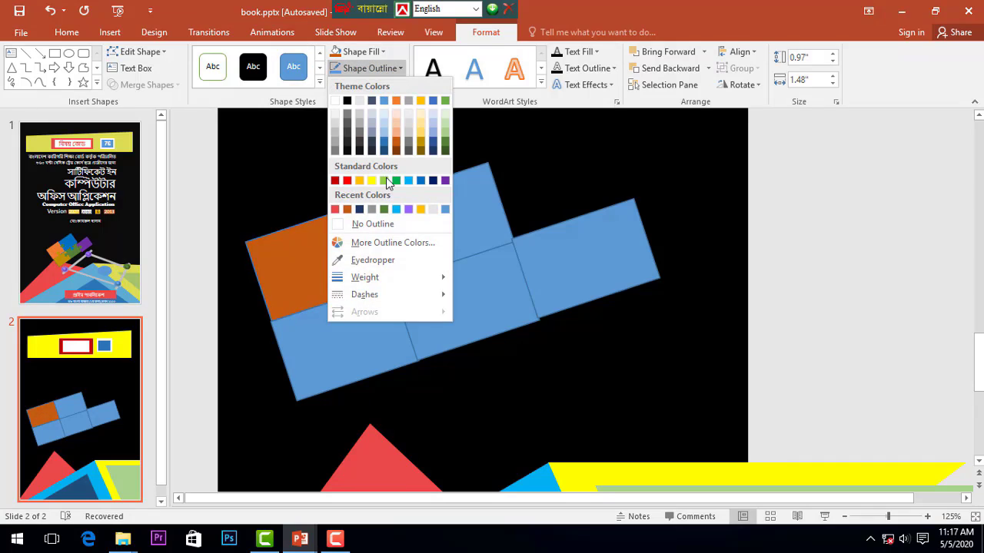
click(385, 225)
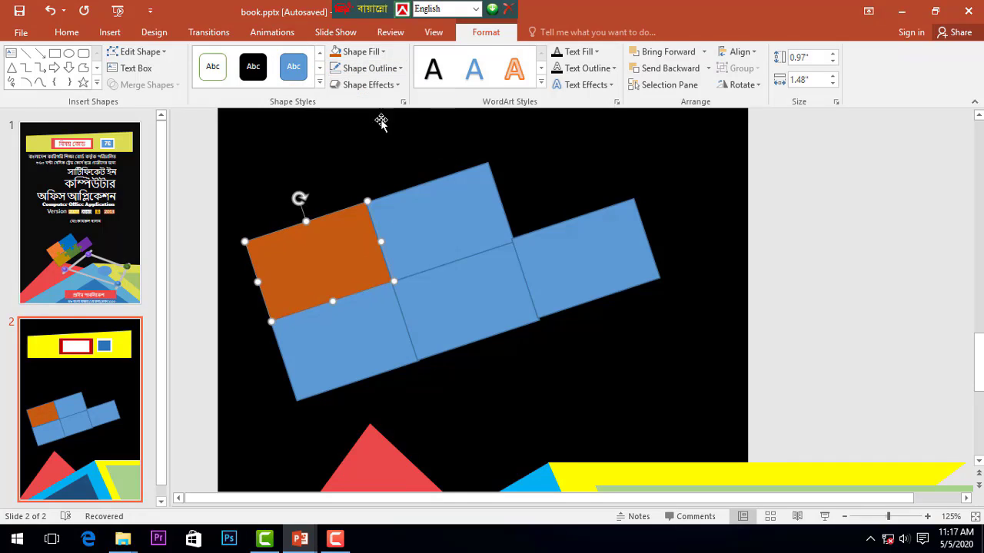
click(438, 242)
click(361, 51)
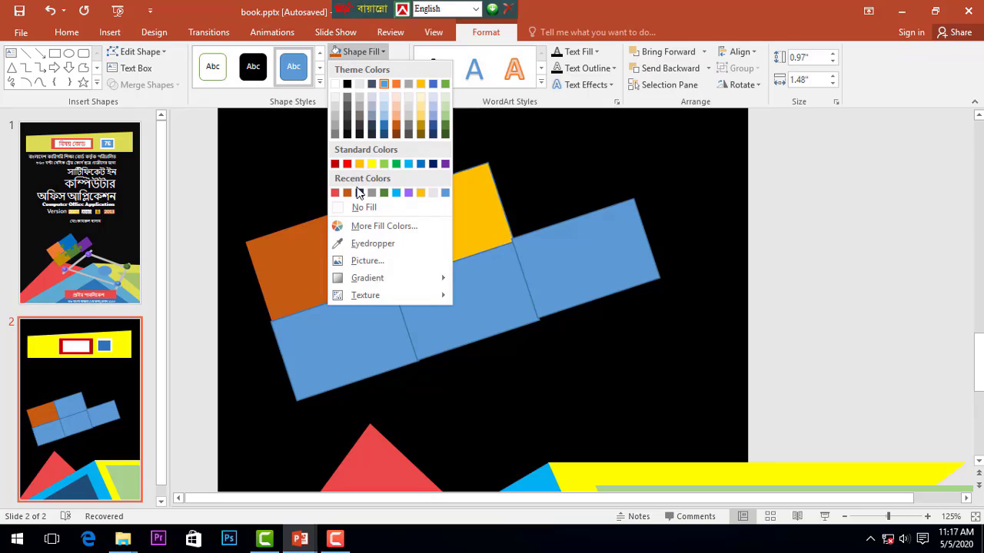
click(388, 131)
click(368, 67)
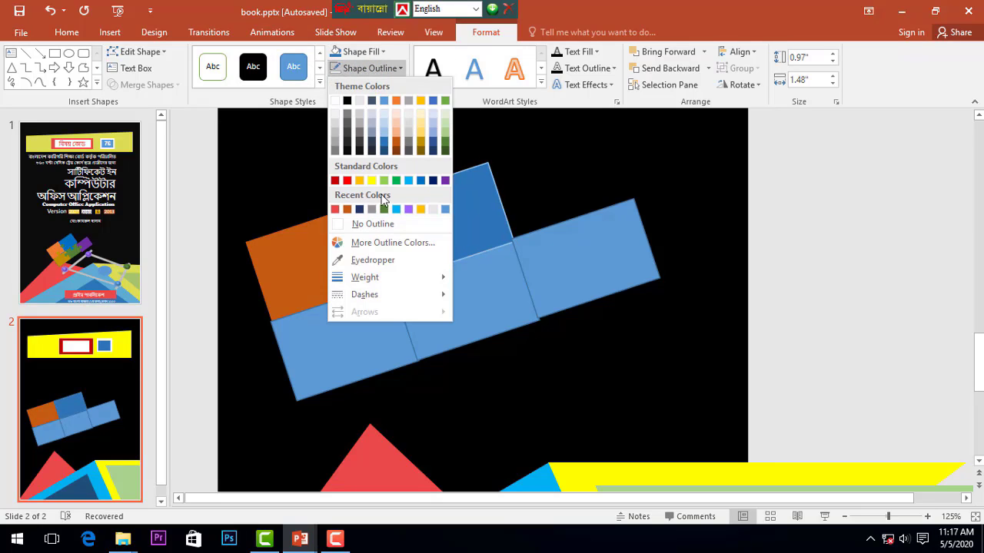
click(382, 225)
Make the middle rectangle green with no outline.
click(454, 282)
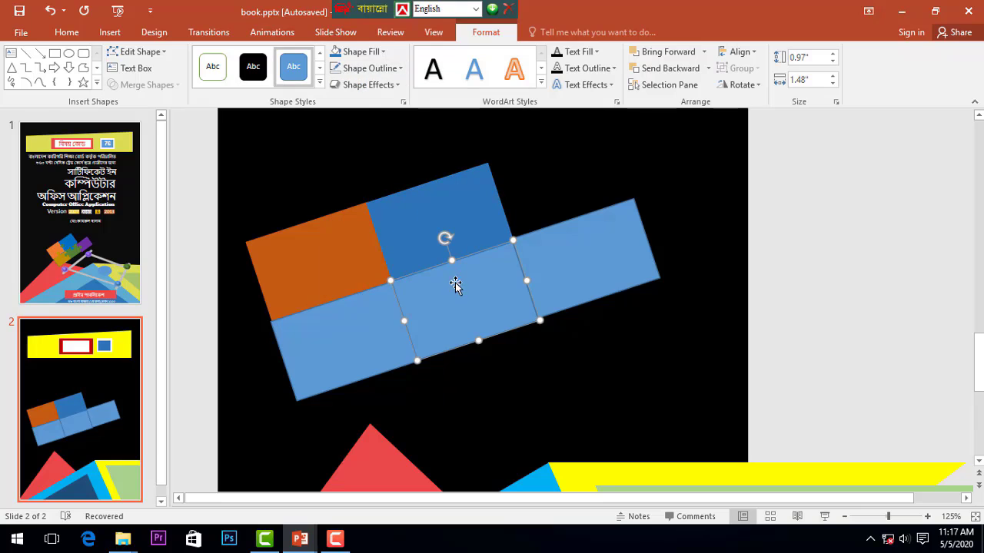
click(366, 61)
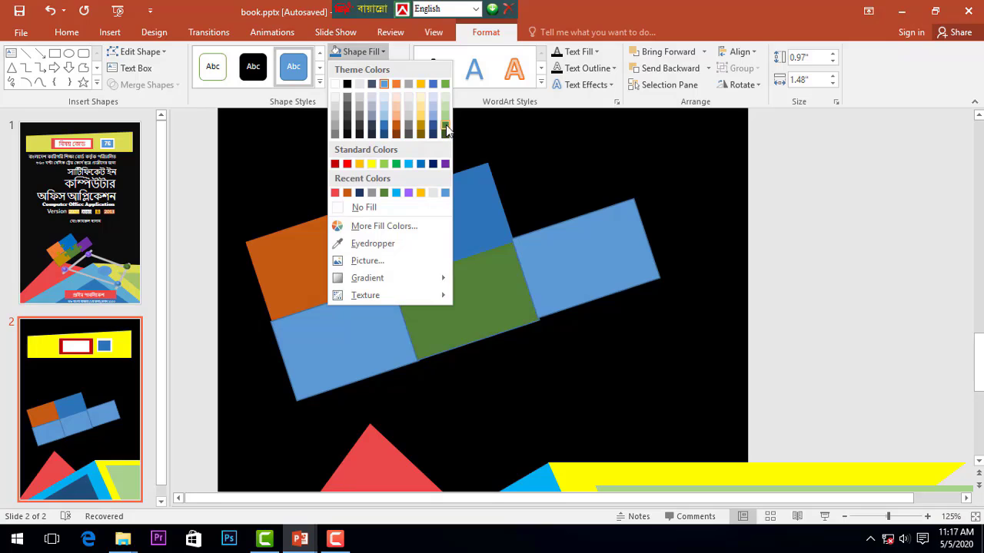
click(445, 131)
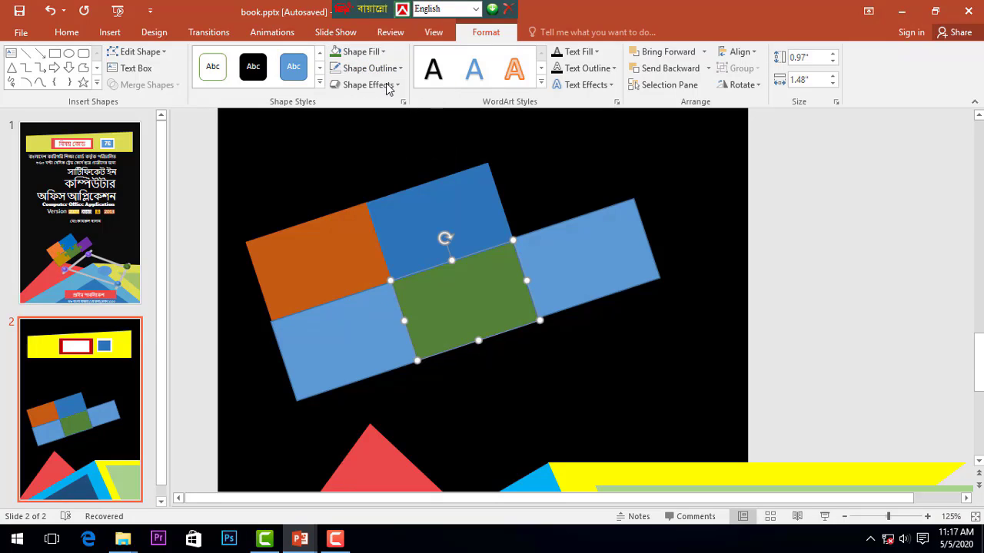
click(365, 68)
click(379, 228)
Make the right rectangle Purple with no outline.
click(572, 262)
click(357, 52)
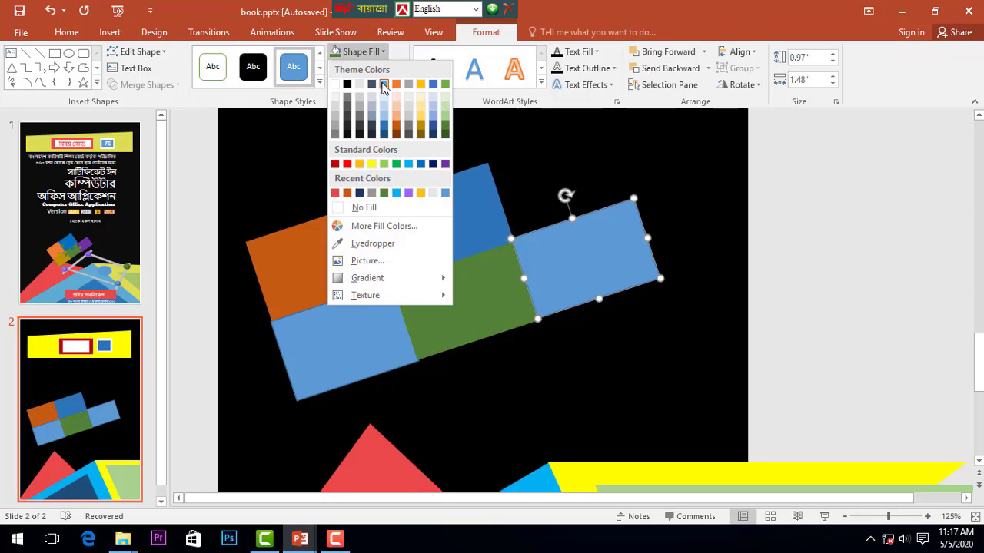
click(446, 165)
click(367, 68)
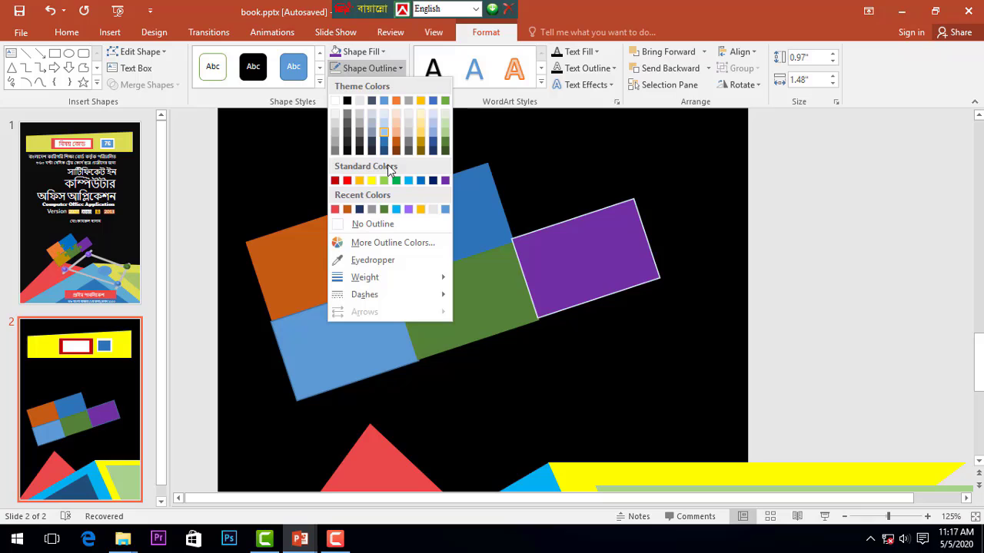
click(377, 225)
Make the lower-left rectangle gold with no outline.
click(371, 338)
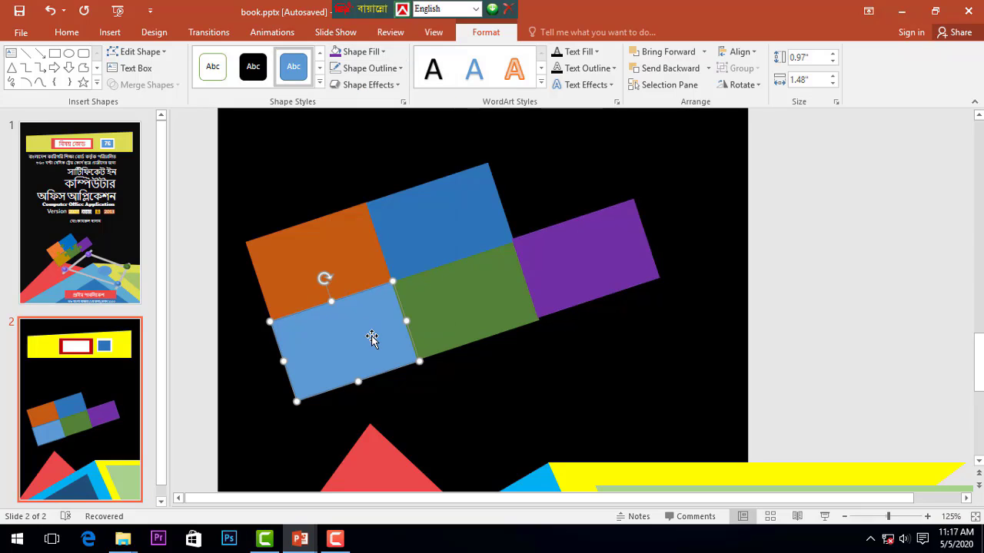
click(361, 53)
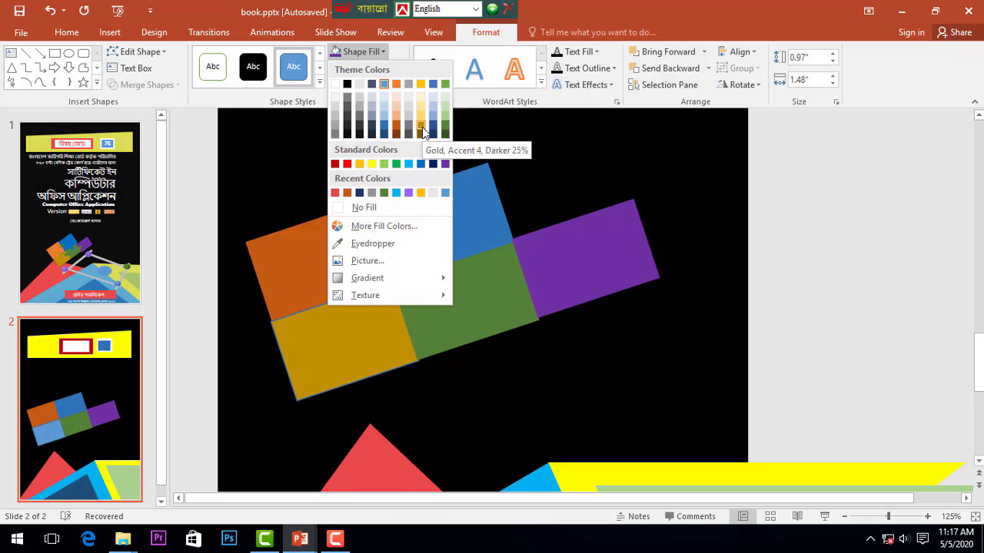
click(422, 132)
click(370, 68)
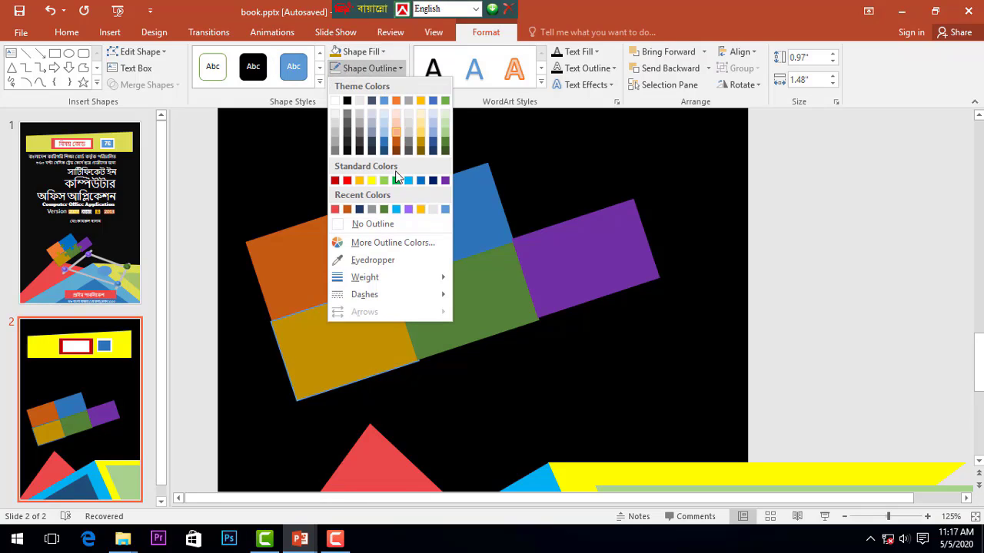
click(386, 226)
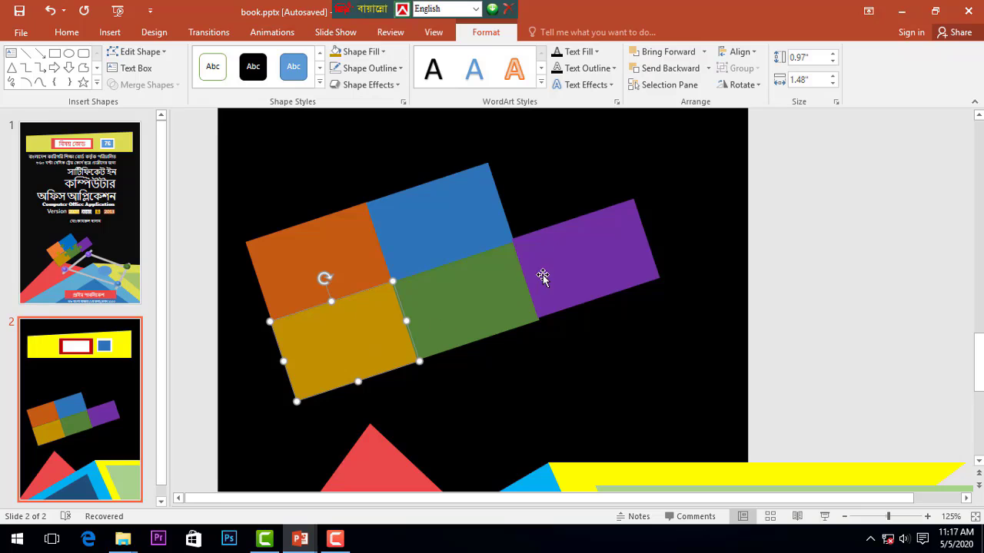
scroll(542, 277, down, 1)
Widen the orange rectangle slightly and stretch the green one to 1.81 inches, spanning gold to purple.
click(343, 225)
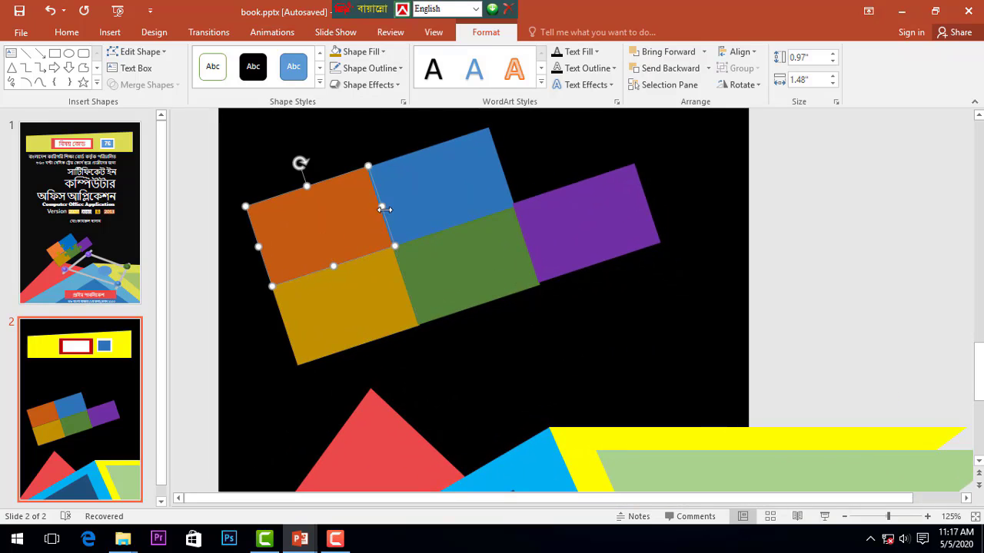
drag(384, 205, 425, 201)
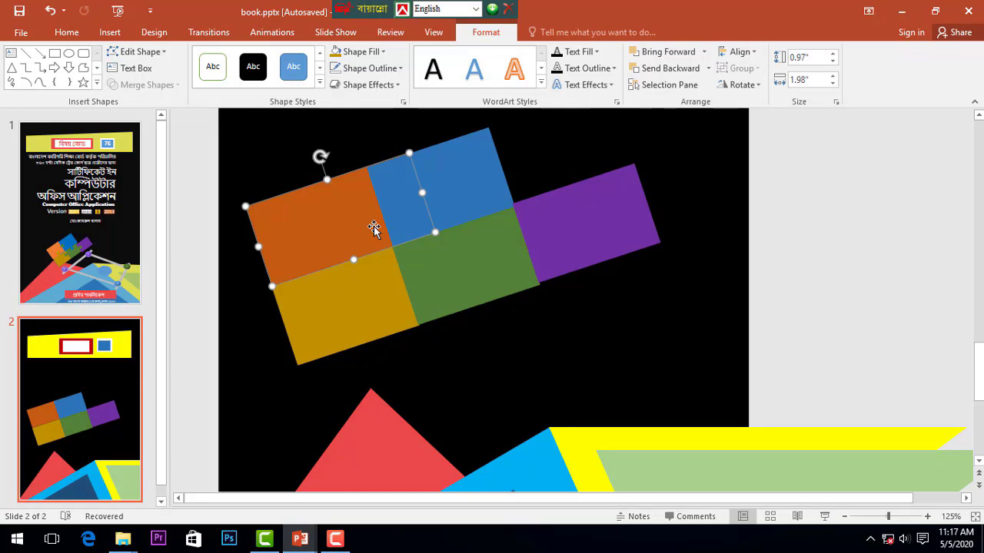
click(365, 312)
click(434, 288)
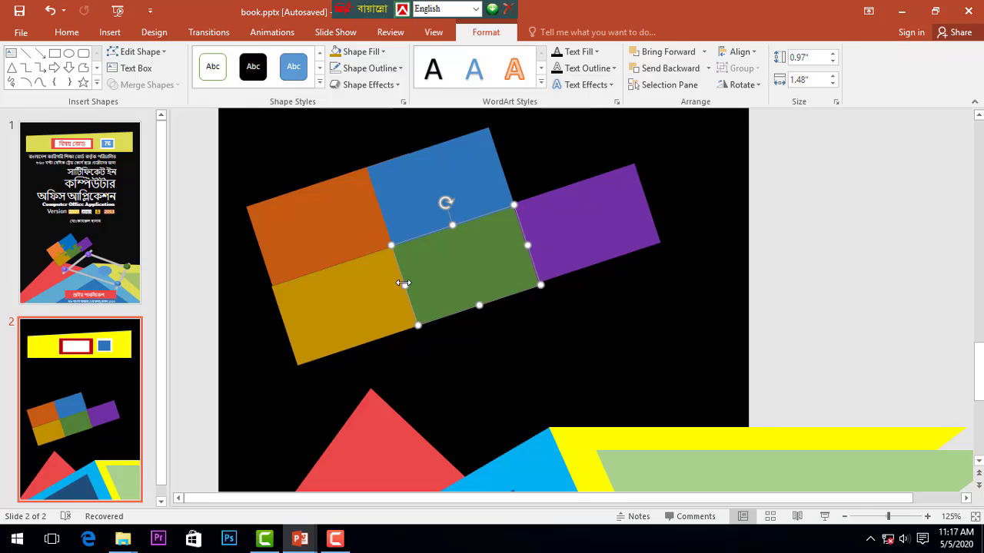
drag(403, 286, 378, 294)
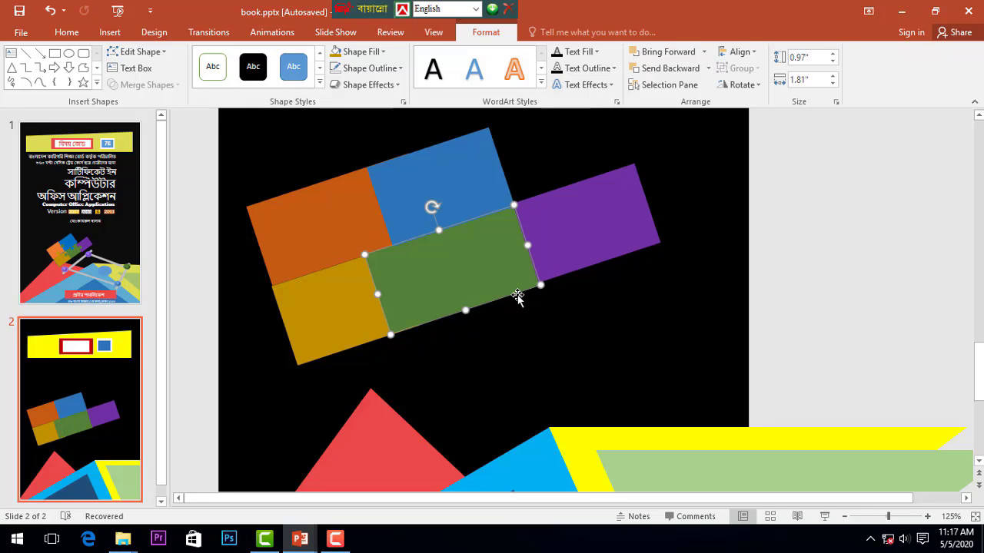
drag(530, 245, 558, 241)
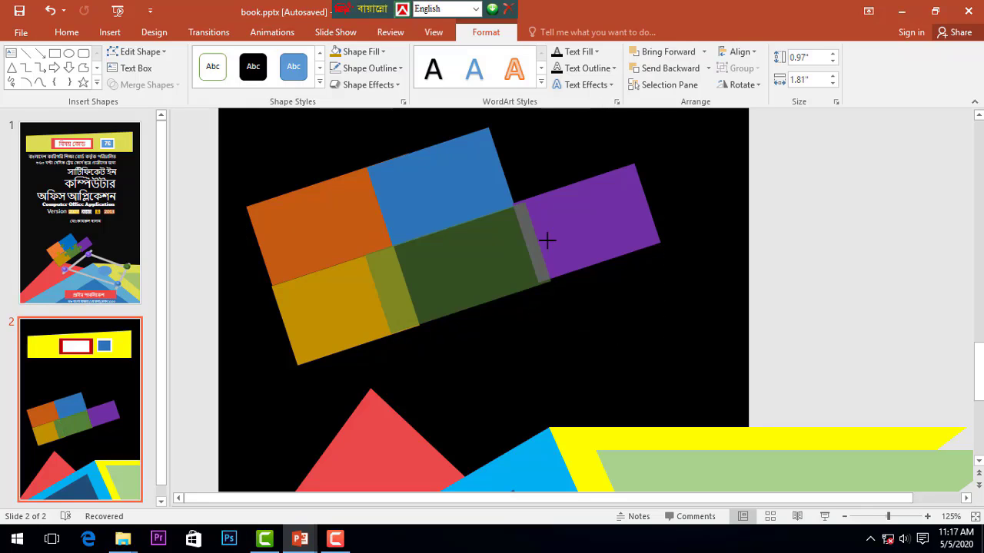
click(586, 219)
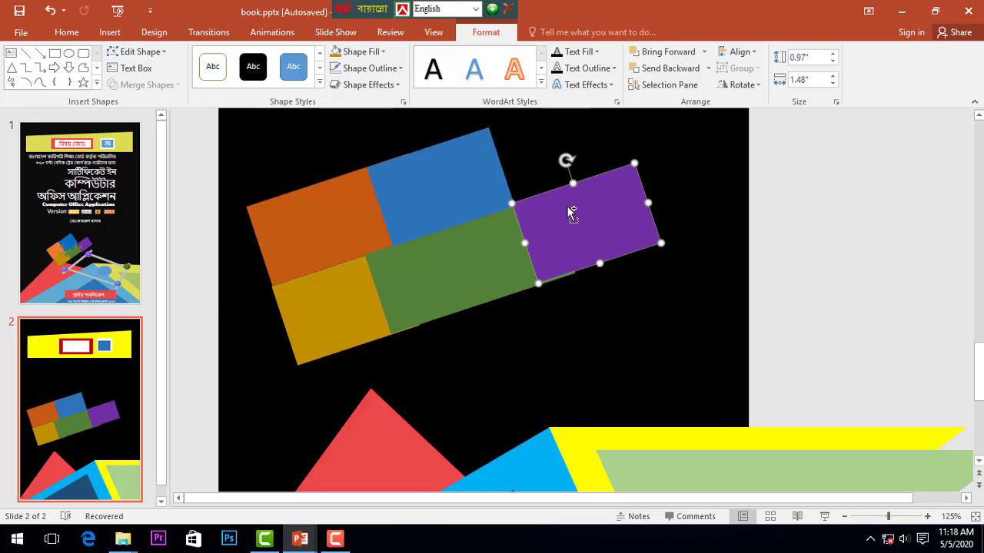
ctrl+scroll(571, 216, up, 2)
drag(558, 252, 558, 252)
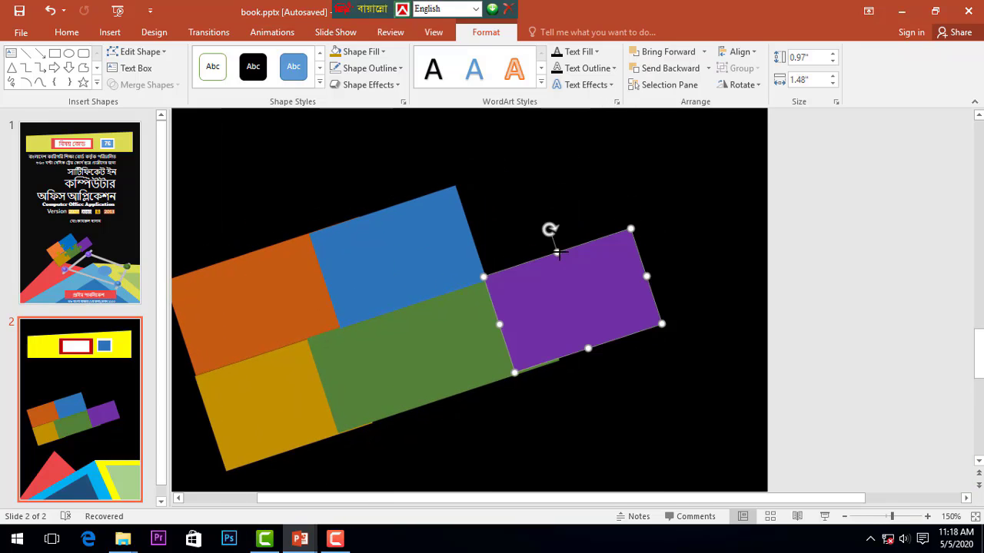
ctrl+scroll(559, 256, down, 2)
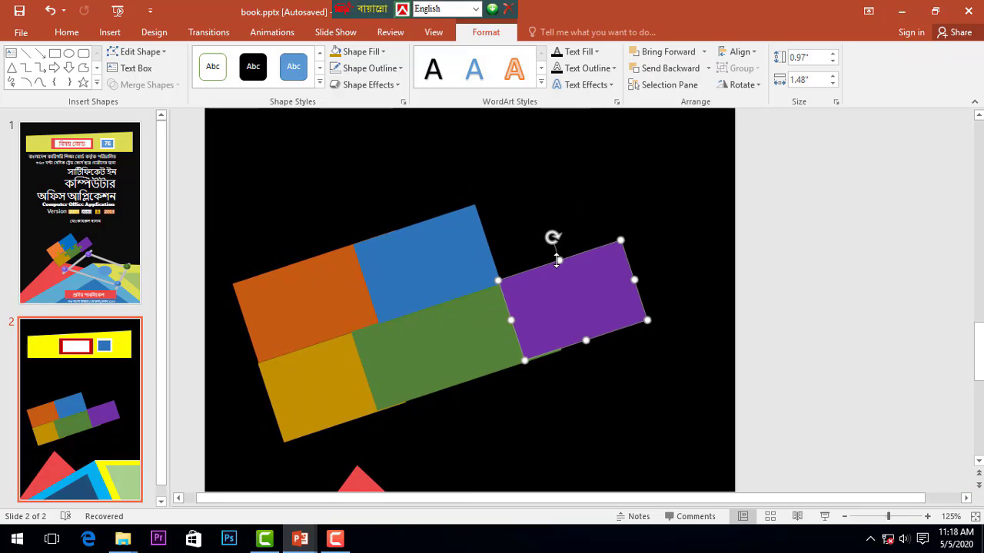
click(112, 33)
Draw a blue oval with no outline and place it on the blue piece.
click(246, 77)
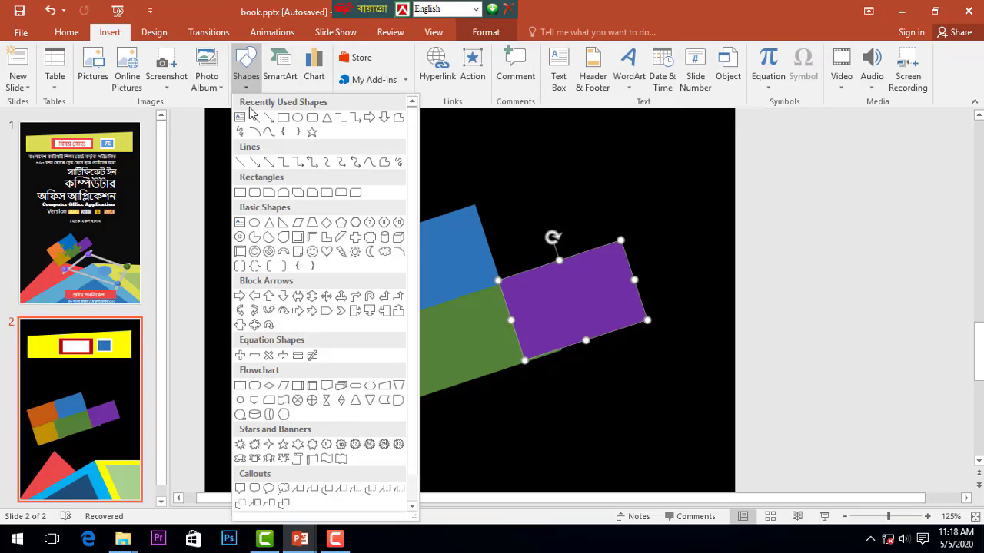
click(297, 118)
drag(309, 187, 393, 253)
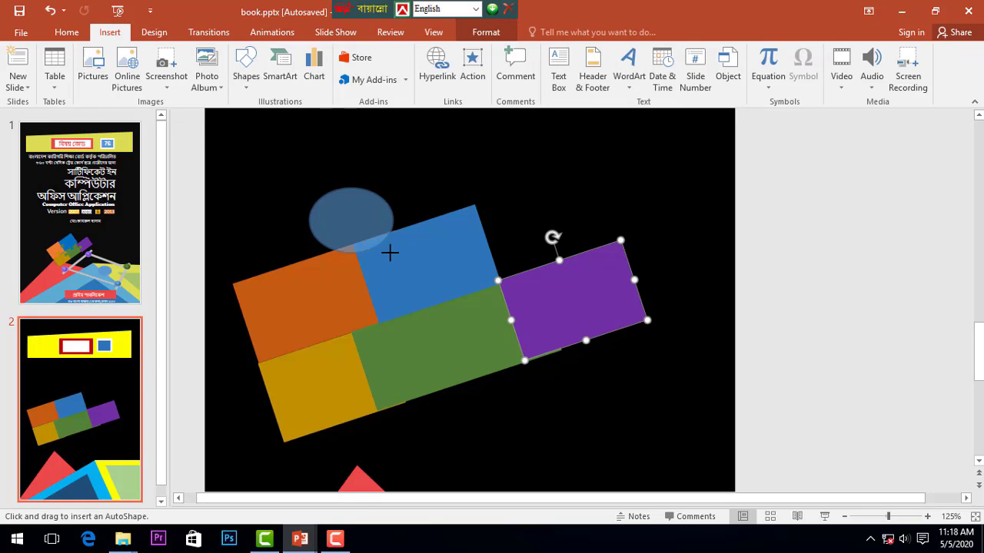
click(384, 52)
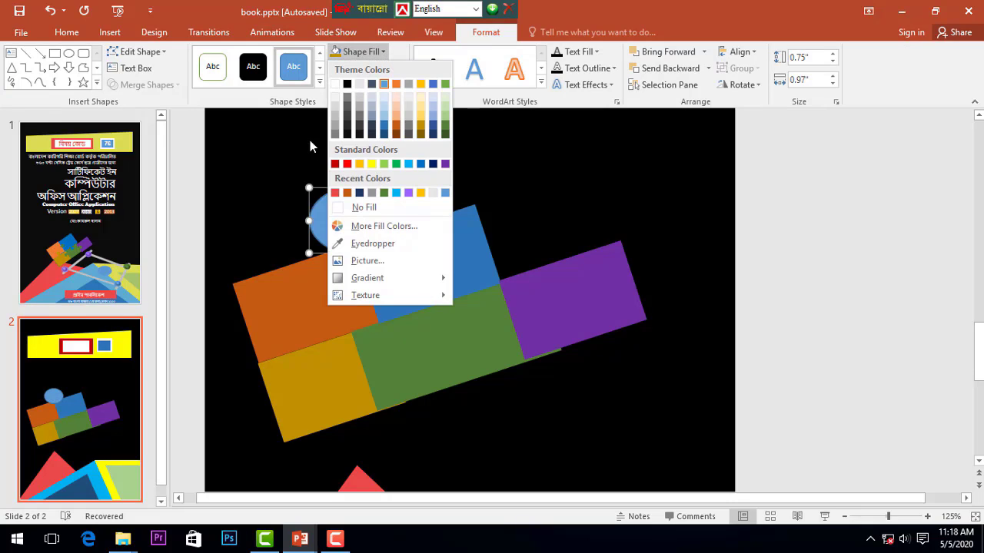
click(310, 140)
click(365, 68)
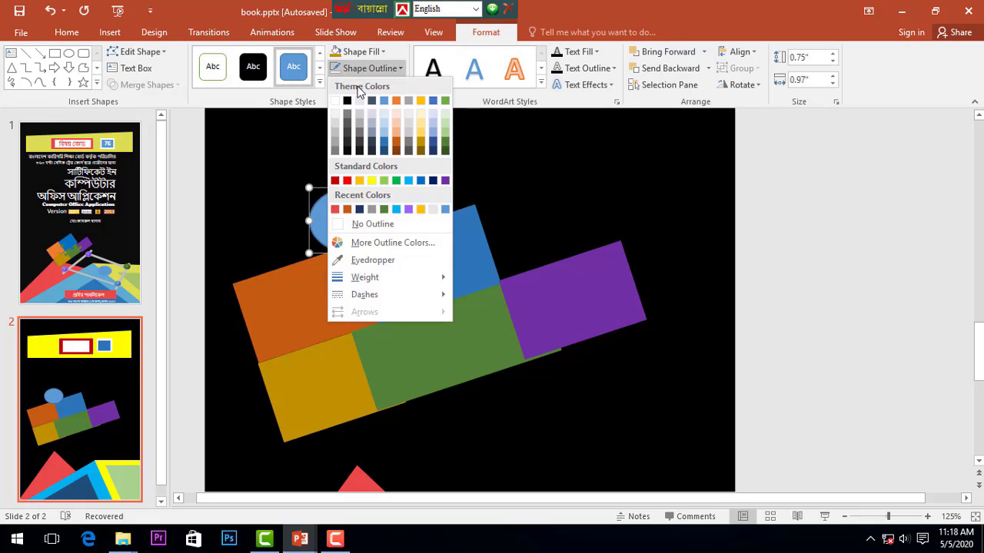
click(370, 225)
drag(365, 215, 389, 259)
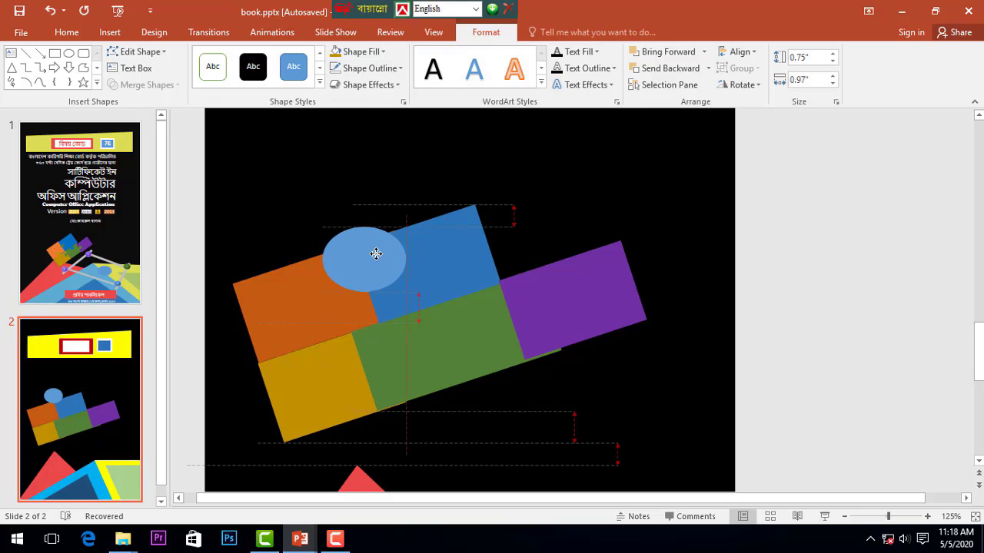
scroll(389, 259, up, 2)
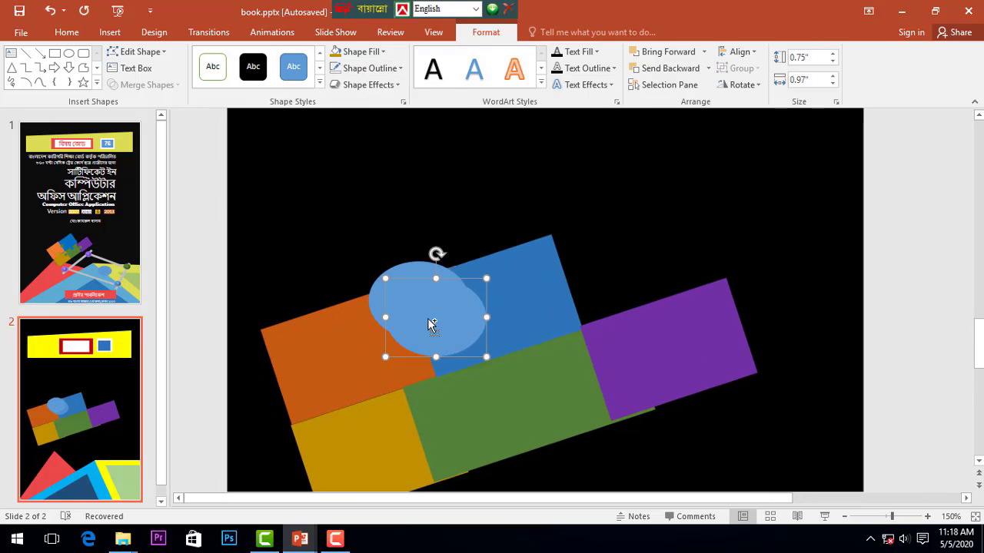
Duplicate the oval into a narrow 0.48 by 0.25 inch stem, shrink the head, and select both.
drag(423, 333, 439, 399)
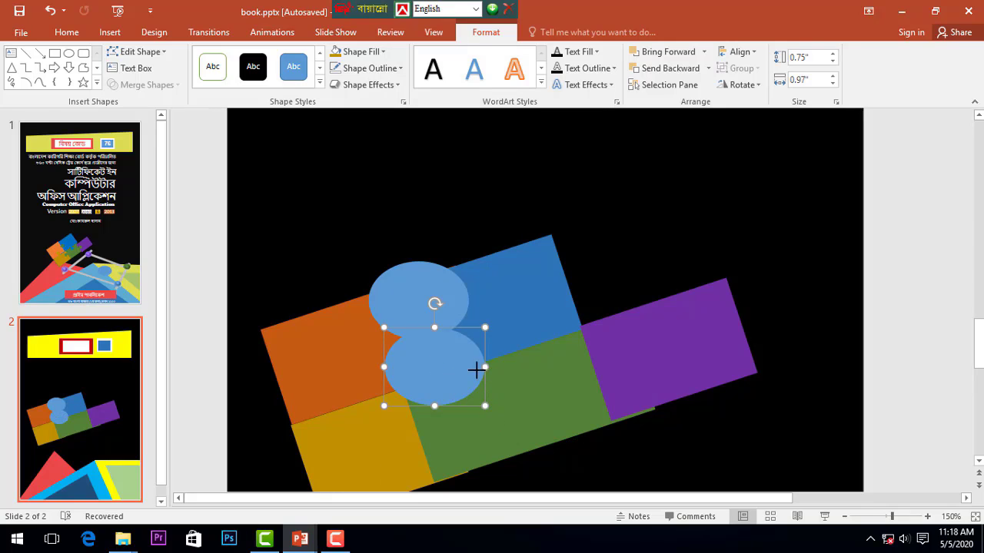
mouse_move(476, 370)
mouse_down()
mouse_move(402, 377)
mouse_move(437, 346)
mouse_up()
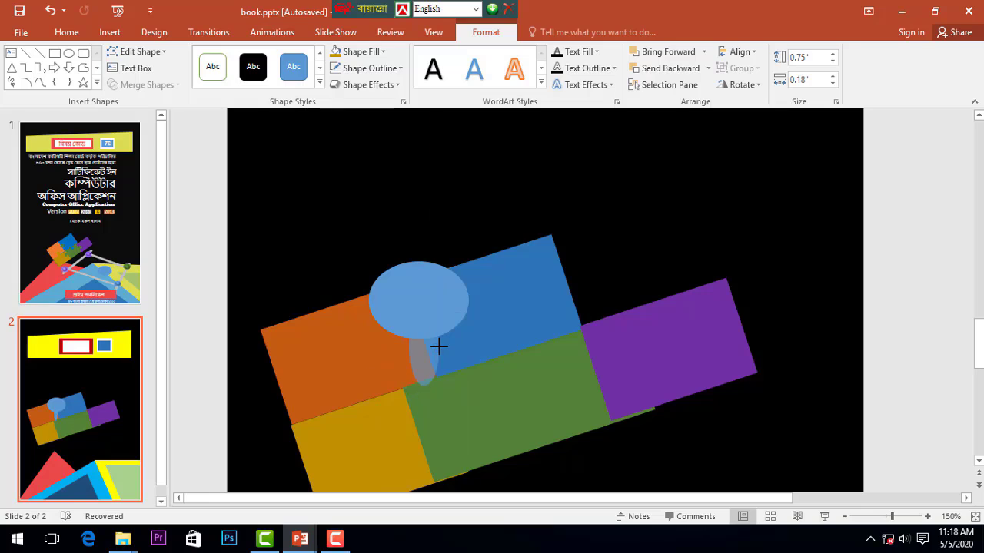
drag(428, 379, 429, 369)
click(433, 308)
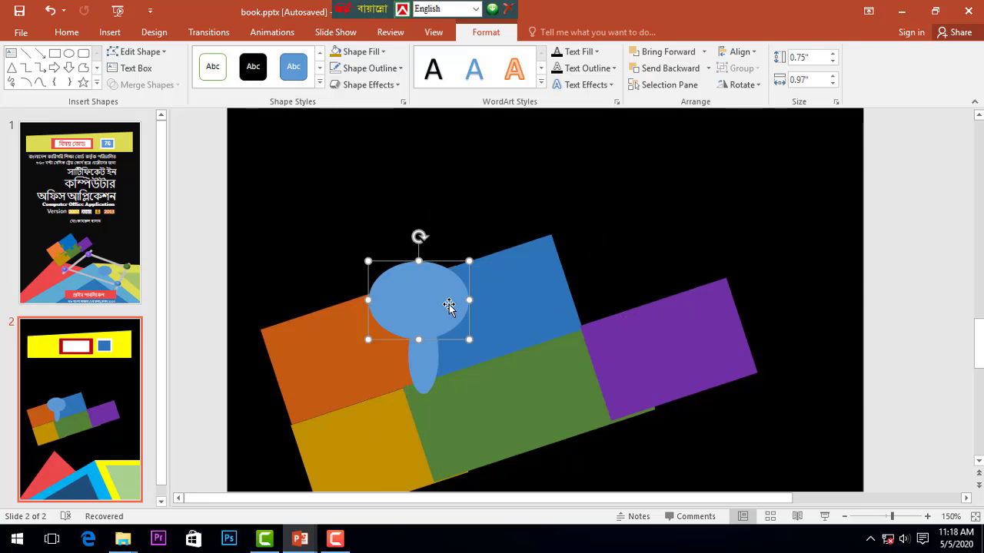
drag(455, 305, 464, 305)
mouse_move(478, 340)
mouse_down()
mouse_move(435, 302)
mouse_move(432, 353)
mouse_up()
click(434, 355)
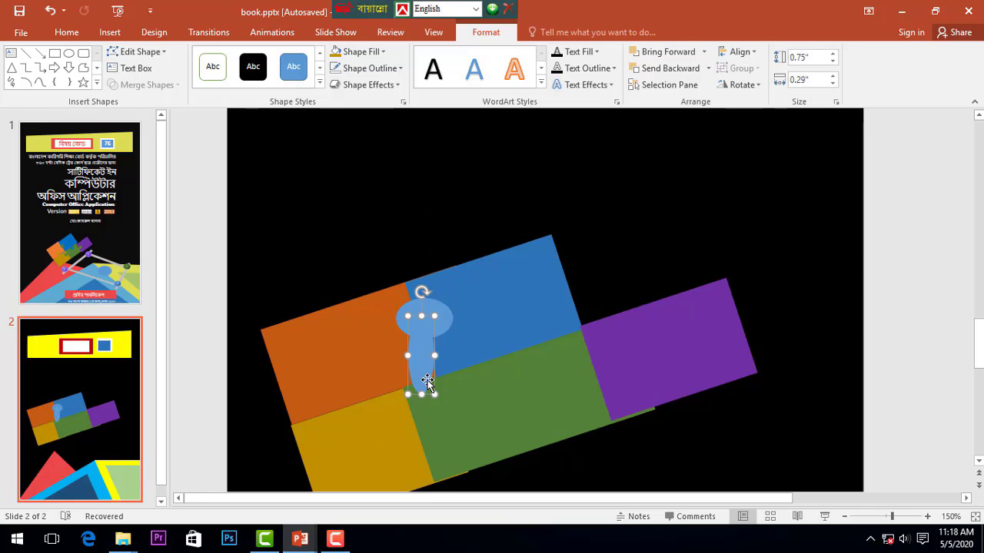
drag(423, 392, 424, 347)
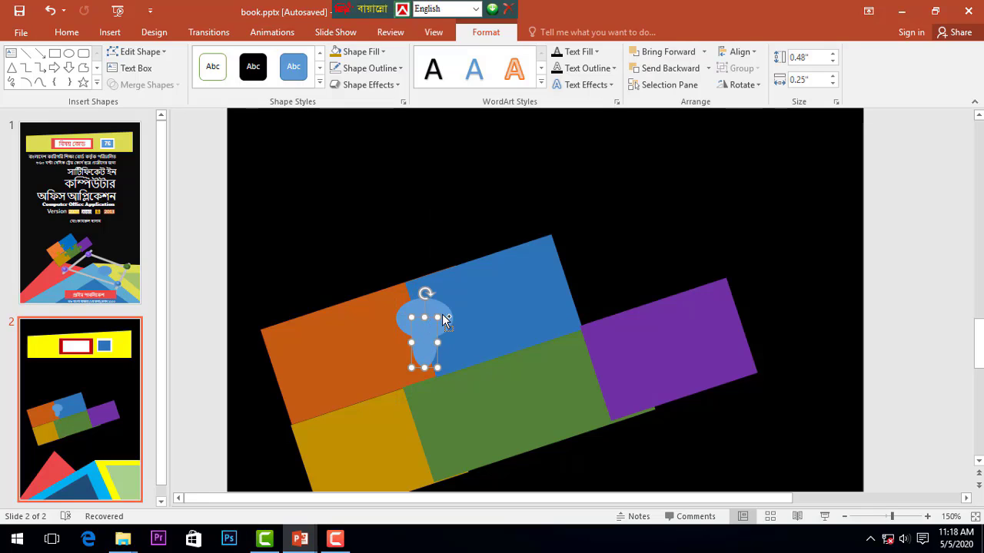
shift+click(446, 321)
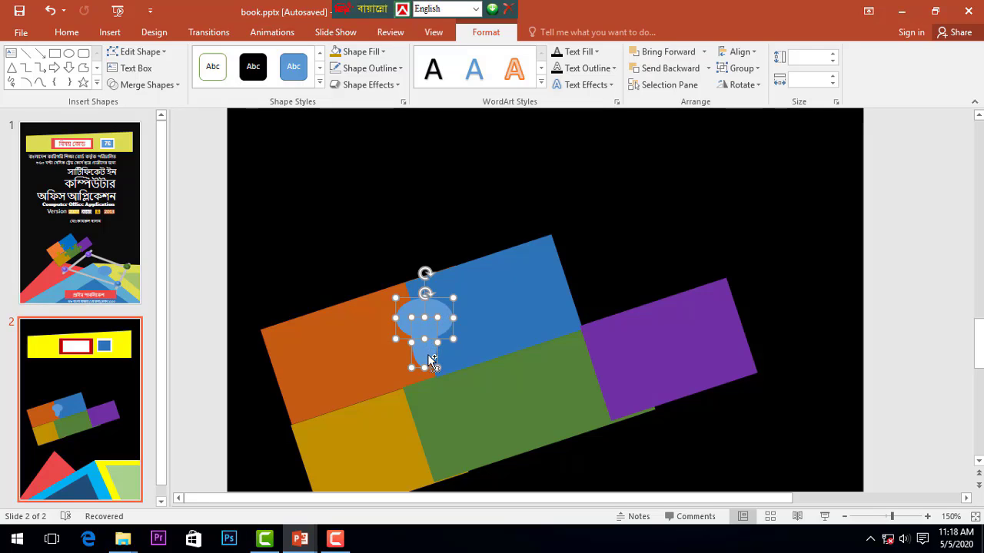
Group the two ovals into a knob, rotate it clockwise, and place it by the purple piece.
key(ctrl+g)
drag(429, 355, 435, 394)
drag(434, 351, 507, 393)
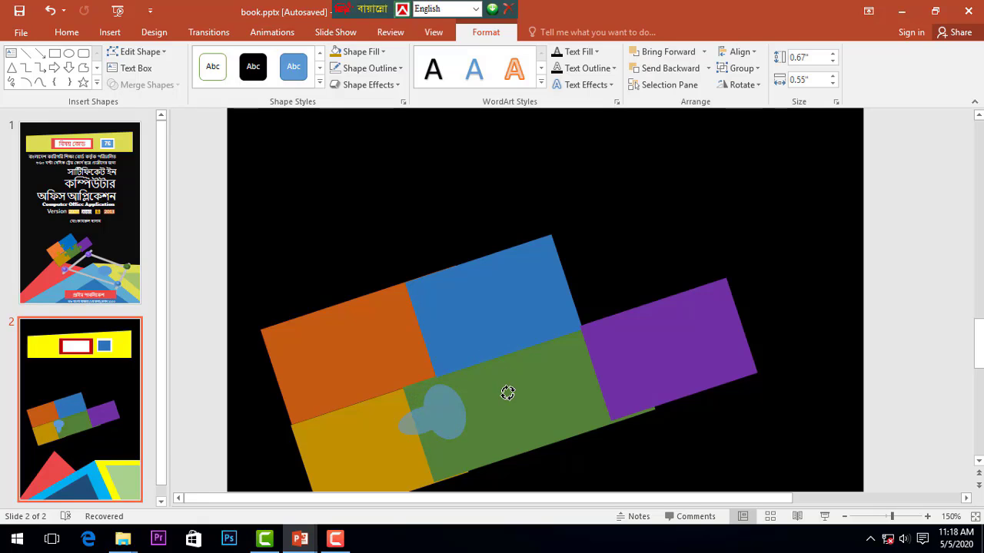
drag(507, 393, 507, 393)
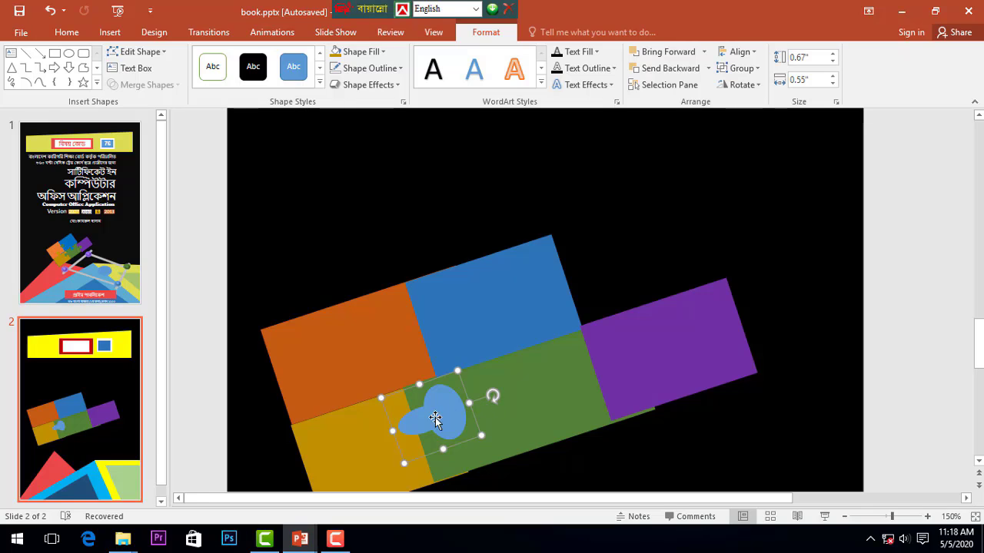
drag(435, 419, 619, 377)
drag(600, 374, 488, 367)
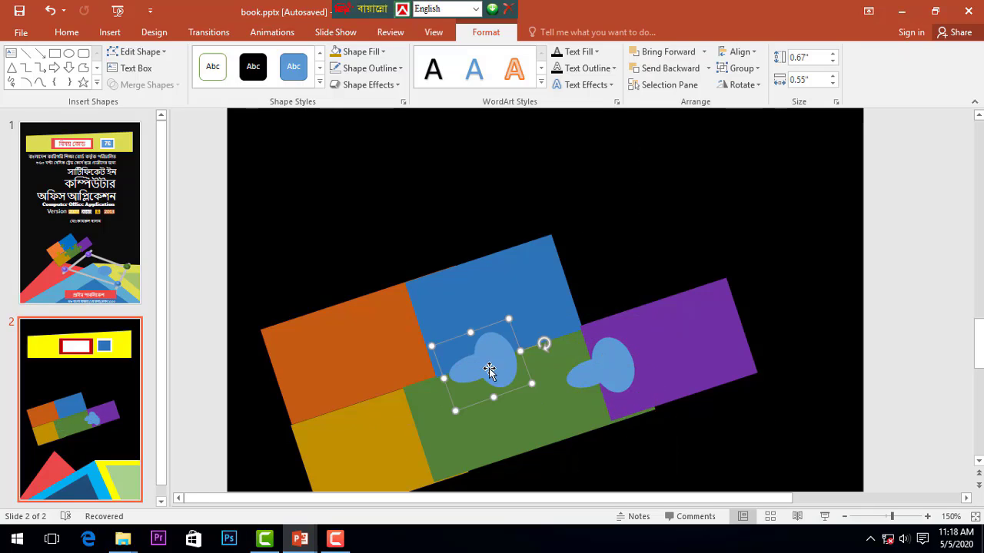
Turn a knob copy upright in the green piece and duplicate another onto the orange/blue border.
mouse_move(545, 344)
mouse_down()
mouse_move(547, 373)
mouse_move(523, 454)
mouse_up()
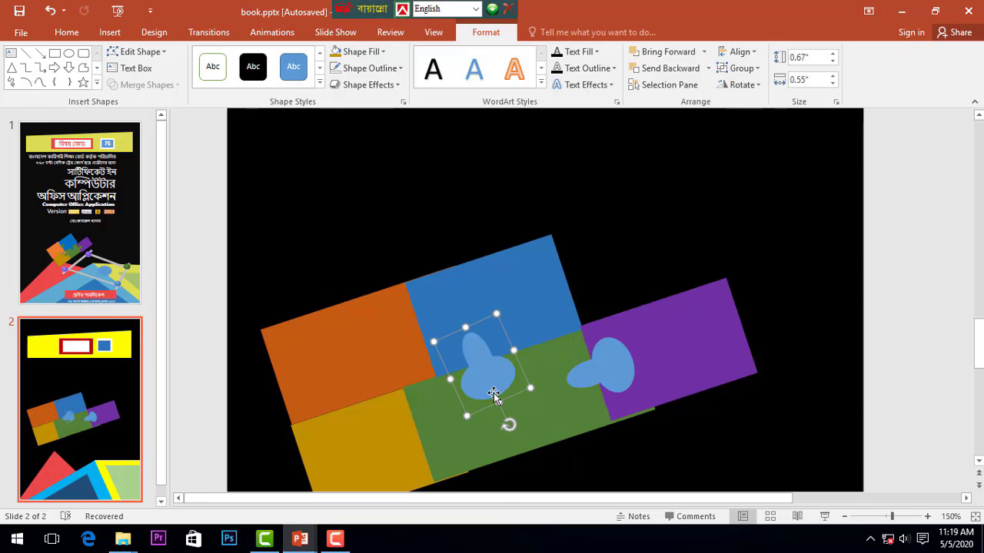
drag(494, 394, 504, 397)
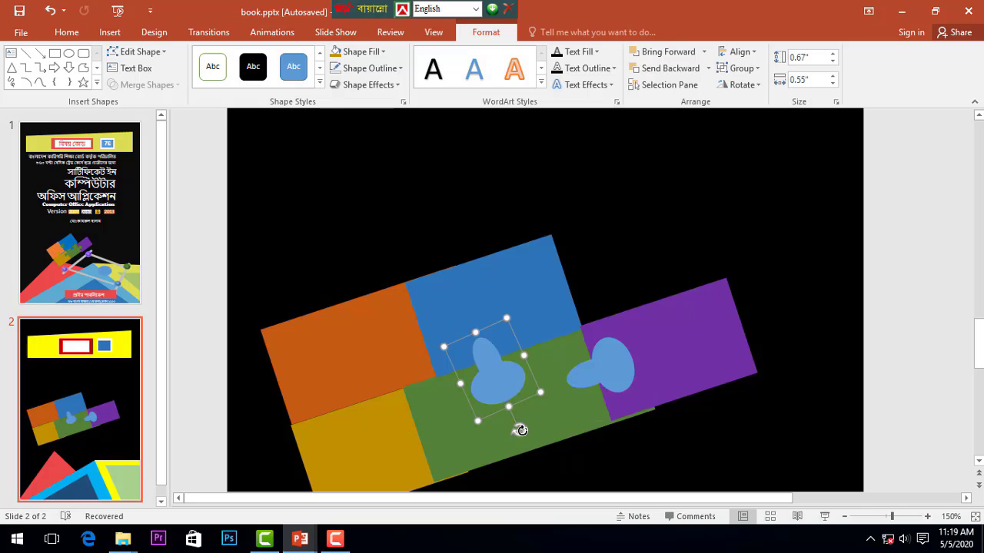
drag(521, 431, 519, 435)
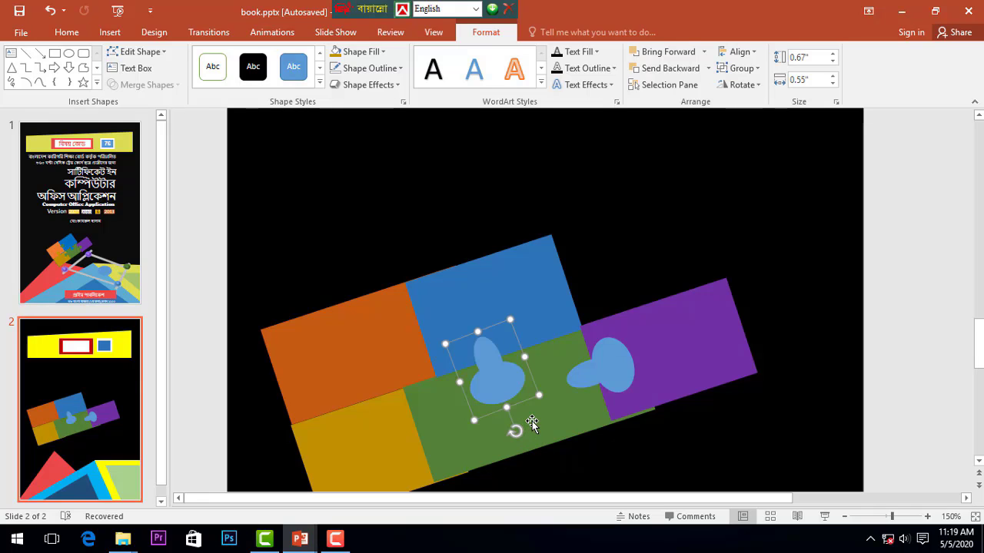
key(ctrl+d)
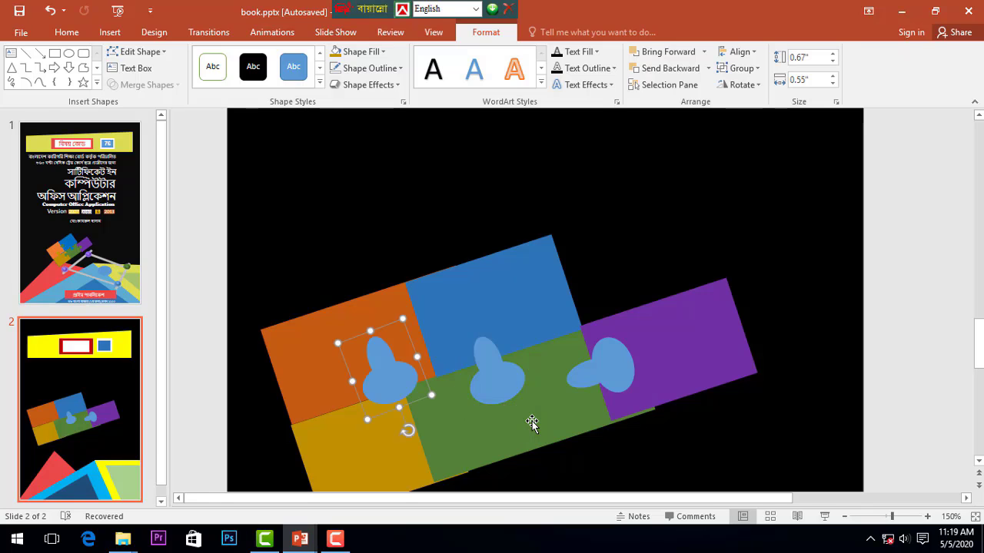
mouse_move(395, 376)
mouse_down()
mouse_move(410, 423)
mouse_move(406, 351)
mouse_up()
mouse_move(417, 411)
mouse_down()
mouse_move(465, 332)
mouse_move(451, 331)
mouse_up()
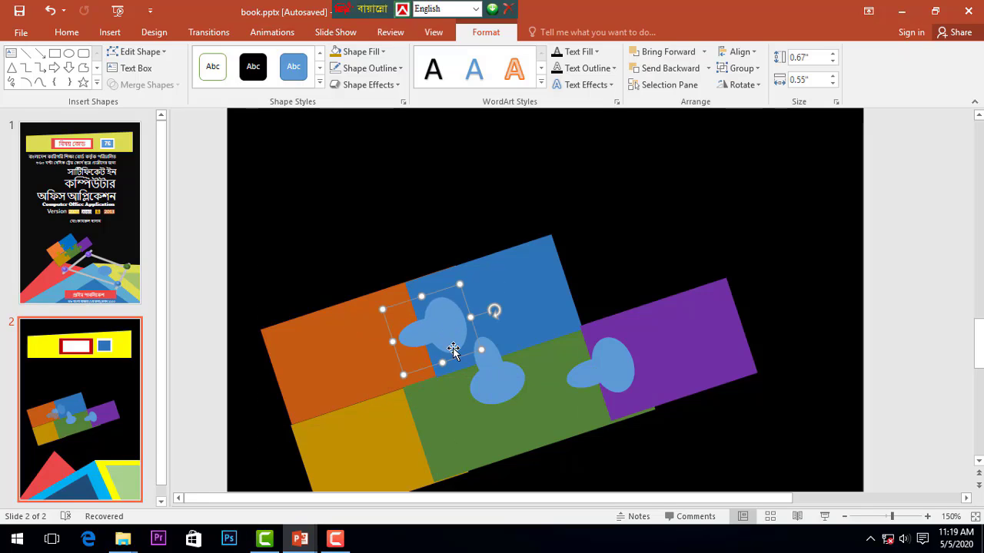
Paste another knob onto the yellow/green border and select the orange/blue knob.
key(ctrl+v)
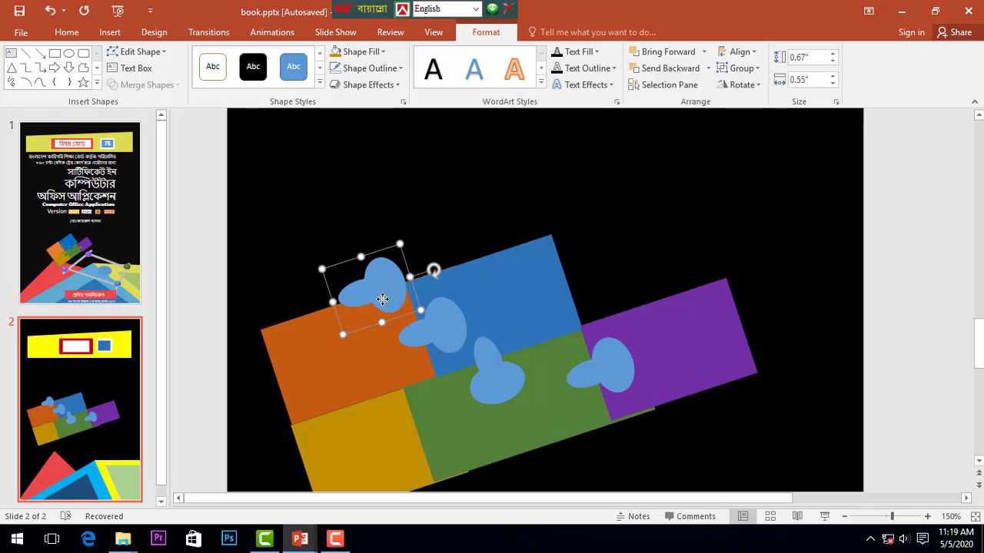
mouse_move(382, 299)
mouse_down()
mouse_move(453, 371)
mouse_move(337, 415)
mouse_move(328, 402)
mouse_move(339, 397)
mouse_up()
drag(397, 395, 404, 434)
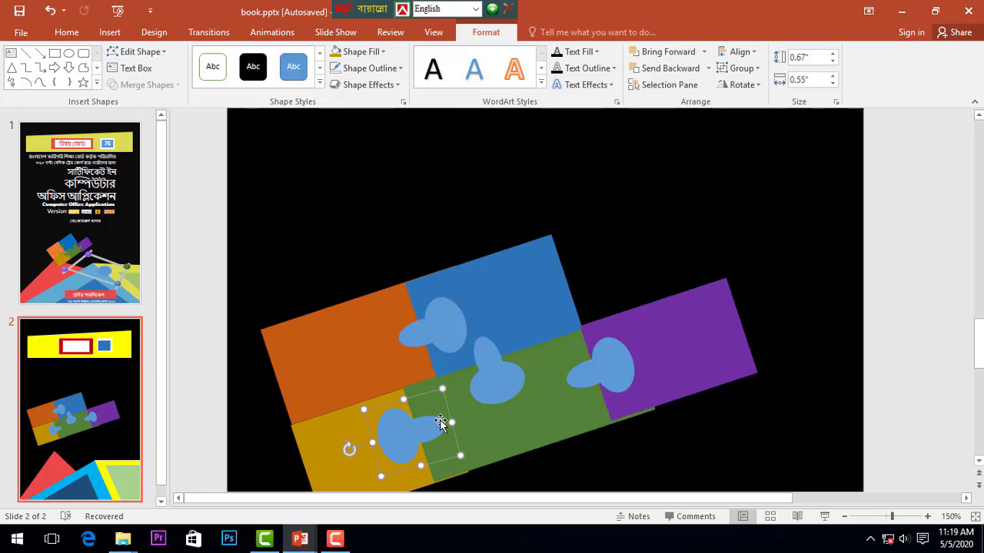
click(452, 335)
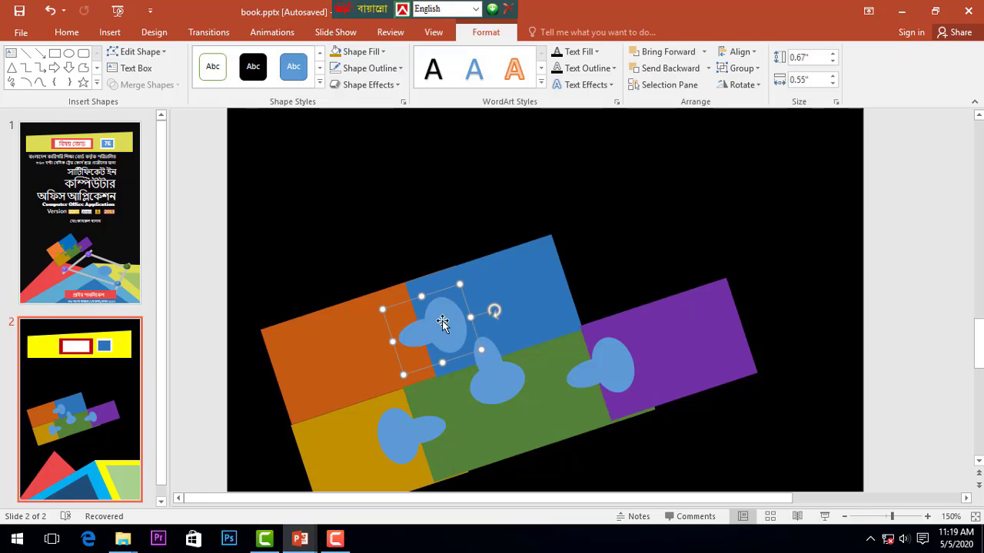
click(355, 52)
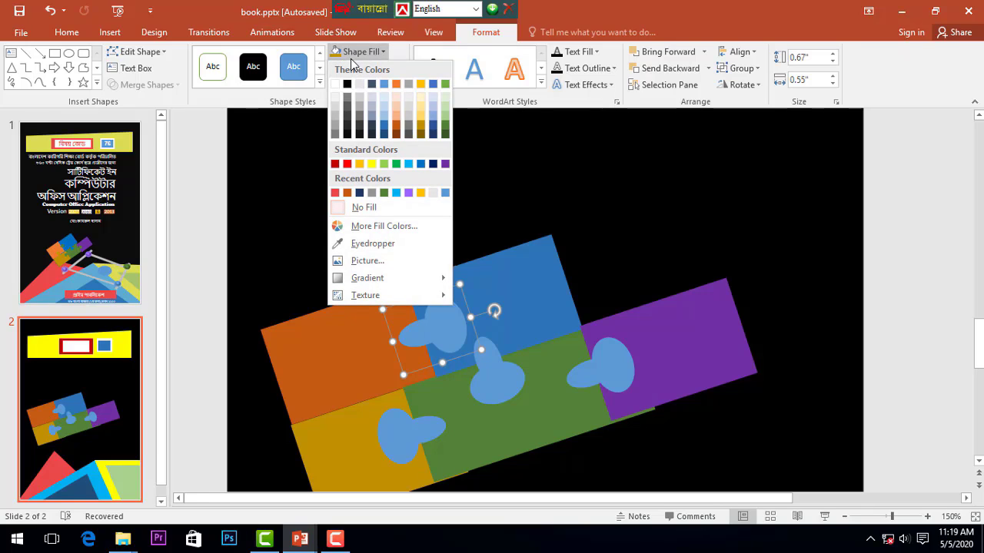
Eyedrop the orange piece's colour onto its knob, and the green colour onto the yellow piece's knob.
click(372, 243)
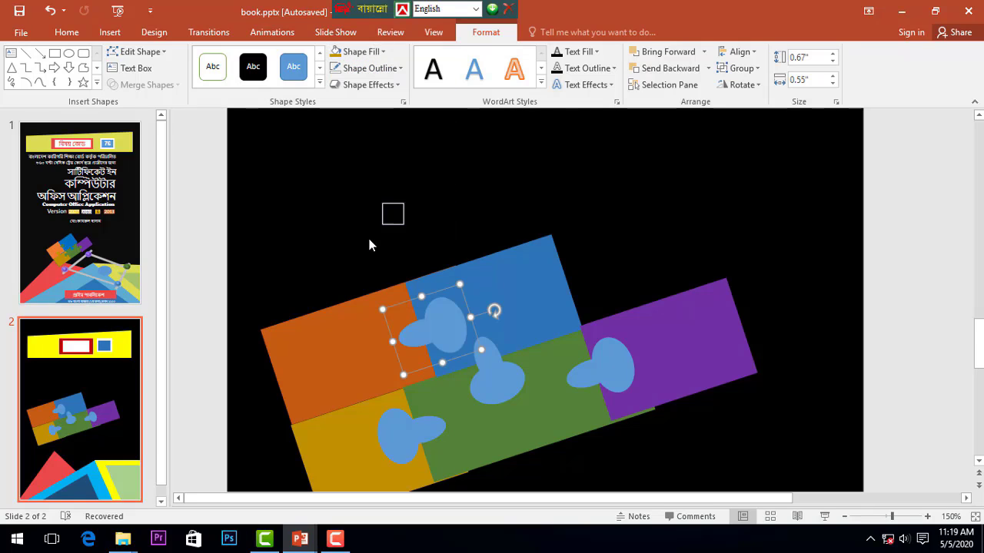
click(367, 309)
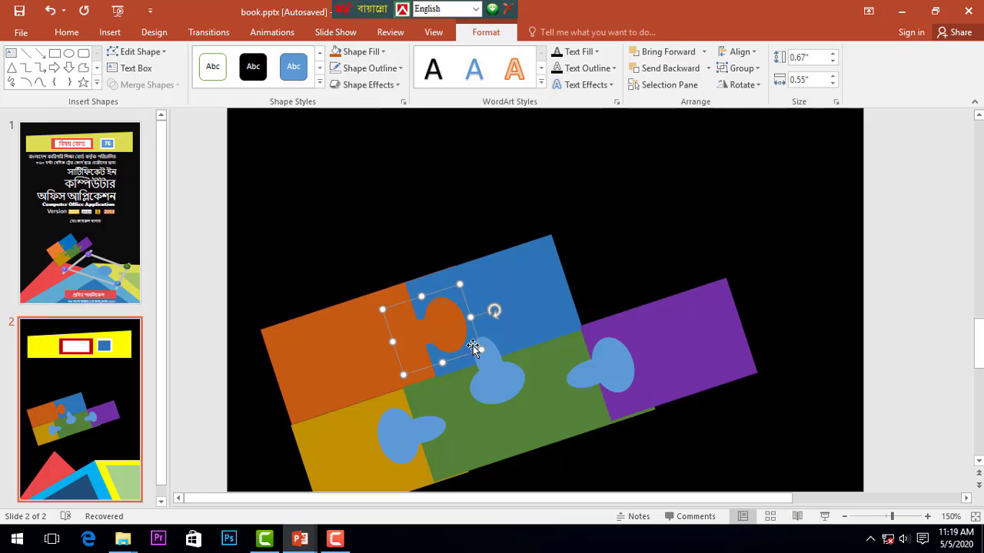
click(402, 438)
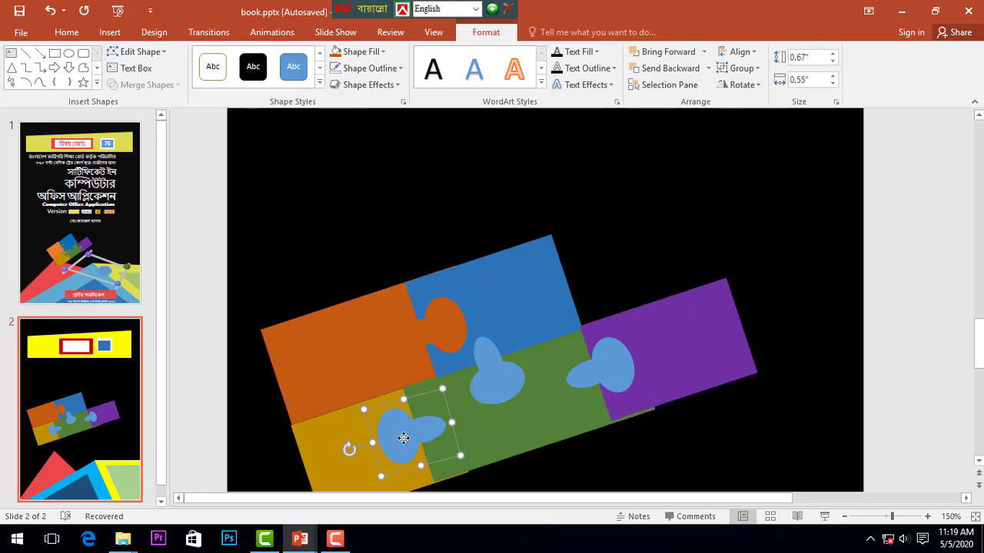
click(357, 52)
click(372, 242)
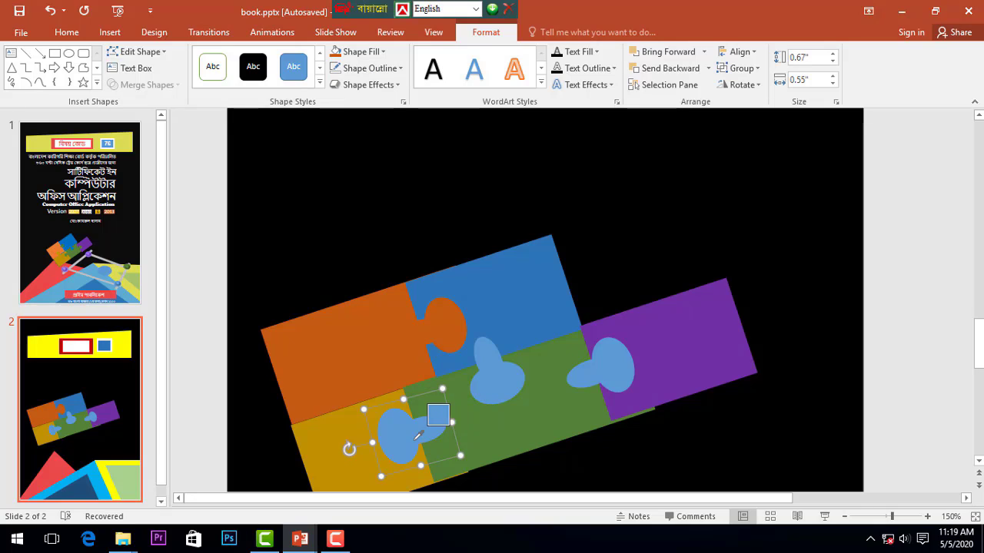
click(476, 435)
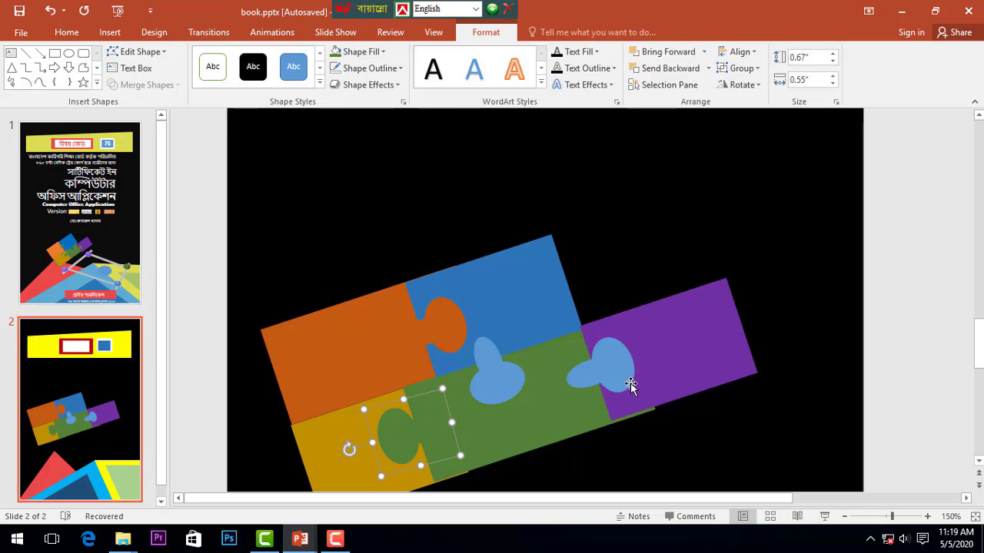
Recolour the purple piece's knob green and the green piece's knob blue with the eyedropper.
click(623, 362)
click(360, 52)
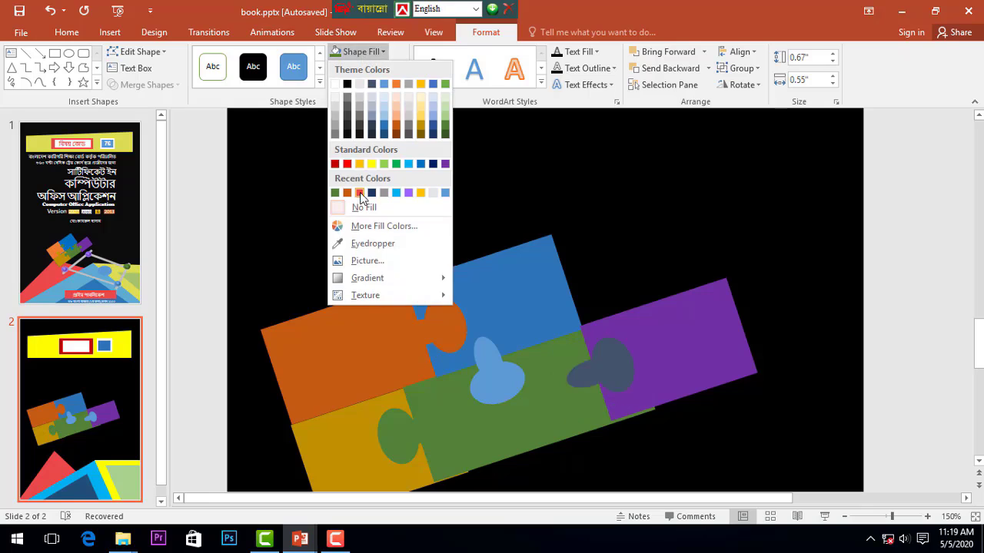
click(361, 244)
click(543, 397)
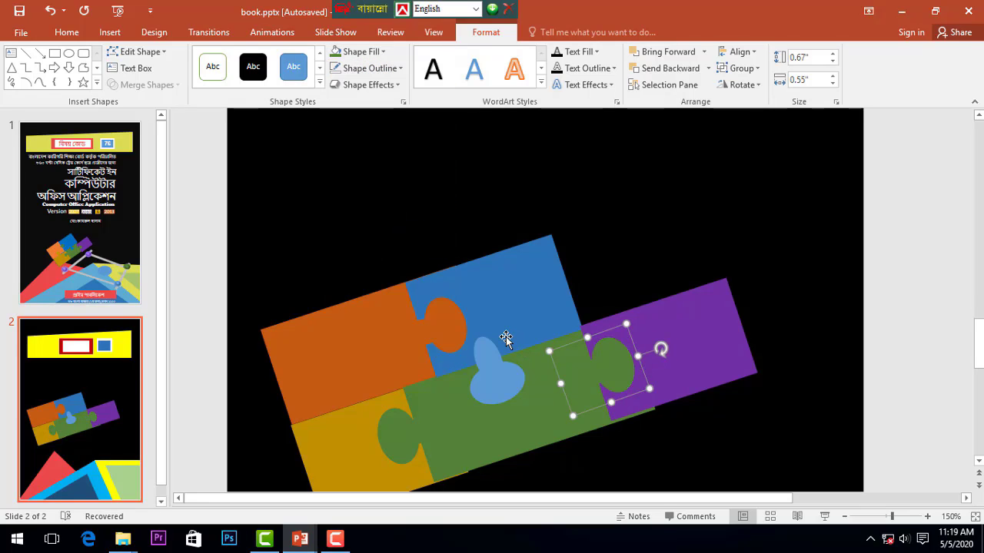
click(485, 368)
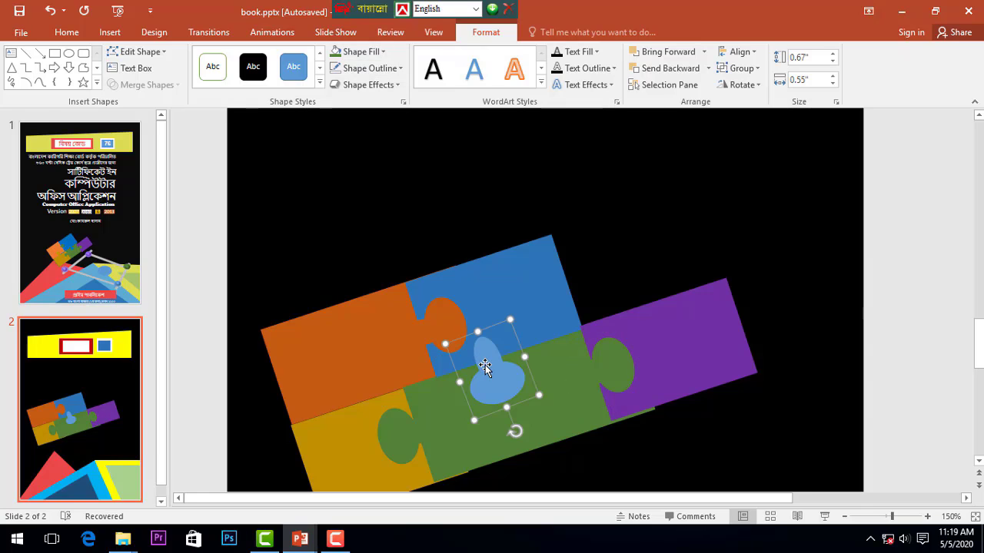
click(358, 52)
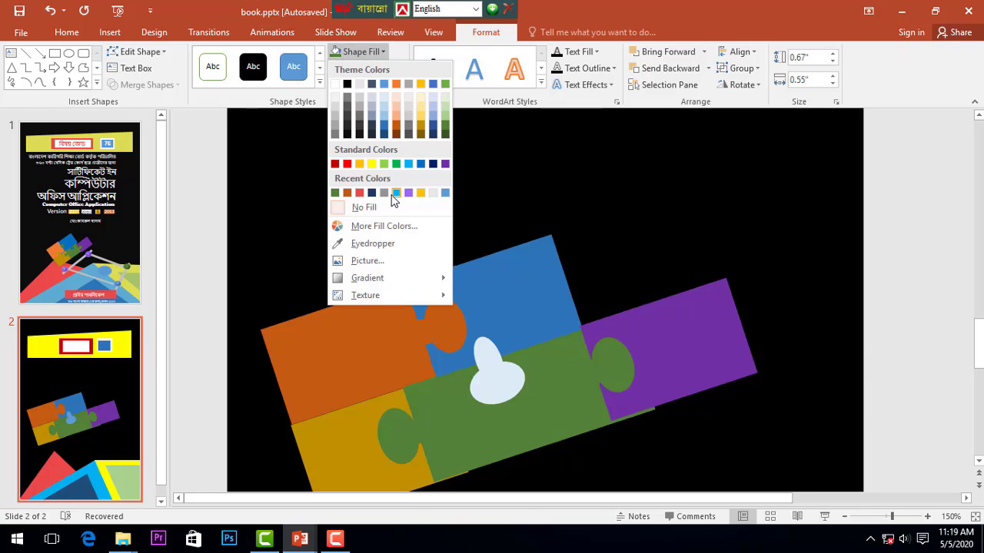
click(394, 244)
click(511, 293)
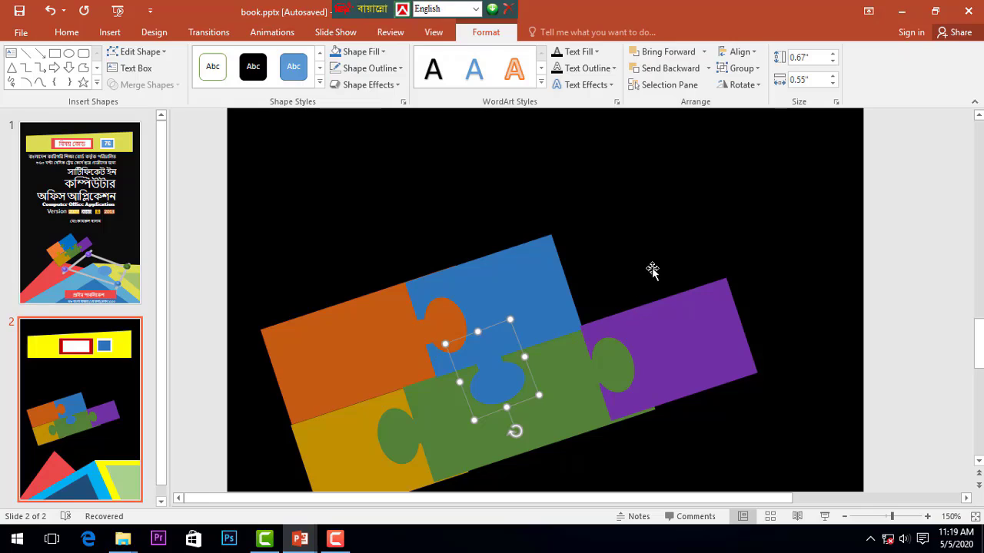
Resize the long green puzzle piece, making it slightly shorter.
click(574, 421)
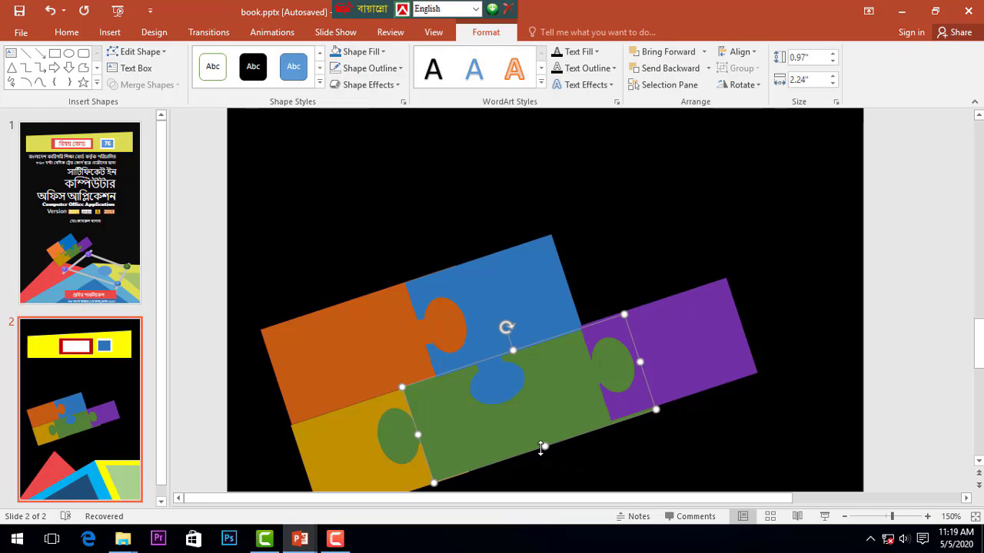
drag(541, 448, 536, 446)
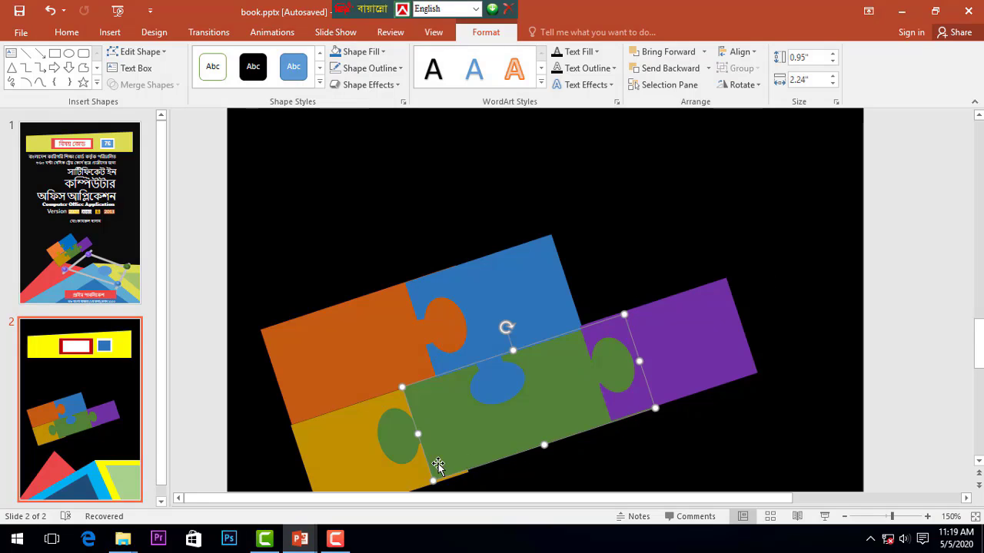
mouse_move(439, 465)
mouse_down()
mouse_move(418, 478)
mouse_move(394, 457)
mouse_up()
scroll(418, 478, down, 1)
click(584, 393)
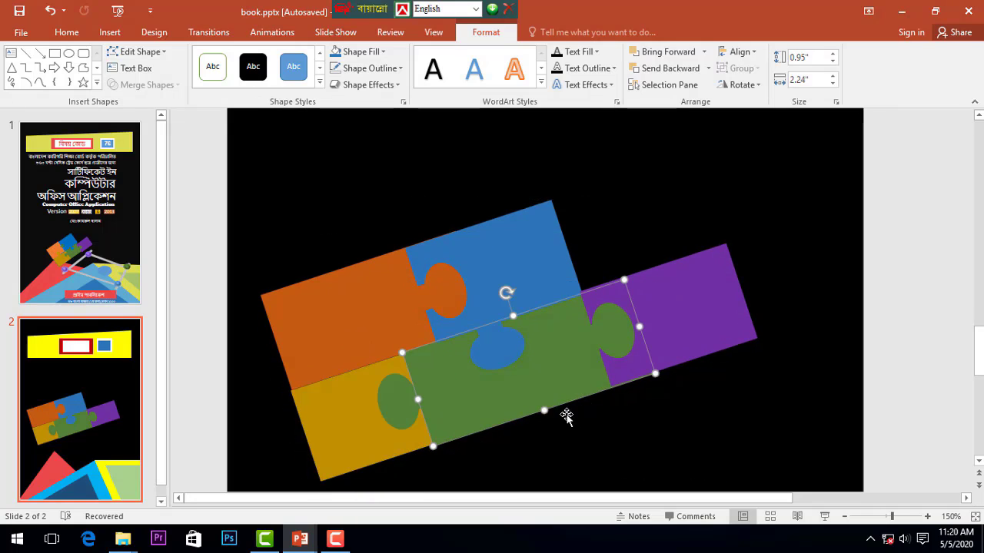
drag(542, 411, 542, 411)
scroll(631, 361, down, 9)
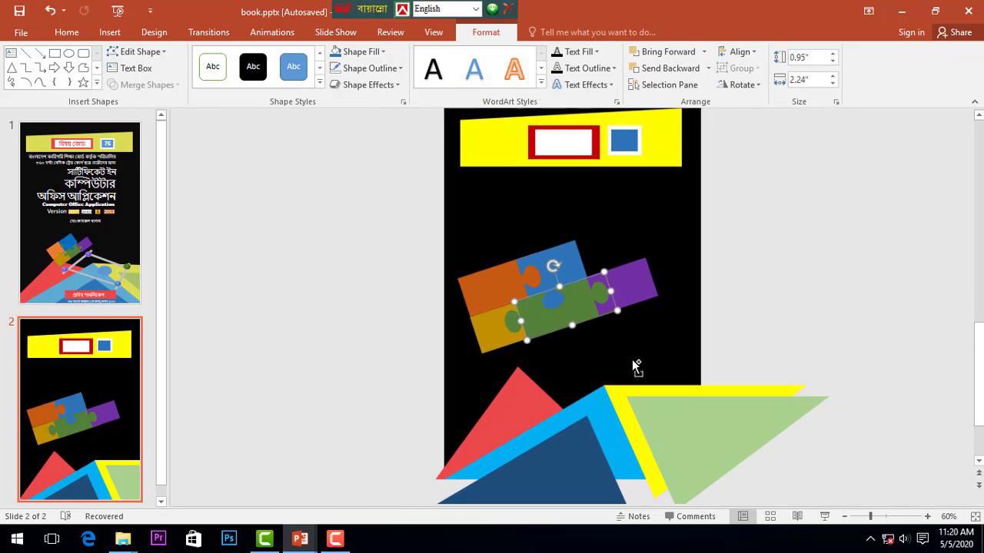
Look over the original cover on slide 1 for reference.
click(80, 213)
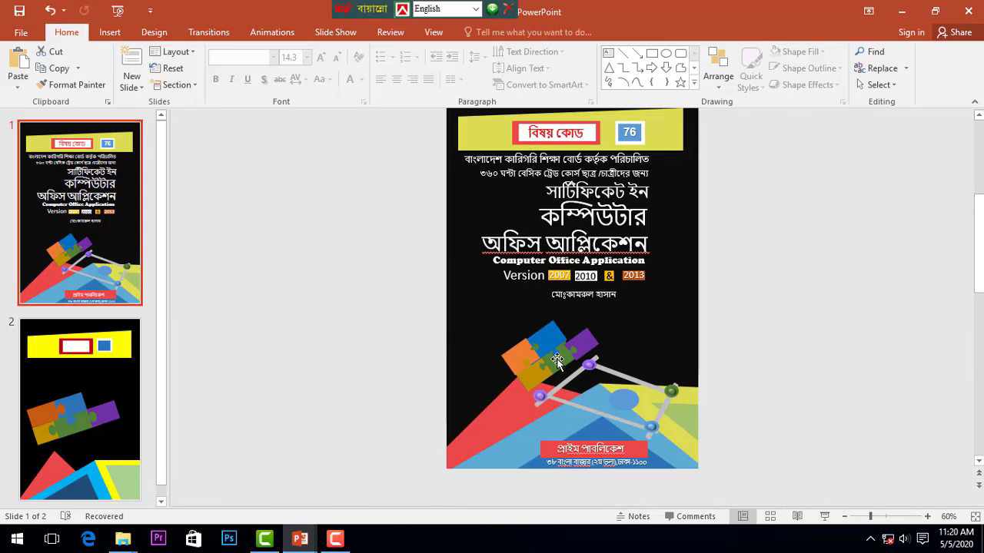
scroll(565, 365, up, 9)
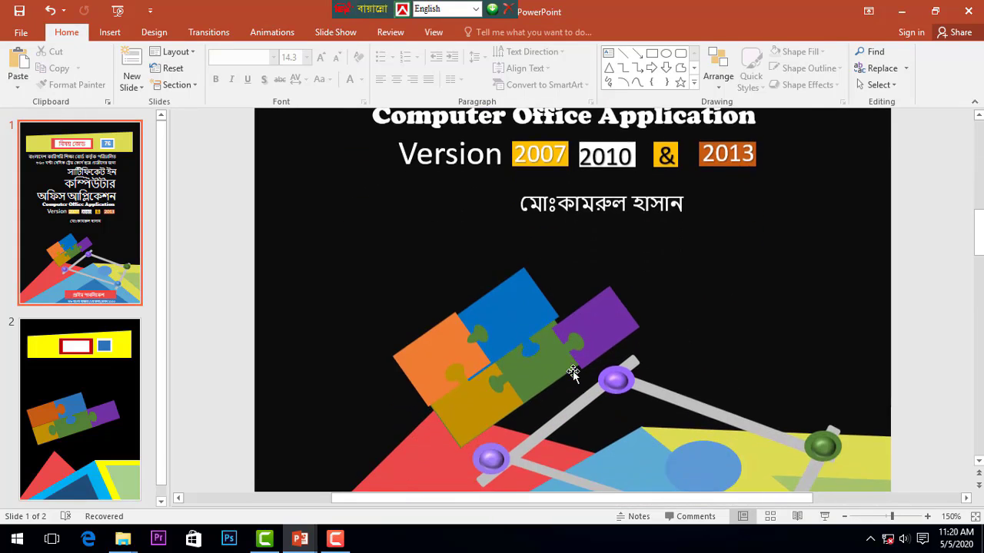
scroll(682, 192, down, 2)
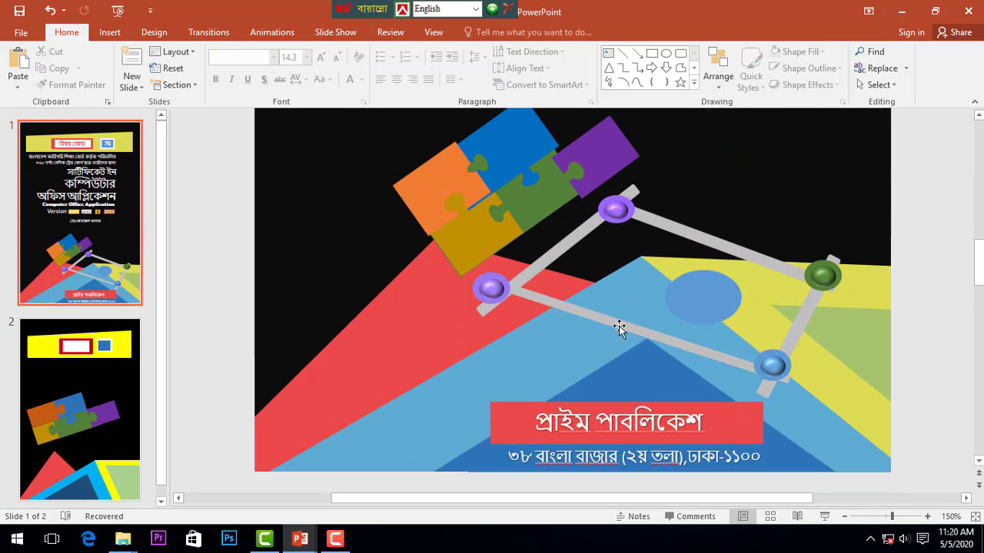
scroll(619, 245, down, 8)
scroll(530, 389, down, 2)
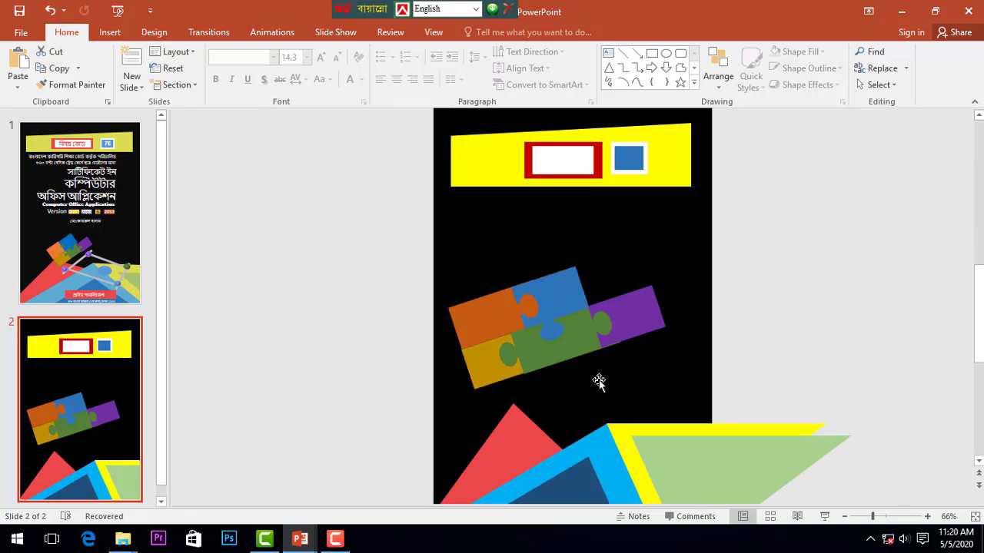
scroll(599, 370, down, 1)
scroll(603, 371, up, 1)
click(426, 323)
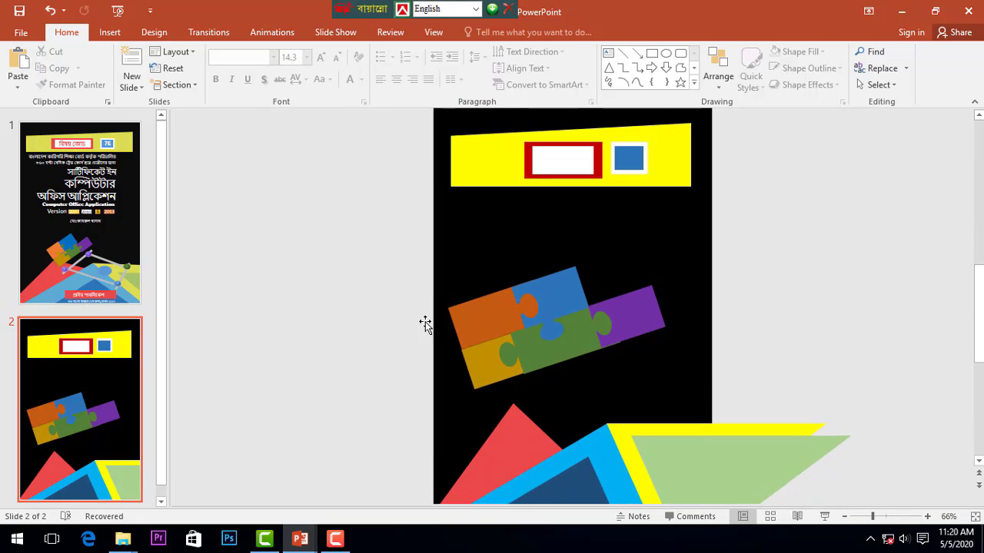
Draw a rounded rectangle, round it into a slim pill, and lay it diagonally across the triangles.
click(109, 31)
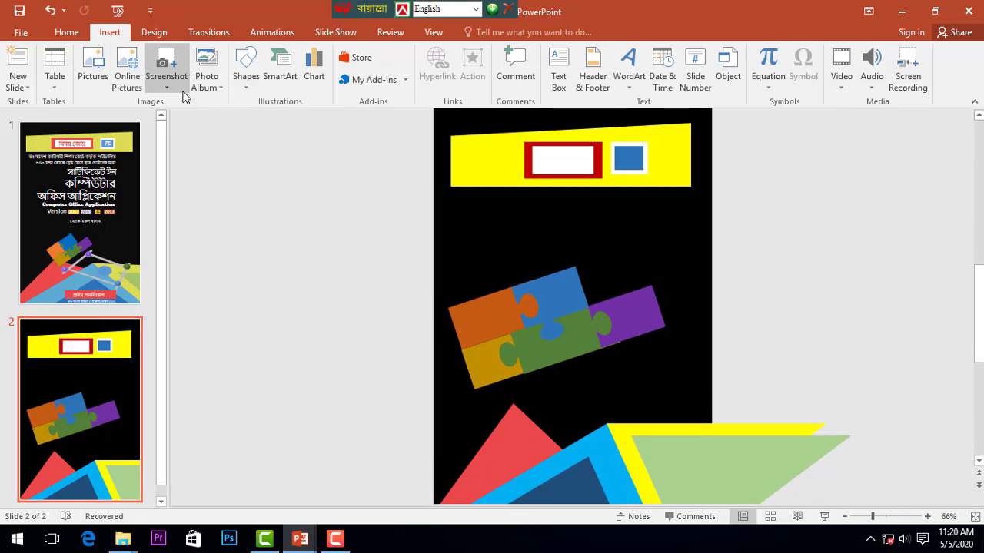
click(246, 77)
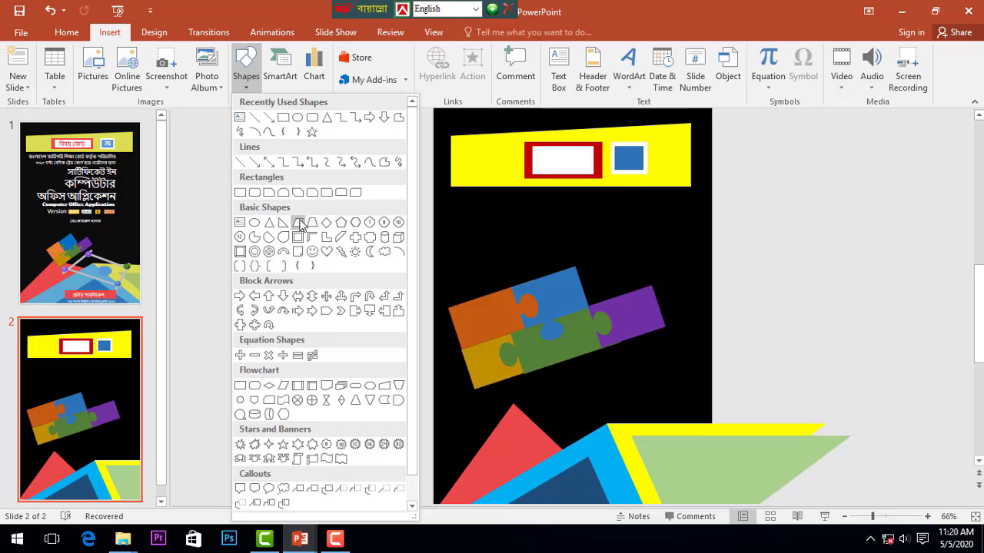
click(255, 192)
drag(620, 267, 647, 396)
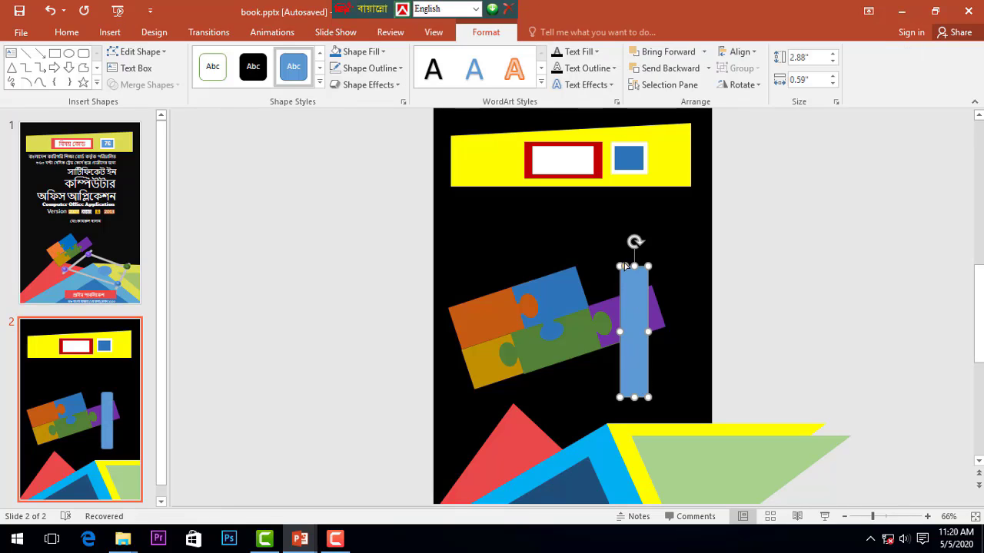
mouse_move(624, 263)
mouse_down()
mouse_move(638, 267)
mouse_move(640, 256)
mouse_move(569, 280)
mouse_up()
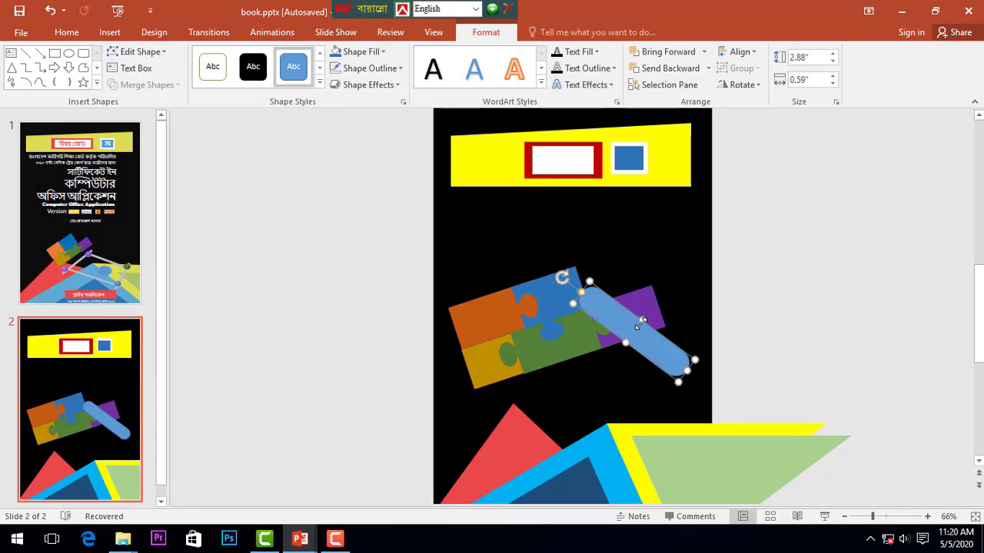
drag(642, 319, 648, 464)
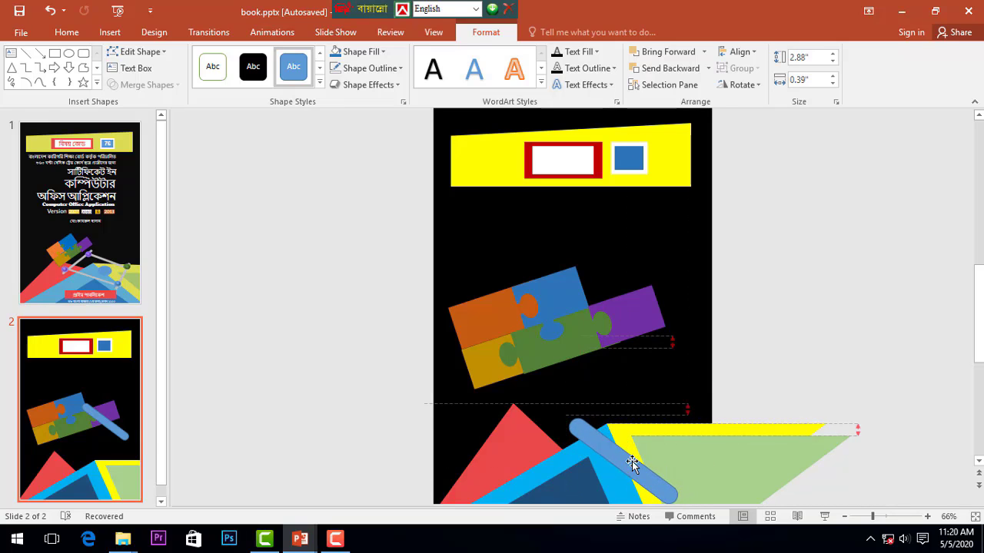
mouse_move(648, 464)
mouse_down()
mouse_move(623, 452)
mouse_move(627, 464)
mouse_move(674, 461)
mouse_up()
scroll(684, 460, down, 2)
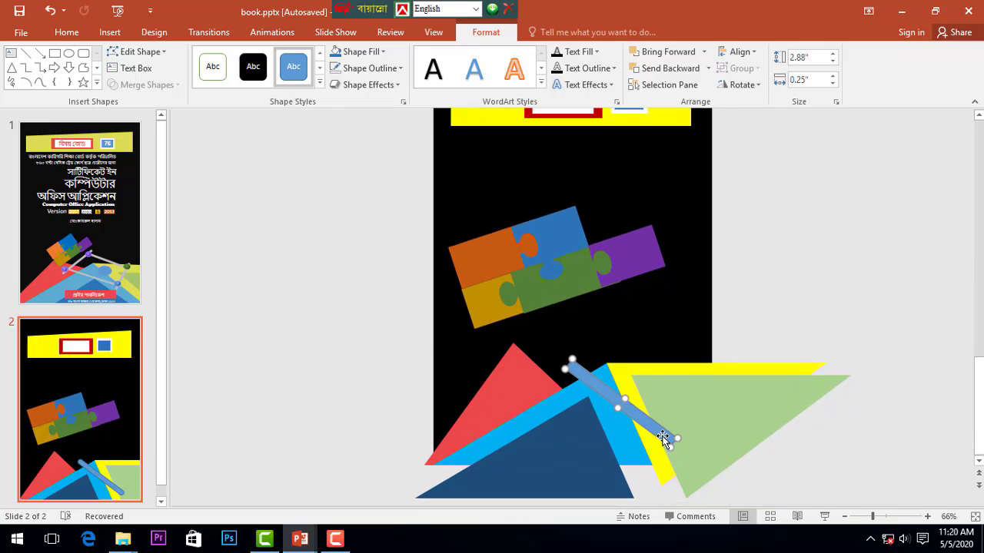
drag(662, 438, 666, 435)
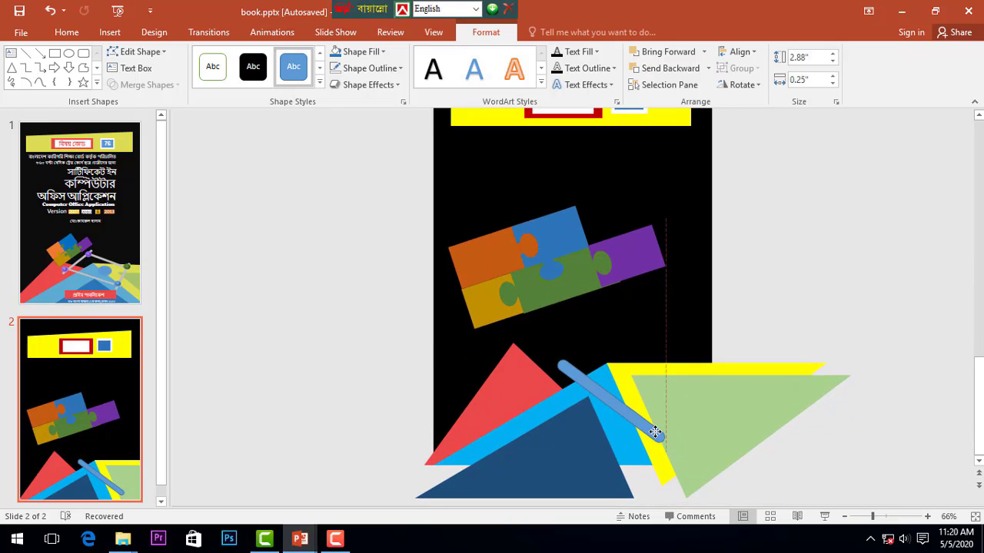
Group the blue, orange, yellow, green and purple jigsaw pieces with Ctrl+G.
click(544, 259)
click(522, 235)
shift+click(496, 255)
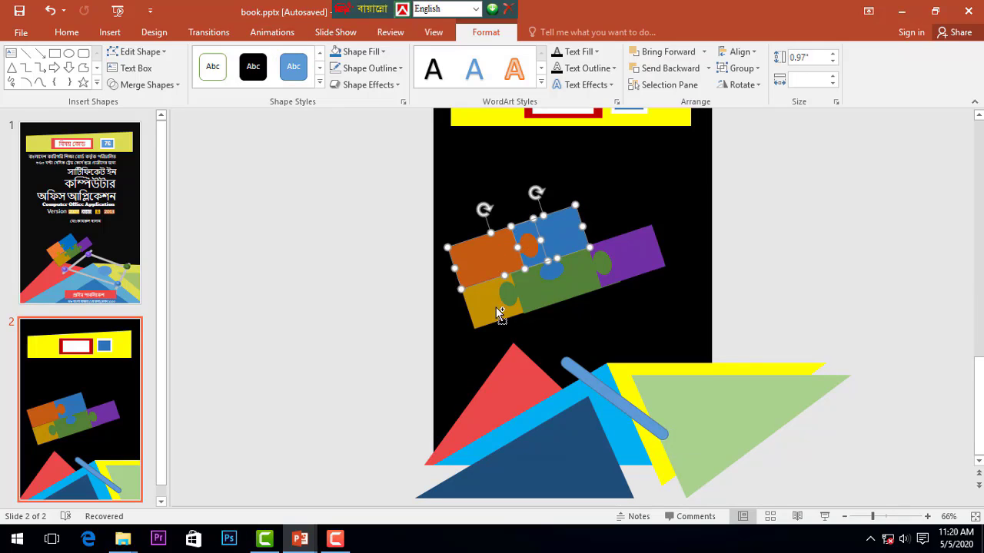
shift+click(501, 314)
shift+click(557, 297)
shift+click(626, 270)
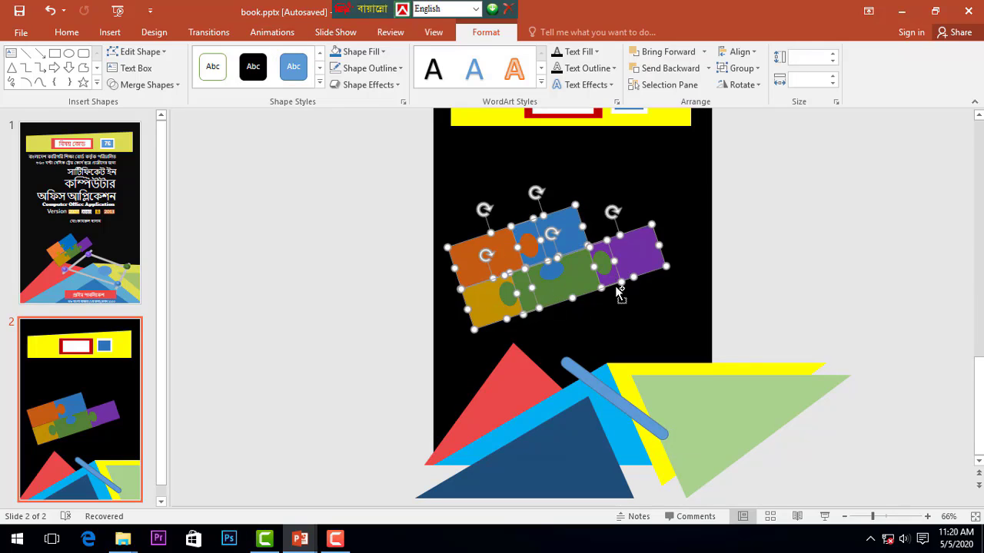
key(ctrl+g)
Group the puzzle knobs, then group them with the pieces into one jigsaw block.
click(588, 279)
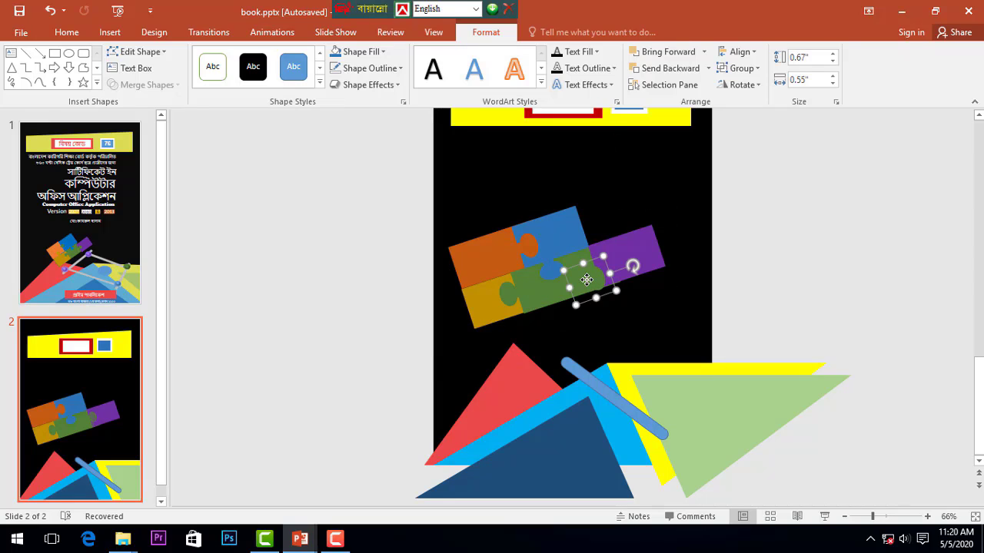
key(ctrl+z)
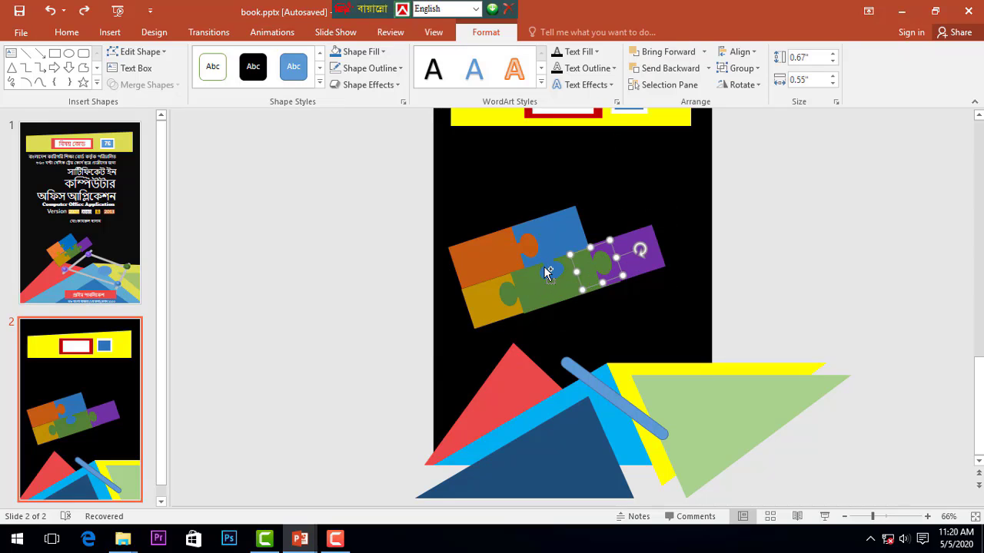
shift+click(547, 273)
shift+click(507, 290)
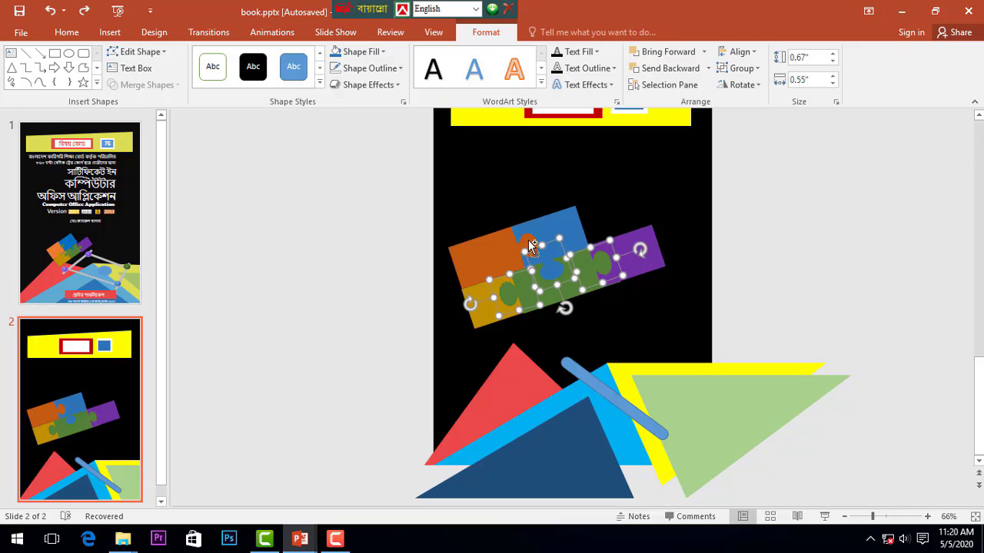
shift+click(532, 249)
key(ctrl+g)
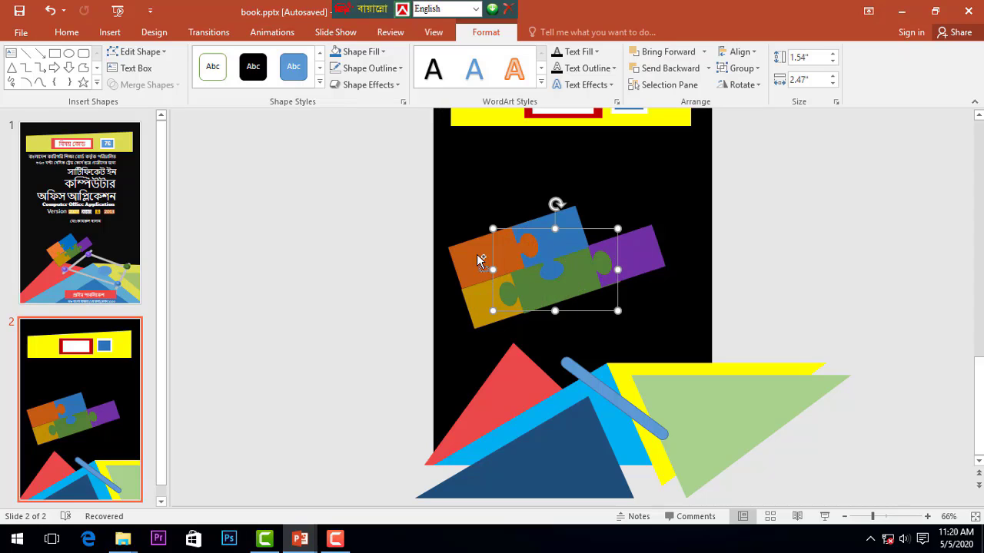
shift+click(477, 259)
key(ctrl+g)
Move and resize the jigsaw block into position above the bar.
mouse_move(525, 267)
mouse_down()
mouse_move(524, 276)
mouse_move(620, 306)
mouse_up()
mouse_move(695, 367)
mouse_down()
mouse_move(596, 338)
mouse_move(607, 366)
mouse_up()
ctrl+scroll(607, 367, up, 5)
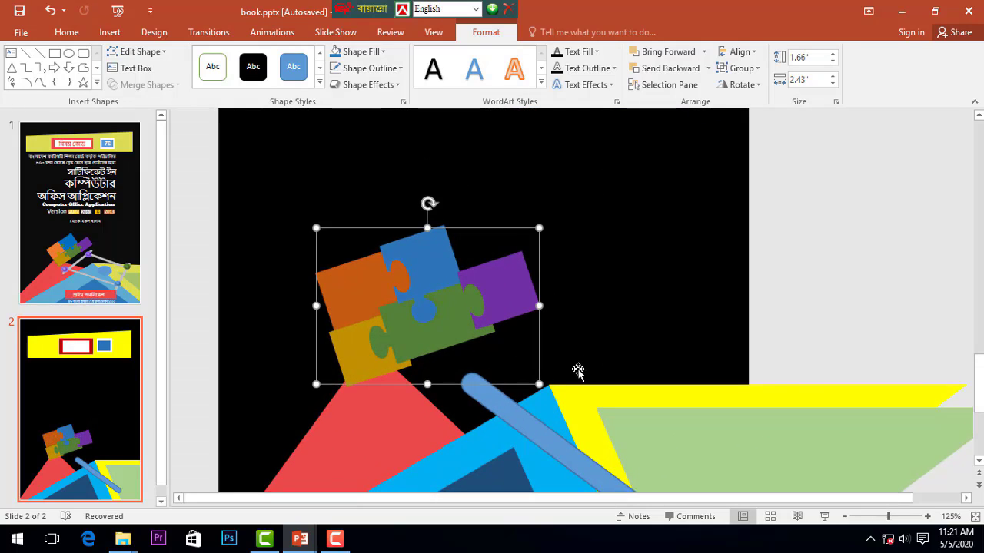
drag(537, 382, 582, 390)
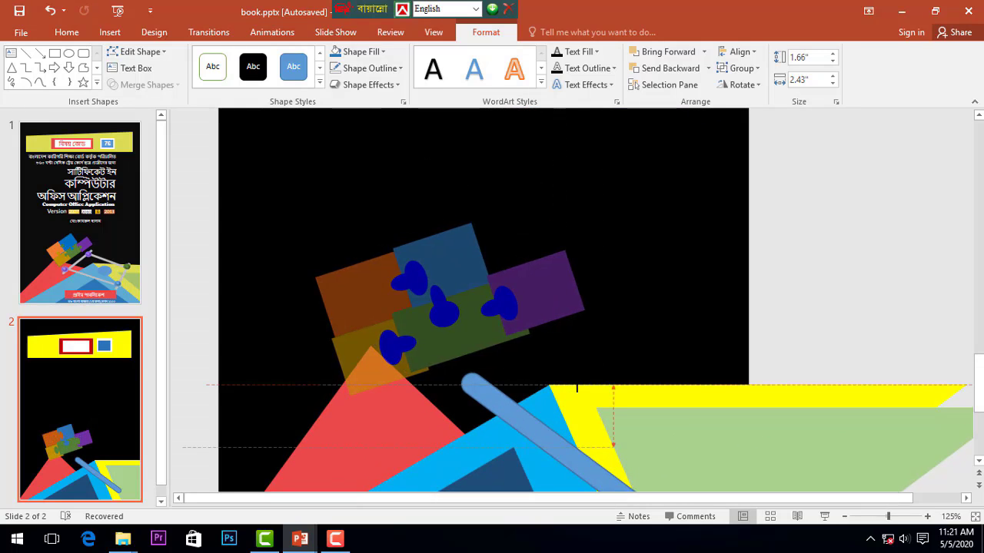
drag(539, 364, 553, 343)
key(ctrl+z)
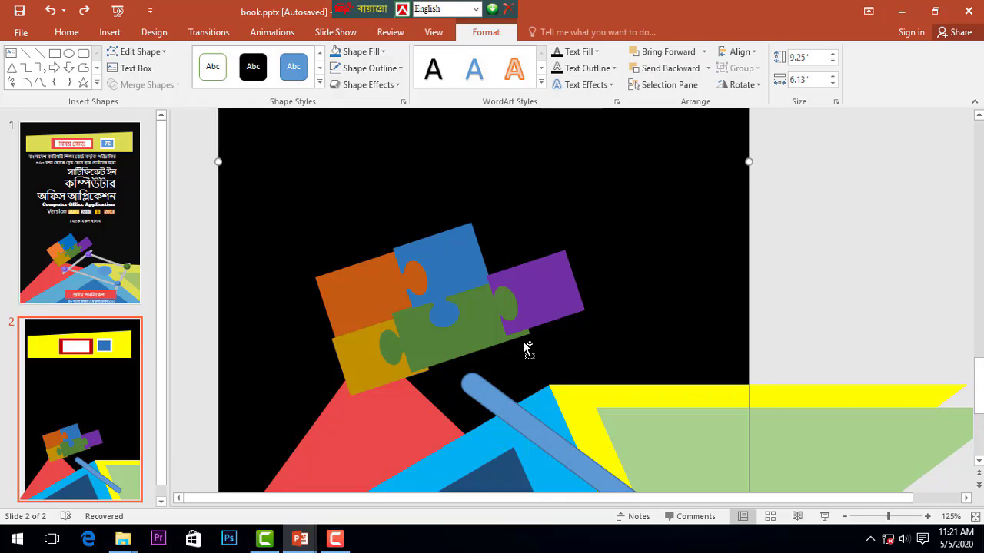
click(473, 311)
drag(473, 311, 488, 307)
Resize and shift the yellow piece so it fits against the others.
click(413, 367)
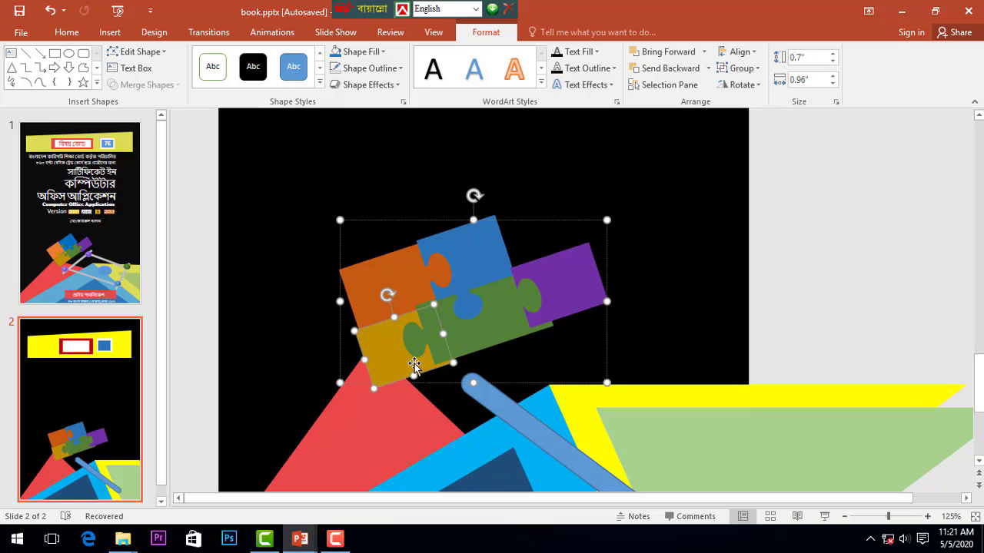
drag(415, 374, 414, 372)
scroll(430, 373, up, 3)
scroll(461, 361, up, 3)
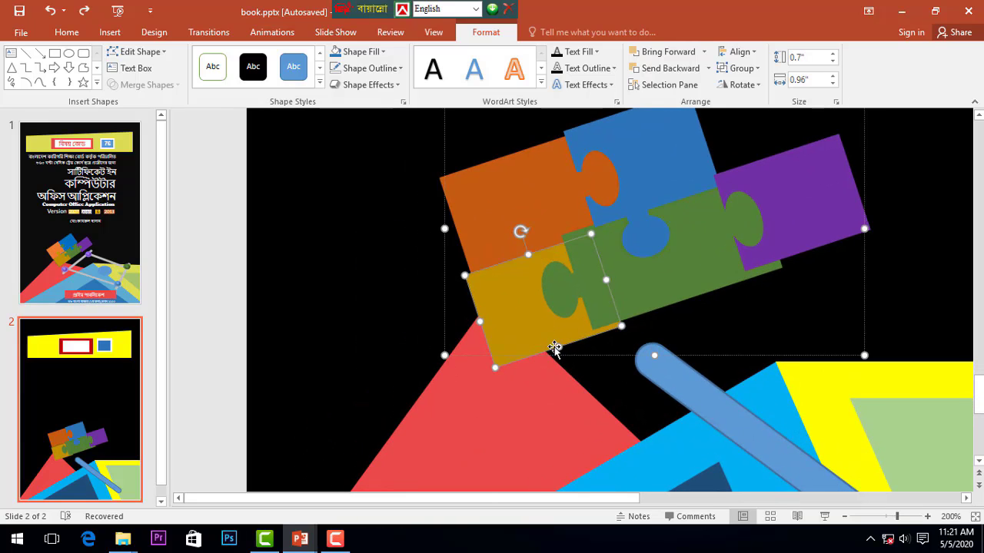
drag(554, 347, 555, 343)
Reposition the green piece, shorten the purple piece, and move the blue piece to close gaps.
click(709, 275)
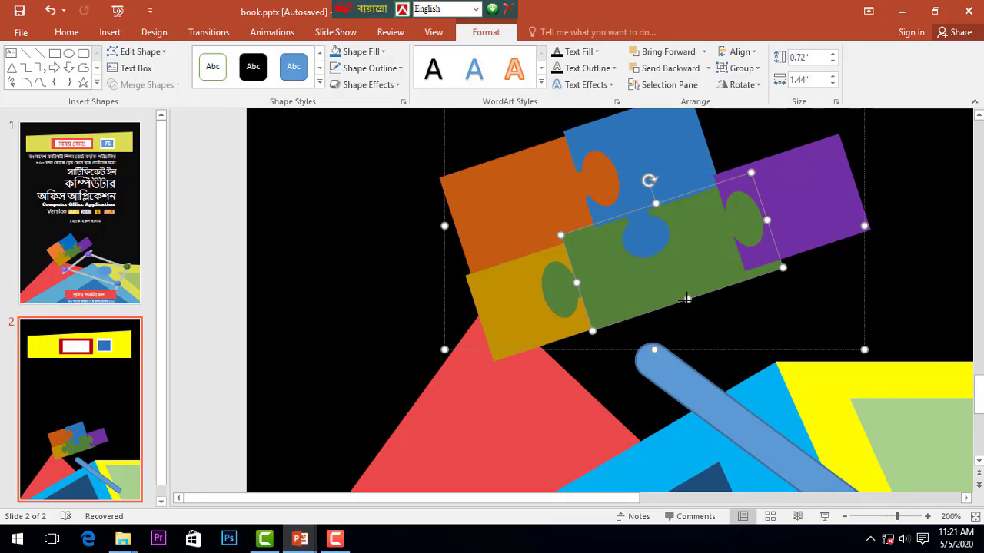
drag(686, 298, 704, 294)
click(791, 177)
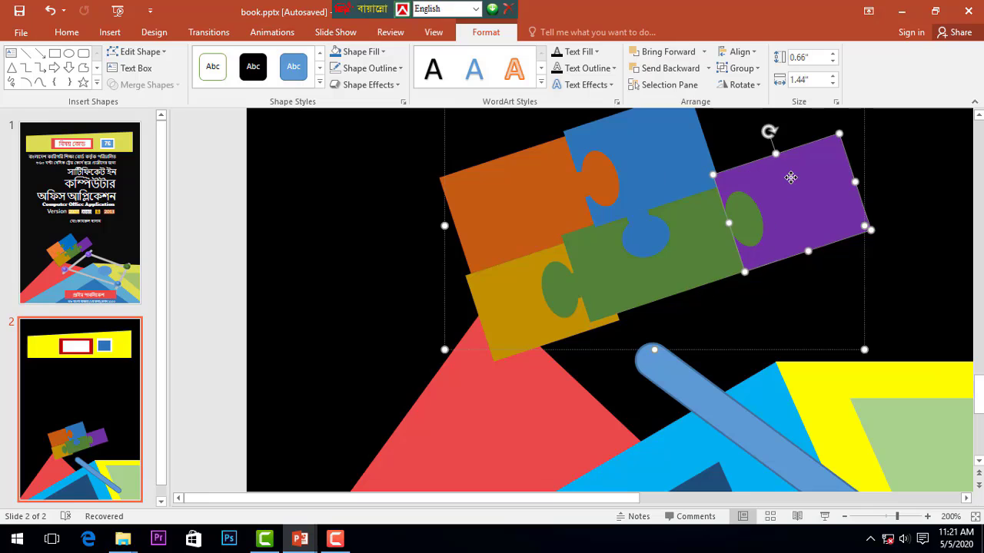
drag(774, 155, 778, 169)
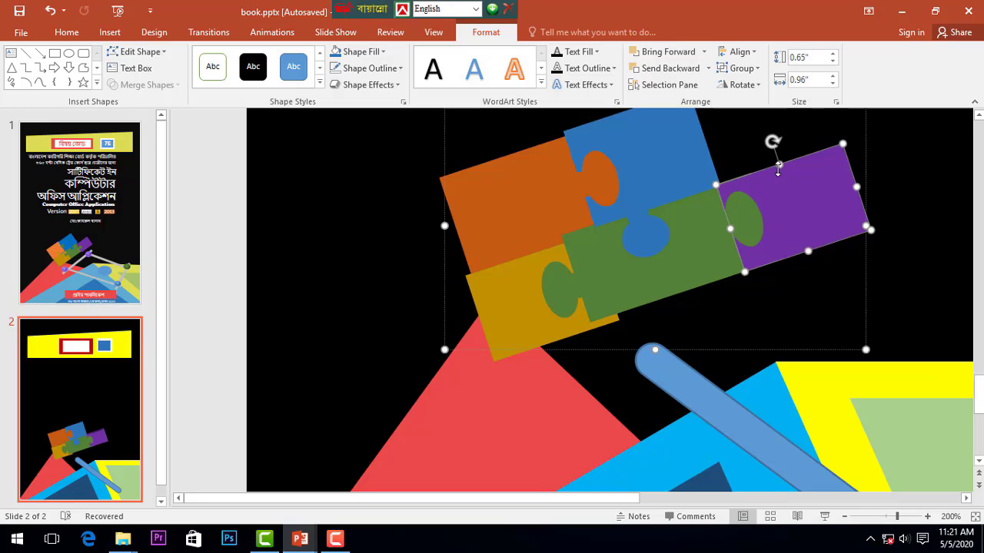
click(629, 131)
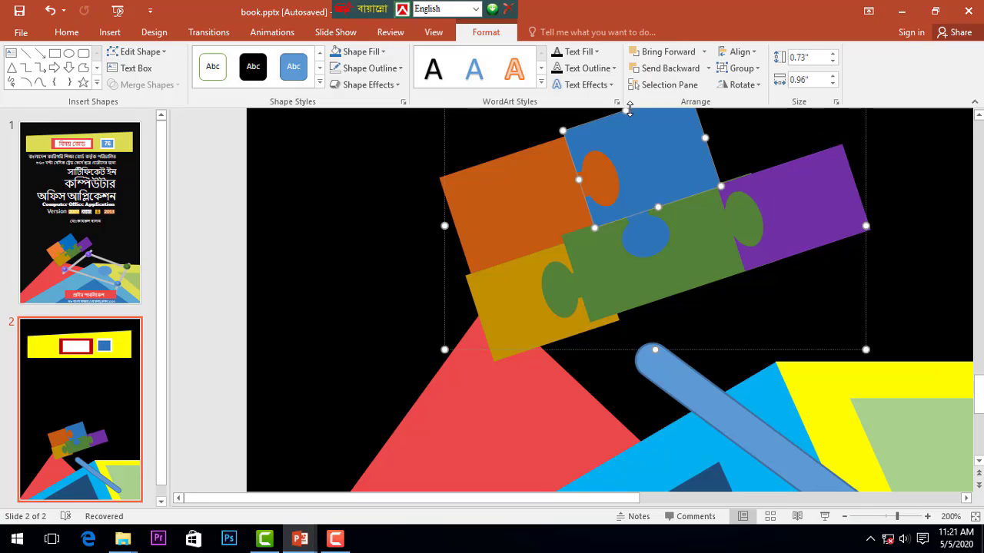
drag(627, 112, 630, 125)
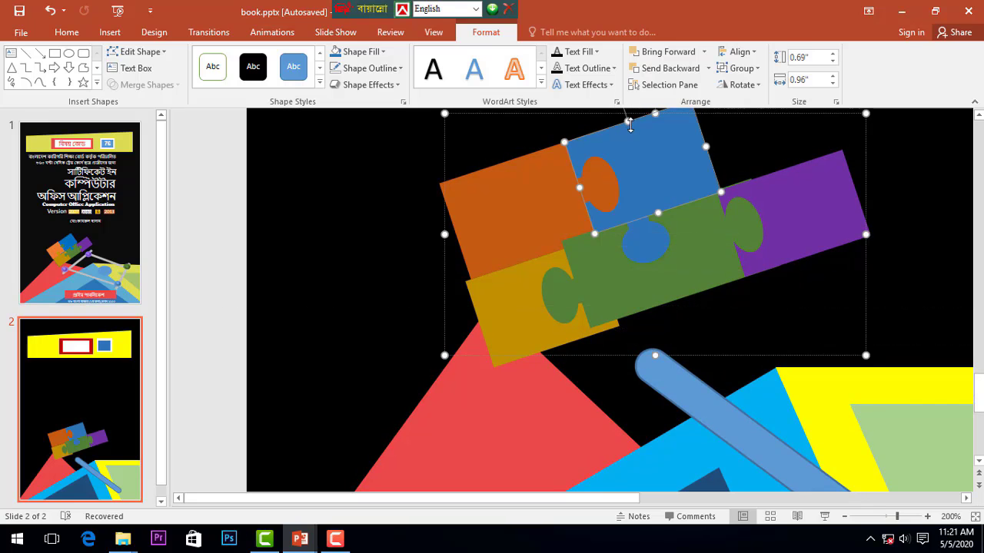
scroll(665, 204, down, 3)
scroll(654, 330, down, 2)
scroll(605, 346, down, 2)
Remove the diagonal bar's outline and bring up its fill colour choices.
click(570, 336)
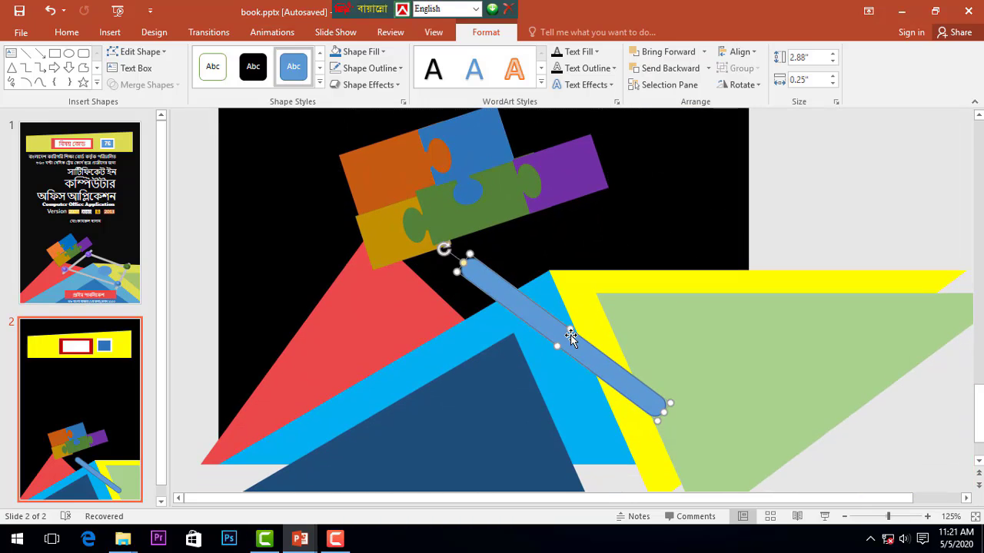
click(370, 68)
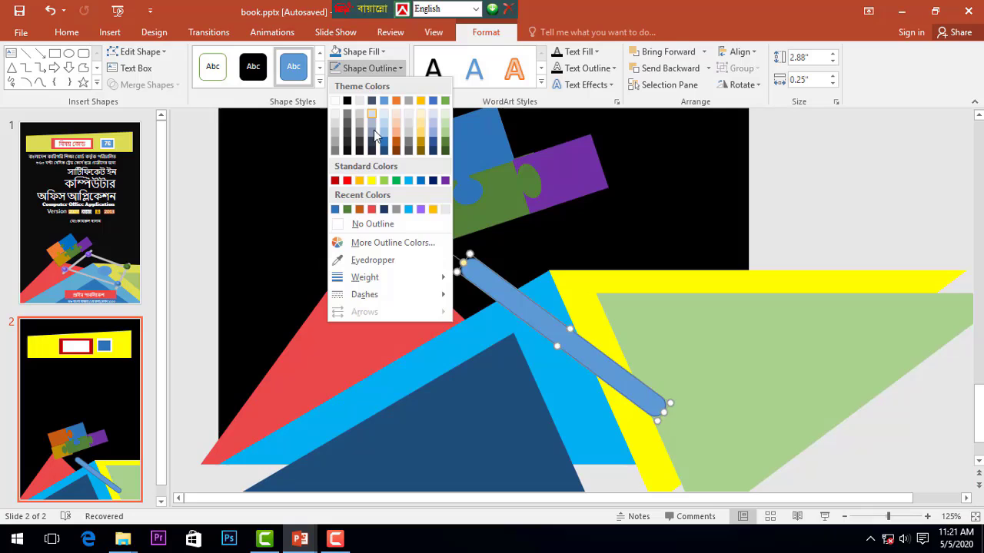
click(374, 222)
click(360, 52)
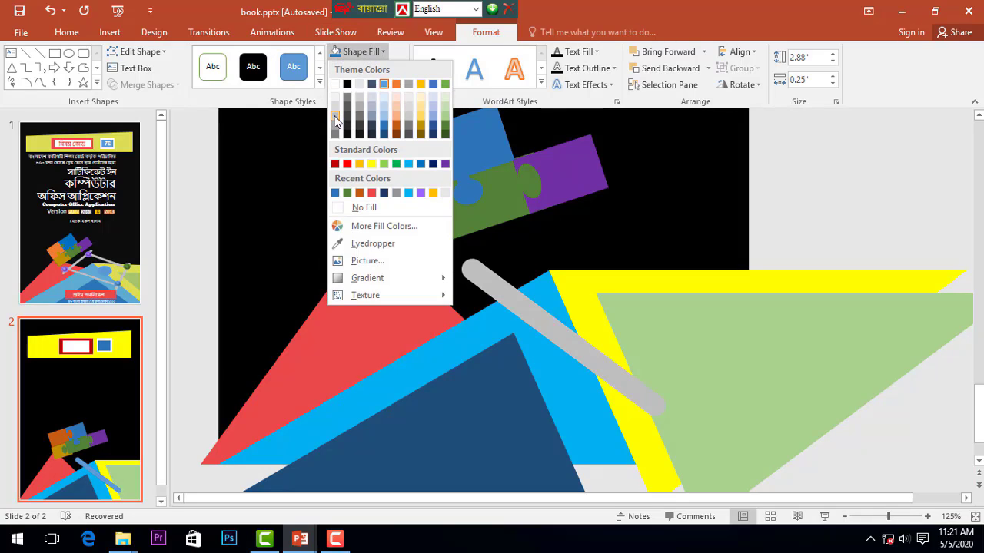
Fill the bar grey and duplicate it as a parallel bar above and to the right.
click(334, 119)
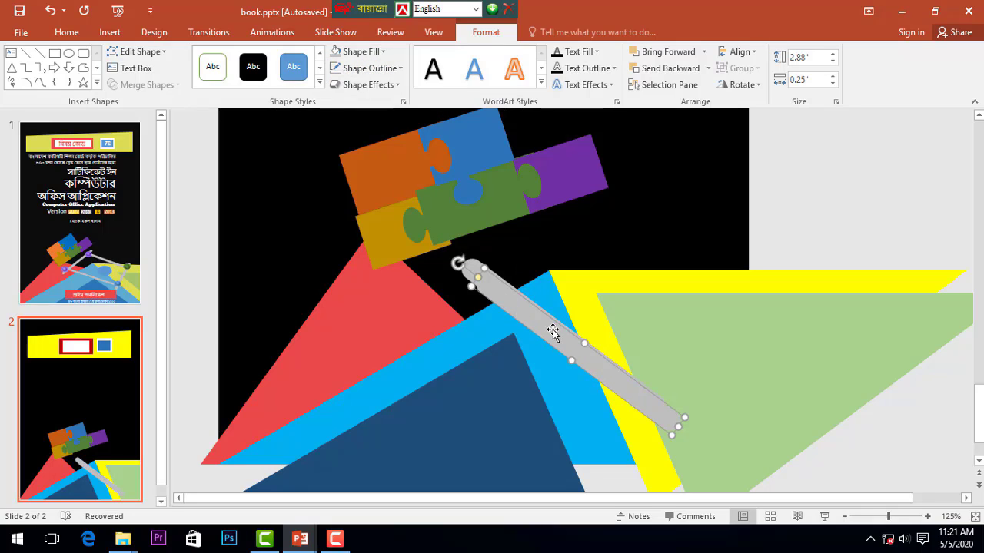
mouse_move(566, 304)
mouse_down()
mouse_move(638, 291)
mouse_move(645, 272)
mouse_up()
click(586, 347)
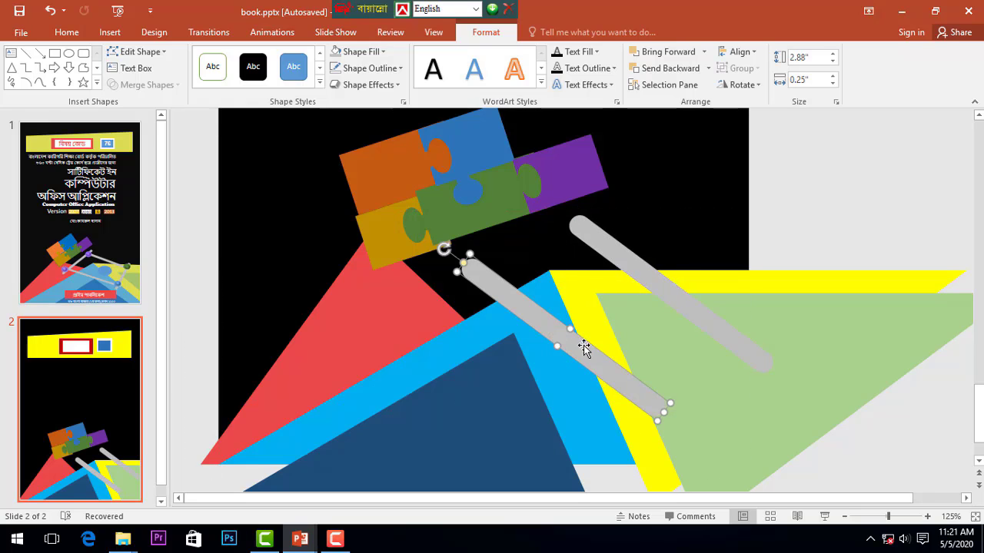
drag(576, 357, 577, 358)
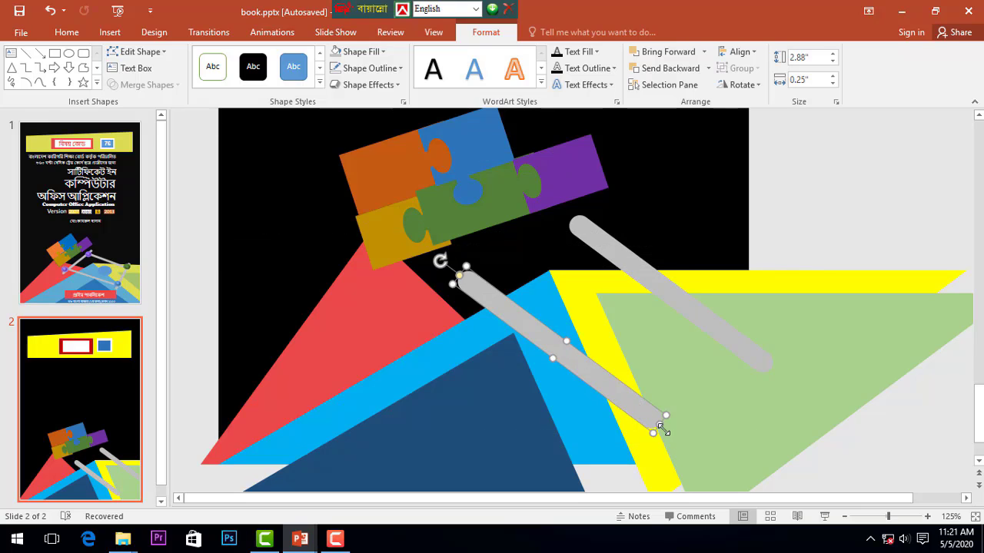
Thin the lower grey bar to 0.16" height and adjust both bars' positions.
drag(645, 421, 637, 420)
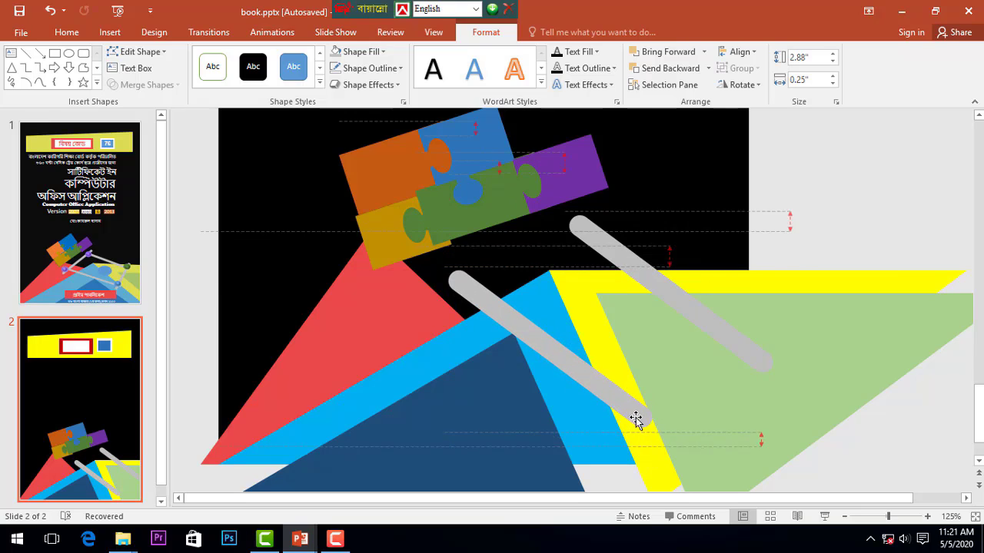
drag(559, 338, 554, 345)
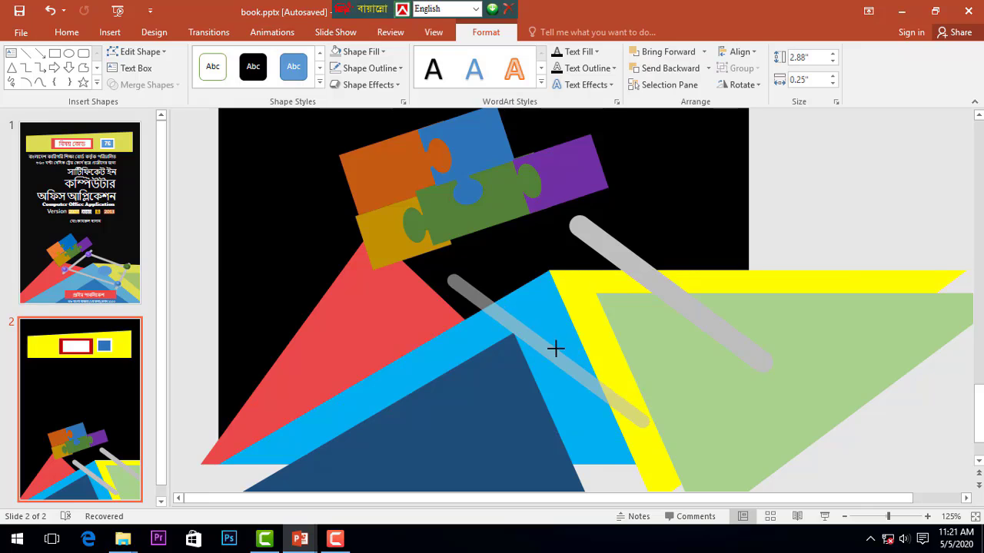
click(651, 277)
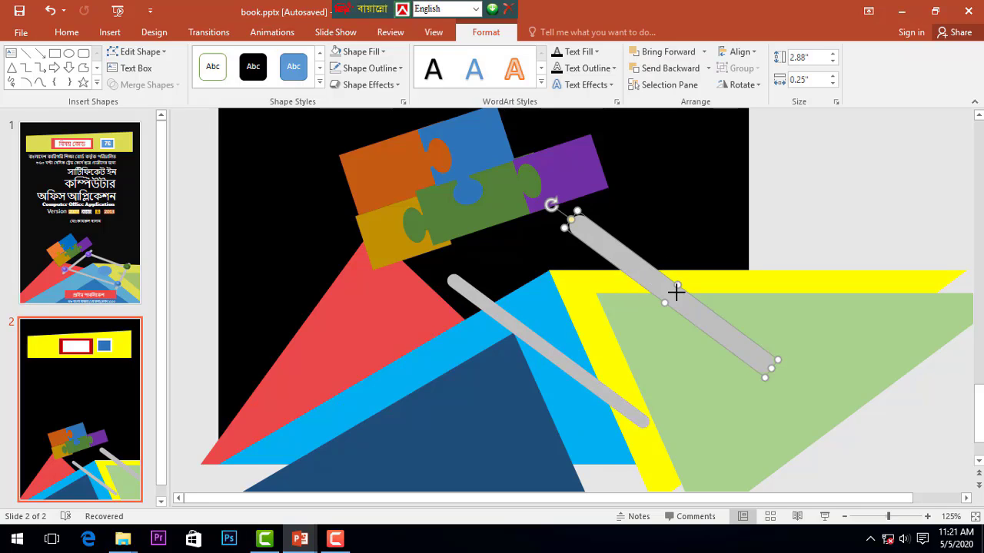
drag(676, 292, 679, 302)
Copy the lower grey bar, thicken and rotate it, and place it crossing the diagonals.
click(630, 413)
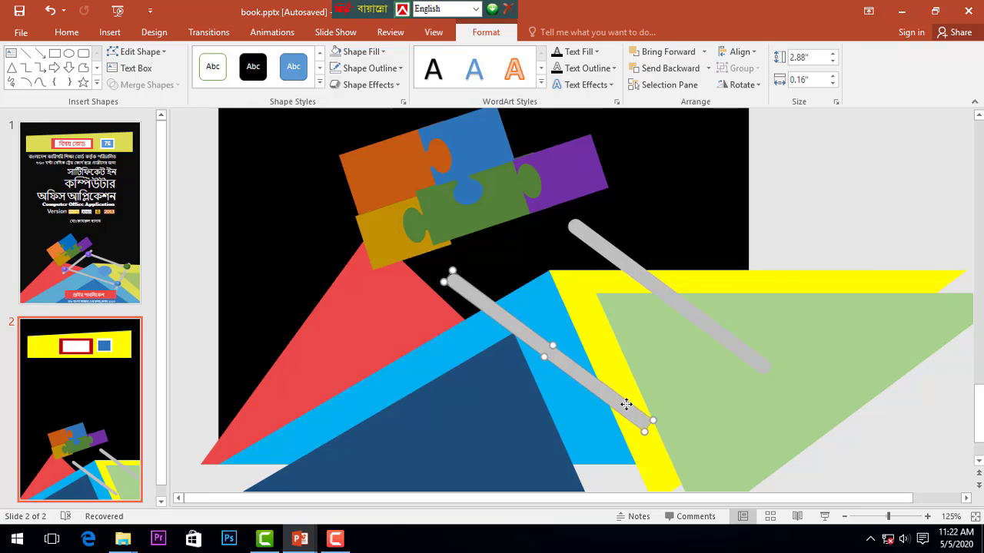
ctrl+drag(626, 405, 656, 402)
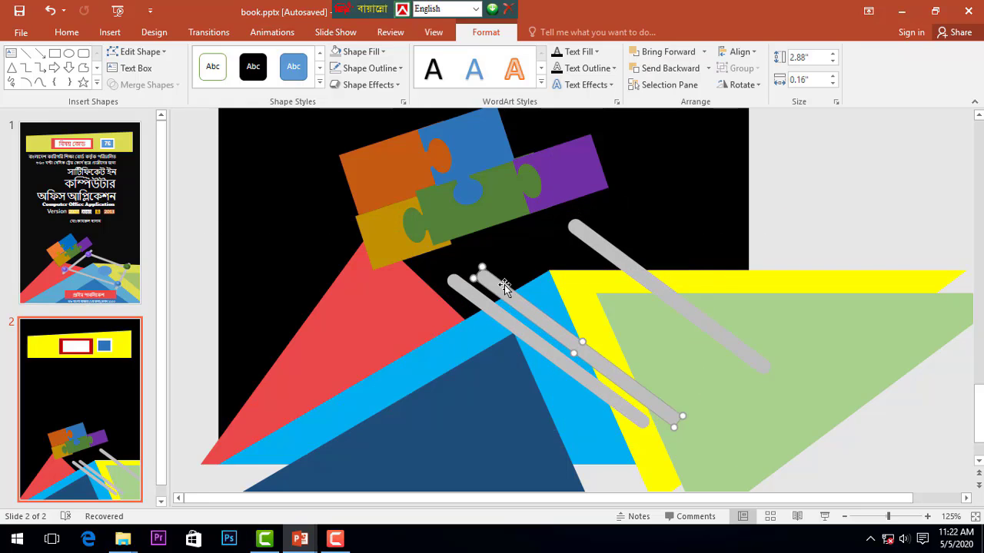
drag(584, 355, 596, 344)
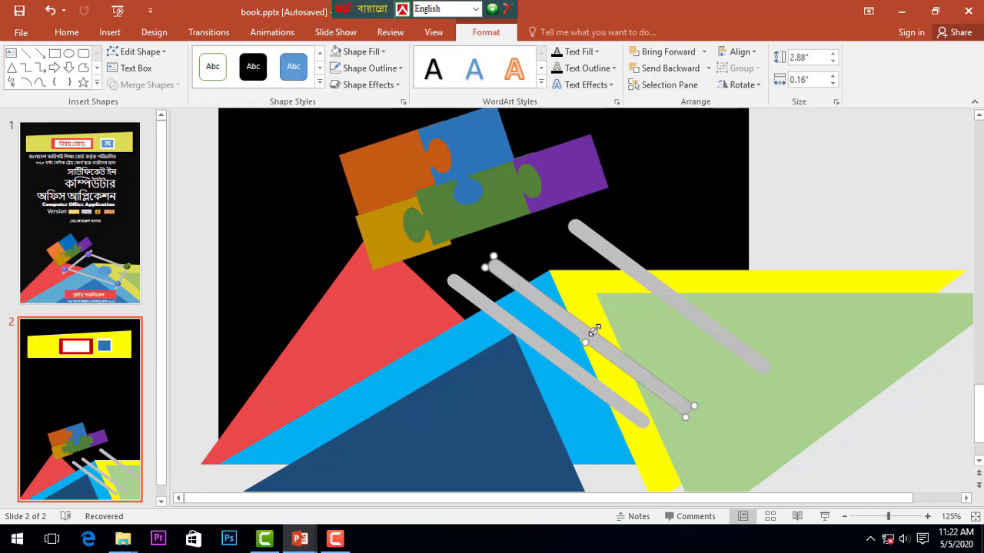
drag(594, 330, 597, 325)
drag(463, 264, 357, 446)
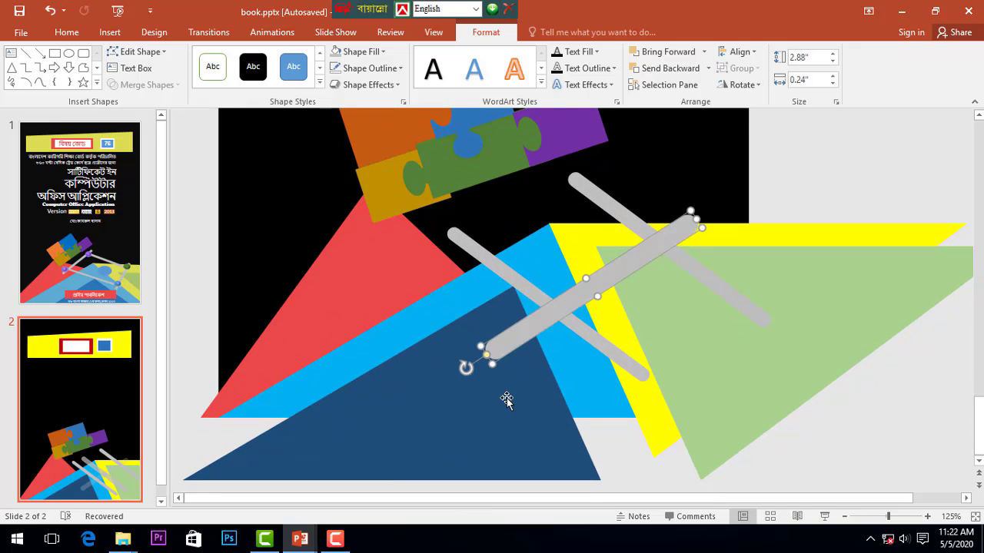
drag(518, 340, 576, 399)
drag(520, 412, 531, 424)
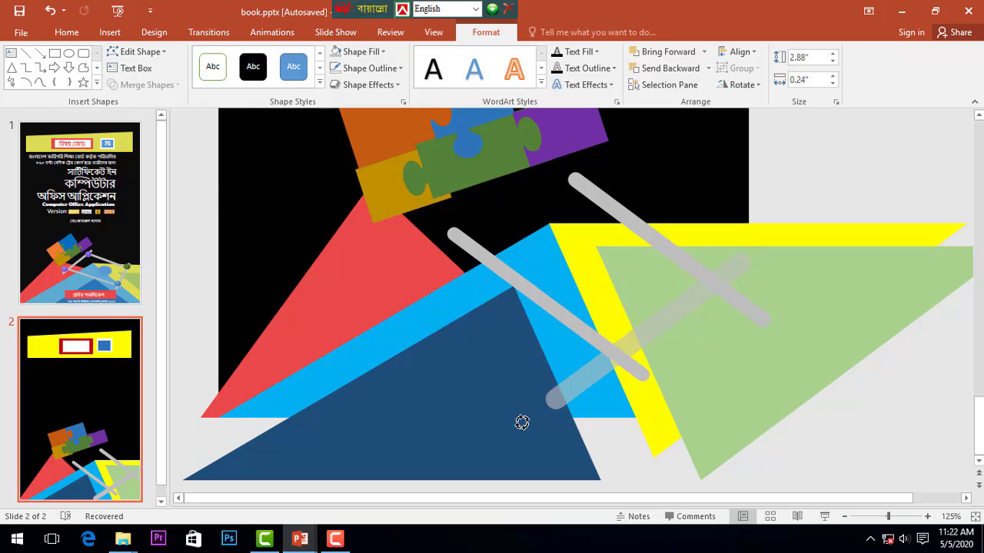
drag(652, 333, 515, 234)
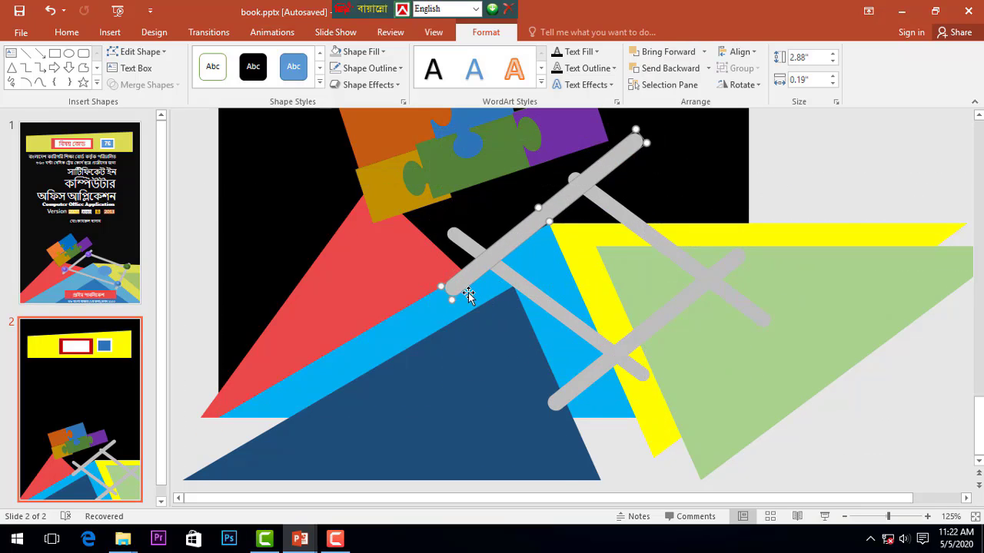
Tilt a bar shallow across the diagonals' upper ends and shorten it to 2.34" × 0.17".
drag(454, 298, 380, 278)
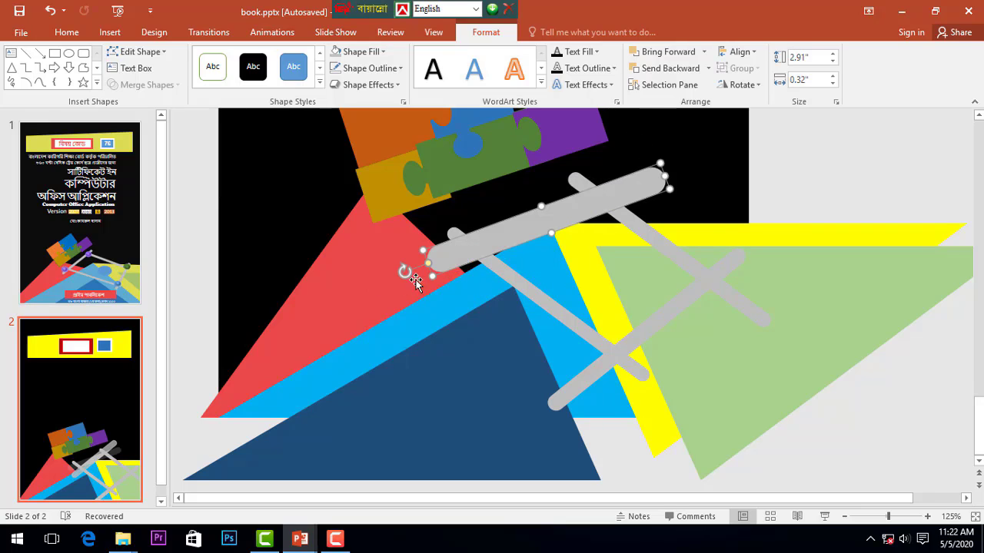
mouse_move(551, 232)
mouse_down()
mouse_move(543, 209)
mouse_move(588, 193)
mouse_up()
click(572, 178)
click(632, 188)
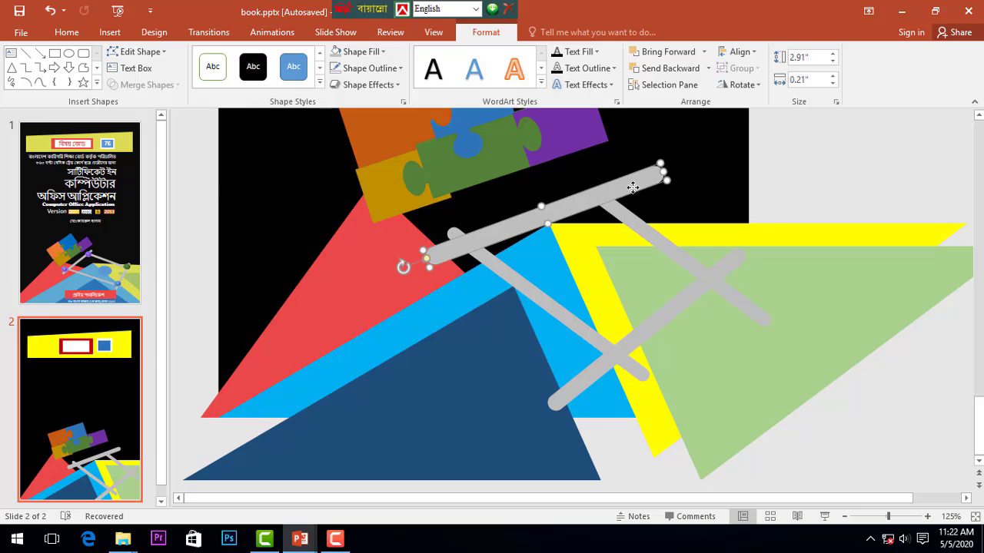
drag(667, 179, 635, 183)
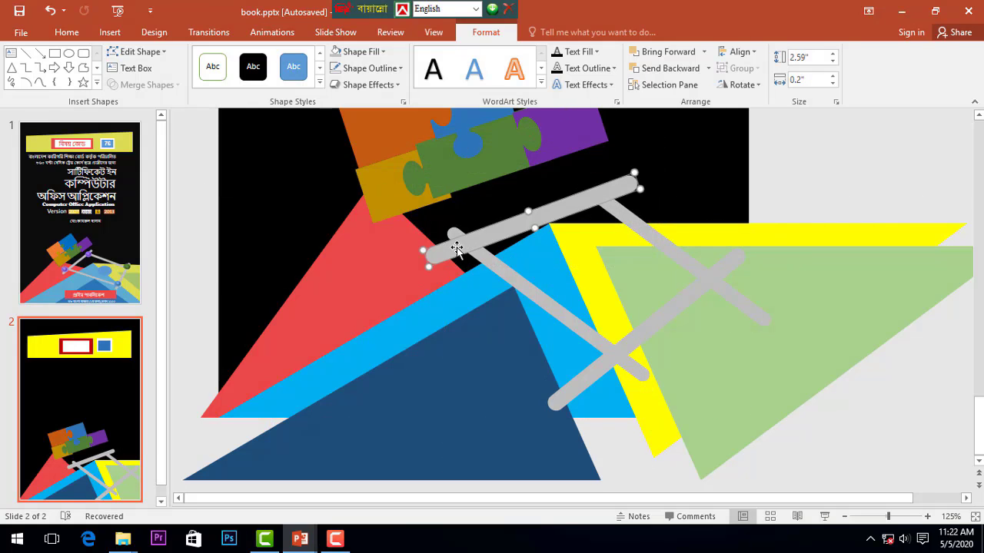
click(452, 232)
mouse_move(451, 222)
mouse_down()
mouse_move(463, 244)
mouse_move(447, 246)
mouse_up()
click(442, 251)
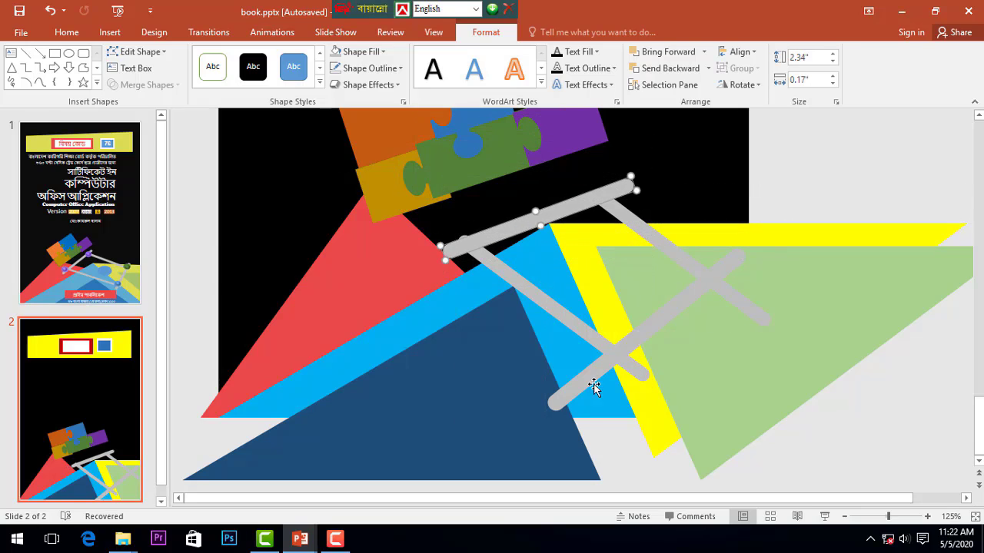
Trim the down-right bar's lower end and move the diagonal bar into position.
click(557, 403)
click(642, 374)
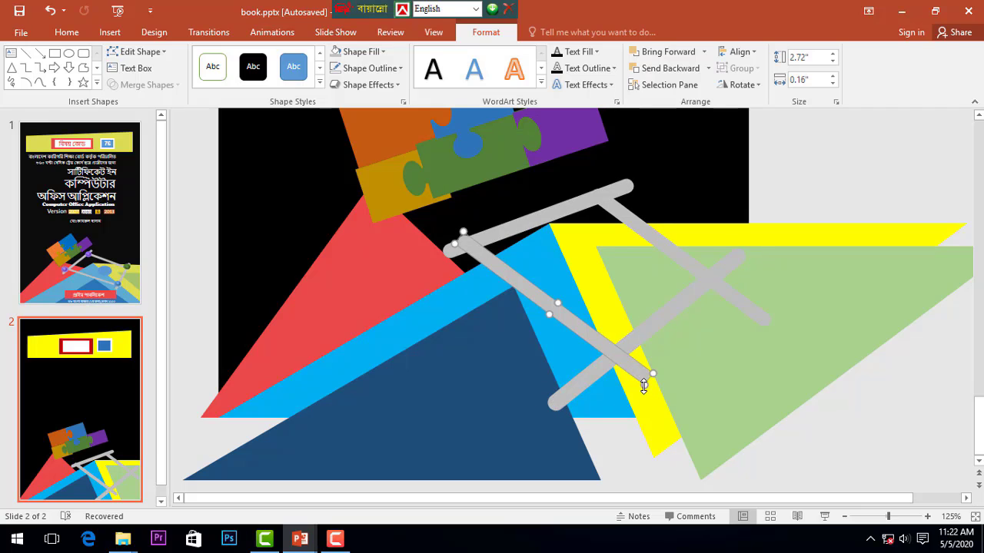
drag(644, 386, 618, 363)
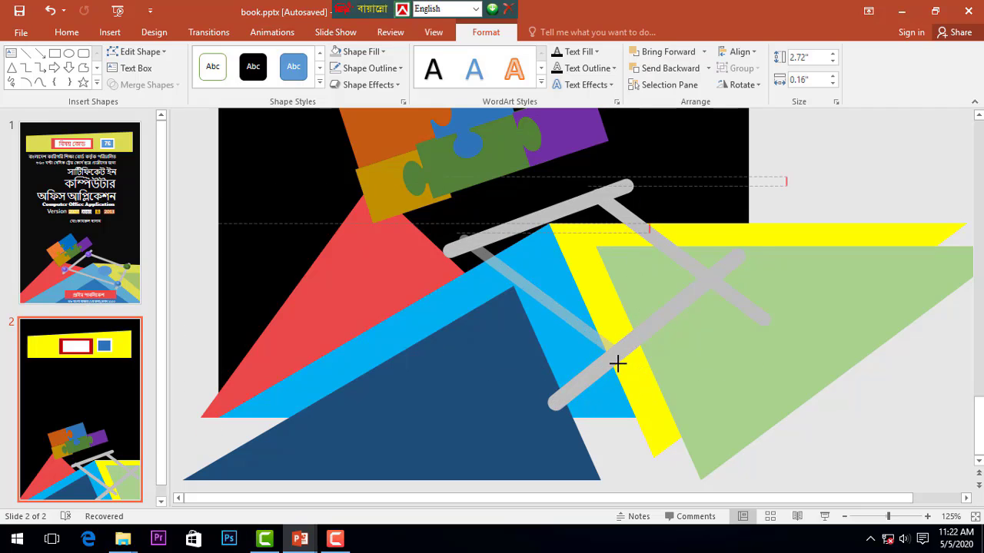
click(569, 394)
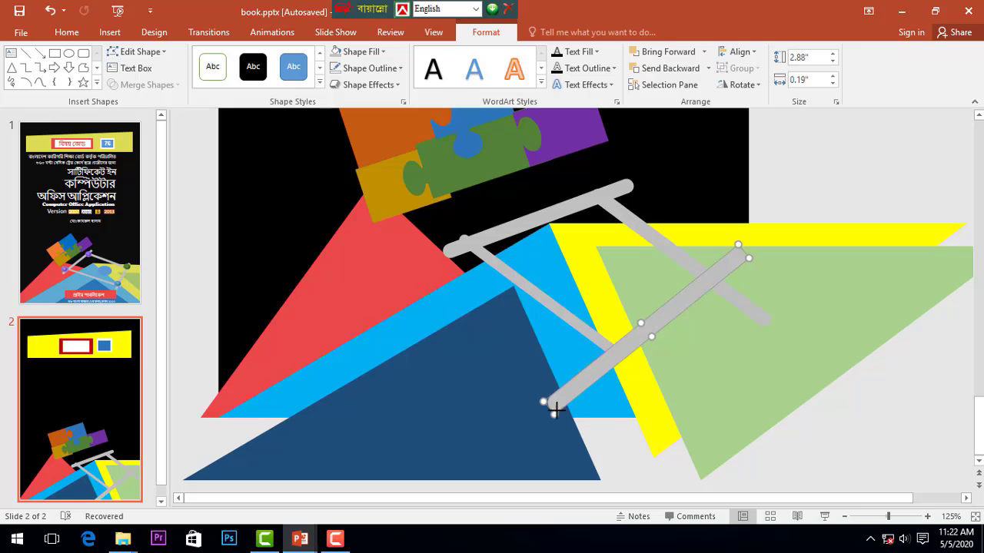
drag(555, 409, 590, 381)
Shorten the upper-right bar to meet the top bar and align the 1.98" × 0.23" crossing bar's ends.
click(767, 322)
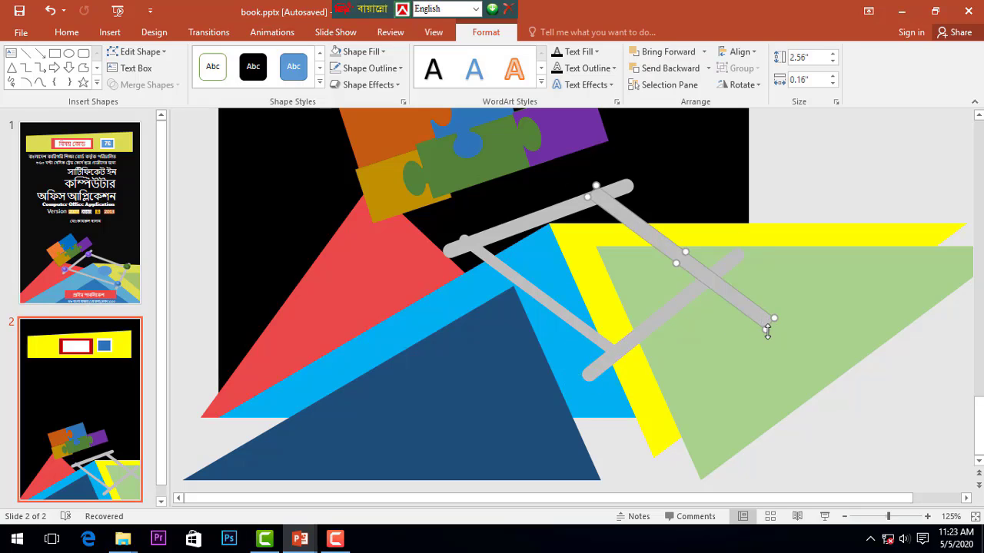
drag(767, 330, 717, 288)
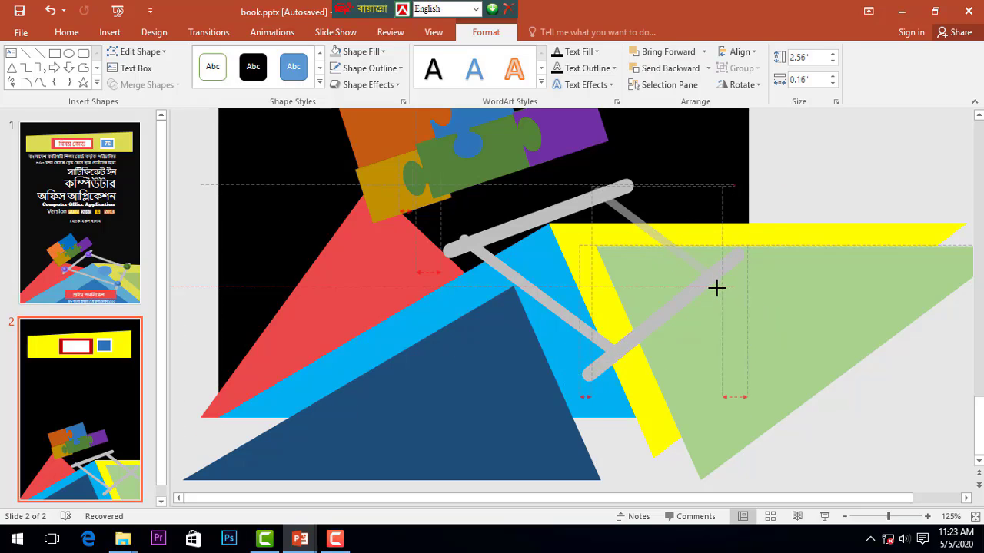
drag(717, 289, 718, 288)
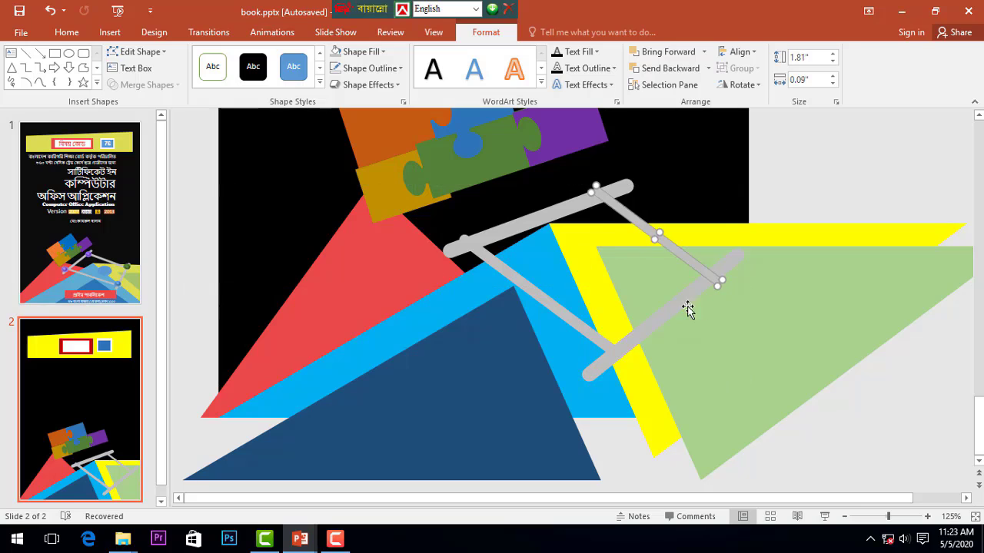
drag(669, 314, 667, 329)
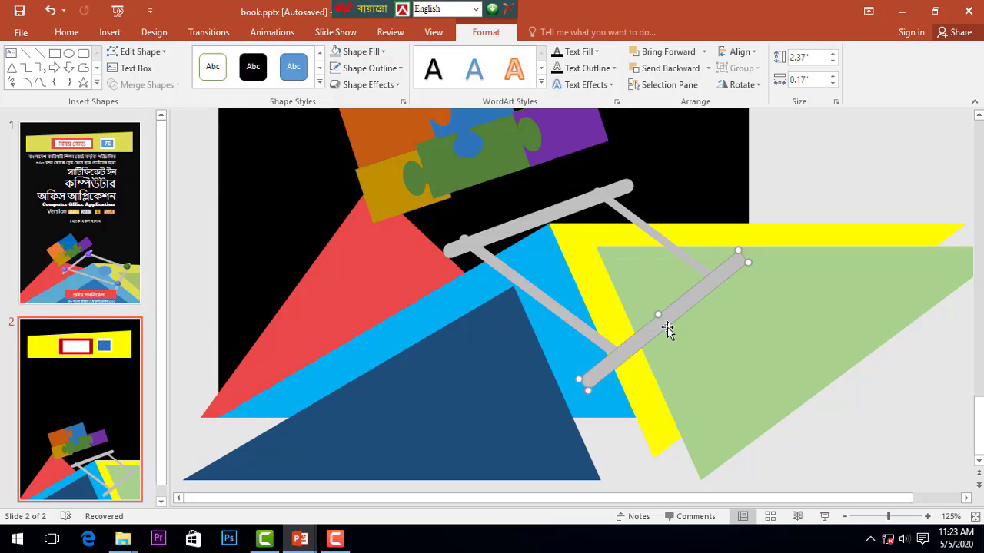
drag(740, 248, 718, 273)
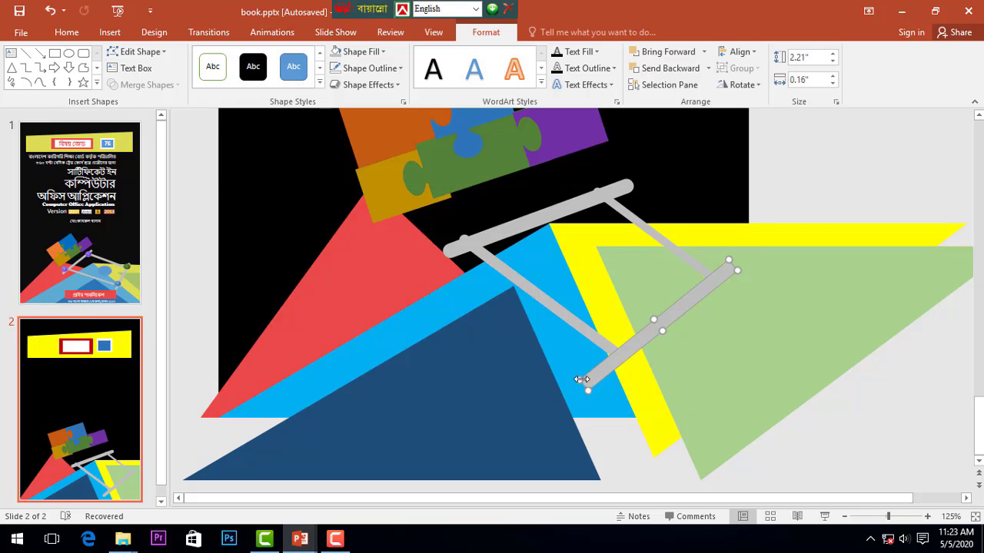
mouse_move(581, 379)
mouse_down()
mouse_move(617, 335)
mouse_move(637, 356)
mouse_up()
ctrl+scroll(712, 357, down, 5)
ctrl+scroll(676, 380, up, 5)
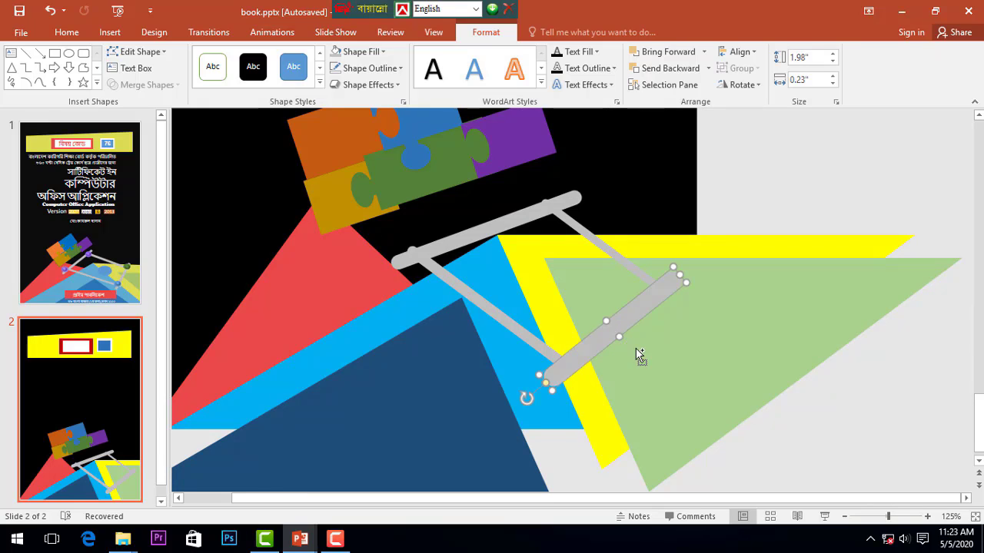
ctrl+scroll(666, 365, down, 5)
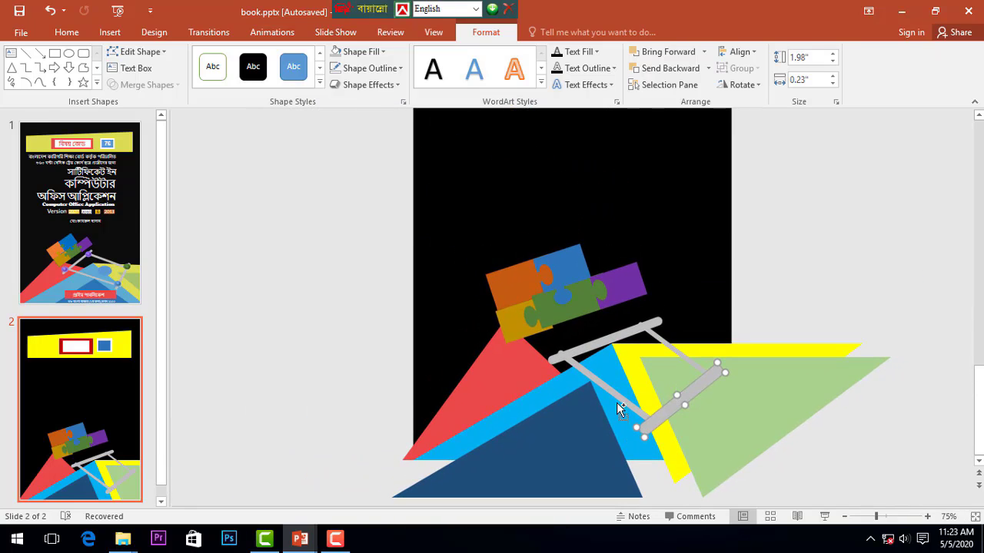
Delete the green triangle lying under the grey bars.
shift+click(607, 383)
shift+click(607, 338)
shift+click(669, 352)
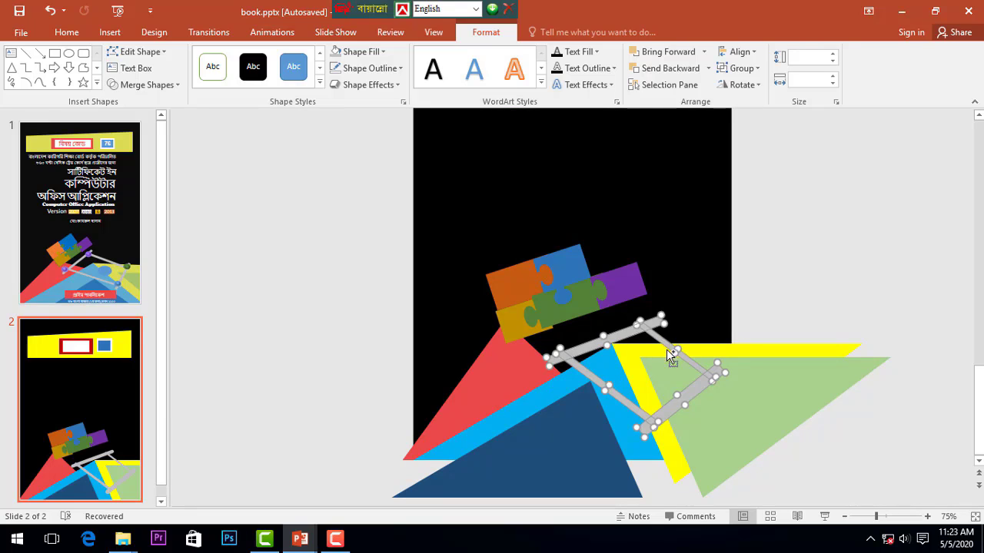
click(663, 389)
key(Delete)
Move the lower-right, right diagonal and top grey bars together over the yellow triangle.
click(637, 377)
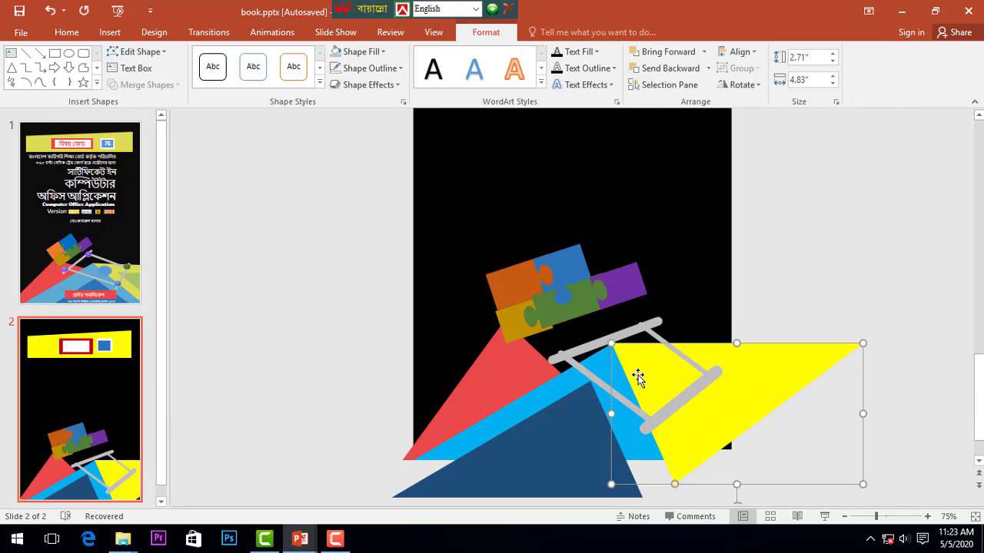
click(652, 417)
shift+click(679, 350)
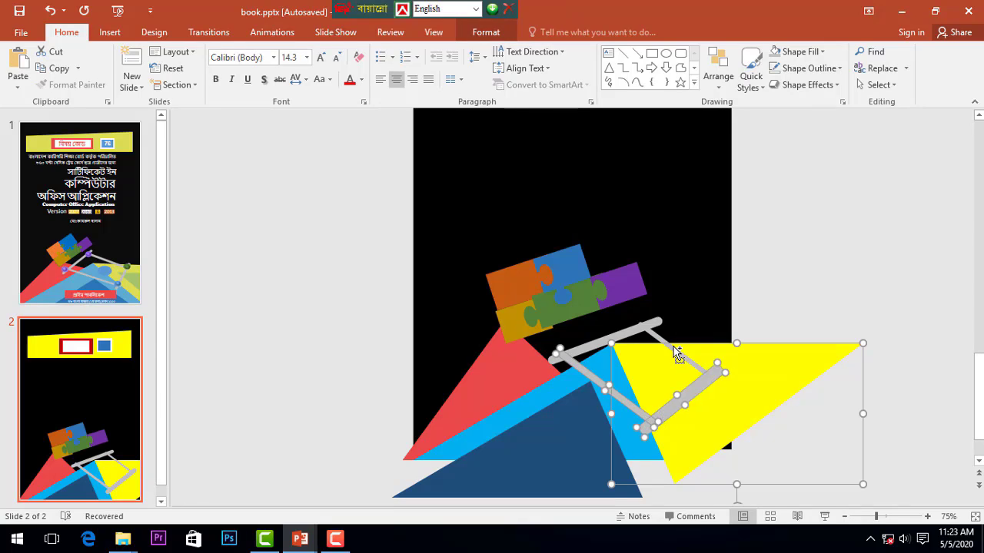
shift+click(667, 355)
shift+click(628, 340)
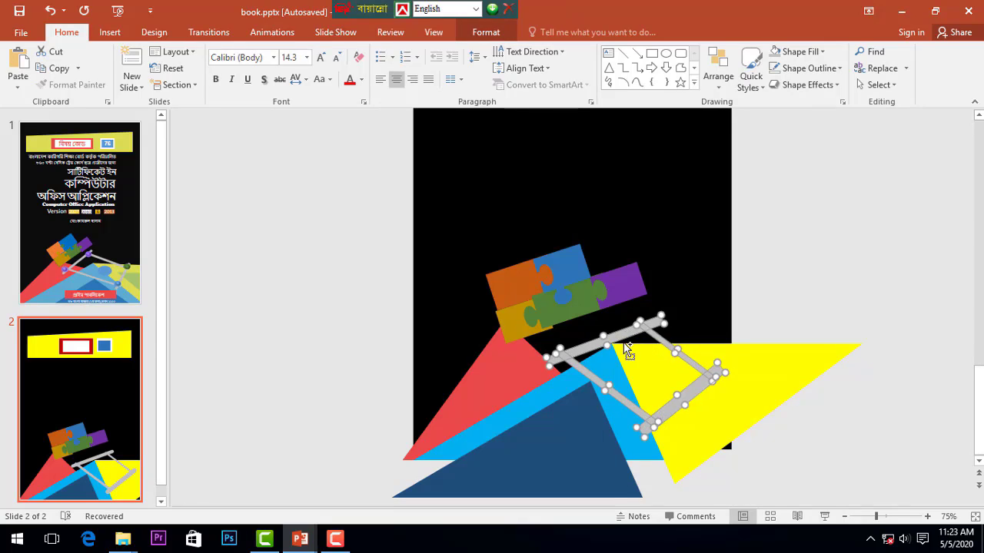
mouse_move(628, 355)
mouse_down()
mouse_move(644, 374)
mouse_move(582, 365)
mouse_up()
key(Right)
key(Right)
key(Down)
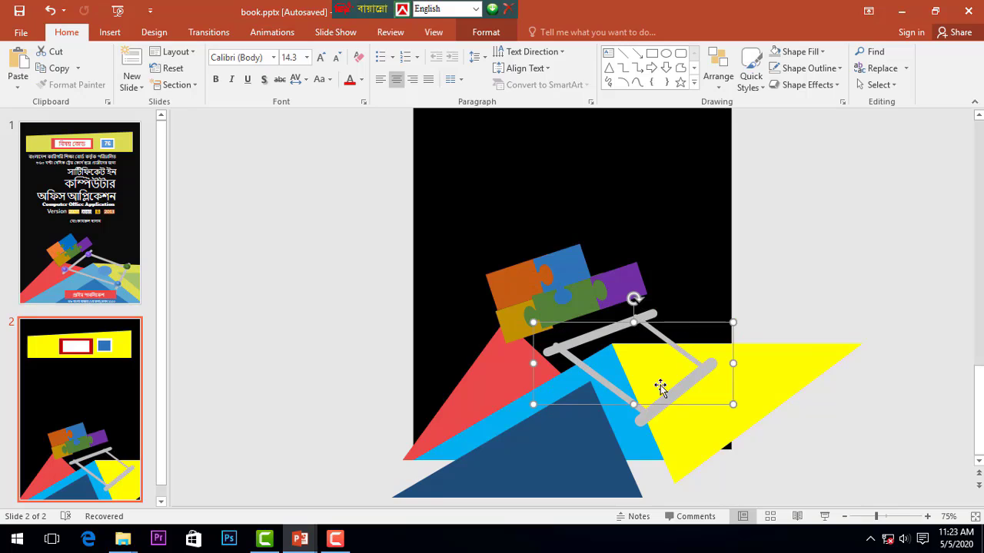
Nudge the lower-right grey bar slightly up-left so its ends meet both slanted bars.
click(654, 407)
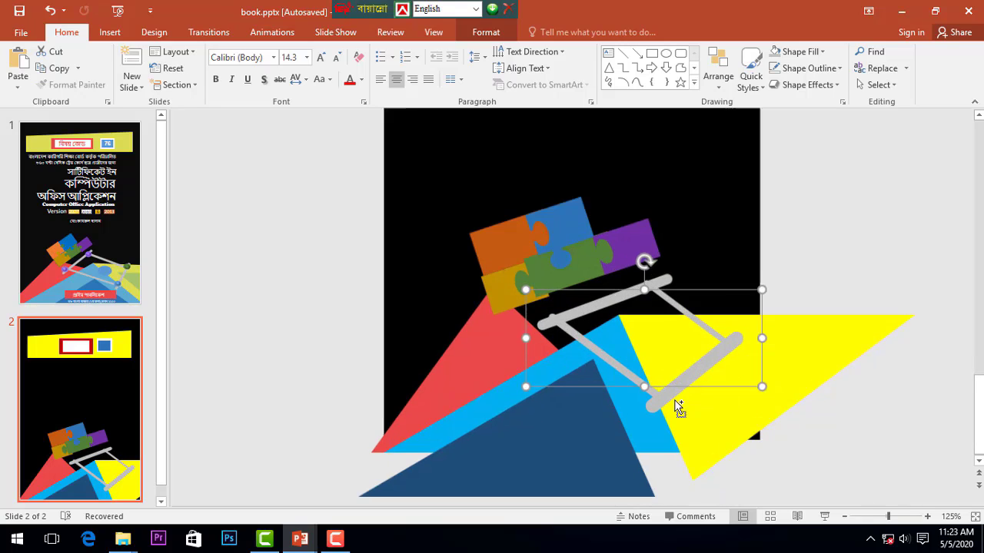
ctrl+scroll(669, 376, up, 7)
drag(654, 385, 652, 377)
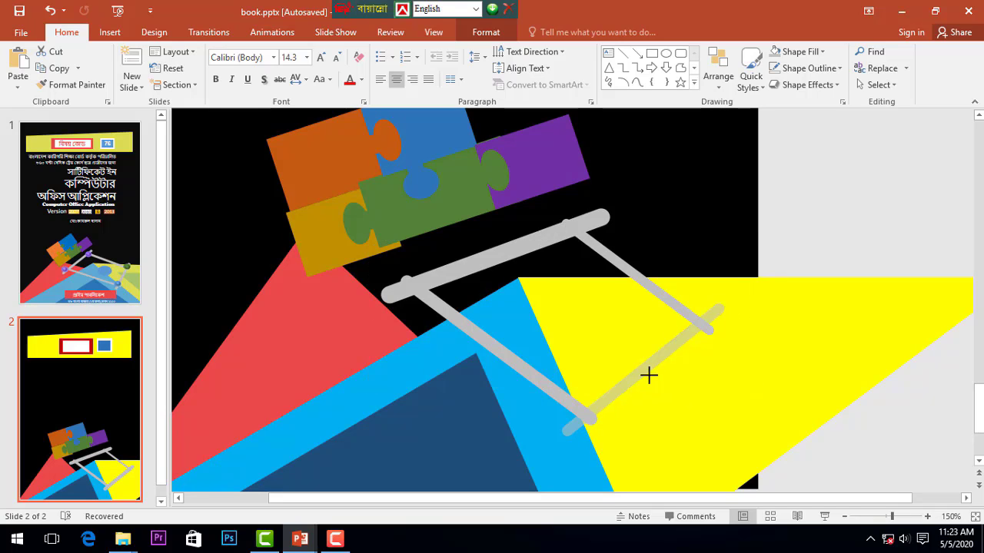
ctrl+scroll(742, 381, down, 4)
ctrl+scroll(806, 297, down, 2)
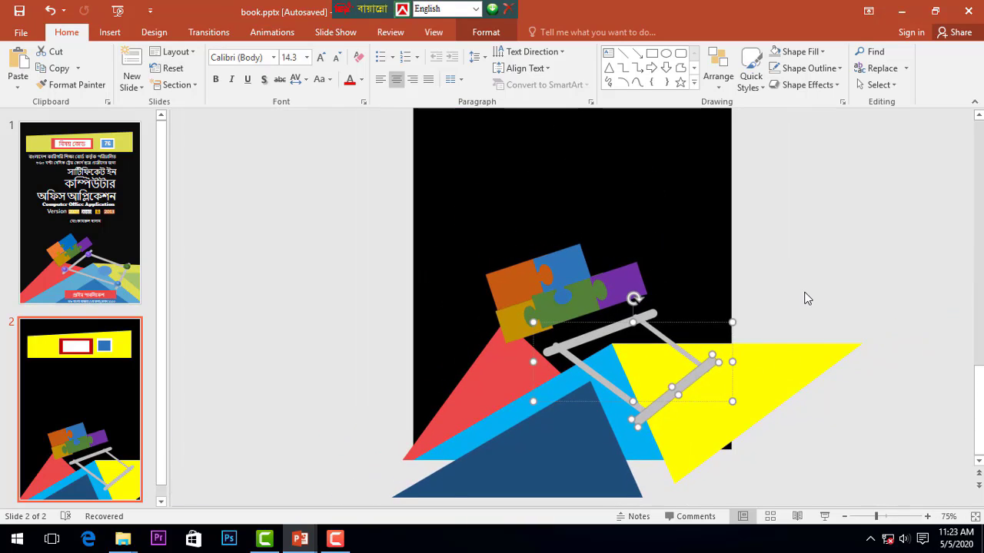
click(806, 296)
Delete all four grey bars of the frame on slide 2.
ctrl+scroll(767, 378, down, 2)
ctrl+scroll(722, 415, down, 3)
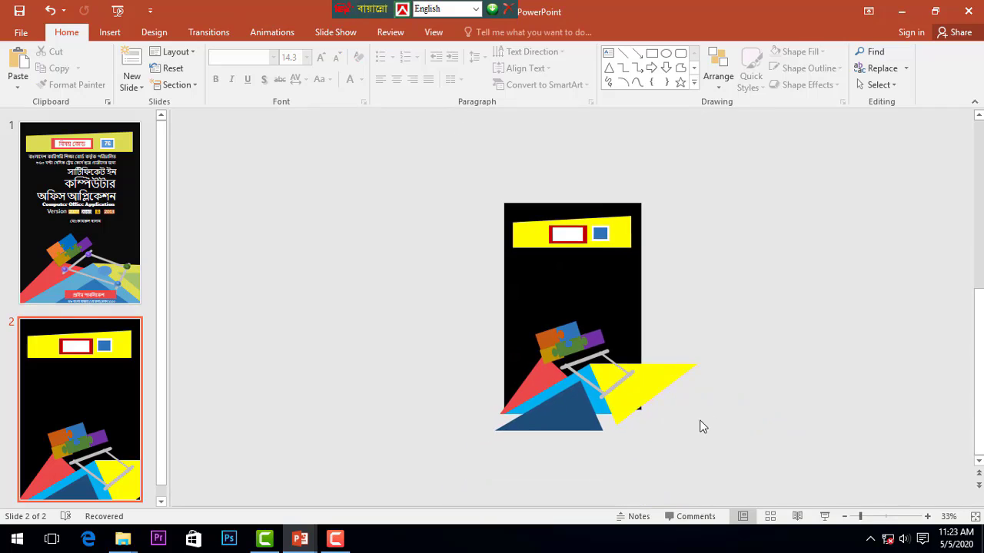
ctrl+scroll(676, 422, up, 3)
ctrl+scroll(649, 415, up, 1)
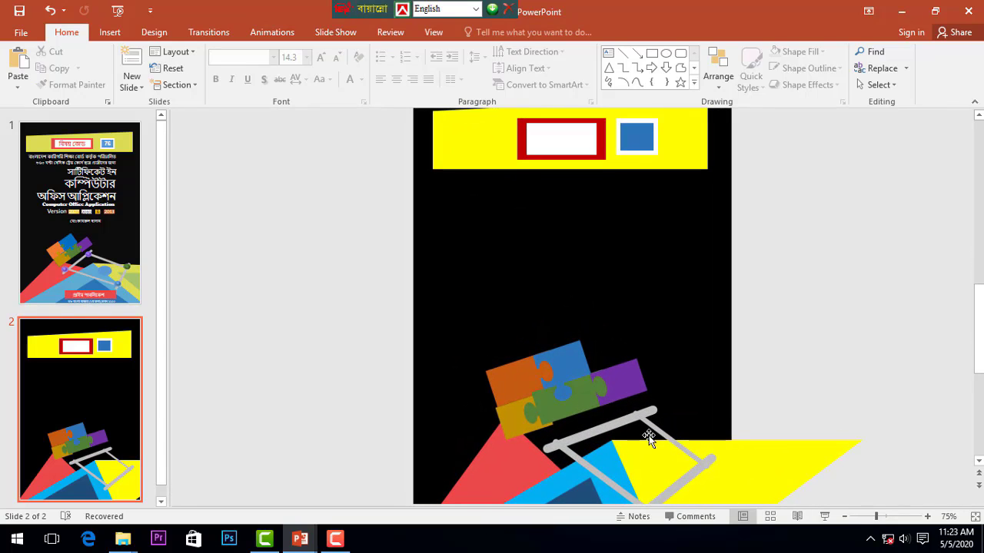
click(633, 427)
scroll(633, 429, down, 2)
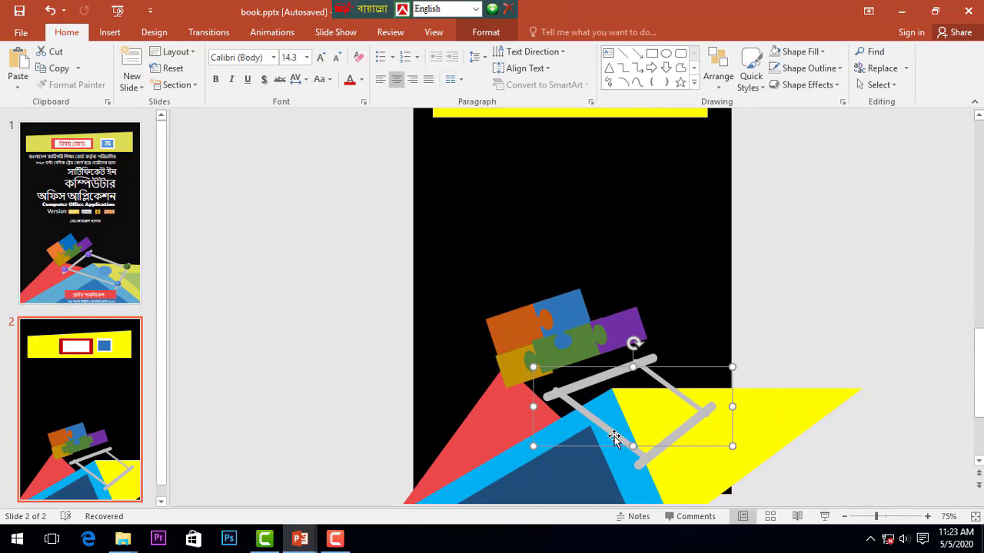
click(628, 448)
key(Delete)
click(676, 434)
key(Delete)
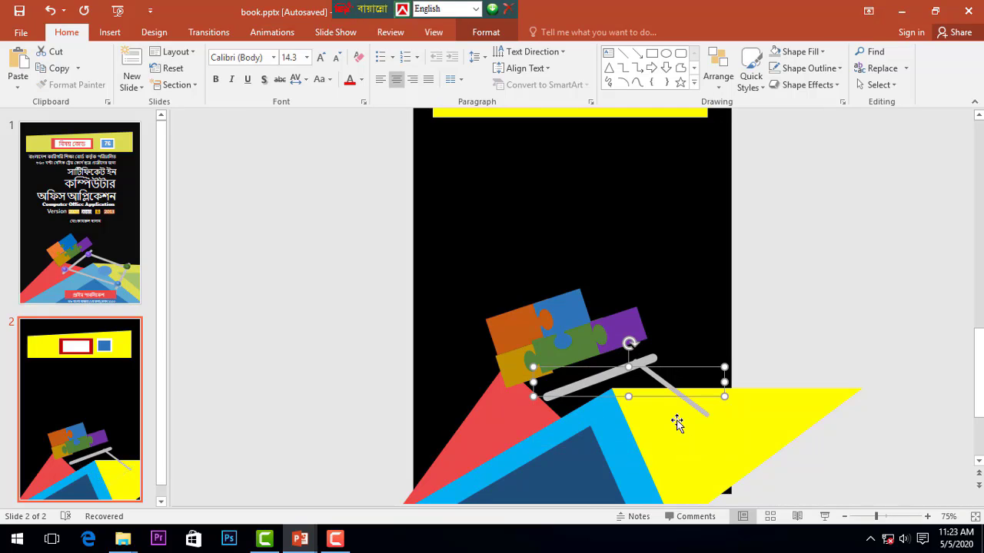
click(659, 382)
key(Delete)
click(633, 374)
click(624, 373)
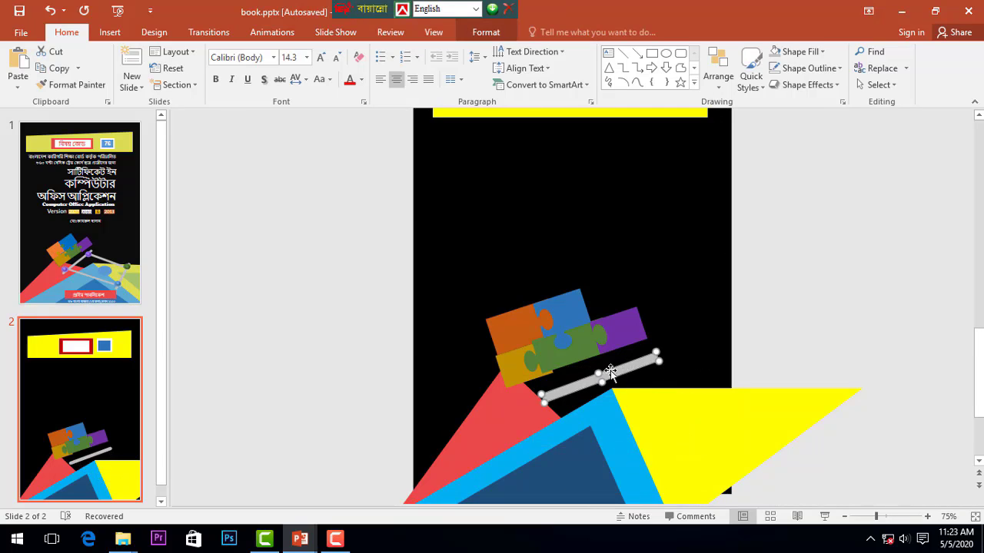
key(Delete)
scroll(552, 369, up, 3)
On slide 1, group the four grey bars and copy the group.
click(655, 386)
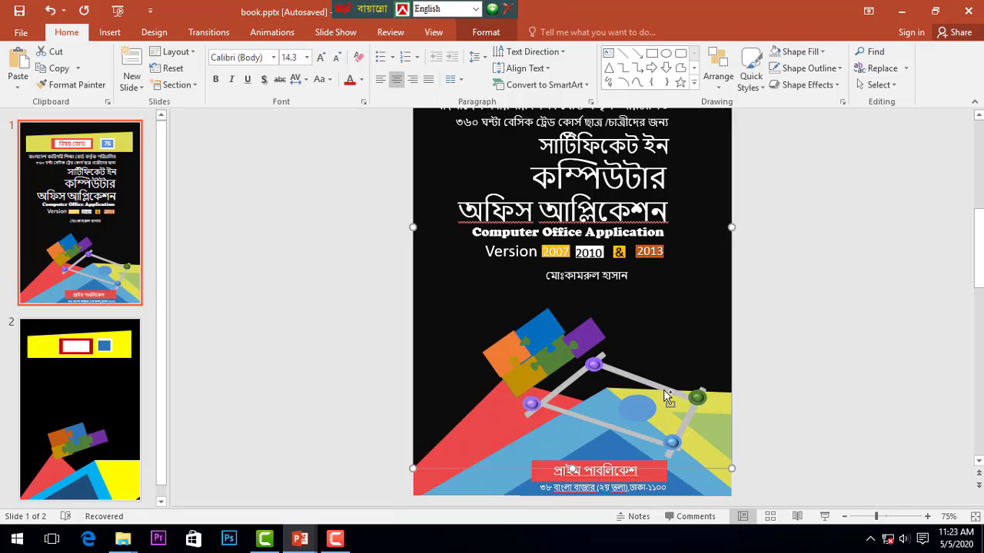
click(659, 386)
shift+click(682, 419)
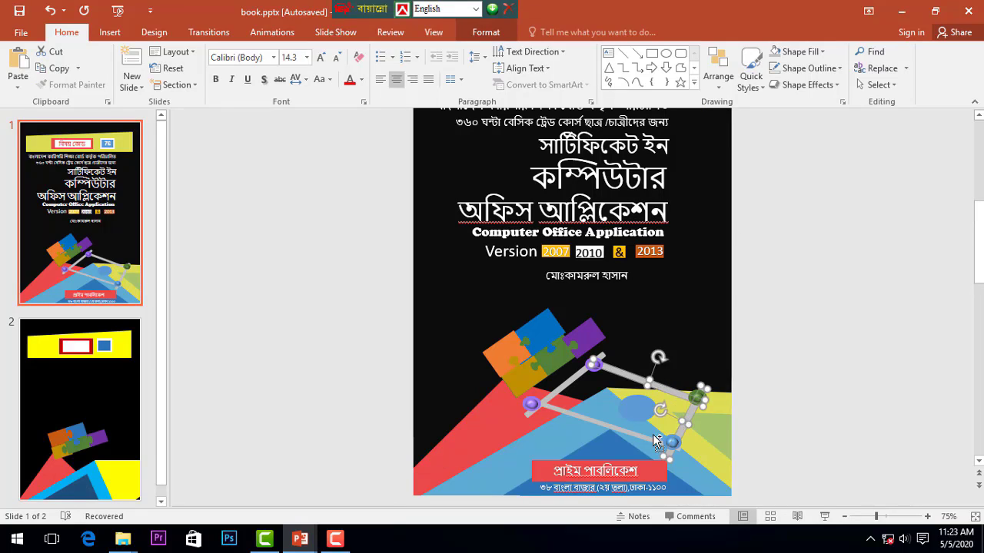
shift+click(614, 429)
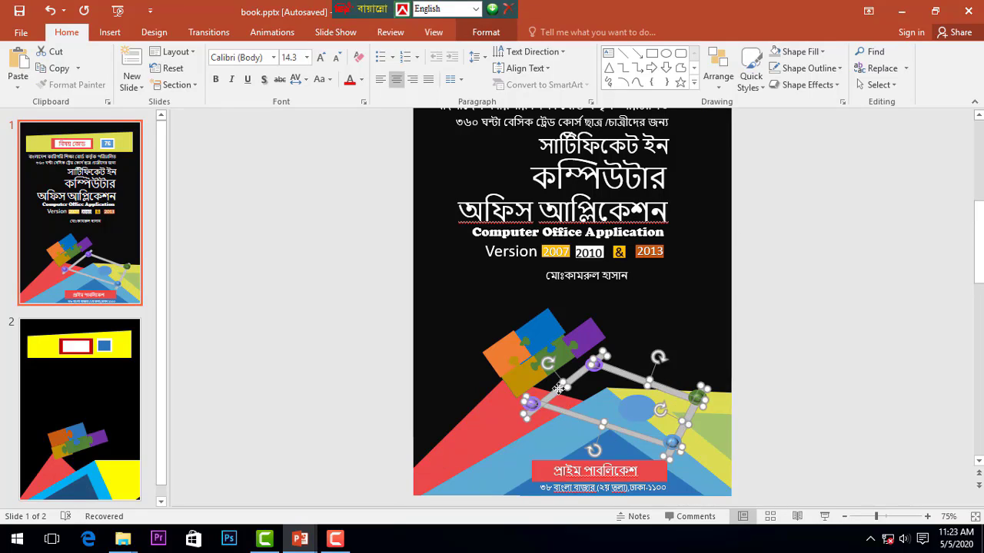
key(ctrl+g)
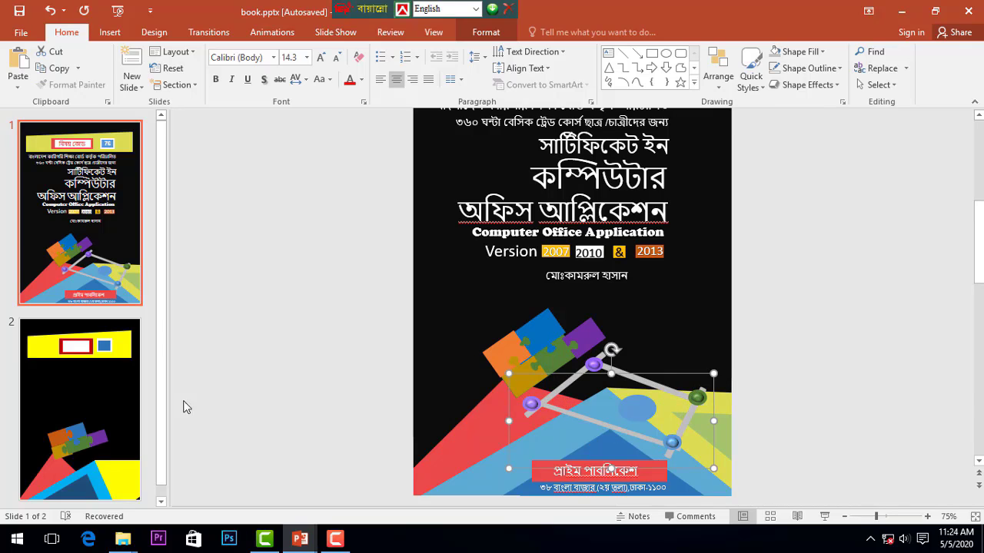
key(Page_Down)
Paste the grey-bar frame onto slide 2 and align it over the yellow triangle.
key(ctrl+v)
mouse_move(648, 445)
mouse_down()
mouse_move(660, 415)
mouse_move(669, 427)
mouse_move(645, 427)
mouse_up()
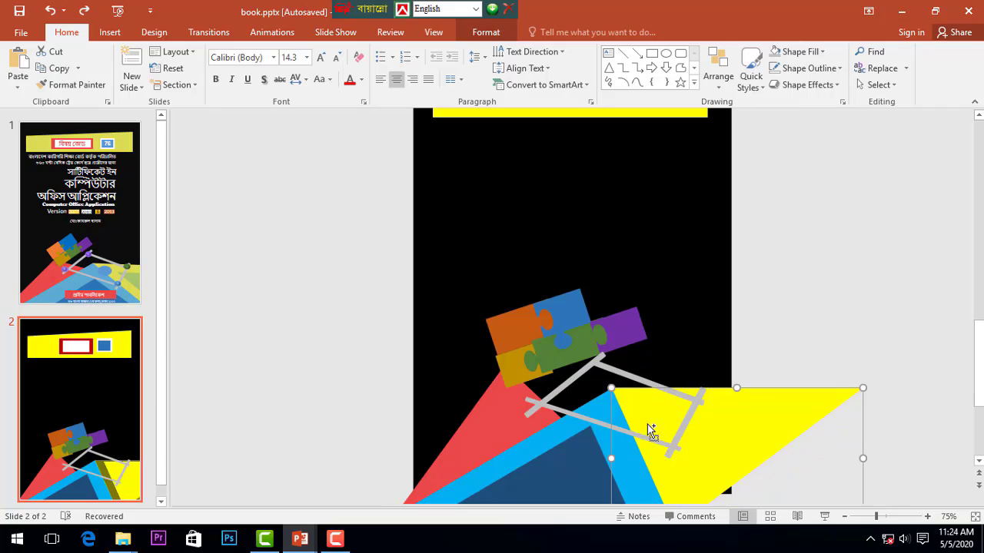
click(626, 372)
drag(618, 374, 643, 376)
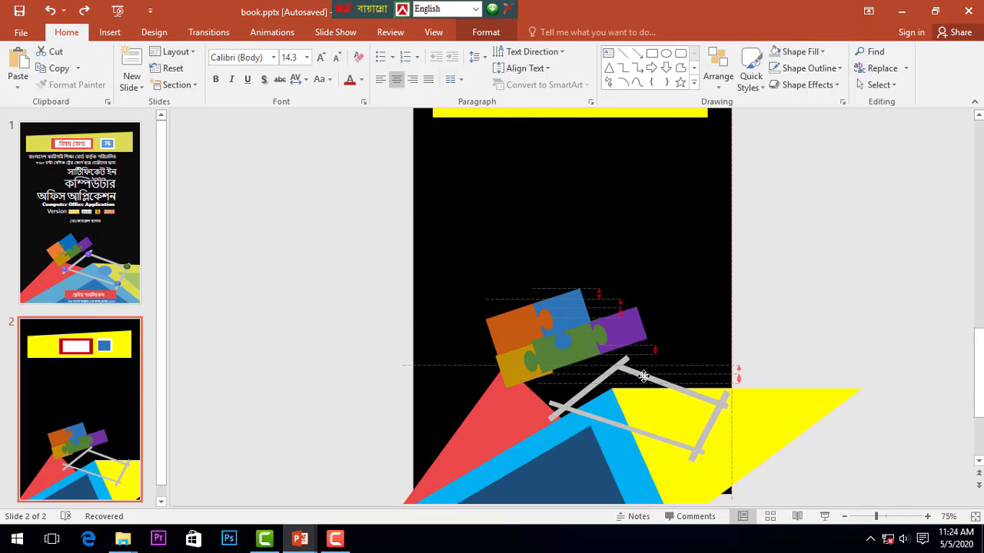
Draw a blue oval of about 0.54" × 0.59".
click(109, 32)
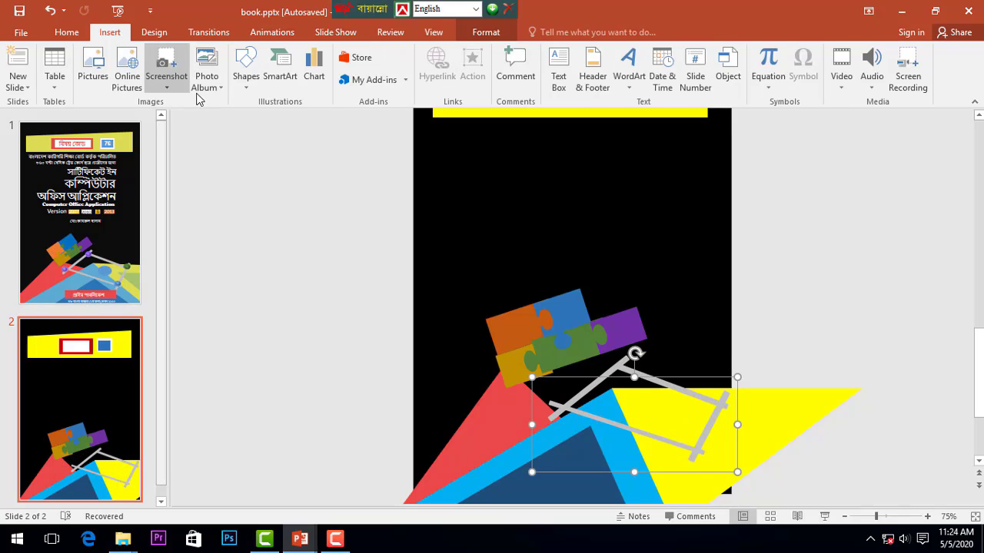
click(246, 81)
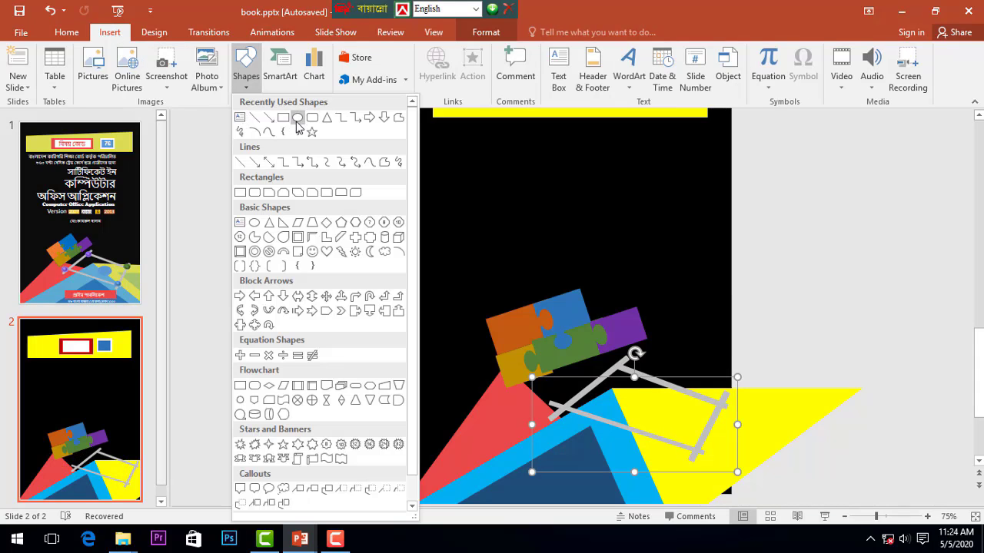
click(296, 122)
drag(498, 179, 509, 200)
scroll(505, 211, up, 5)
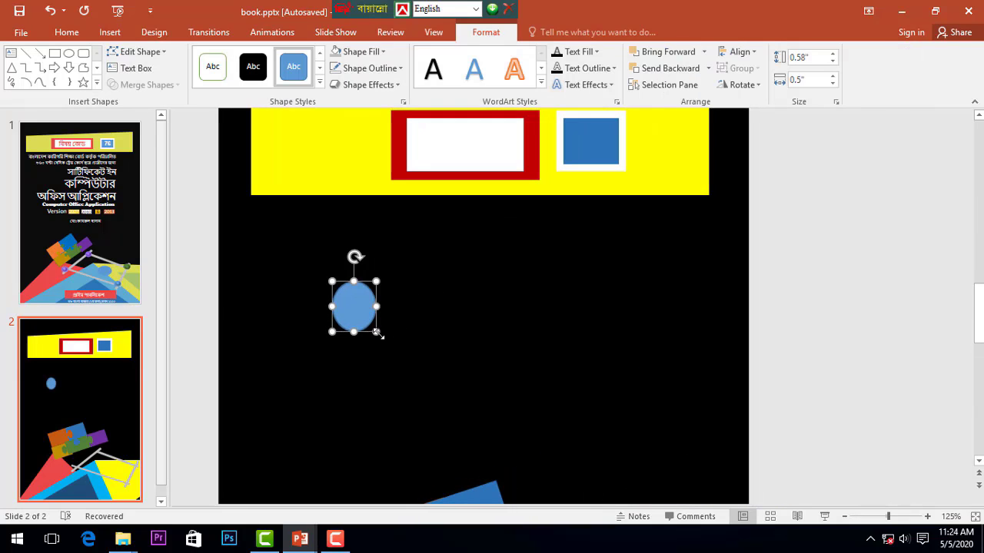
drag(376, 331, 384, 328)
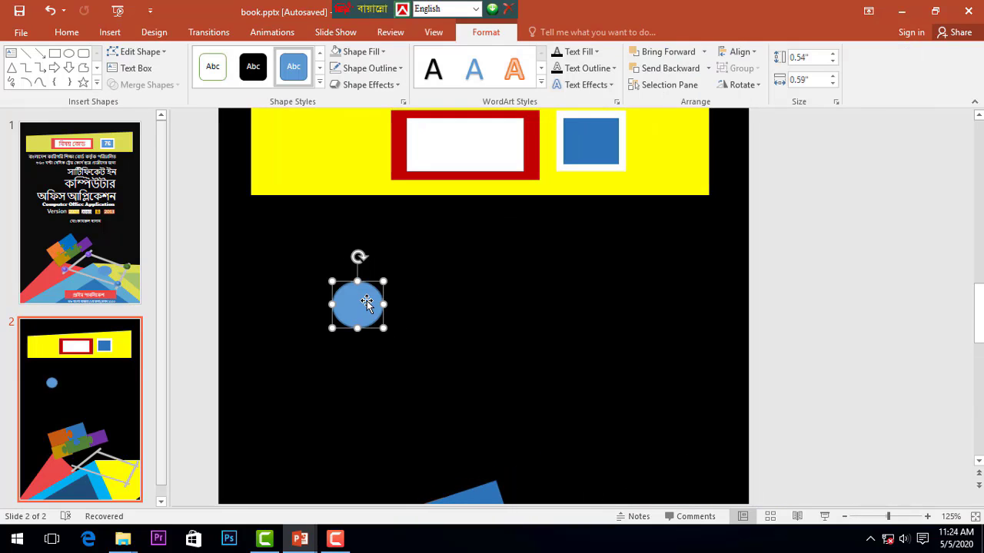
Duplicate the oval, shrink the copy into a small inner circle, and remove its outline.
key(ctrl+d)
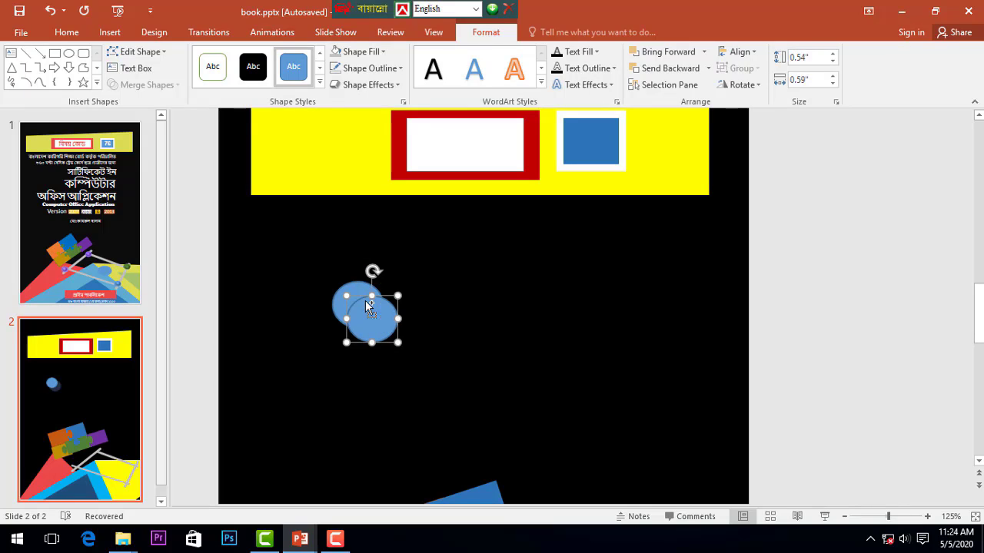
mouse_move(397, 342)
mouse_down()
mouse_move(365, 307)
mouse_move(385, 332)
mouse_move(374, 318)
mouse_up()
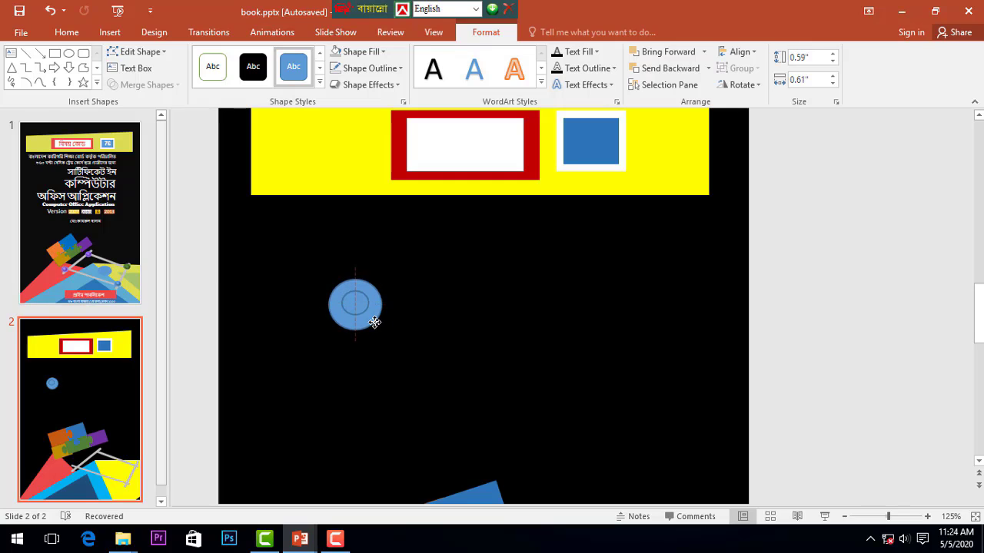
key(ctrl+z)
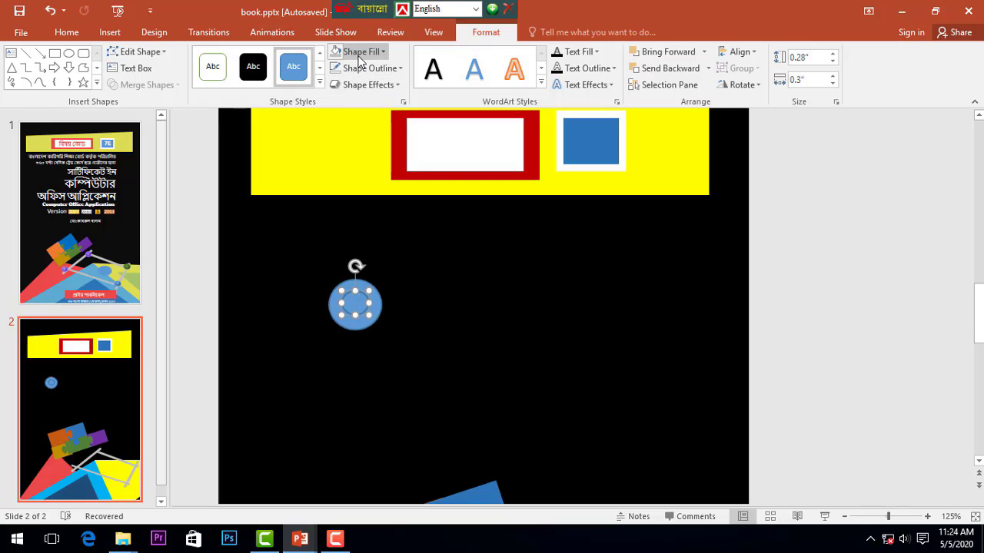
click(361, 68)
click(384, 224)
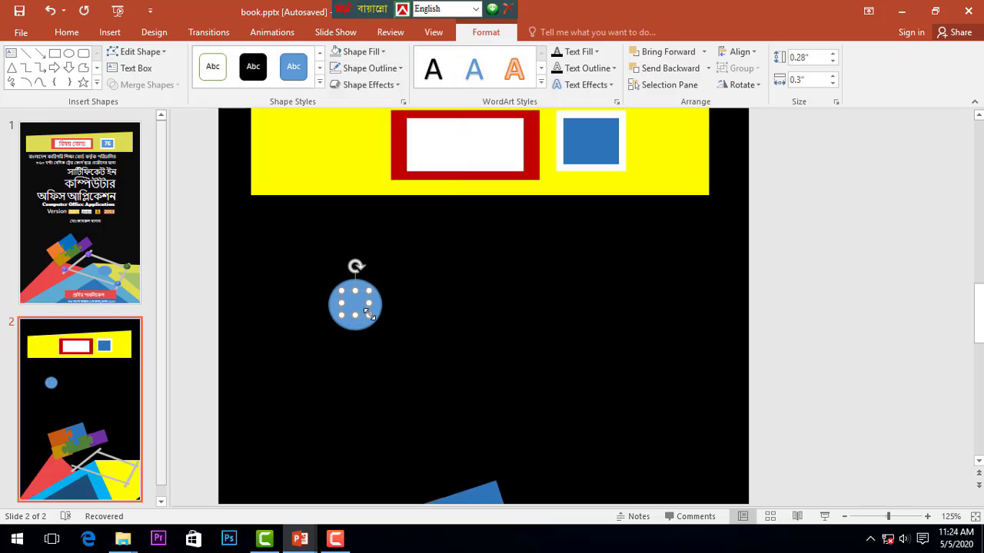
Check the fill colour and shape effect options for the larger circle.
click(379, 306)
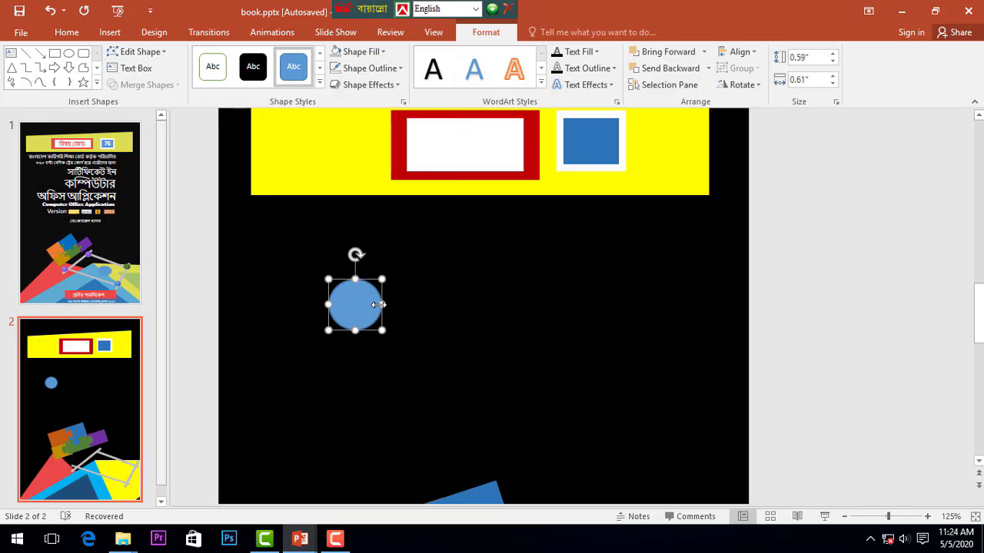
click(361, 54)
click(306, 96)
click(349, 85)
mouse_move(373, 301)
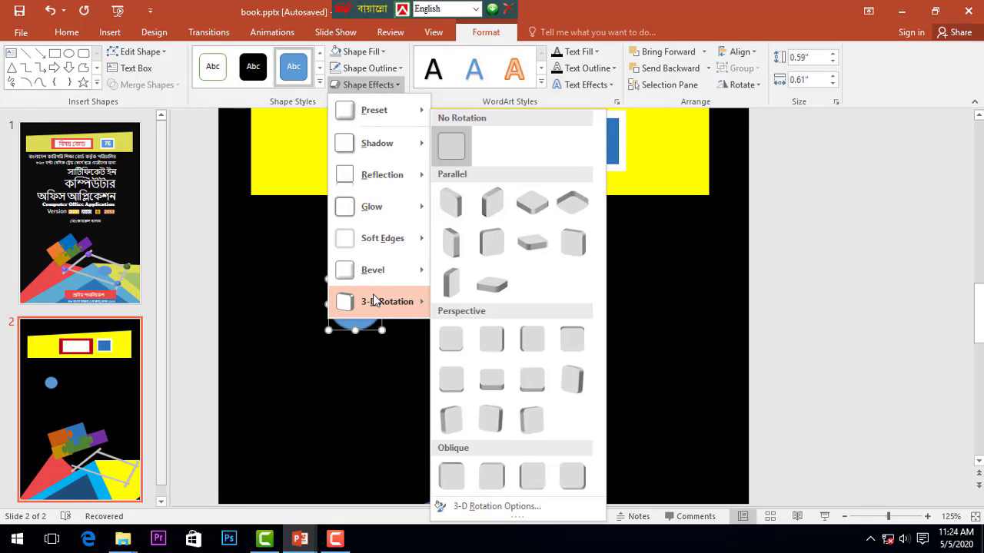
mouse_move(376, 275)
click(352, 369)
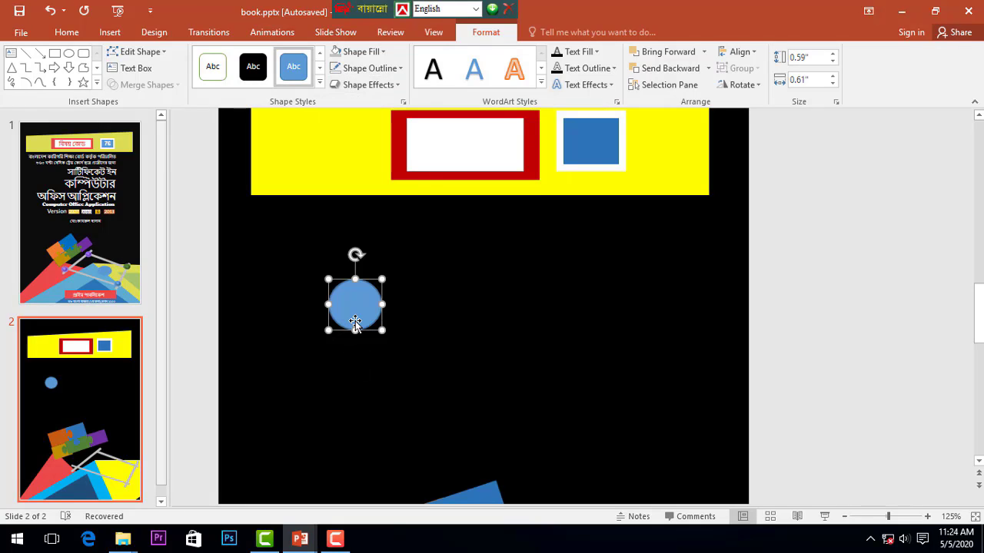
Give the small inner circle a bevel effect and enlarge it to 0.34" × 0.31".
click(356, 305)
click(374, 90)
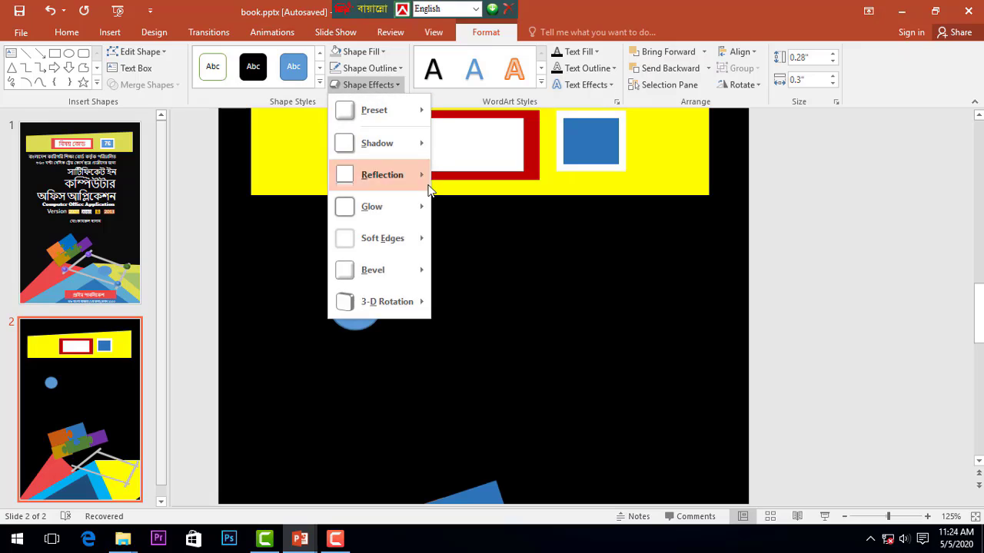
mouse_move(388, 278)
click(458, 348)
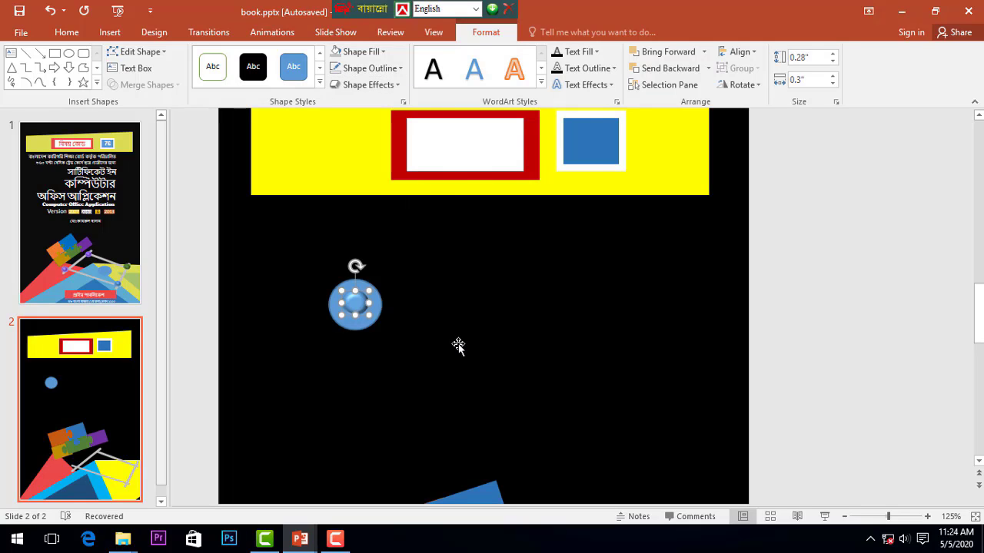
drag(365, 313, 369, 318)
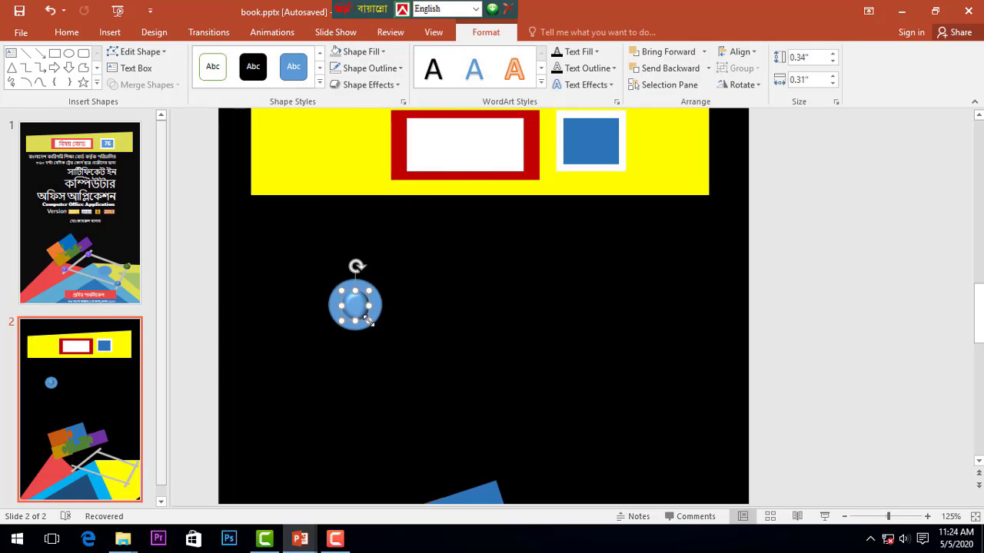
Centre the bevelled circle in the larger one, group them, and place them at the red-blue junction.
scroll(381, 315, up, 5)
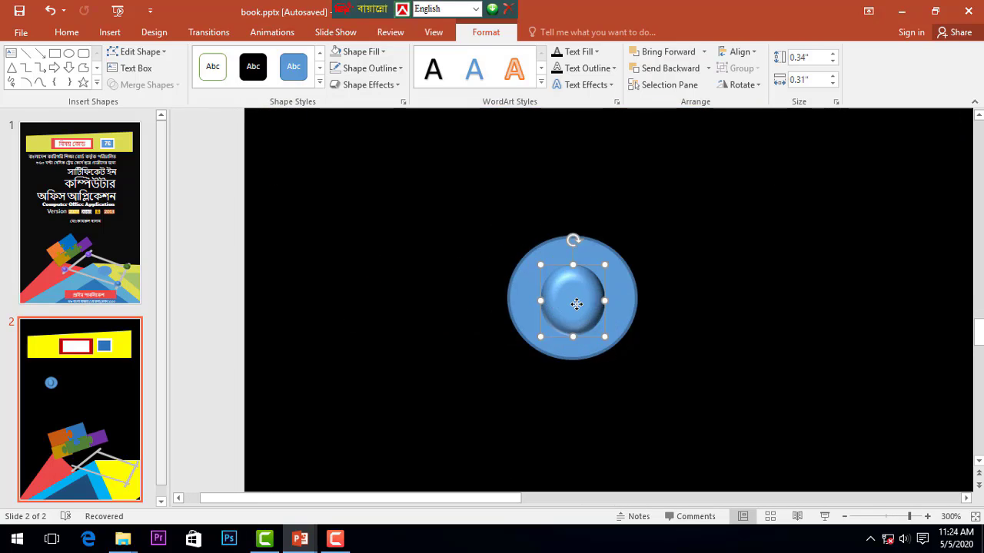
drag(576, 305, 574, 305)
shift+click(549, 260)
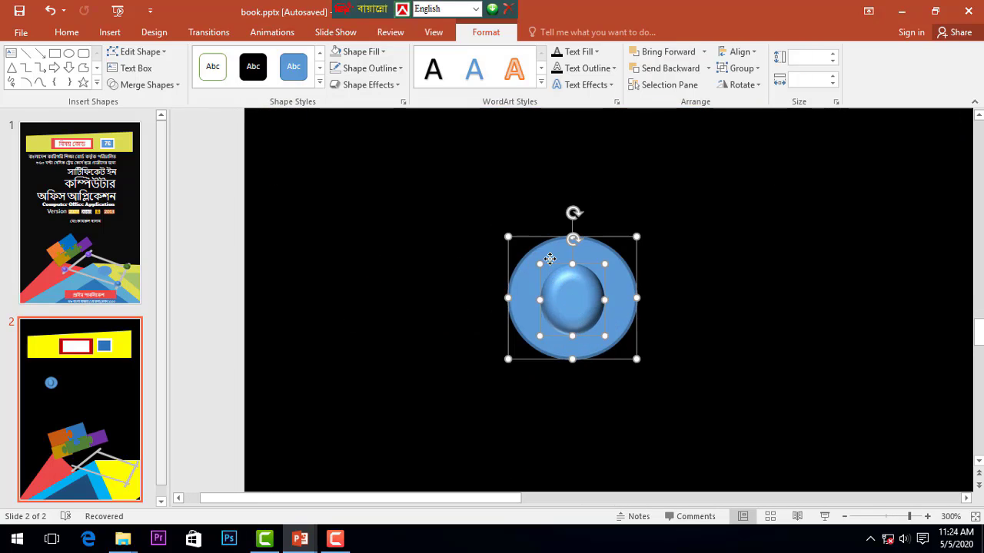
key(ctrl+g)
ctrl+scroll(580, 292, down, 3)
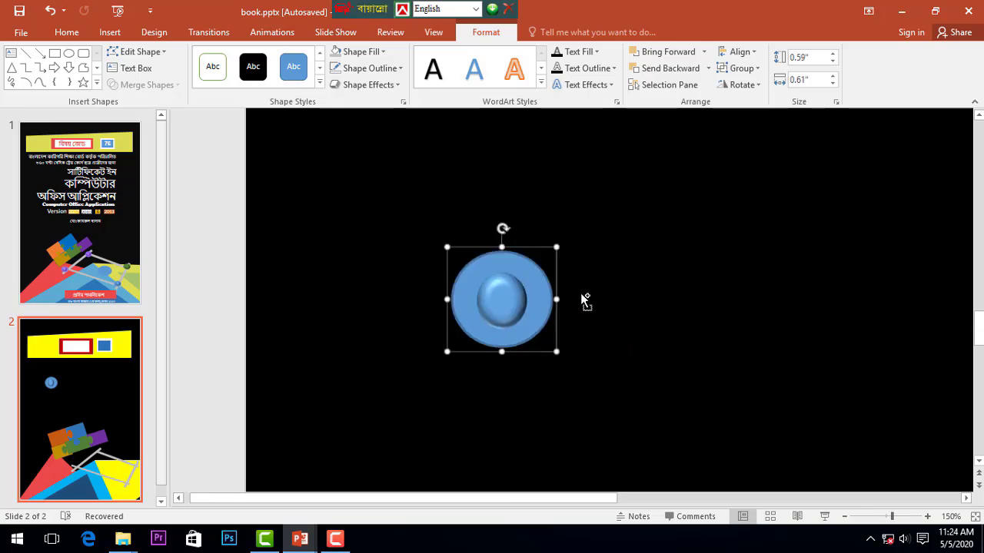
ctrl+scroll(580, 292, down, 5)
mouse_move(510, 247)
mouse_down()
mouse_move(566, 421)
mouse_move(609, 388)
mouse_up()
Duplicate the blue knob twice and place the copies on the yellow triangle's lower right.
key(ctrl+d)
key(ctrl+d)
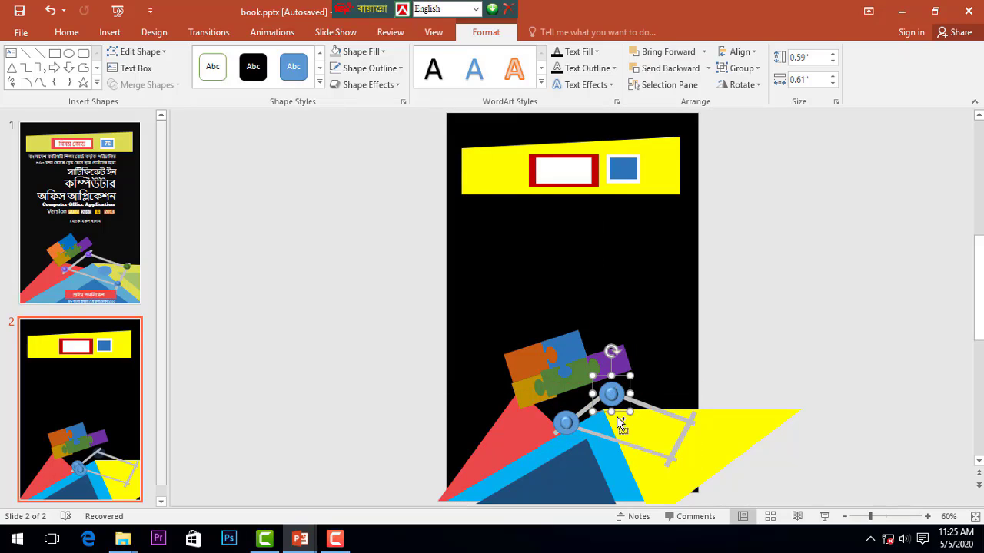
drag(667, 371, 676, 462)
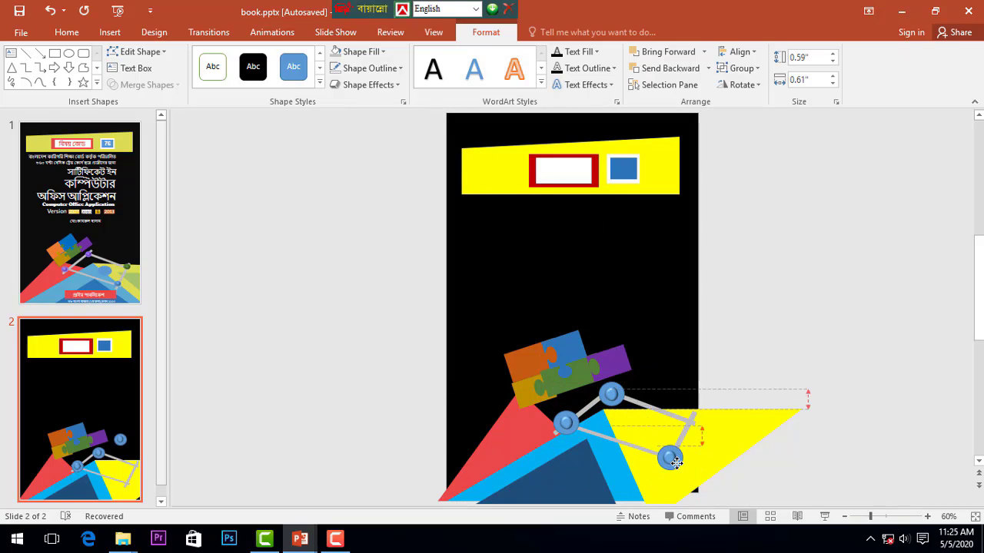
key(ctrl+d)
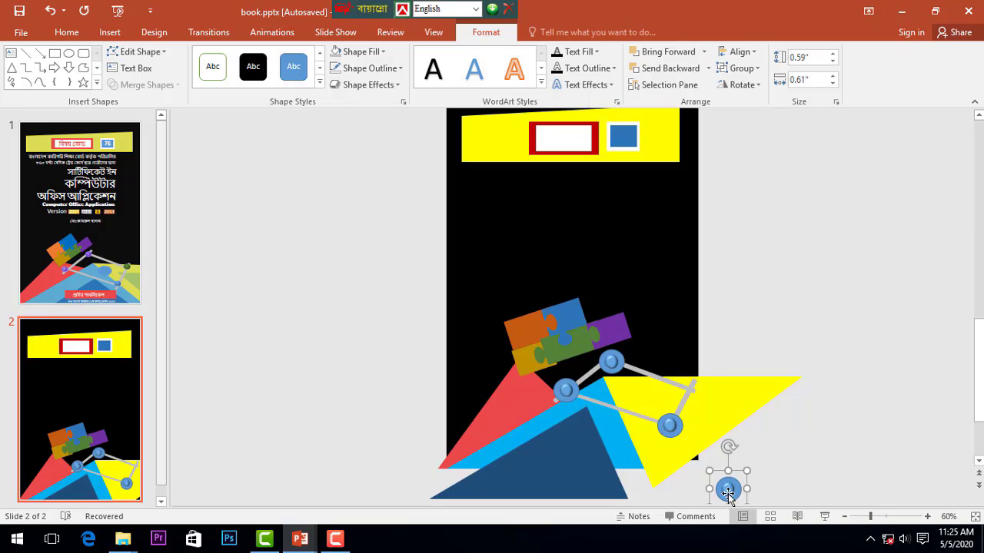
drag(727, 485, 691, 390)
Shrink the new knob to 0.49 by 0.41 inches and shrink the larger lower knob.
scroll(725, 393, up, 2)
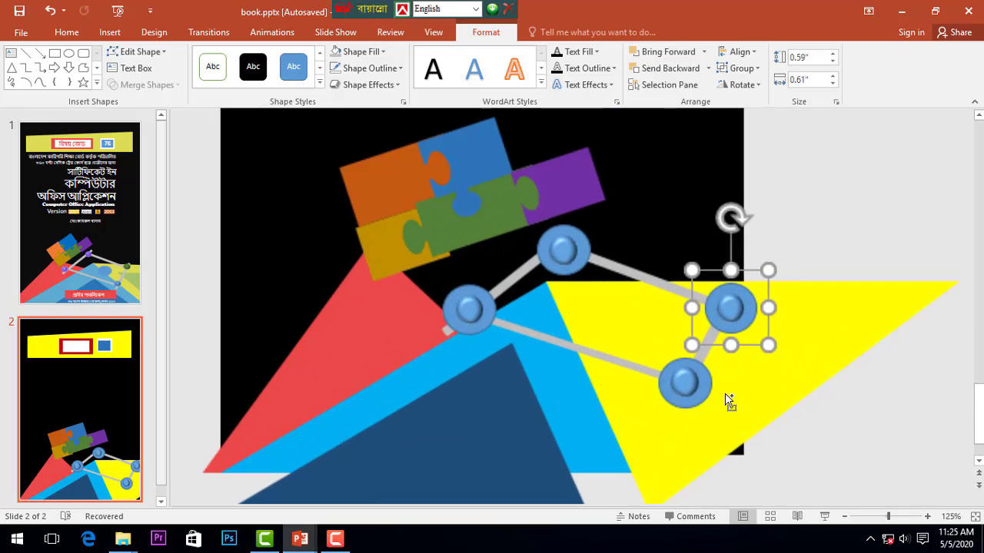
scroll(652, 354, up, 3)
drag(642, 367, 607, 347)
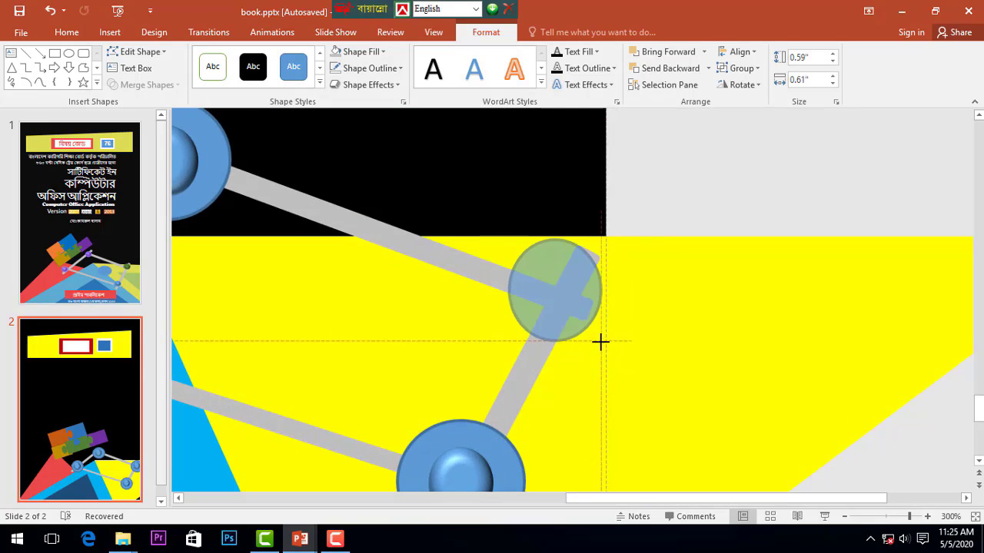
drag(555, 233, 555, 250)
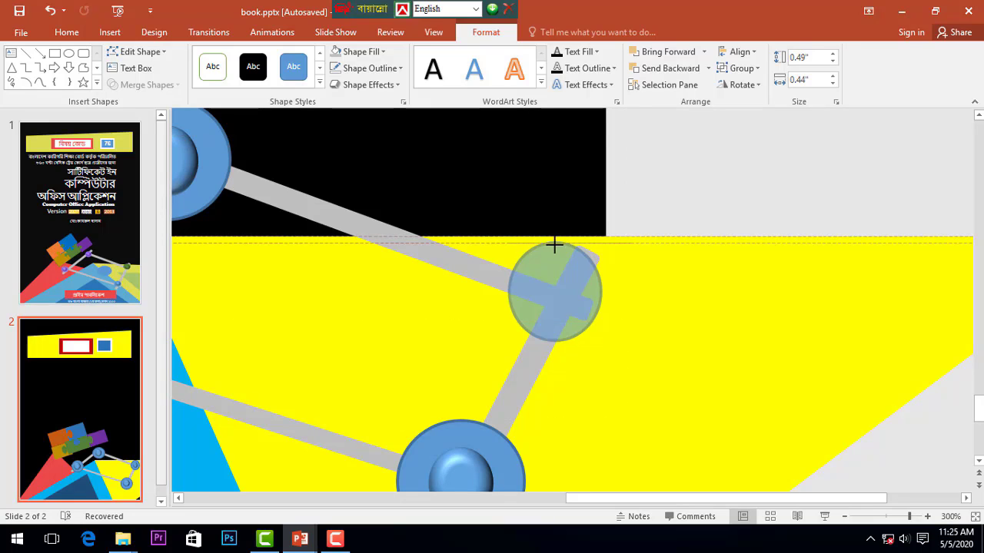
scroll(558, 323, down, 2)
scroll(492, 350, down, 2)
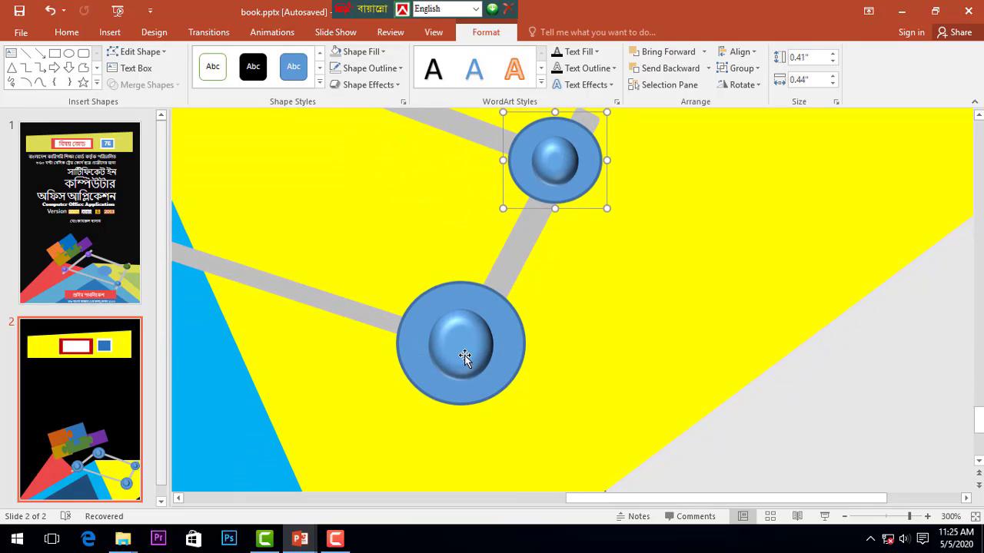
click(466, 359)
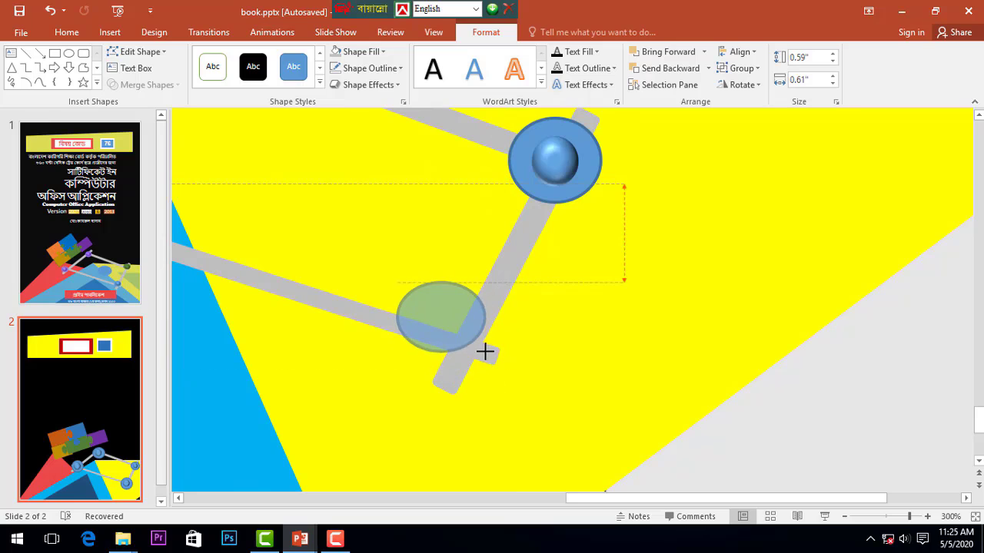
mouse_move(529, 412)
mouse_down()
mouse_move(468, 361)
mouse_move(478, 355)
mouse_move(516, 388)
mouse_up()
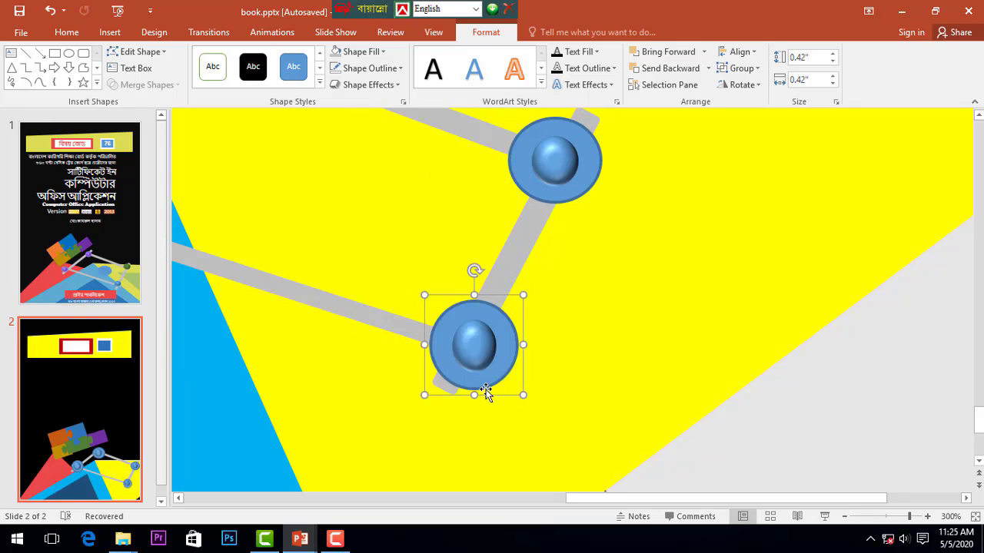
Extend the grey connector arm's lower end down-left and widen the lower knob to 0.47 inch.
click(444, 386)
click(442, 386)
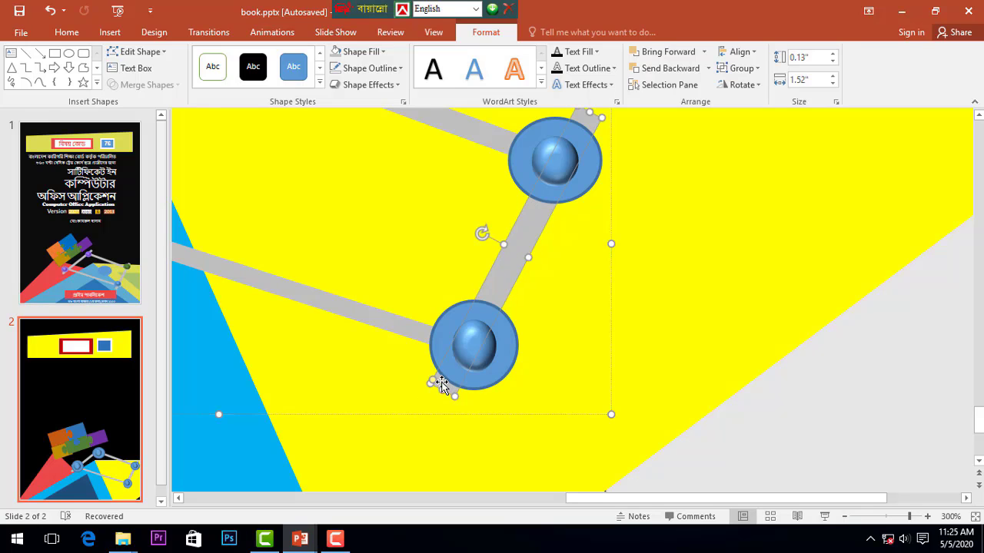
drag(441, 388, 435, 396)
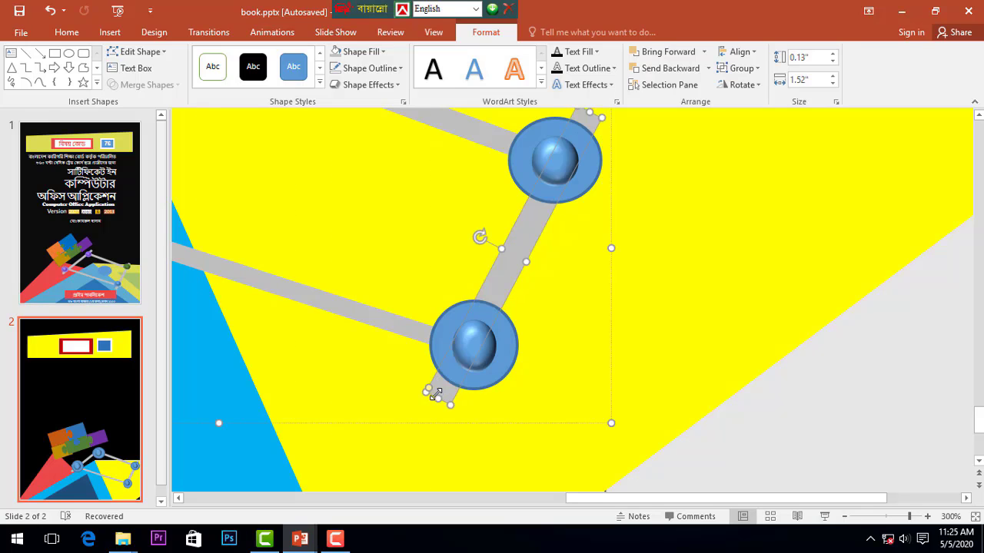
click(492, 367)
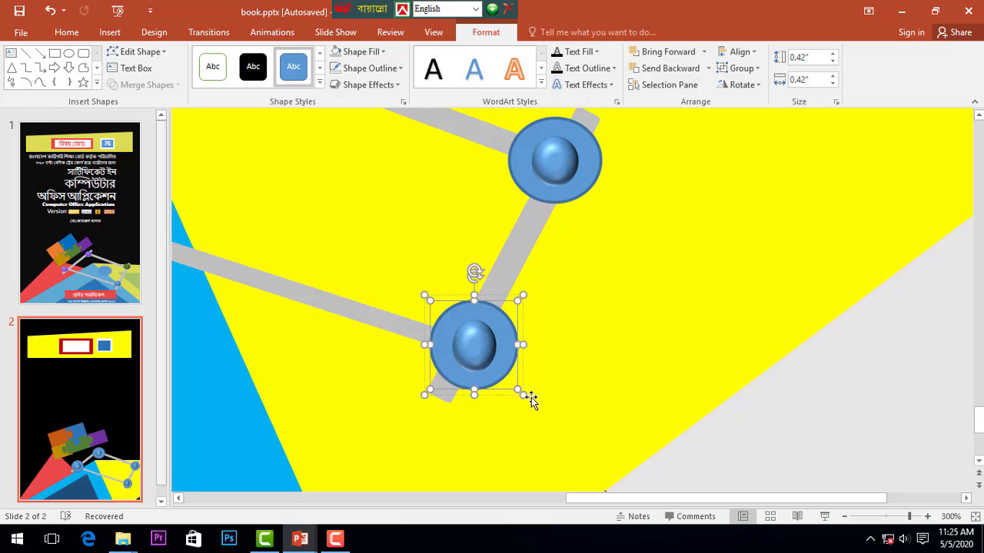
mouse_move(523, 395)
mouse_down()
mouse_move(534, 395)
mouse_move(499, 370)
mouse_up()
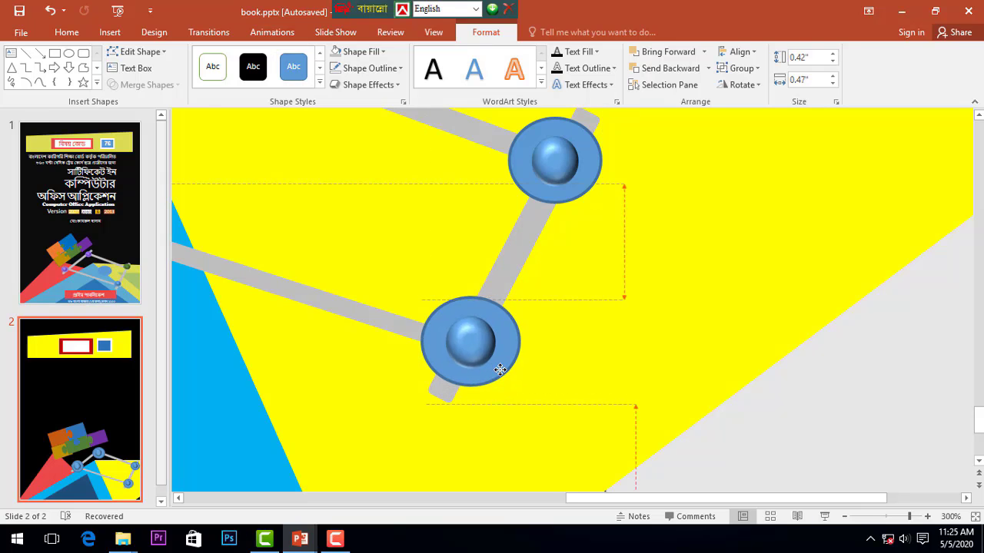
ctrl+scroll(435, 311, down, 5)
Resize the left knob to 0.43 by 0.52 inches and shrink the top knob.
click(372, 230)
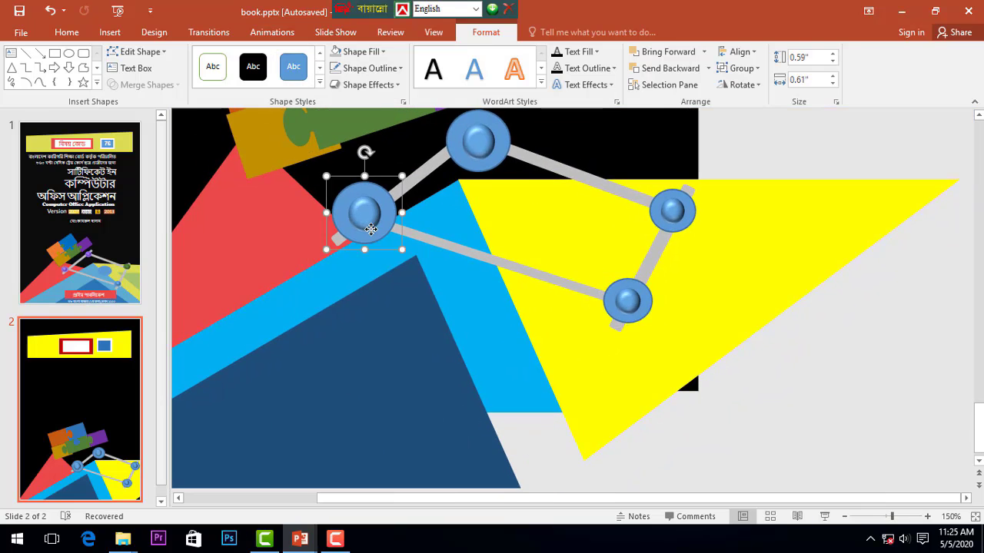
ctrl+scroll(397, 264, up, 5)
drag(643, 369, 598, 324)
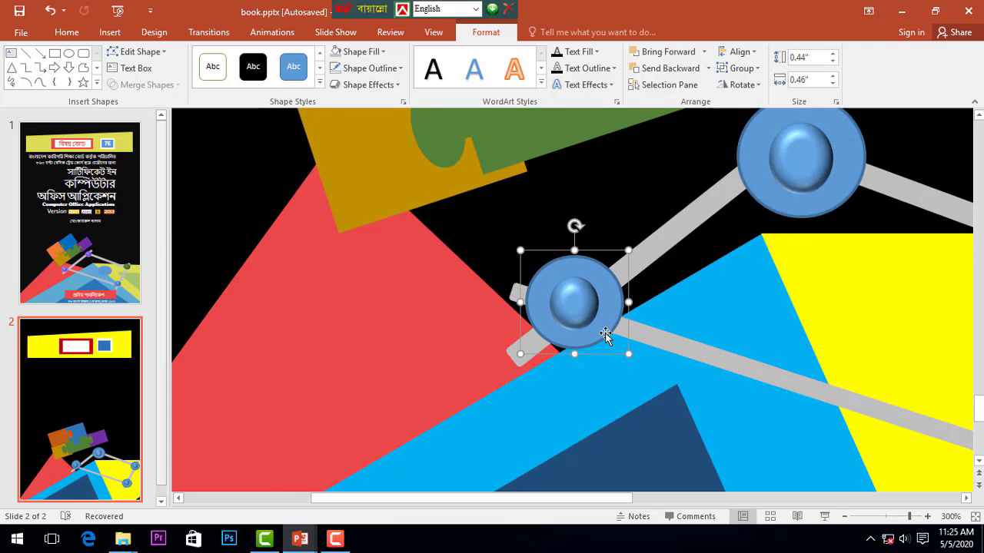
drag(633, 344, 635, 347)
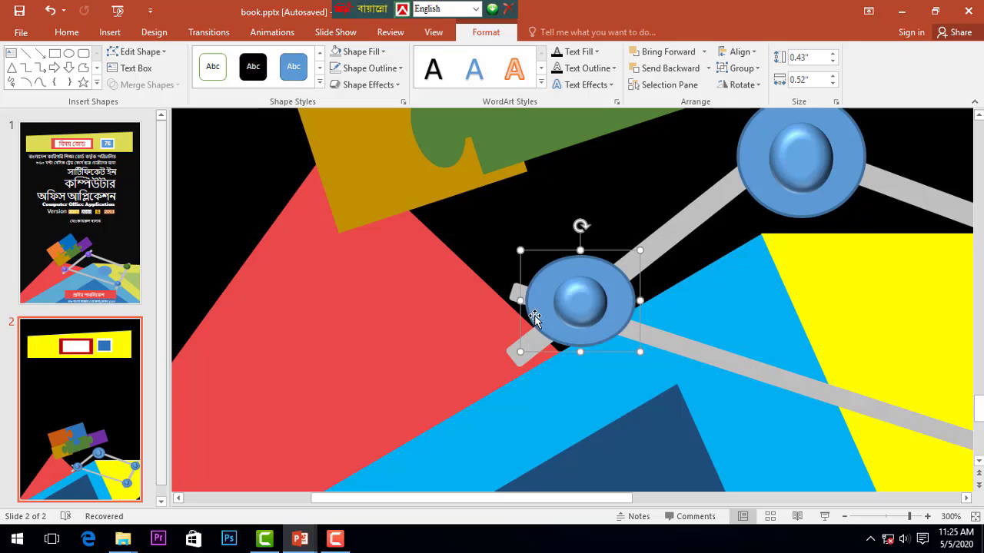
click(513, 298)
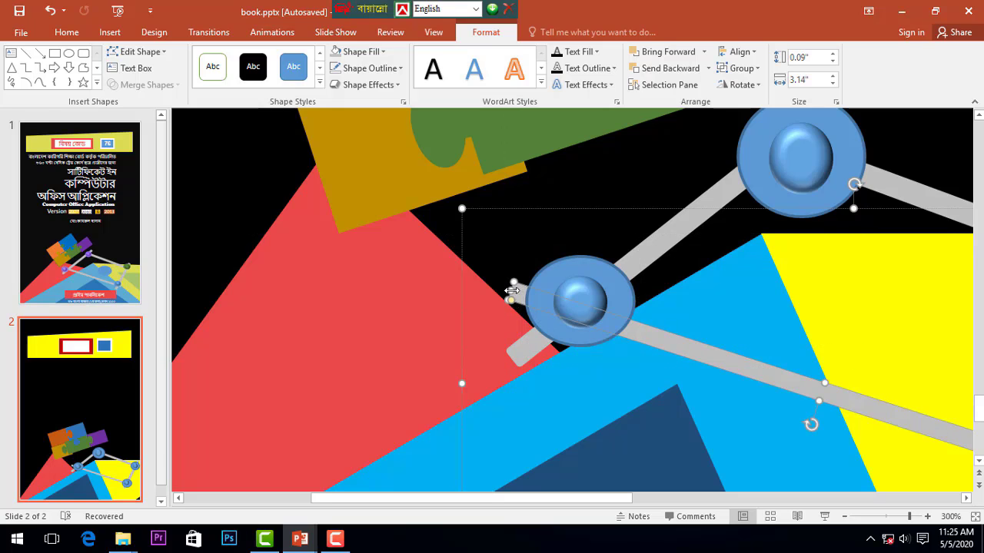
click(801, 218)
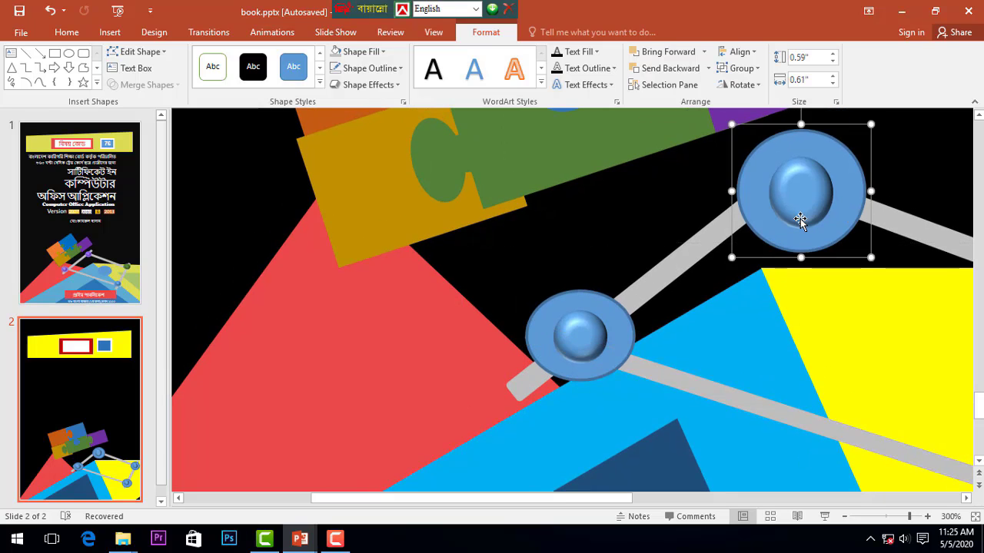
drag(871, 258, 840, 224)
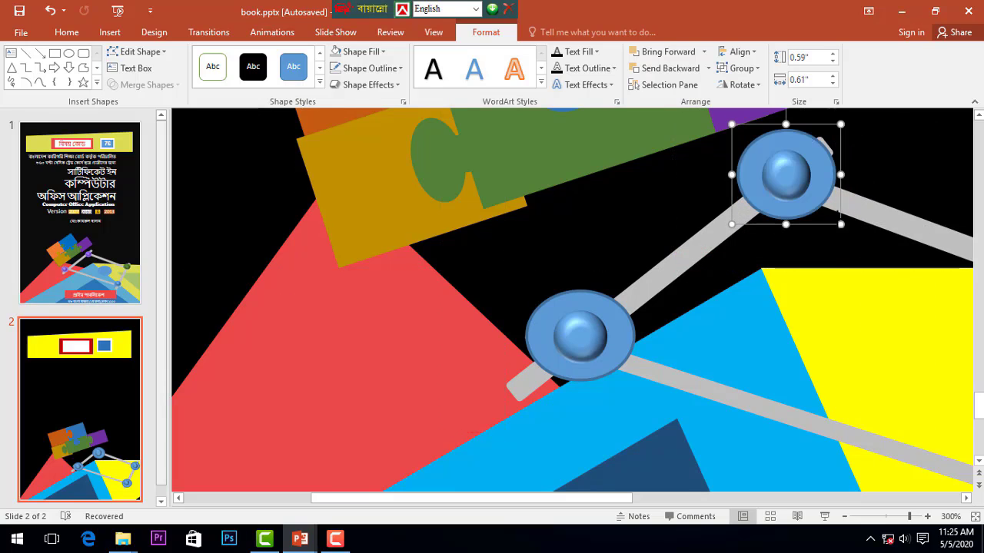
Lengthen the grey arm behind the knob below the puzzle pieces to 1.97 inches.
click(826, 146)
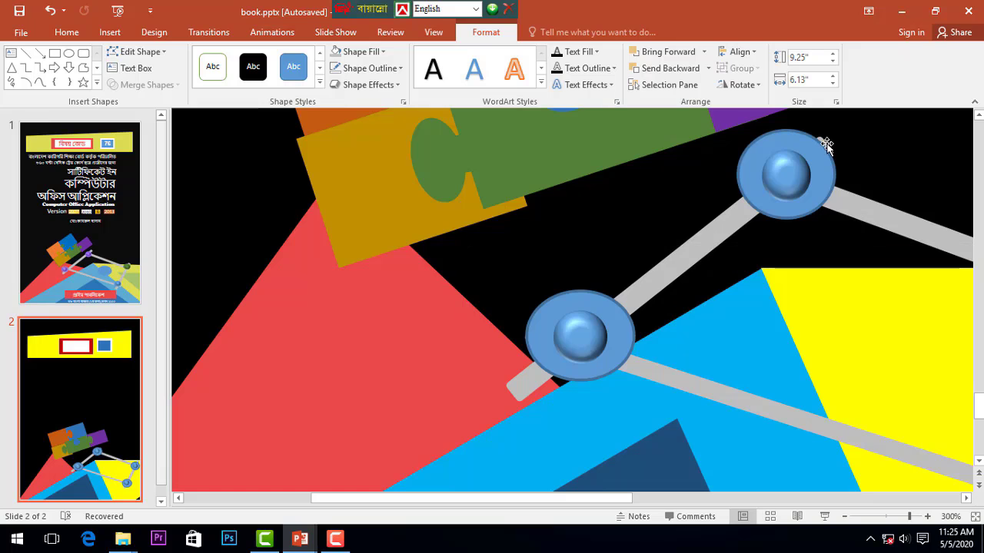
ctrl+scroll(740, 335, up, 10)
ctrl+scroll(740, 336, down, 3)
ctrl+scroll(739, 336, down, 3)
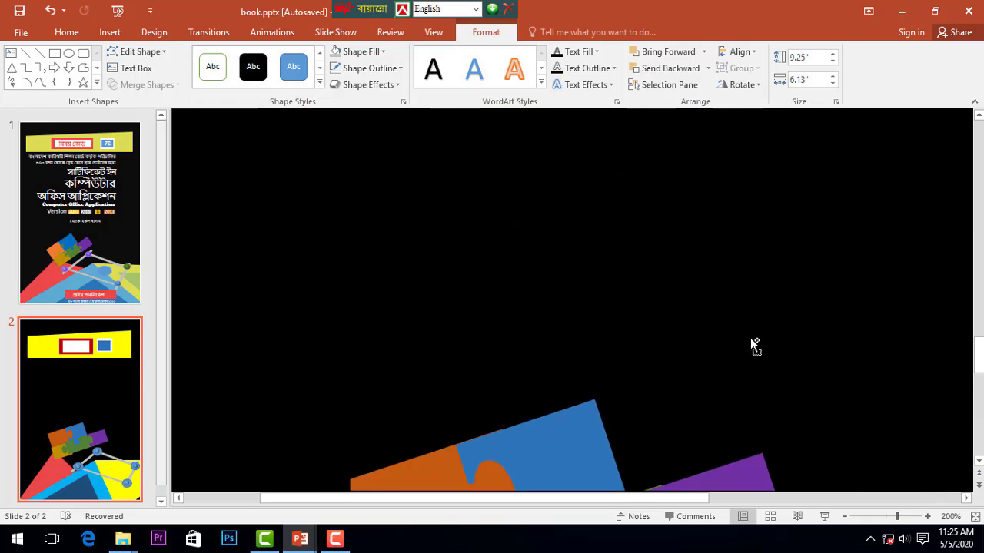
ctrl+scroll(740, 338, down, 4)
ctrl+scroll(730, 354, down, 4)
ctrl+scroll(676, 430, down, 2)
ctrl+scroll(655, 458, up, 6)
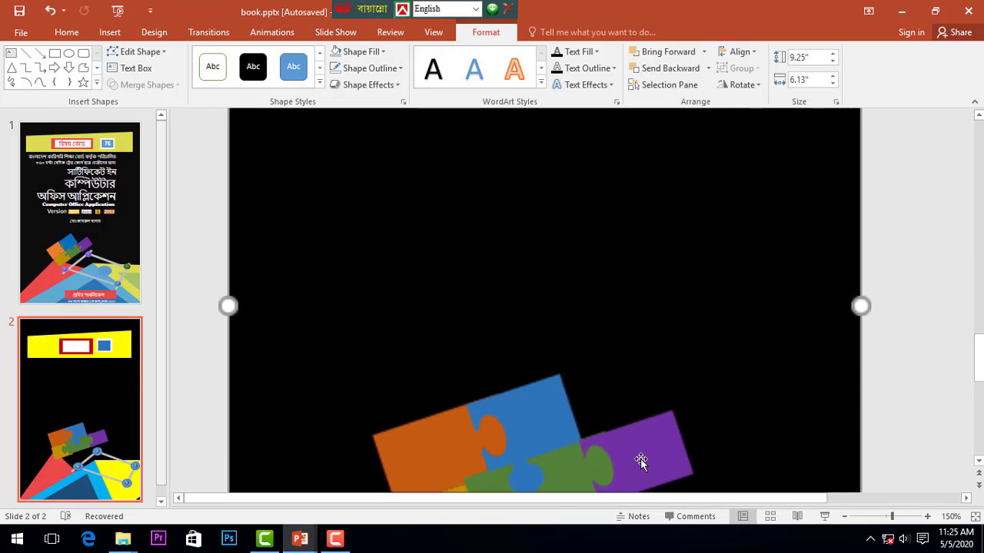
ctrl+scroll(663, 415, up, 3)
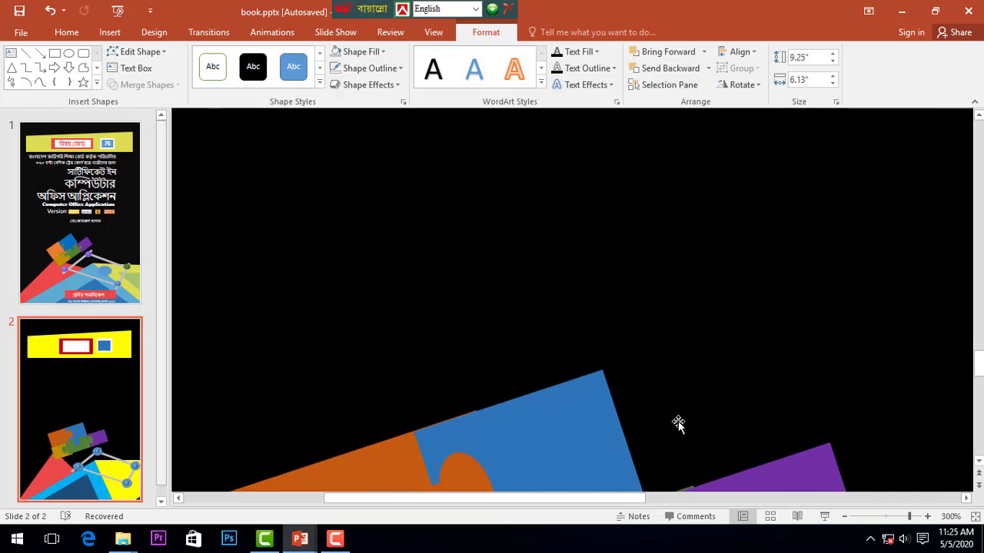
scroll(723, 438, down, 3)
scroll(763, 453, down, 2)
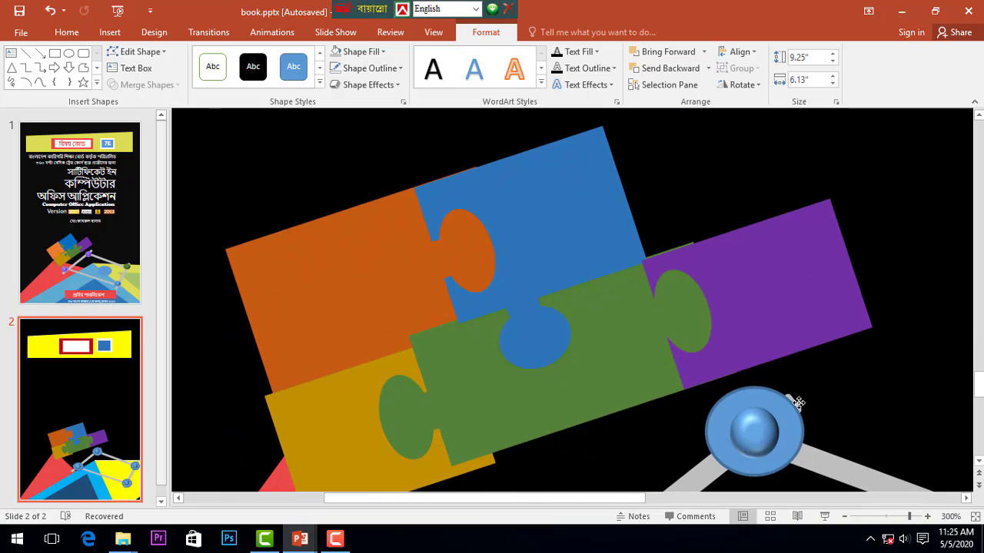
click(795, 405)
drag(808, 382, 824, 375)
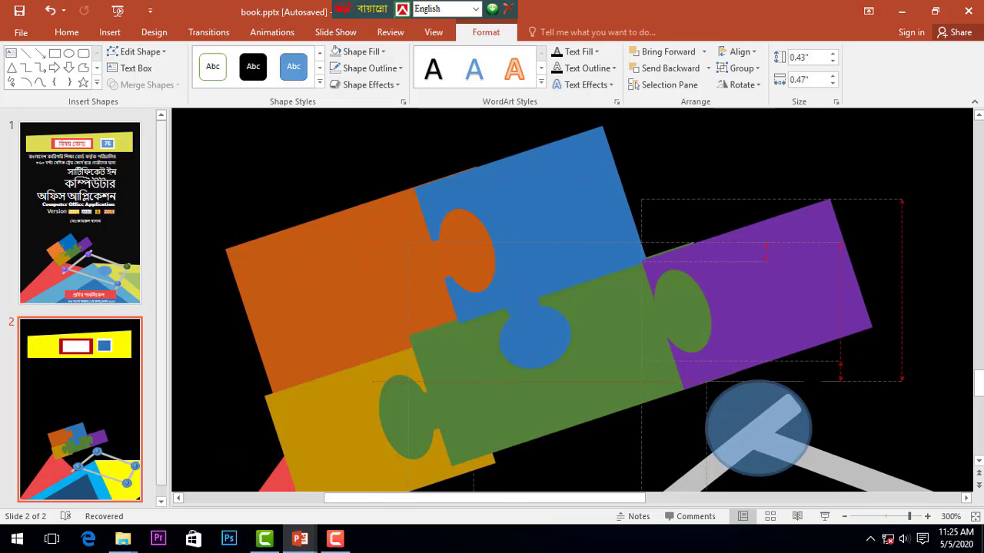
key(ctrl+z)
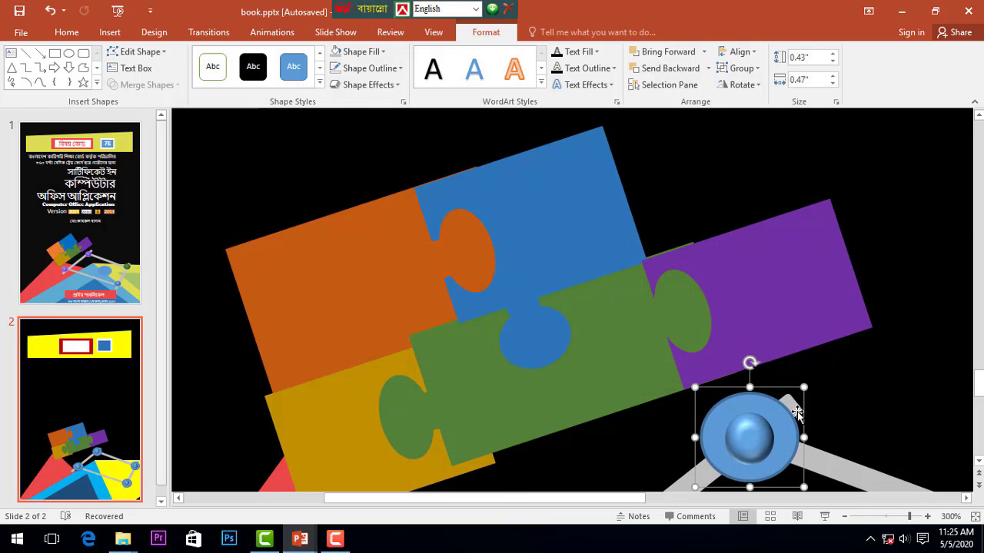
click(795, 410)
drag(794, 401, 799, 408)
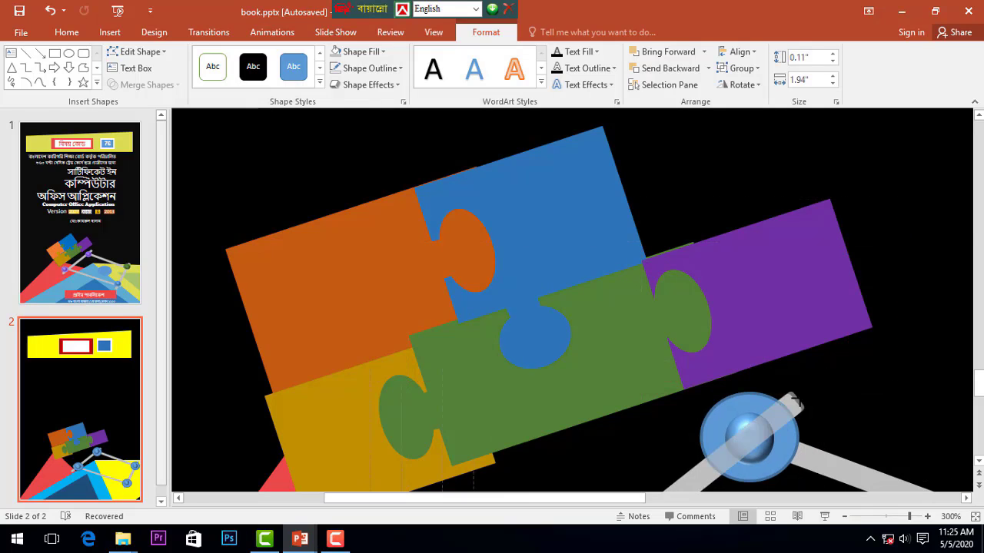
scroll(744, 358, down, 5)
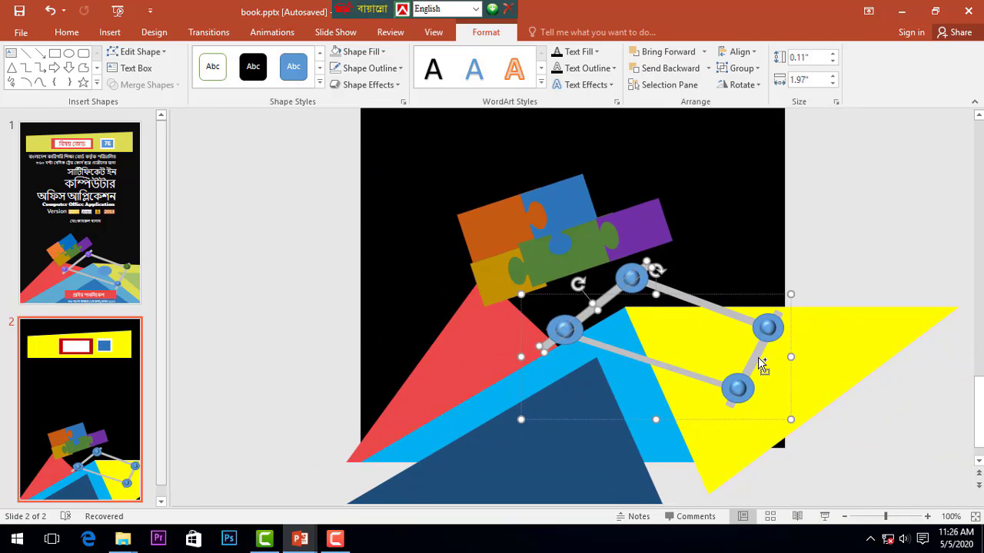
scroll(753, 356, down, 3)
scroll(746, 350, down, 2)
scroll(746, 417, up, 2)
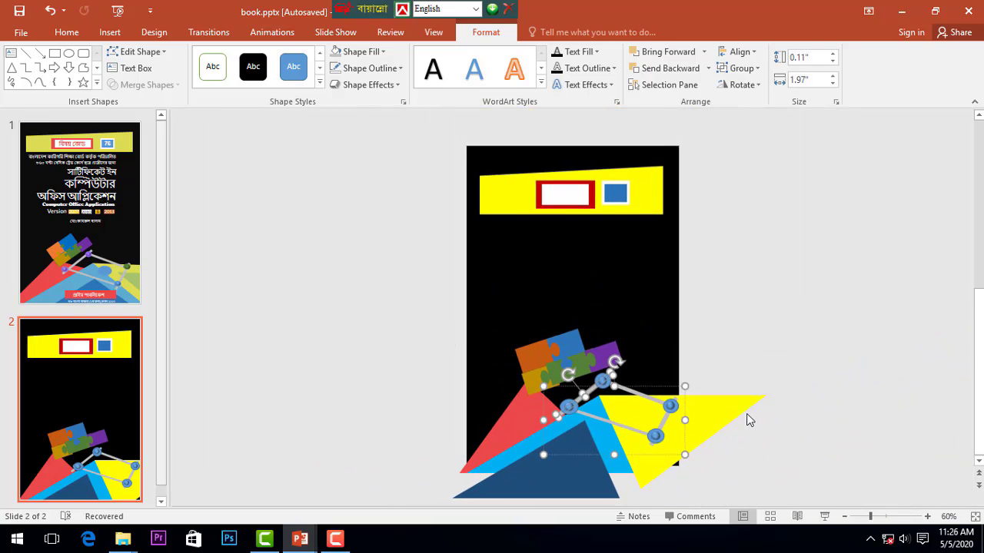
scroll(834, 351, up, 3)
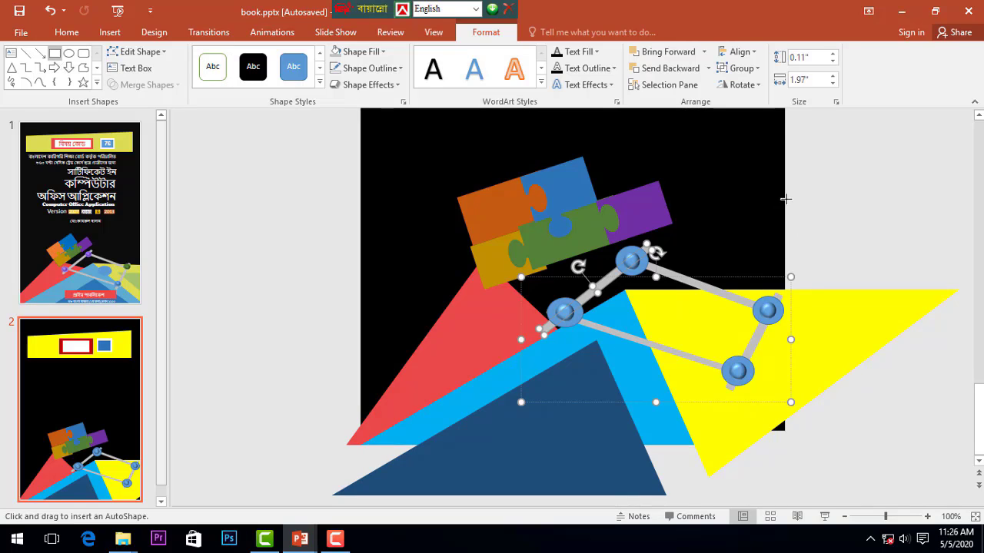
Draw a tall rectangle at the slide's right edge with no outline and the light-grey background fill.
drag(785, 199, 959, 504)
drag(959, 550, 960, 552)
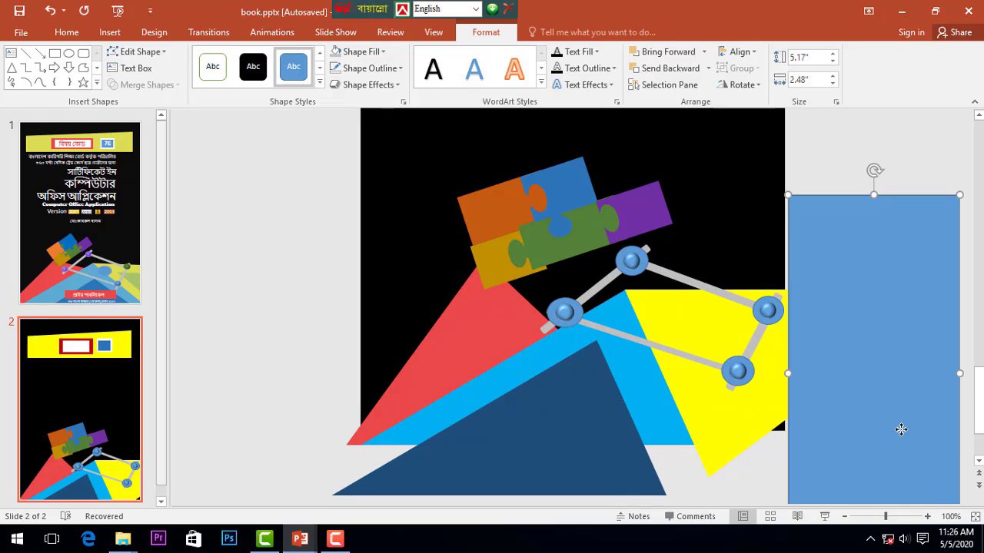
click(370, 53)
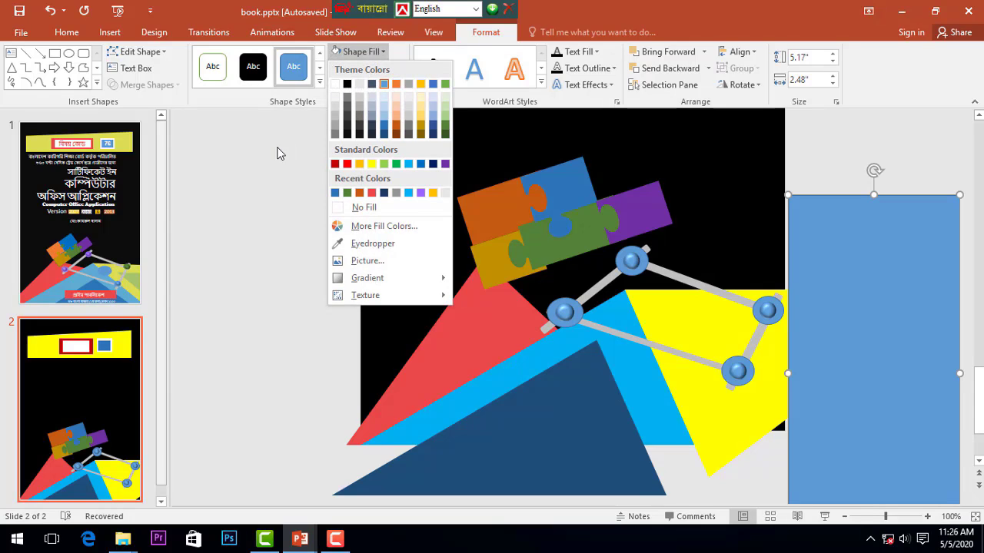
click(279, 153)
click(369, 69)
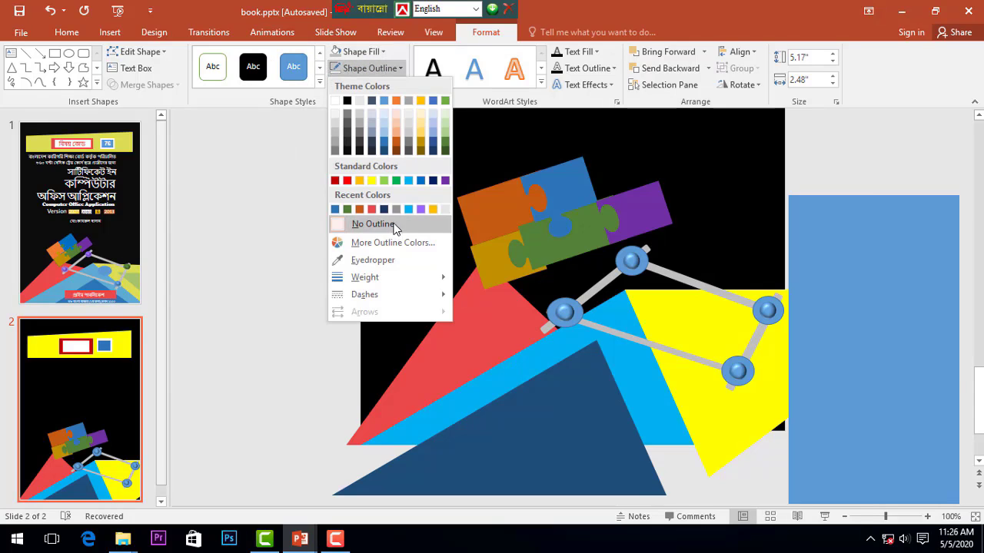
click(392, 224)
click(357, 51)
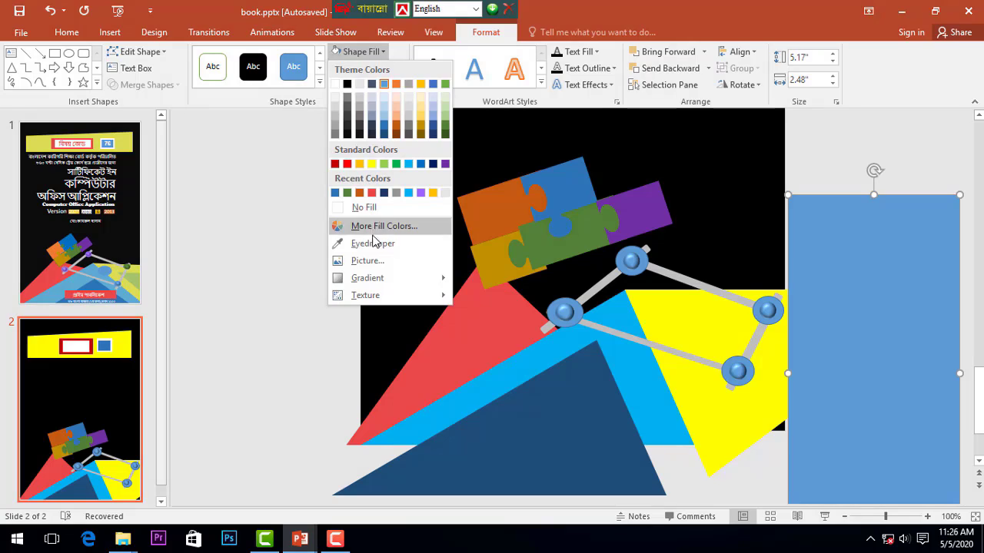
click(372, 243)
click(893, 171)
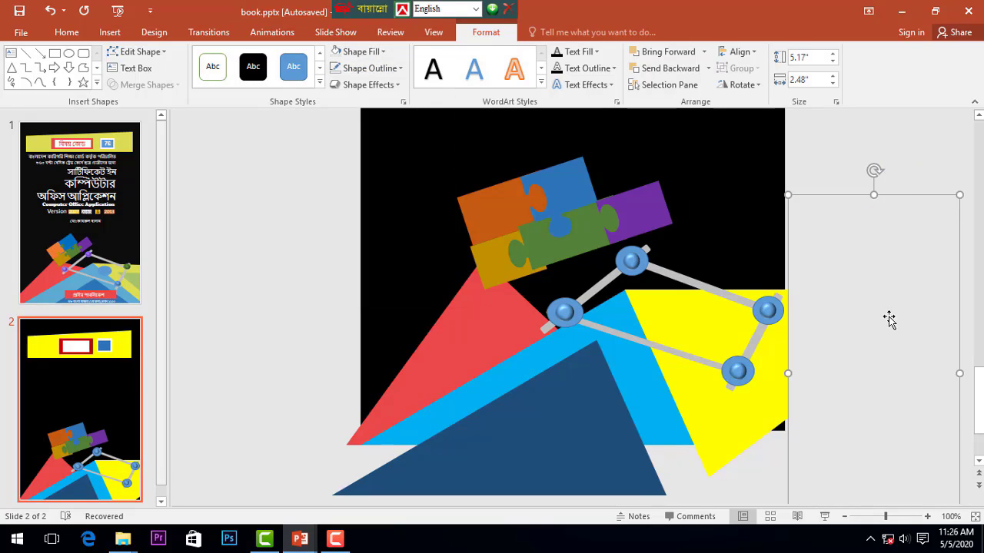
Move the grey mask rectangles over the picture parts spilling past the slide edges.
ctrl+scroll(889, 323, up, 10)
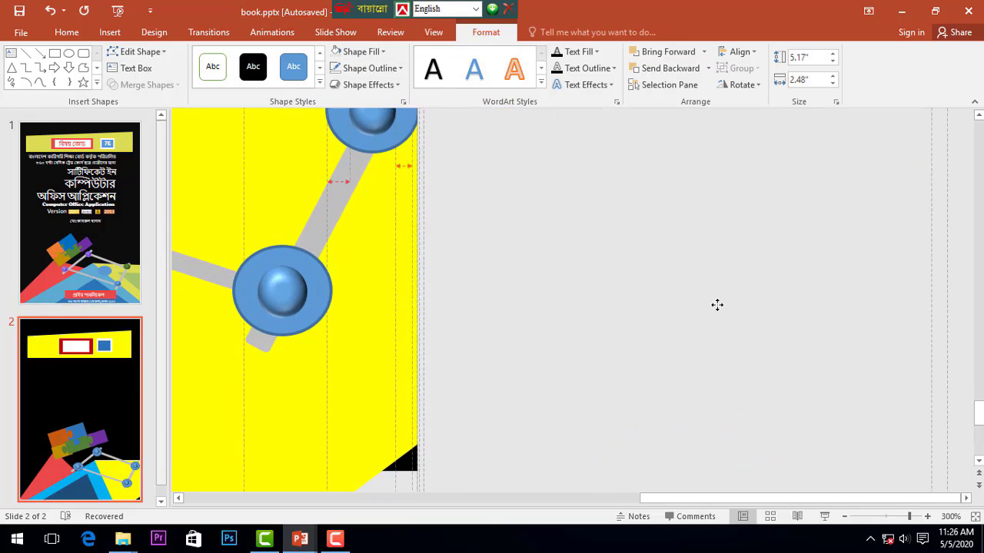
drag(719, 306, 728, 310)
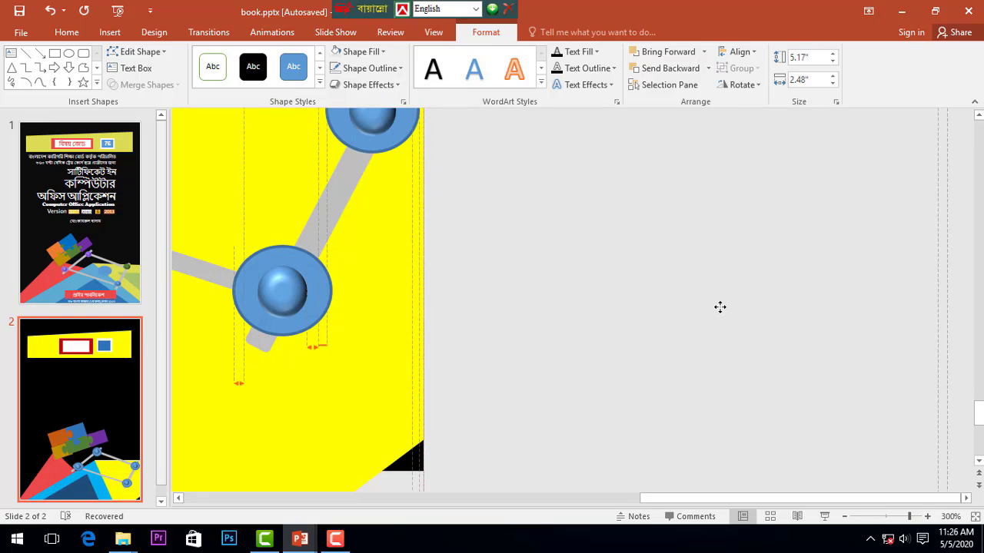
ctrl+scroll(721, 307, down, 10)
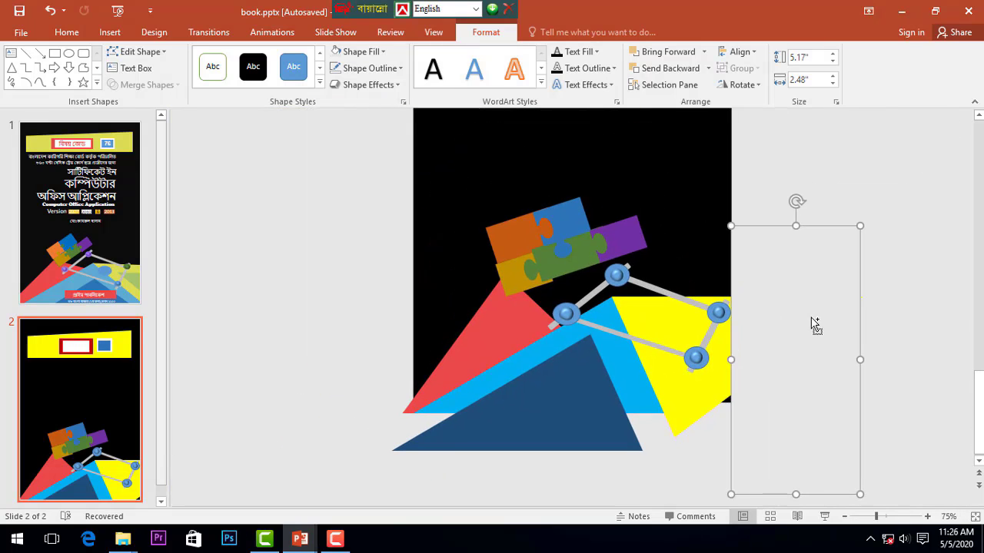
mouse_move(815, 320)
mouse_down()
mouse_move(464, 490)
mouse_move(792, 491)
mouse_up()
scroll(531, 456, down, 1)
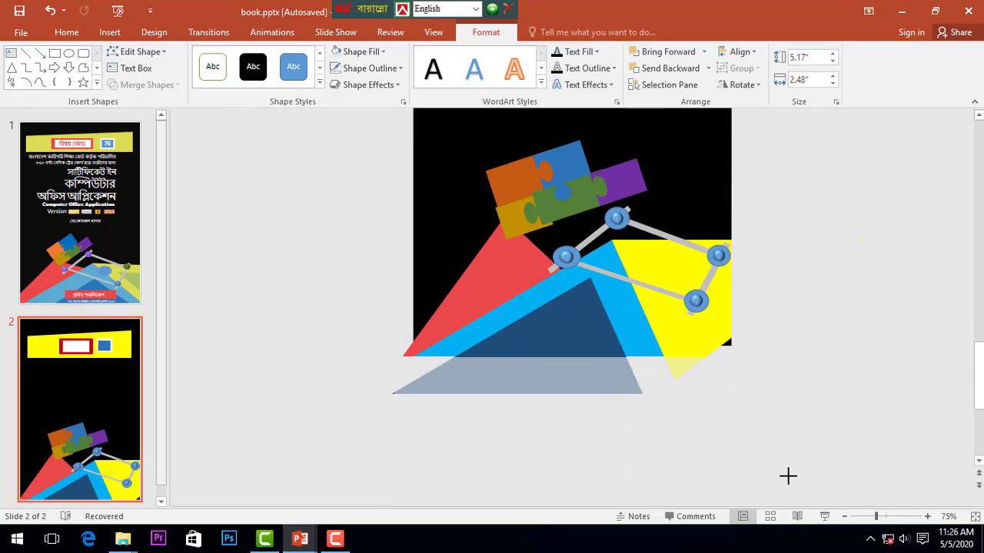
scroll(659, 461, up, 5)
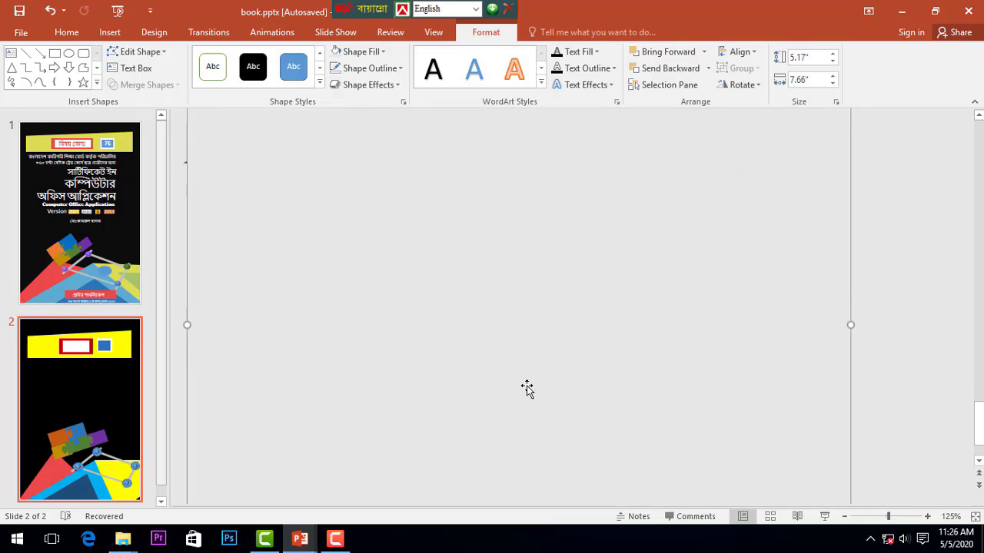
scroll(527, 389, up, 2)
mouse_move(499, 389)
mouse_down()
mouse_move(500, 366)
mouse_move(499, 397)
mouse_move(499, 368)
mouse_up()
ctrl+scroll(500, 367, down, 5)
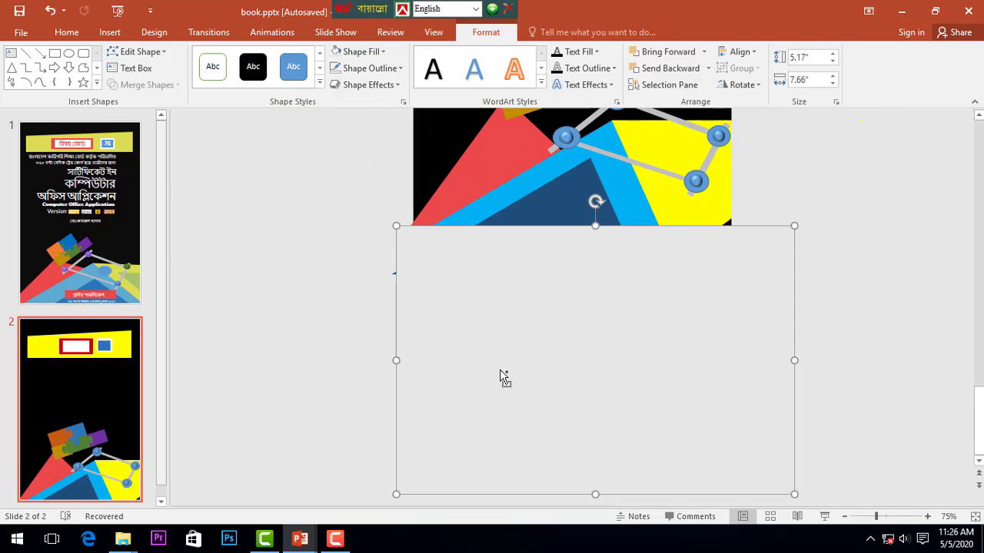
ctrl+scroll(500, 374, down, 1)
click(725, 220)
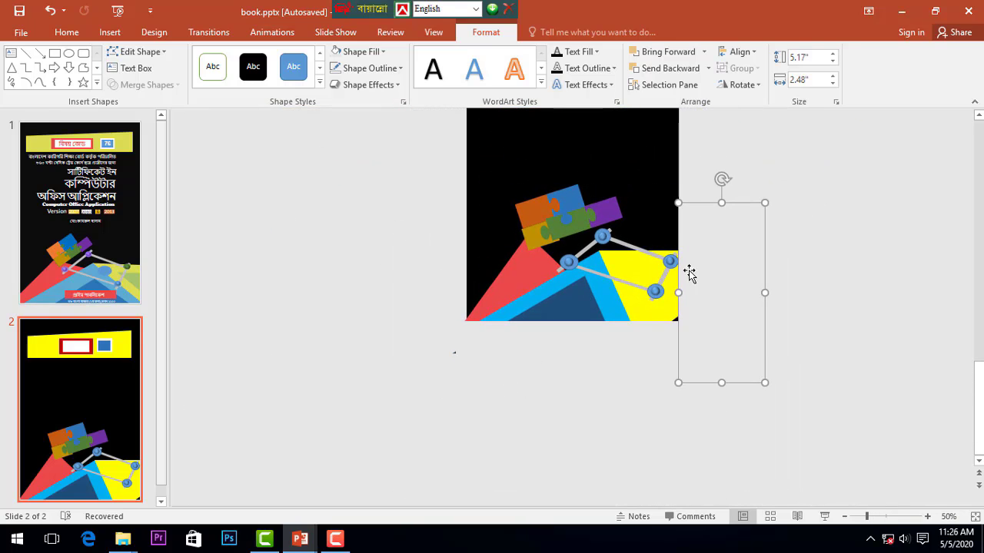
ctrl+scroll(857, 219, down, 2)
click(736, 249)
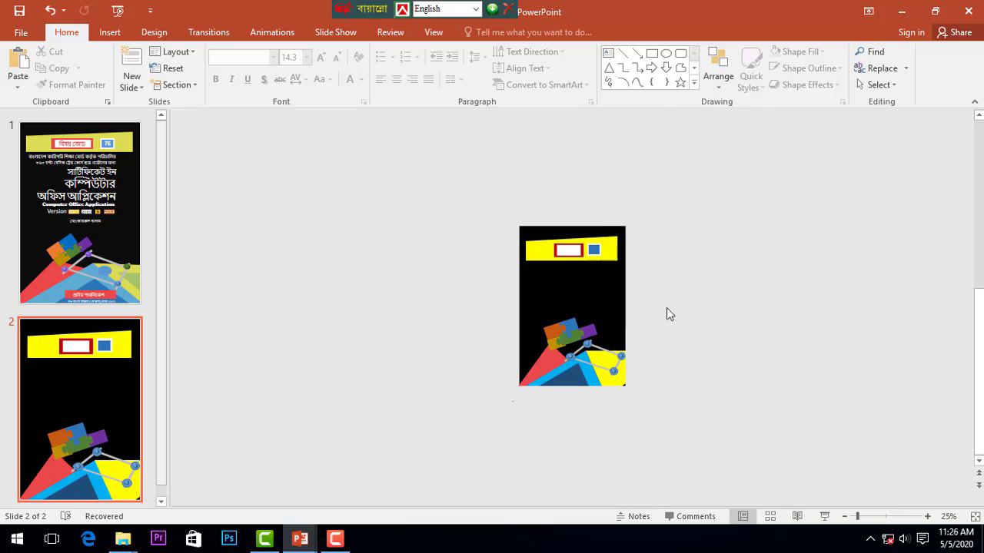
Draw a small oval inside the jointed linkage over the yellow triangle.
ctrl+scroll(666, 314, up, 2)
ctrl+scroll(617, 338, up, 2)
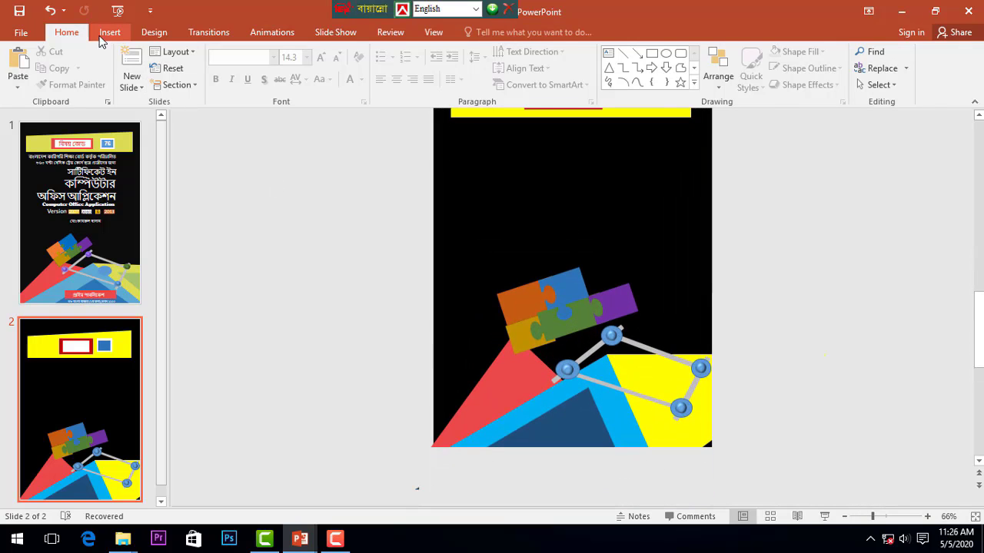
click(102, 36)
click(246, 77)
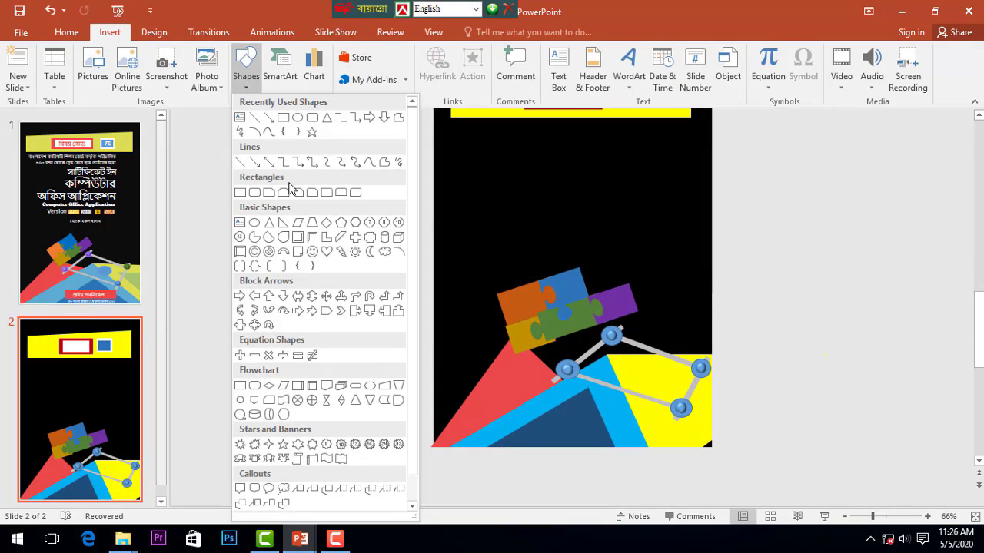
click(302, 123)
ctrl+scroll(650, 374, up, 5)
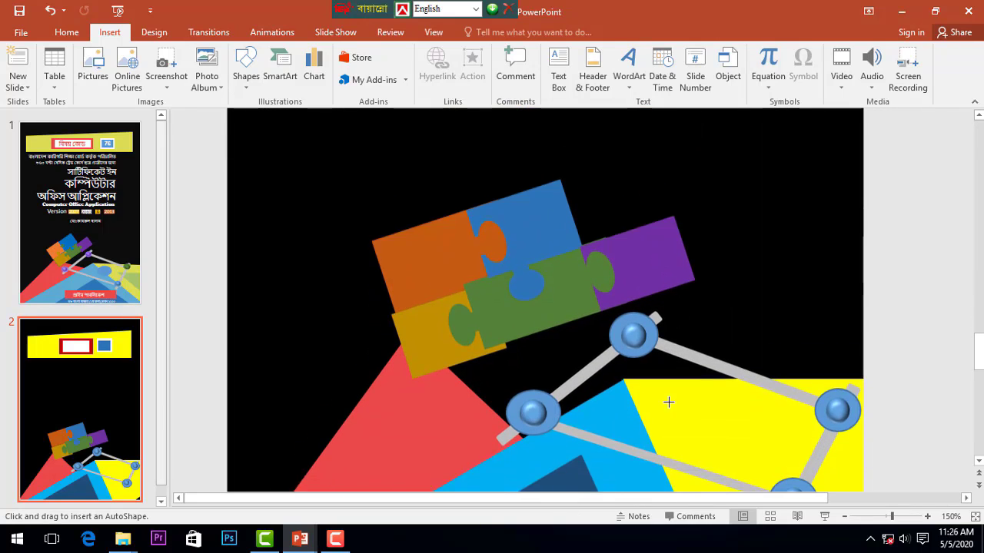
scroll(668, 401, down, 1)
mouse_move(633, 353)
mouse_down()
mouse_move(707, 413)
mouse_move(659, 368)
mouse_up()
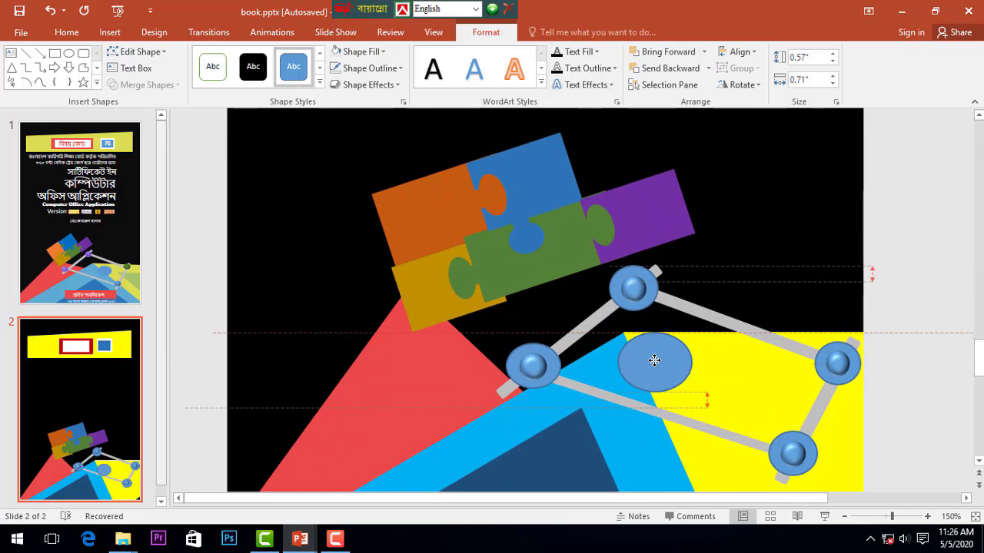
Give the oval no outline and a Blue, Accent 1, Darker 25% fill, then nudge it into place.
click(383, 53)
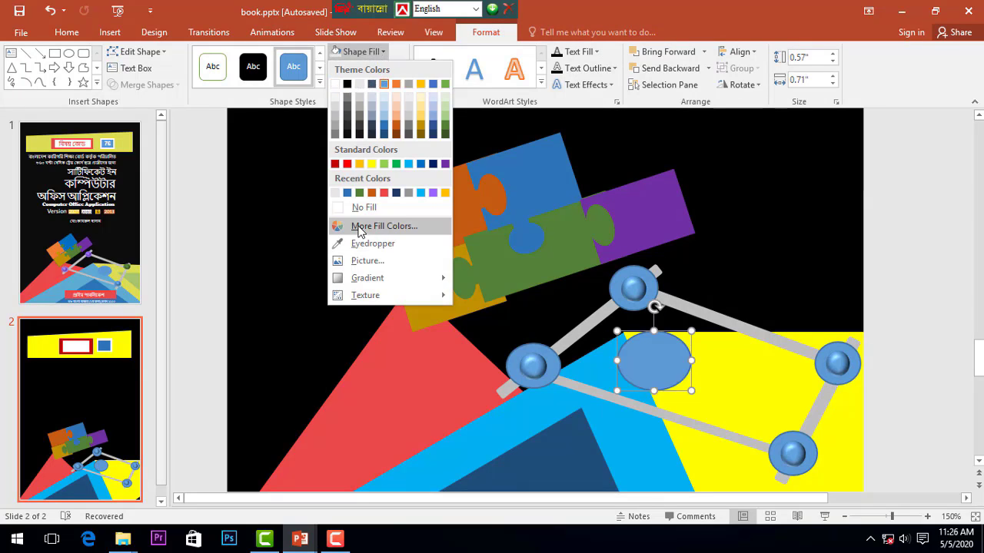
click(282, 143)
click(359, 69)
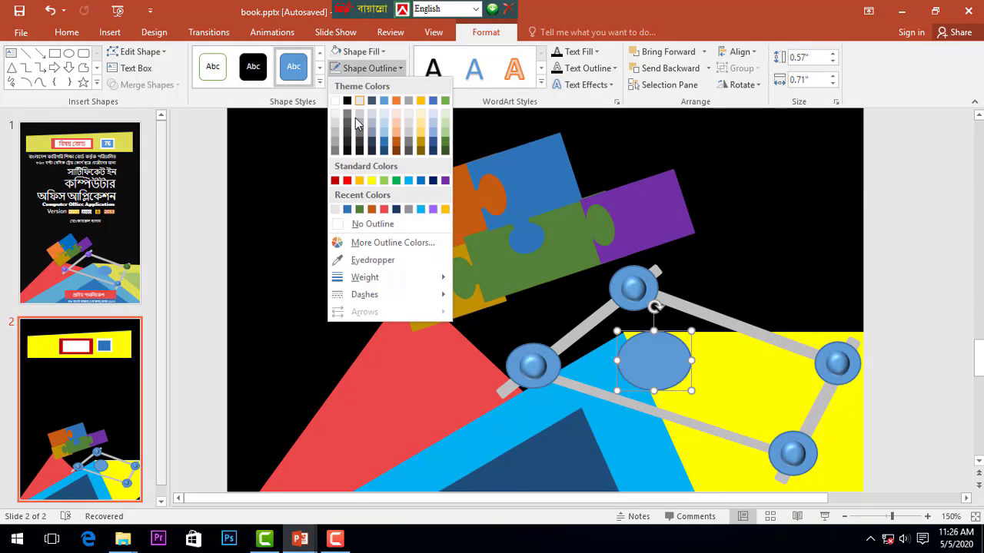
click(358, 222)
click(364, 55)
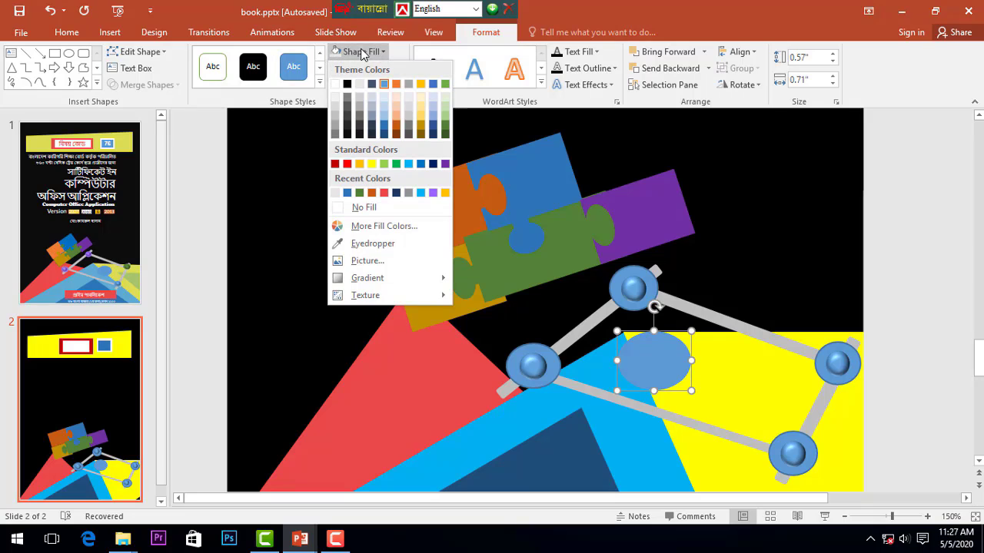
click(385, 127)
drag(646, 362, 649, 366)
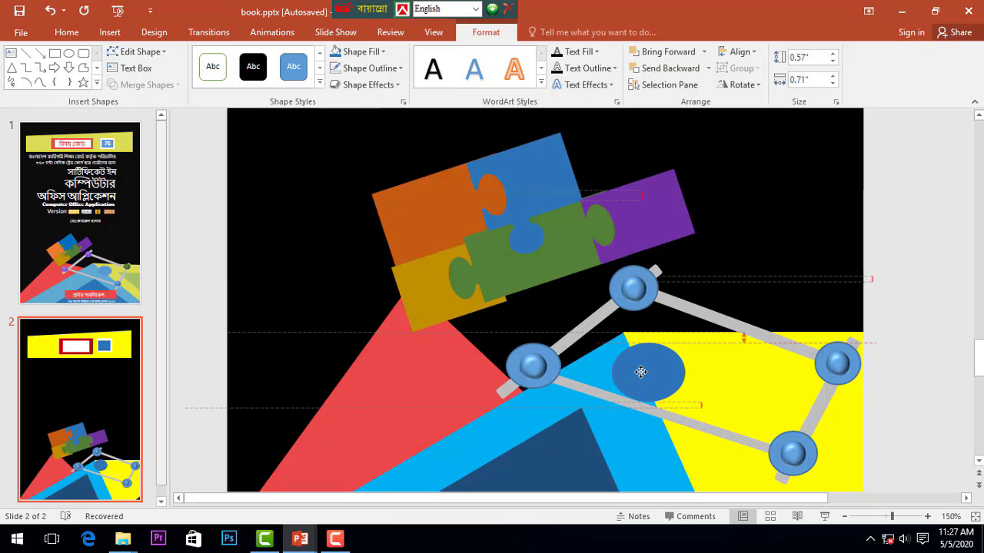
scroll(646, 362, down, 5)
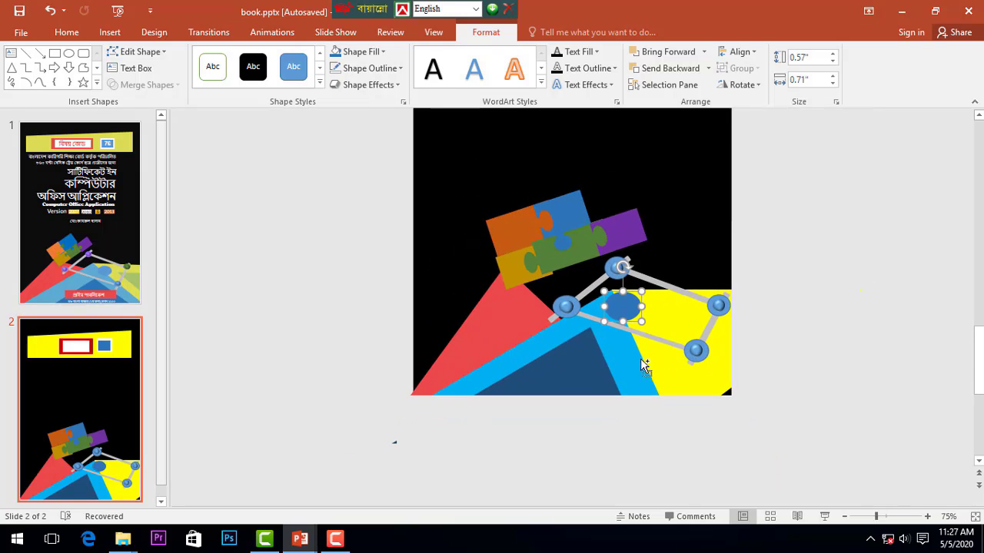
Draw a wide thin rectangle over the dark-blue triangle and change its outline.
click(110, 32)
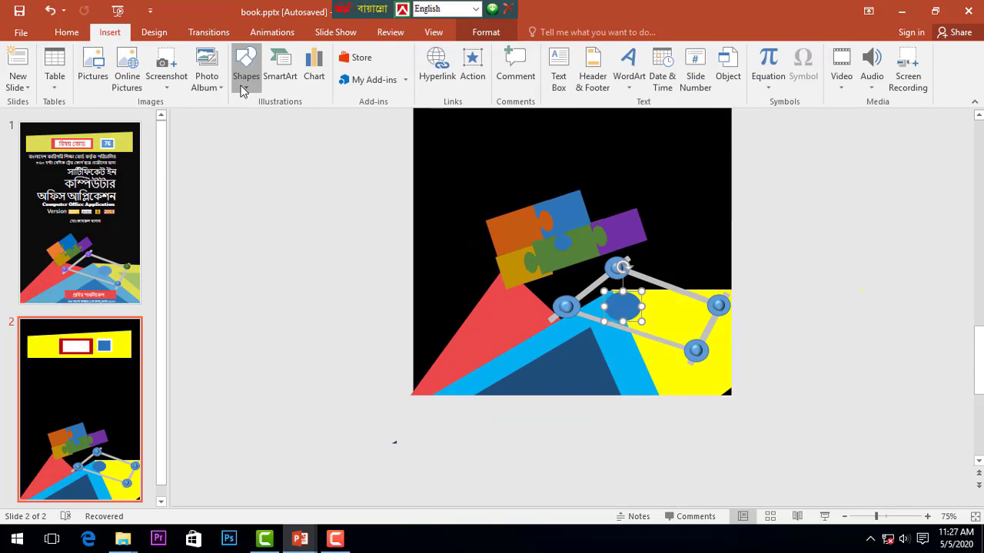
click(243, 85)
click(247, 176)
mouse_move(532, 364)
mouse_down()
mouse_move(635, 384)
mouse_move(603, 362)
mouse_up()
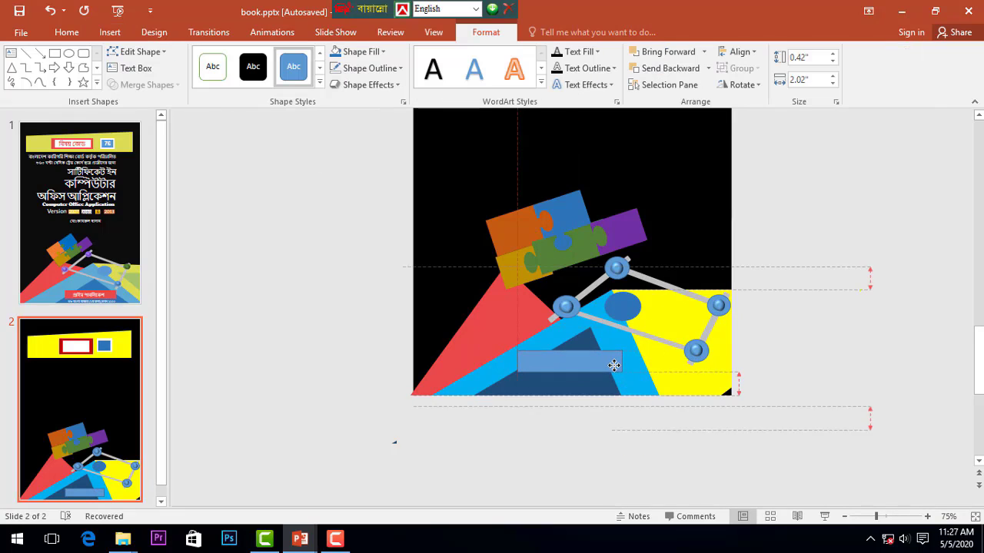
click(373, 69)
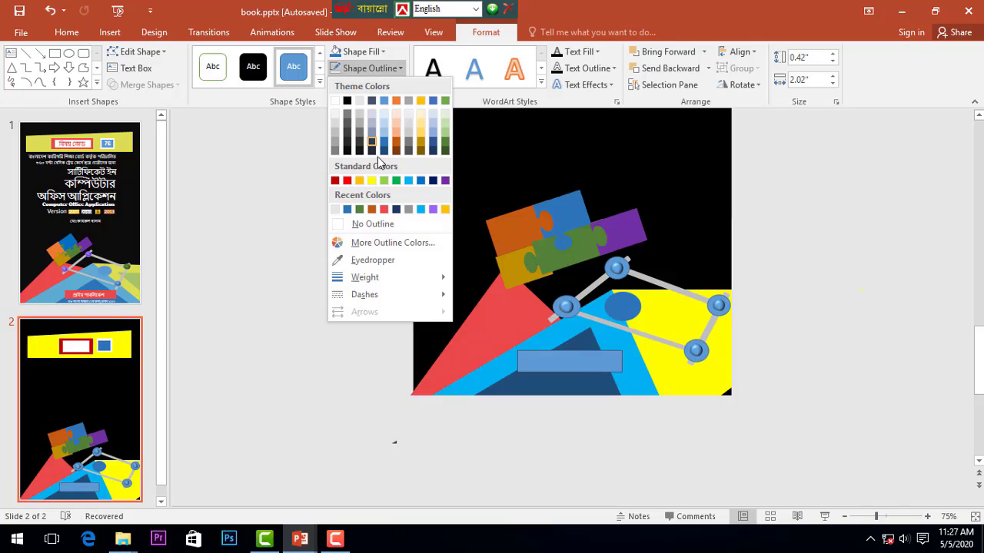
click(372, 205)
click(569, 361)
Fill the thin rectangle with the red sampled from the red triangle using the eyedropper.
click(358, 51)
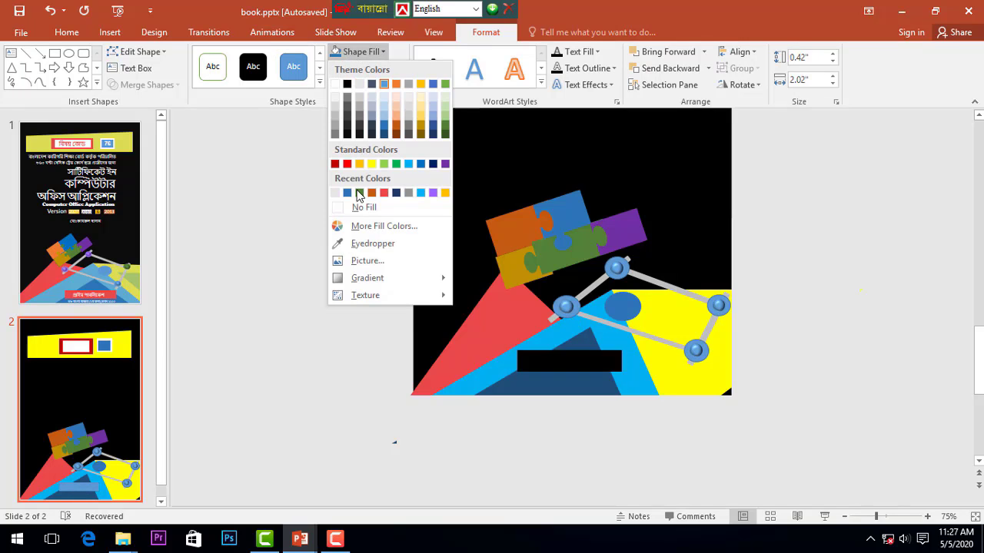
click(370, 240)
click(489, 326)
ctrl+scroll(576, 327, up, 3)
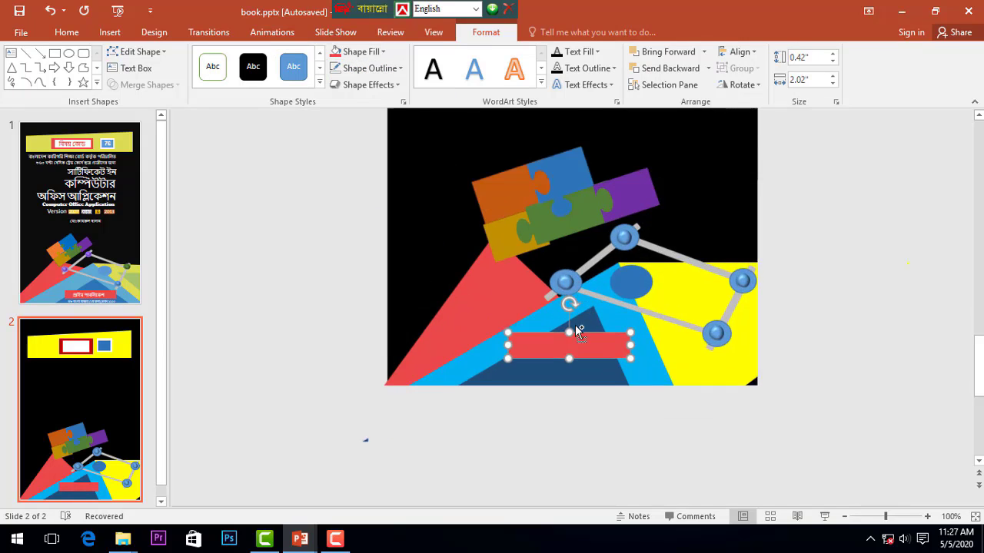
scroll(577, 246, up, 3)
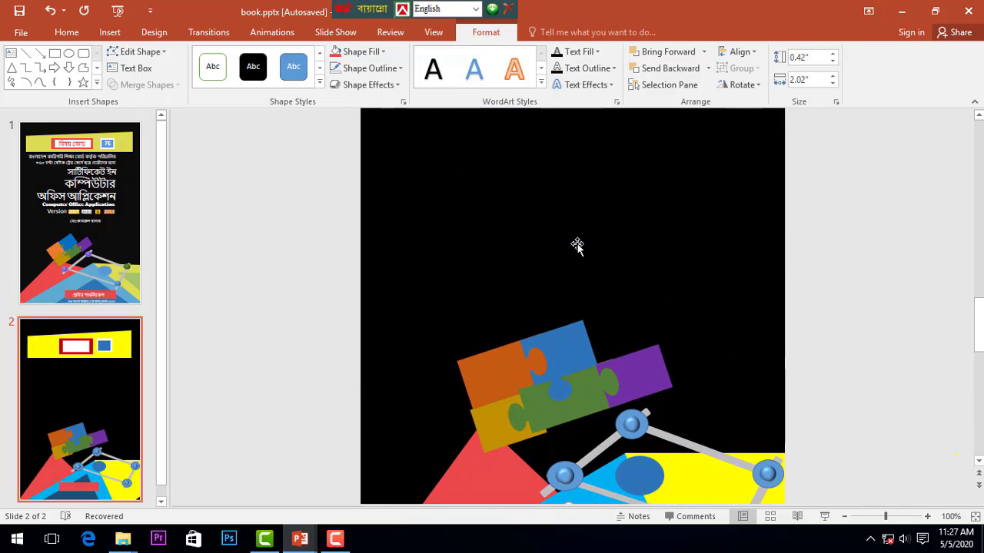
scroll(577, 246, up, 2)
scroll(580, 277, down, 3)
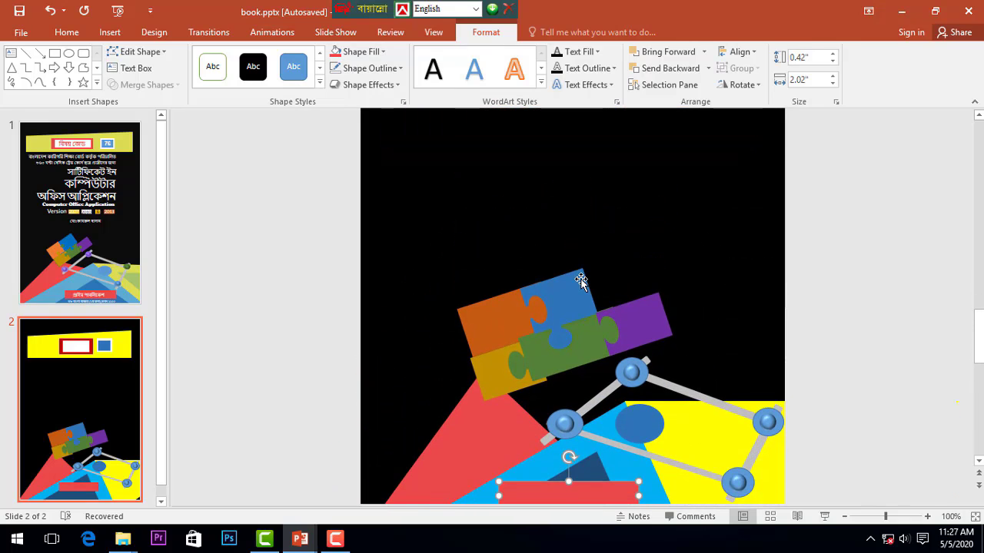
scroll(580, 283, up, 2)
scroll(572, 286, up, 3)
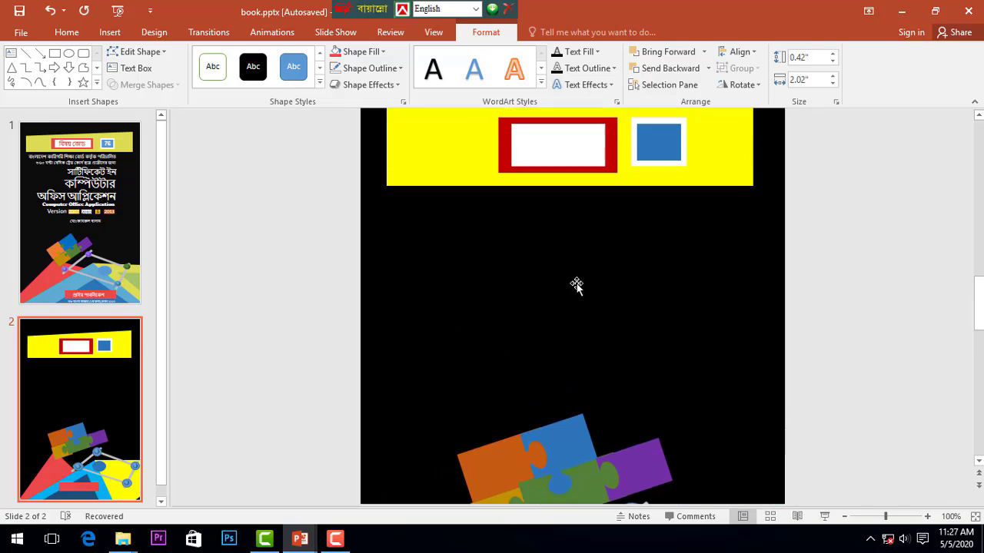
ctrl+scroll(573, 286, down, 2)
ctrl+scroll(572, 283, down, 1)
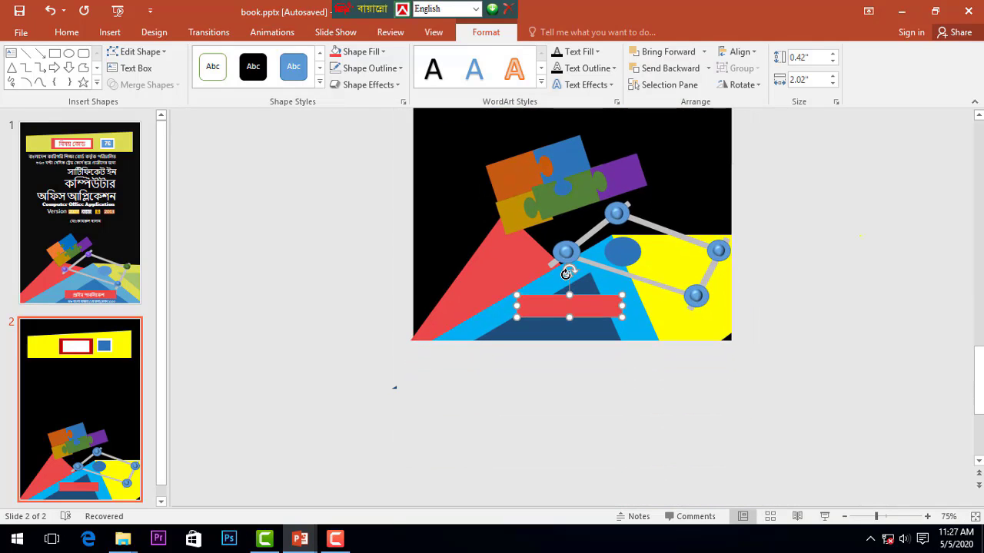
ctrl+scroll(566, 274, down, 2)
Select the bottom picture group and drag it to the right.
scroll(465, 238, up, 3)
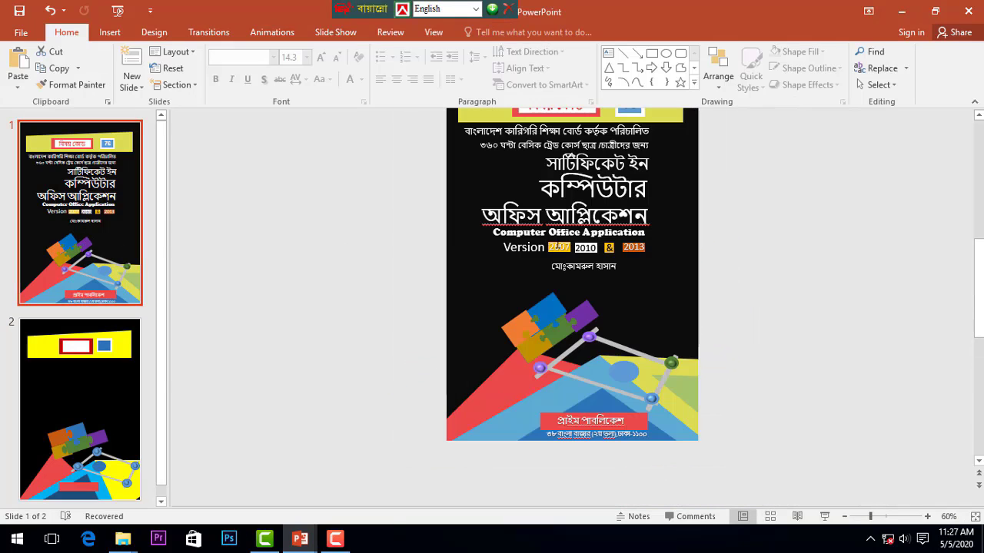
scroll(471, 327, down, 1)
ctrl+scroll(580, 297, down, 3)
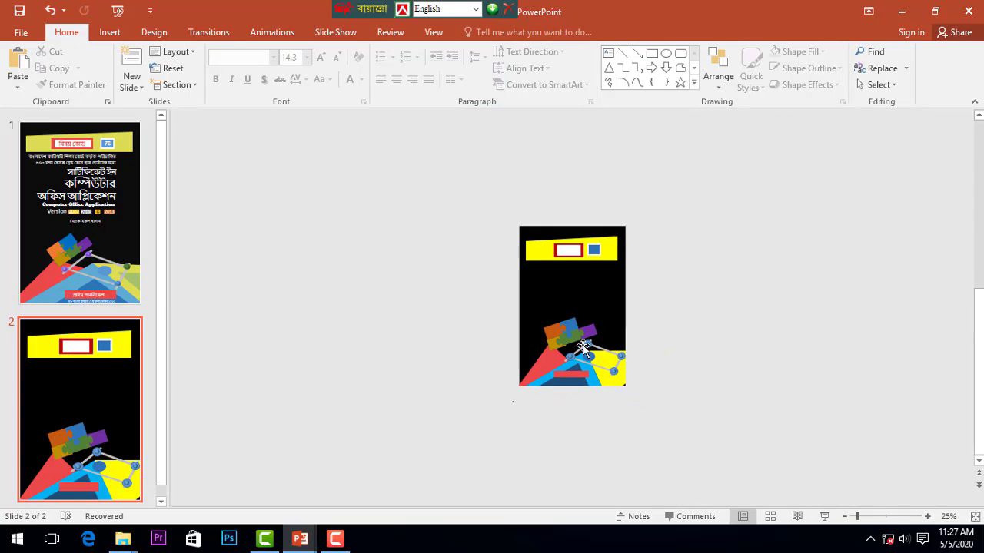
ctrl+scroll(576, 353, up, 3)
ctrl+scroll(577, 352, up, 1)
scroll(577, 353, down, 2)
click(517, 369)
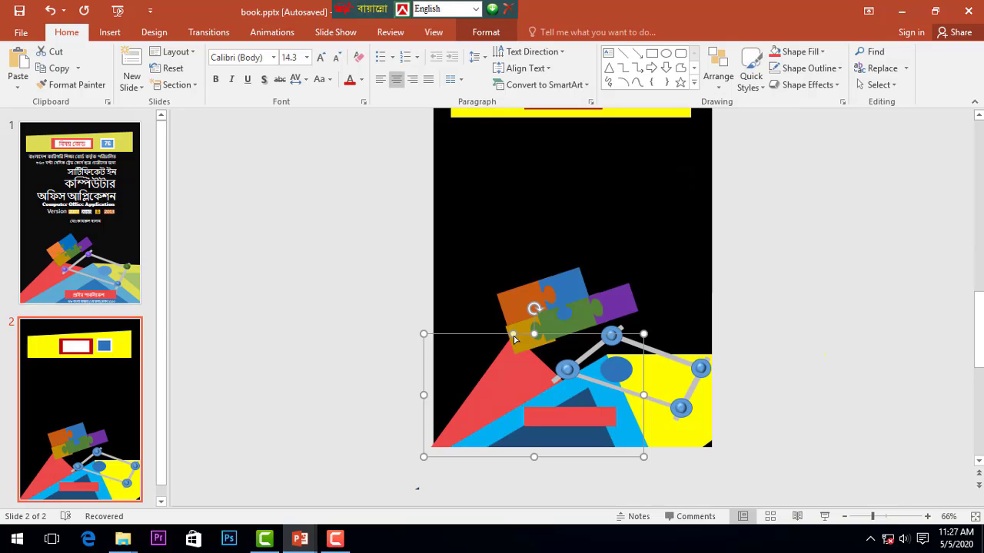
drag(534, 332, 643, 345)
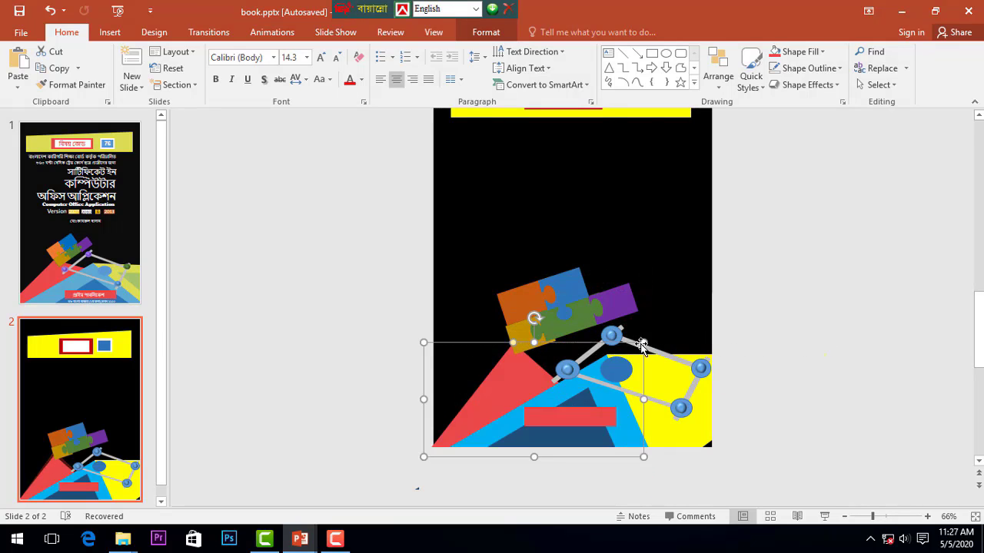
Stretch the lower-right shape past the slide's right edge so it flips outward.
ctrl+scroll(665, 358, down, 2)
ctrl+scroll(661, 346, down, 3)
ctrl+scroll(627, 362, up, 5)
ctrl+scroll(626, 362, up, 3)
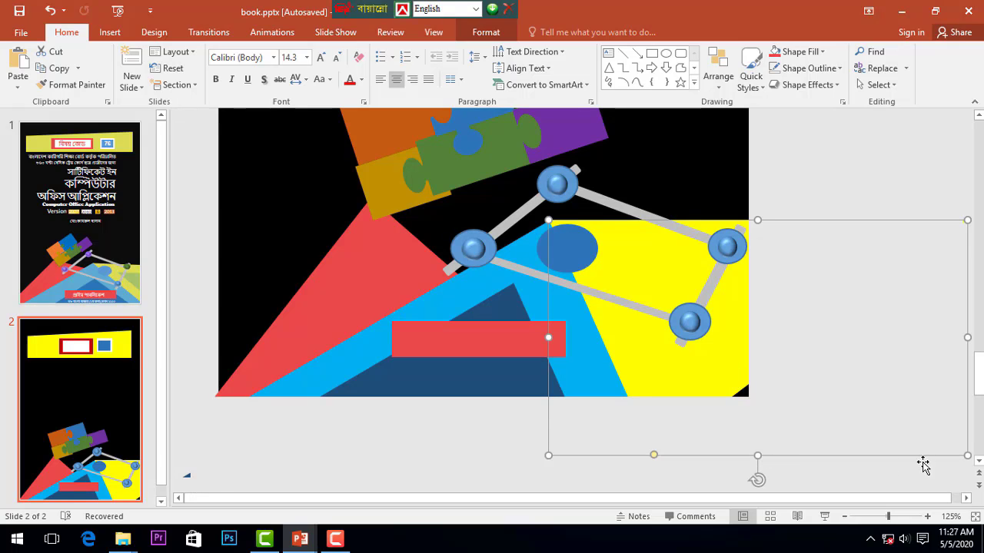
drag(968, 455, 966, 226)
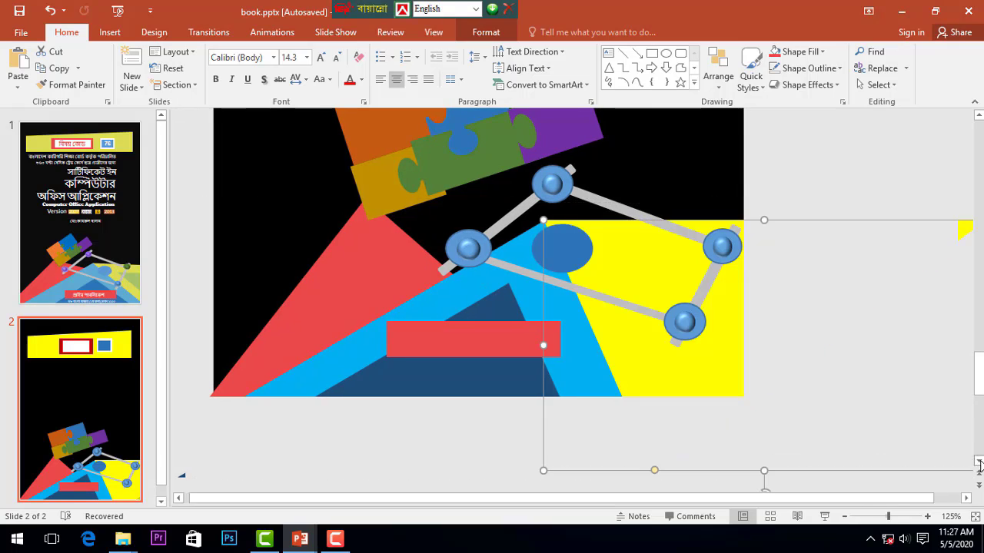
ctrl+scroll(922, 435, down, 3)
ctrl+scroll(851, 386, down, 3)
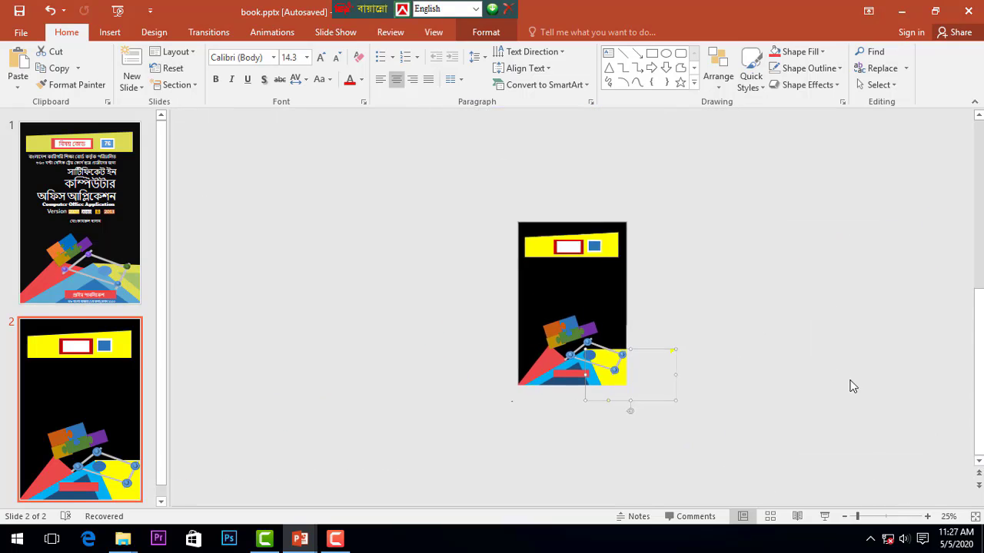
click(69, 169)
Select slide 1's cover text group with the Bangla headings, Computer Office Application and Version.
ctrl+scroll(575, 275, up, 1)
ctrl+scroll(574, 275, up, 3)
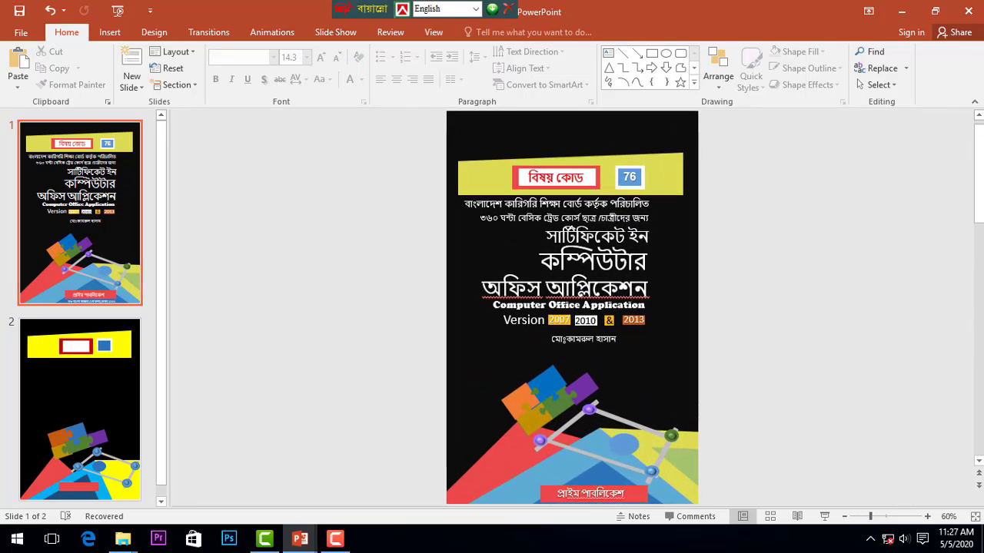
click(559, 207)
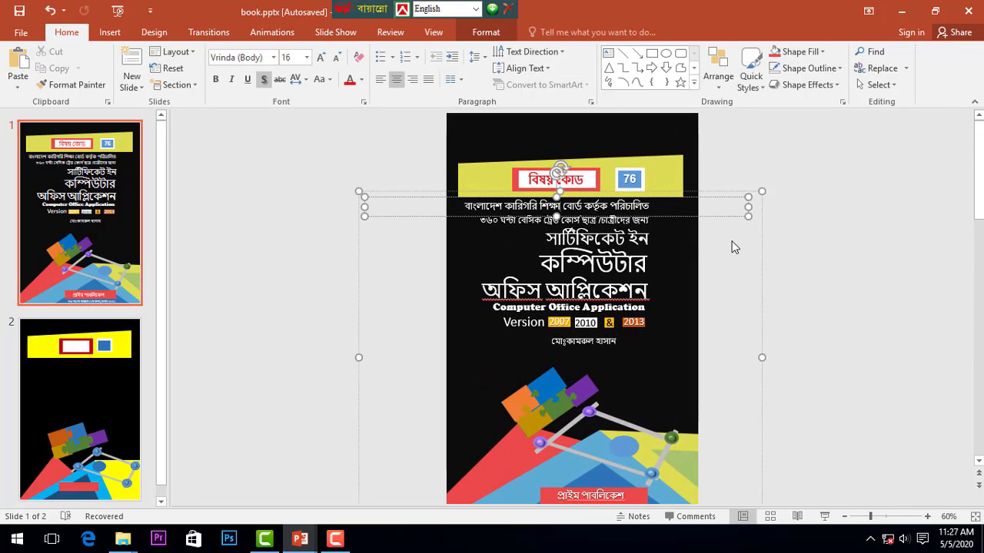
click(687, 238)
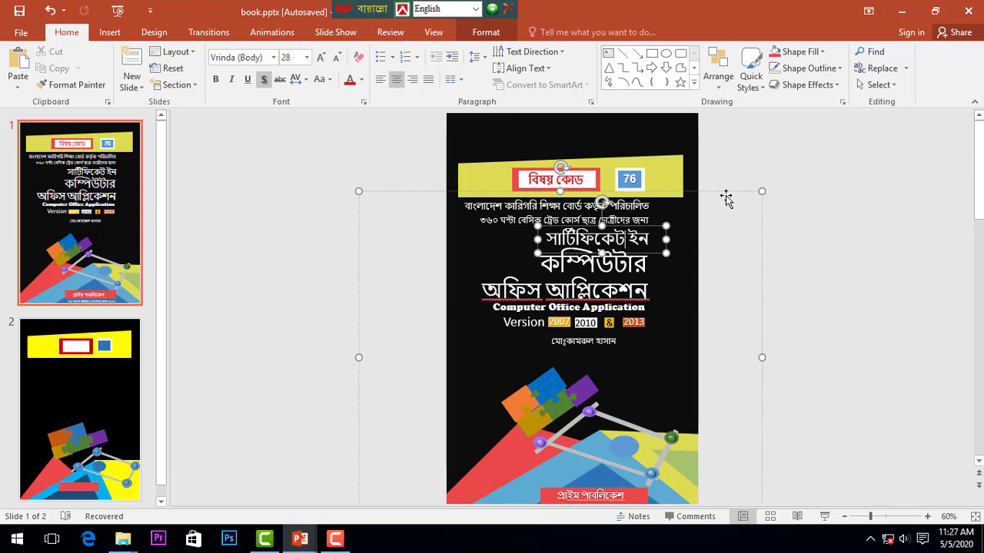
click(724, 191)
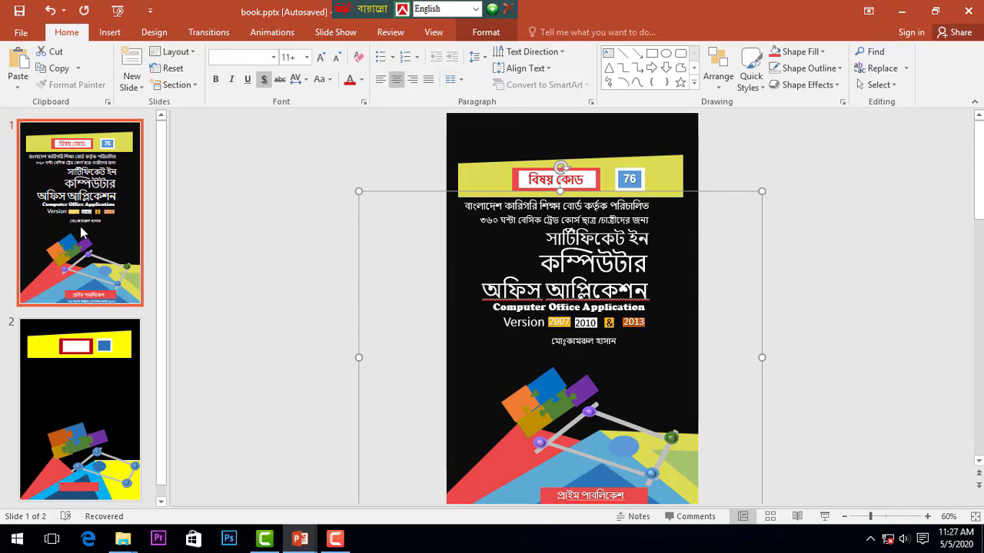
Paste the cover text onto slide 2 and move it down below the yellow banner.
click(50, 366)
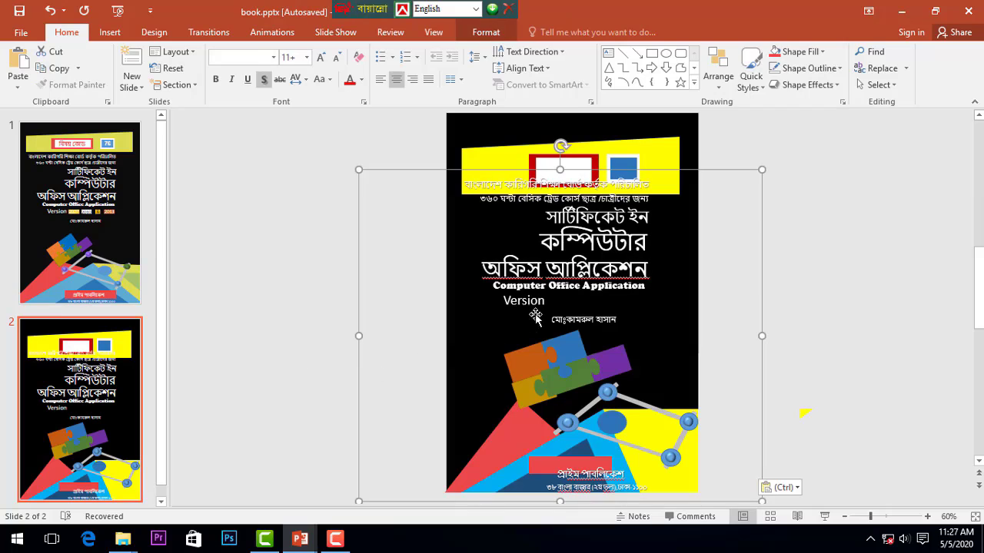
click(535, 307)
key(ctrl+z)
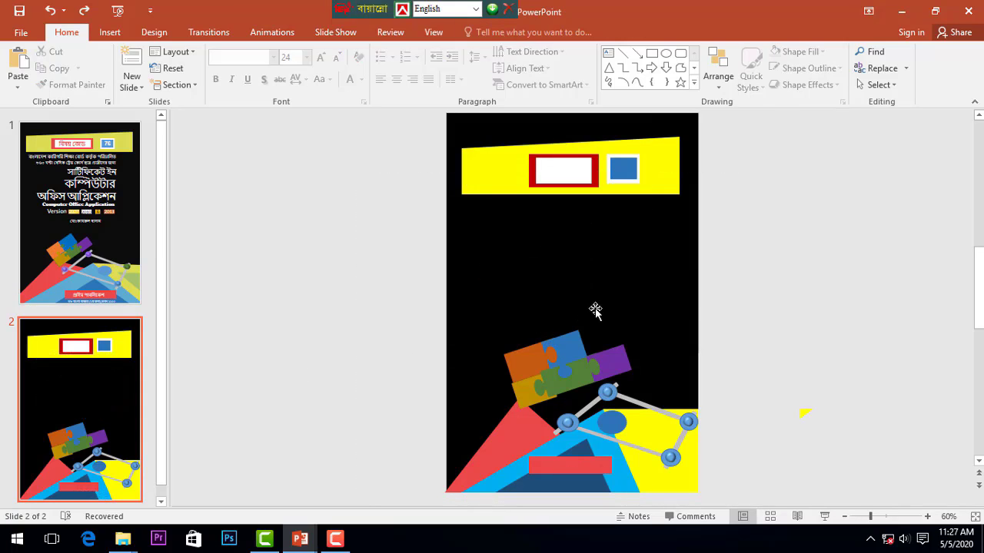
key(ctrl+v)
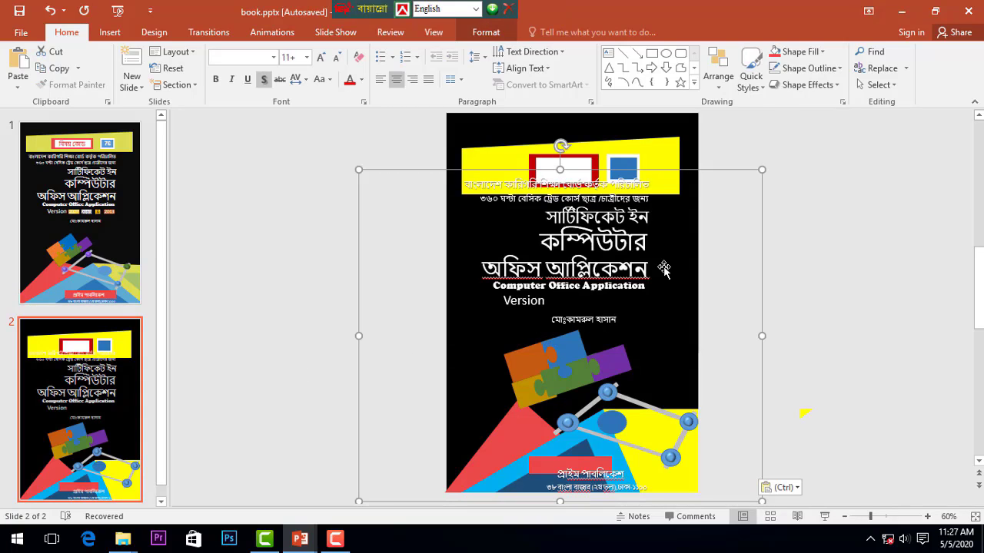
drag(707, 177, 710, 184)
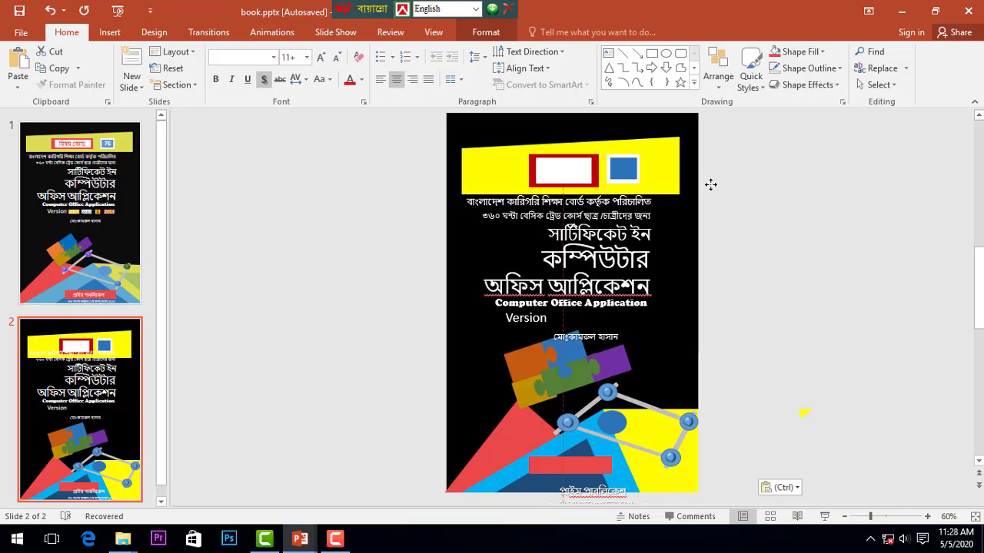
Select the yellow banner on slide 2 and drag it slightly upward.
scroll(691, 192, up, 3)
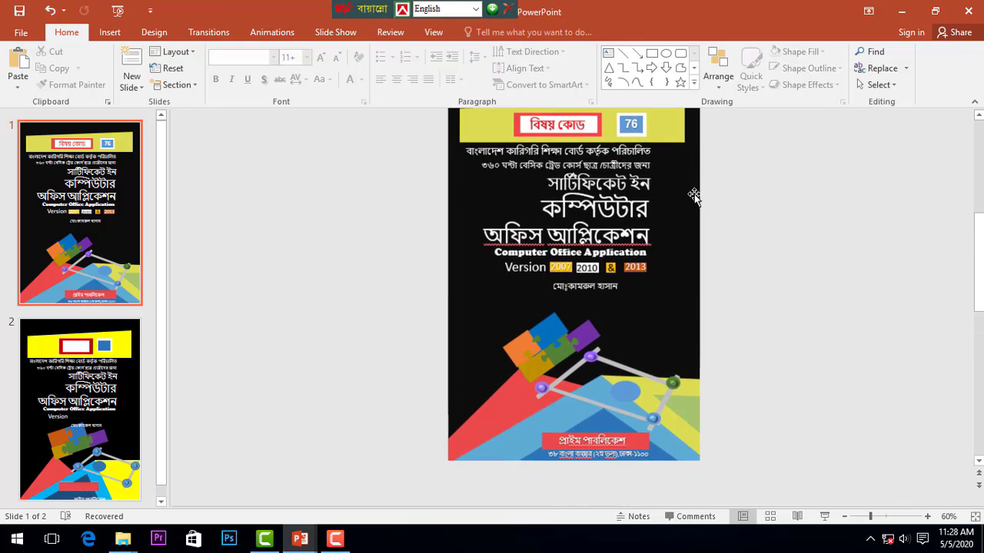
scroll(671, 194, down, 1)
scroll(671, 194, down, 3)
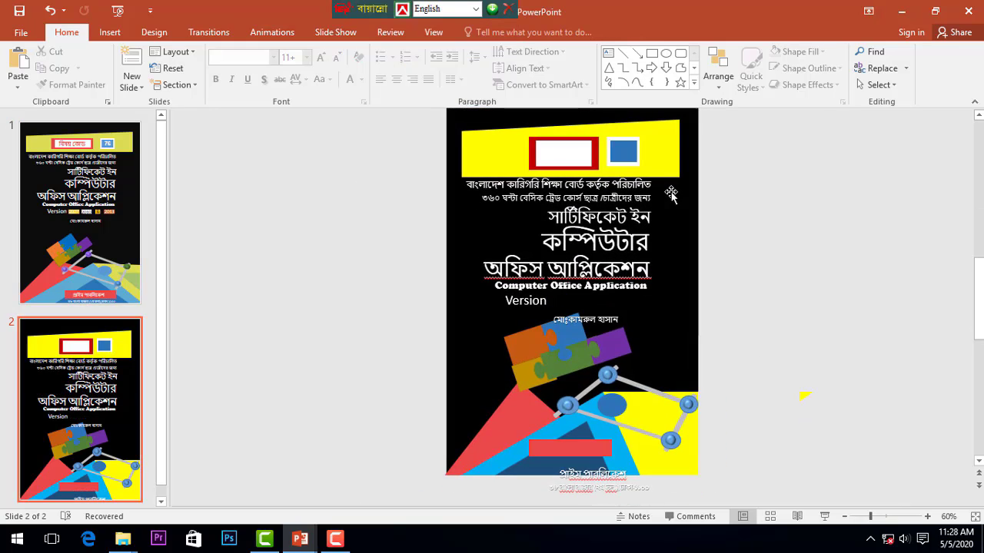
click(657, 152)
click(622, 160)
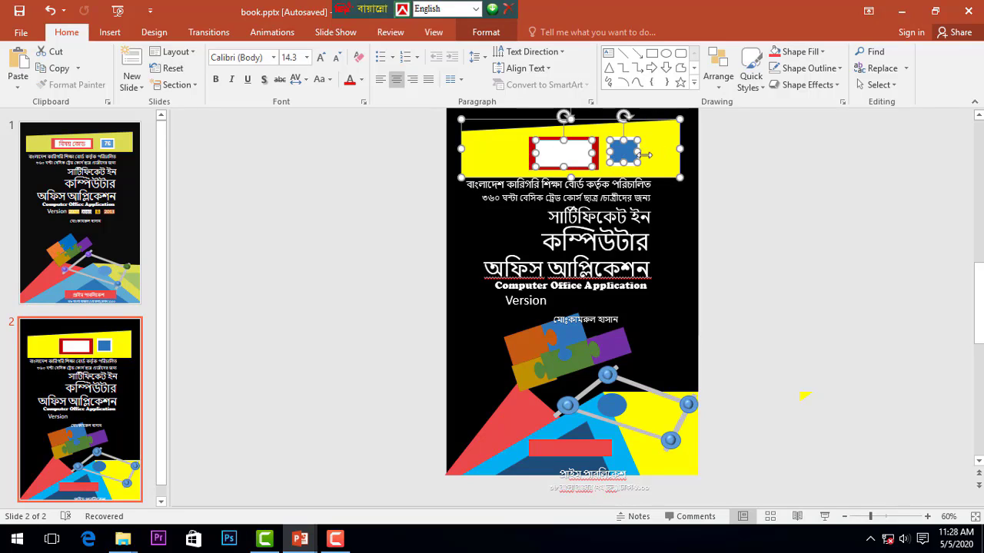
drag(651, 168, 651, 156)
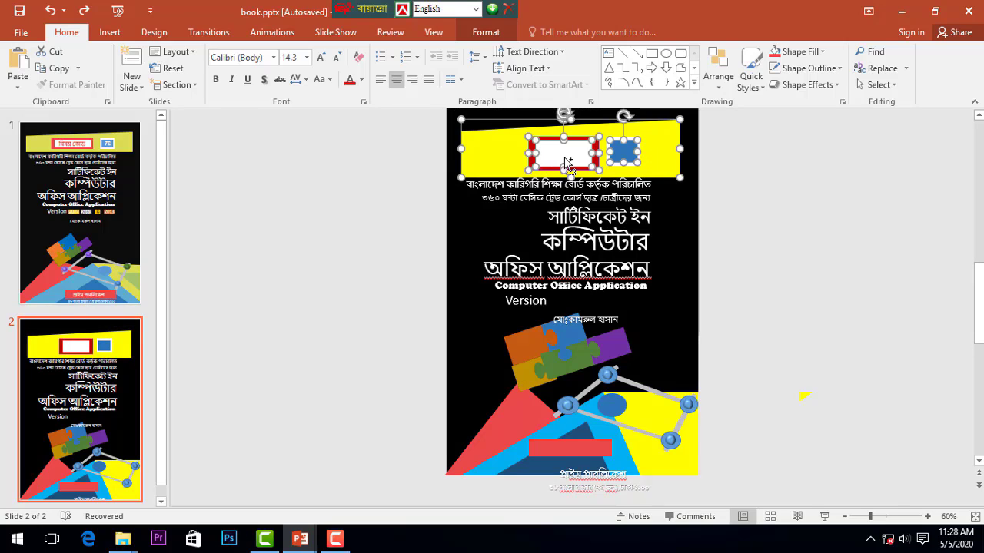
Undo the misplaced move and re-drag the whole banner group up slightly.
click(654, 150)
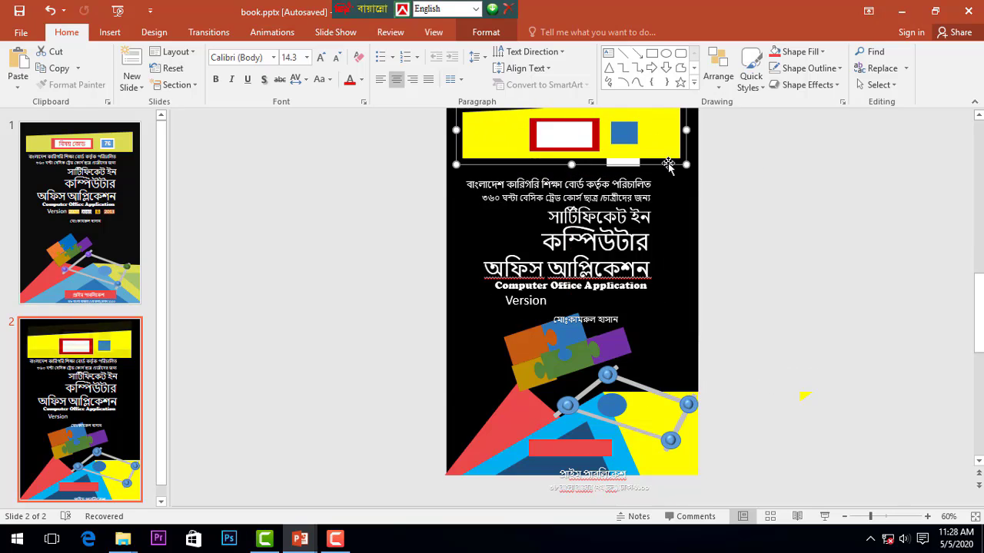
scroll(667, 175, up, 1)
scroll(666, 183, down, 1)
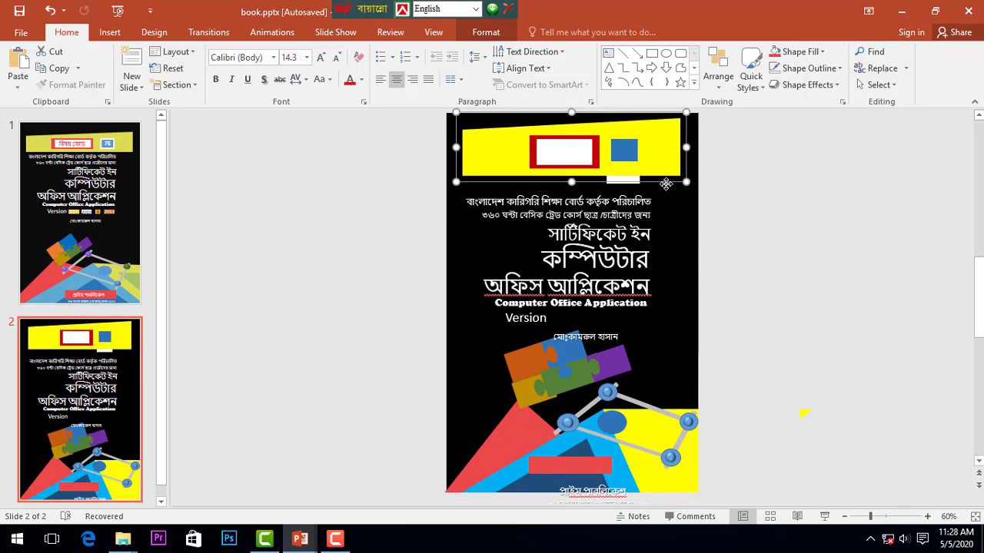
key(ctrl+z)
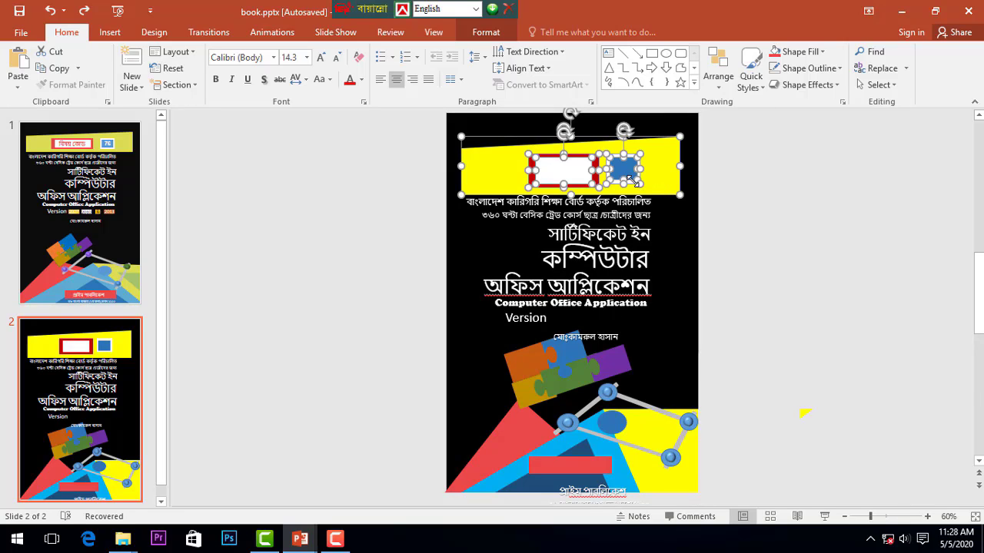
click(650, 184)
mouse_move(650, 185)
mouse_down()
mouse_move(669, 172)
mouse_move(670, 200)
mouse_move(673, 168)
mouse_up()
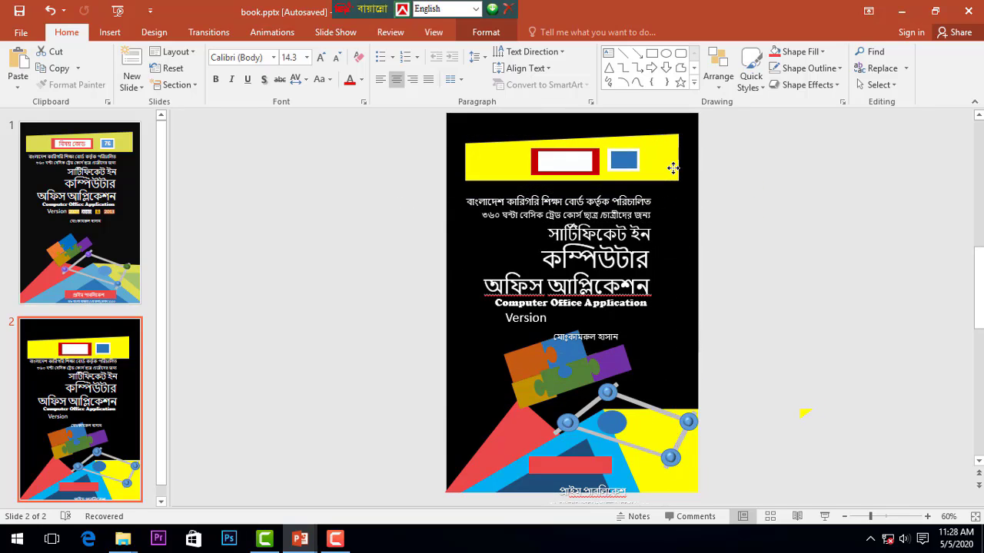
click(802, 222)
scroll(662, 240, up, 2)
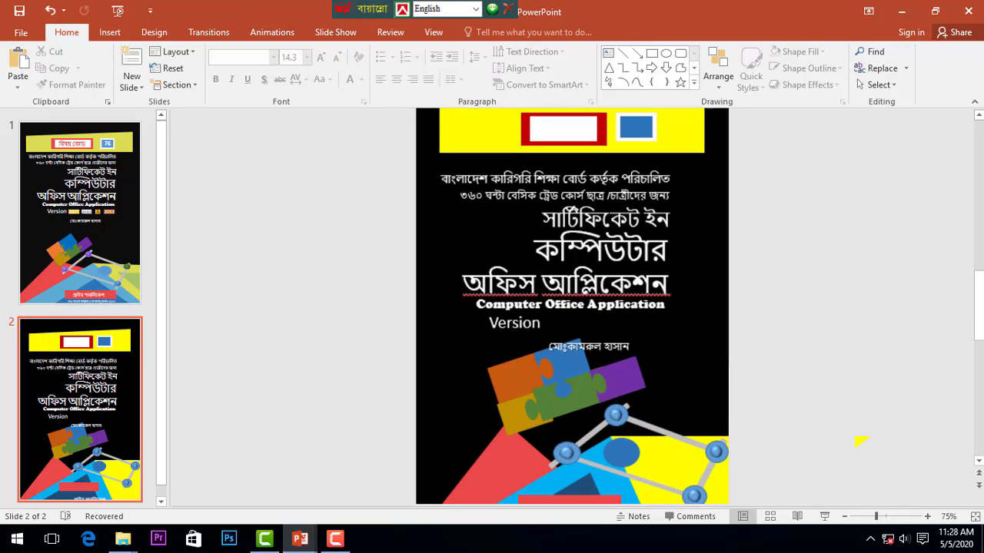
Raise the Bangla heading text group slightly on slide 2.
click(749, 179)
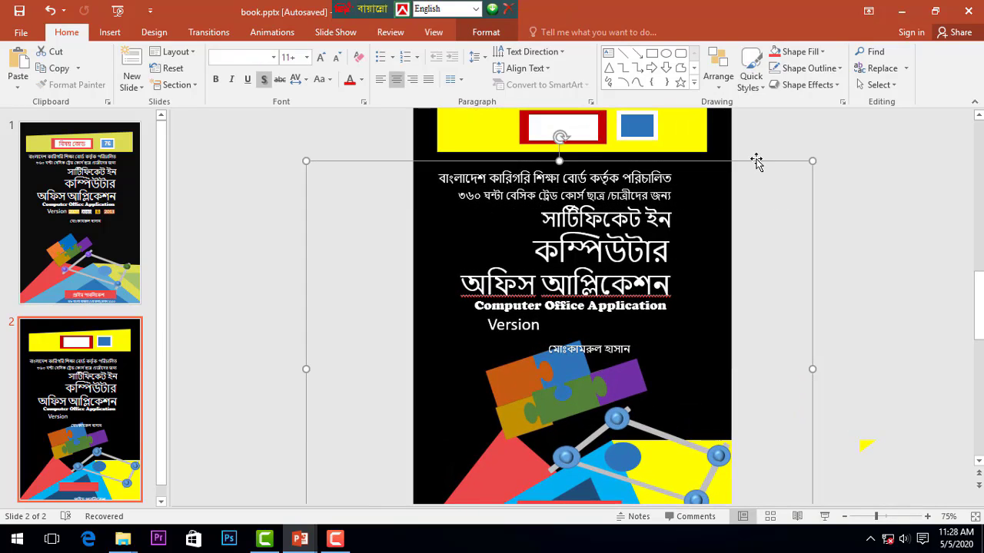
drag(749, 165, 756, 148)
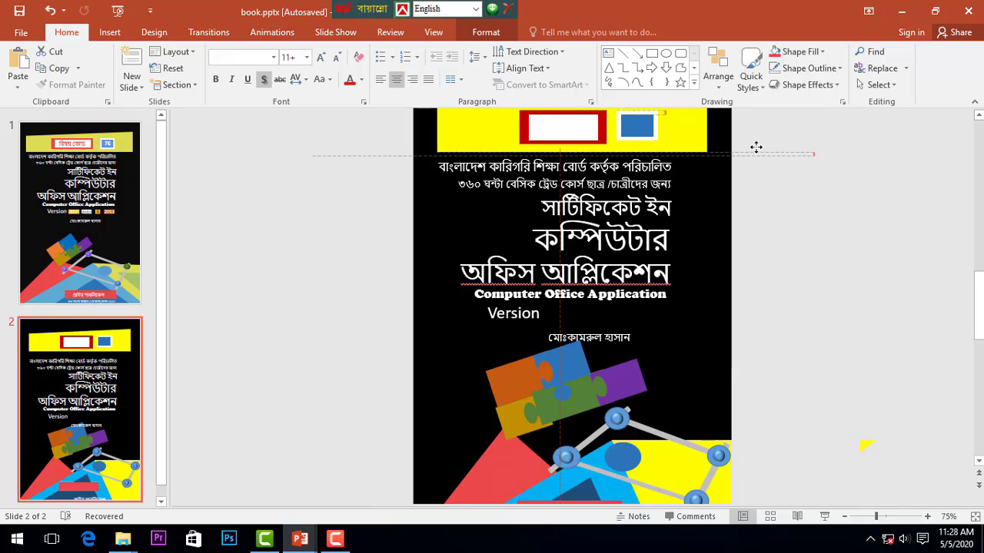
scroll(756, 146, up, 2)
scroll(638, 296, up, 2)
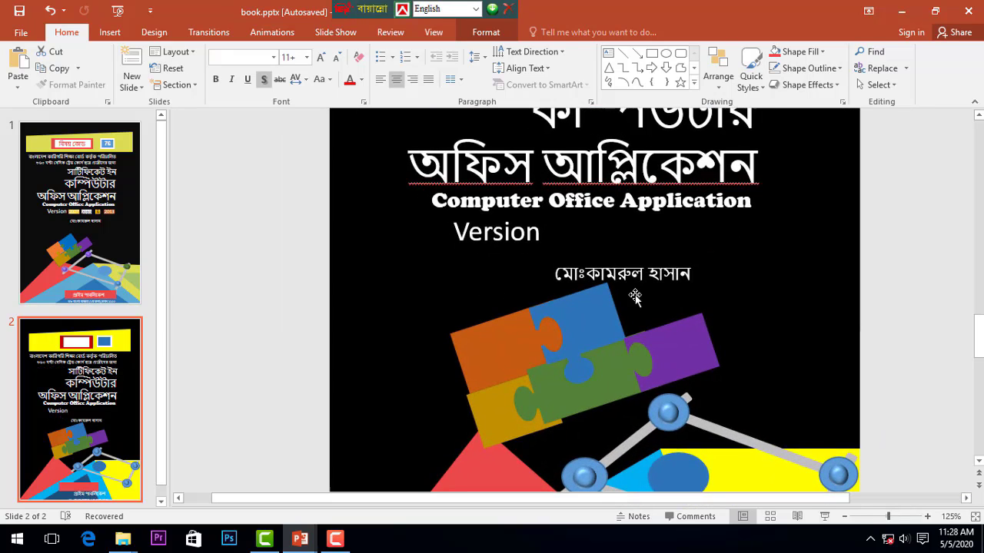
scroll(638, 296, down, 4)
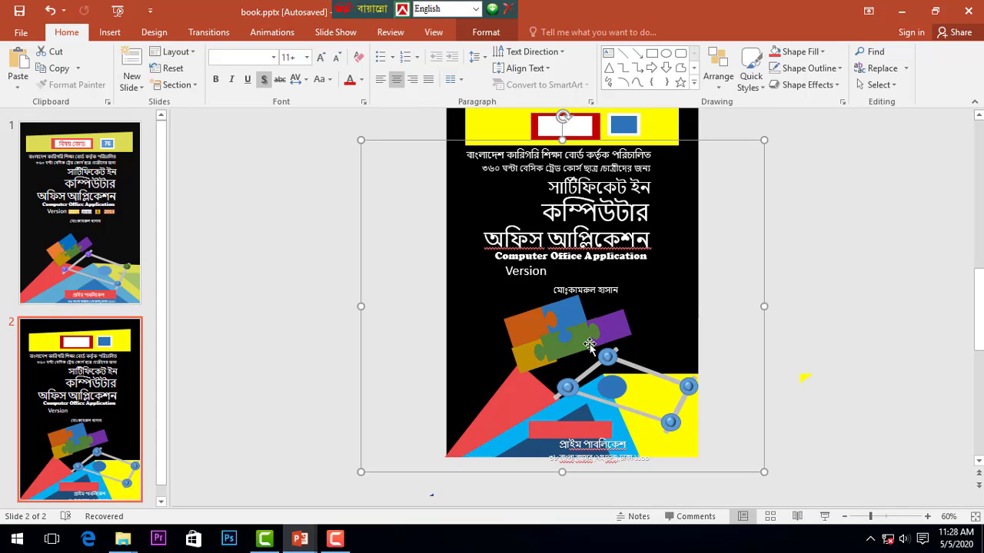
scroll(661, 359, up, 1)
scroll(646, 384, up, 5)
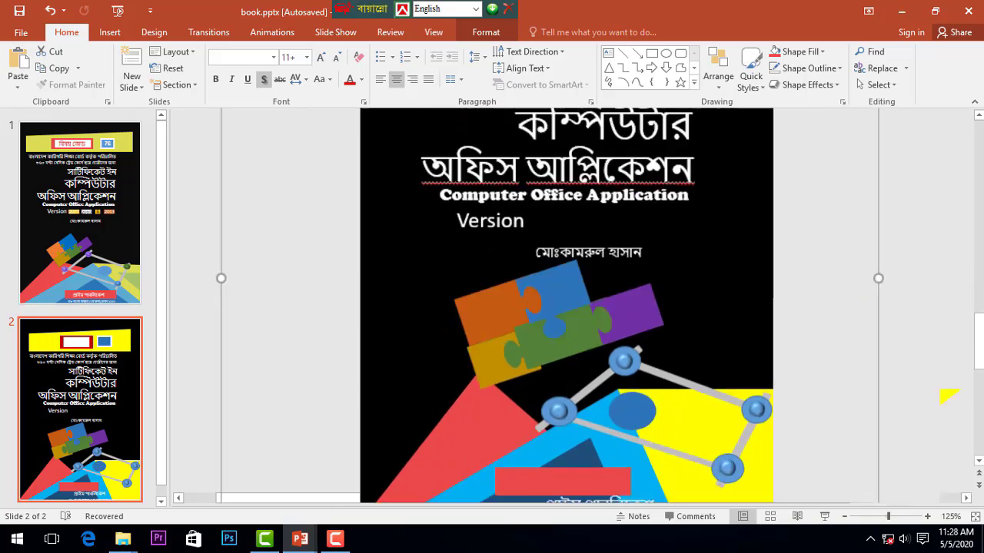
scroll(619, 349, down, 3)
Shift the red publisher bar up and place the address line just beneath it.
mouse_move(618, 350)
mouse_down()
mouse_move(624, 342)
mouse_move(593, 313)
mouse_up()
click(630, 361)
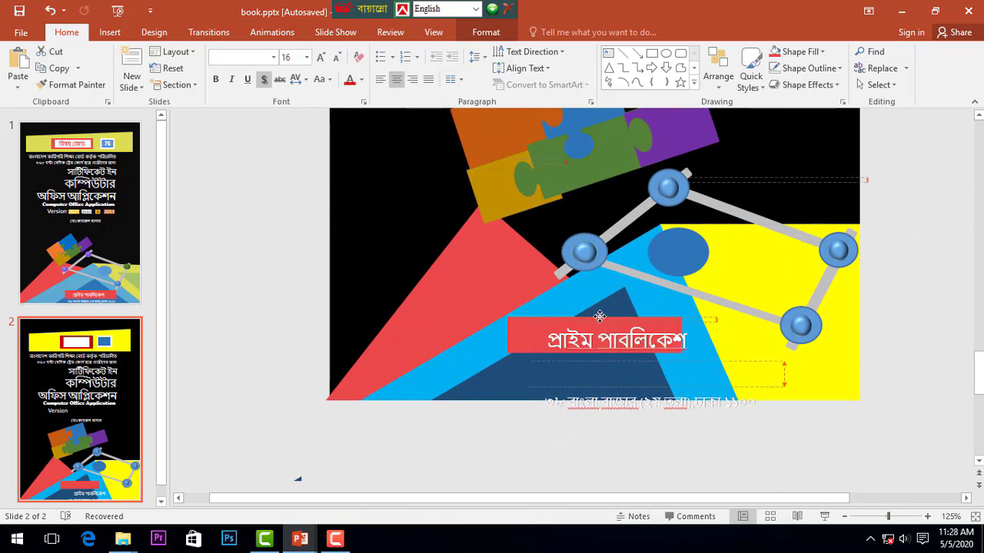
click(593, 397)
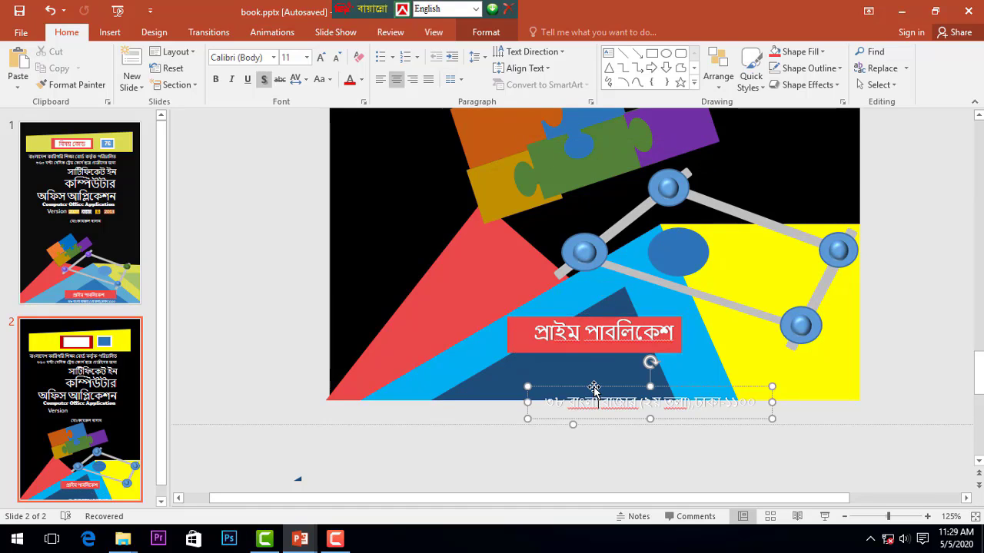
drag(593, 387, 539, 350)
Move the author name line up and to the right.
ctrl+scroll(539, 350, down, 6)
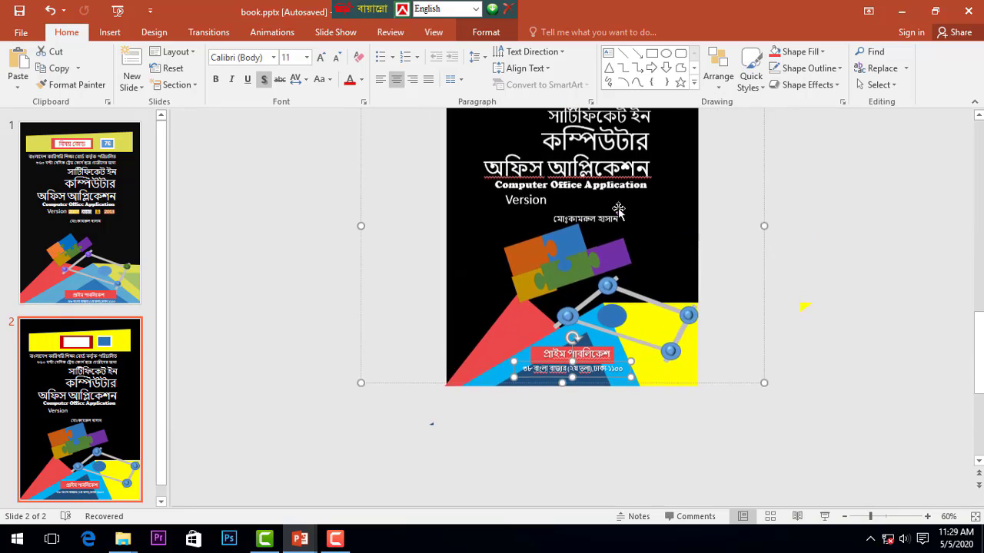
ctrl+scroll(588, 290, up, 4)
scroll(588, 265, up, 5)
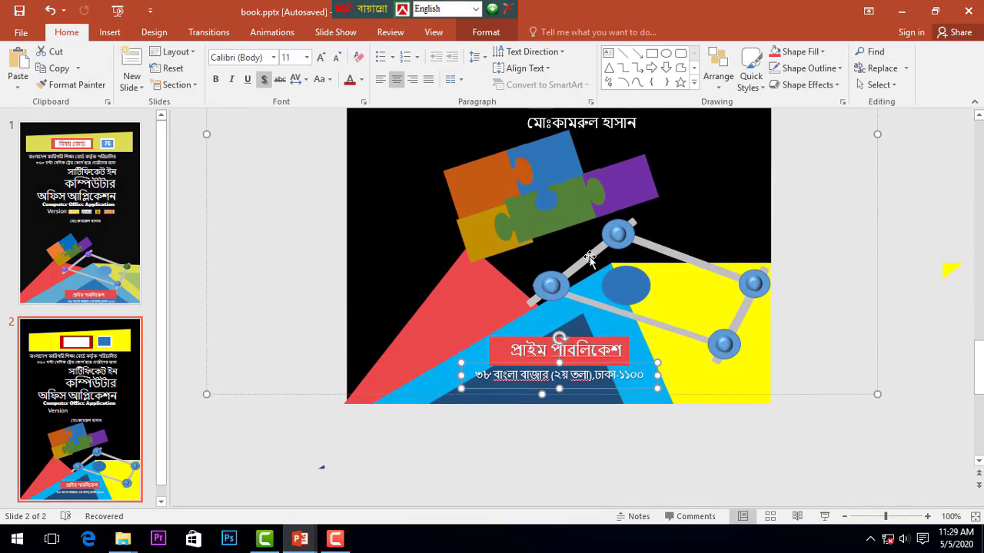
click(588, 225)
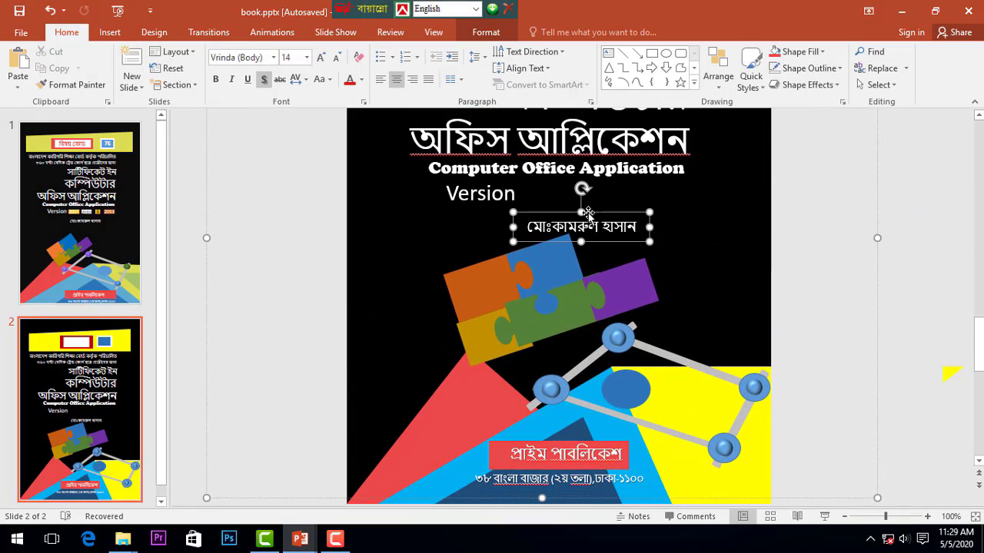
drag(588, 213, 599, 206)
Copy the red publisher box up beside Version and shrink it into a small version box.
click(110, 33)
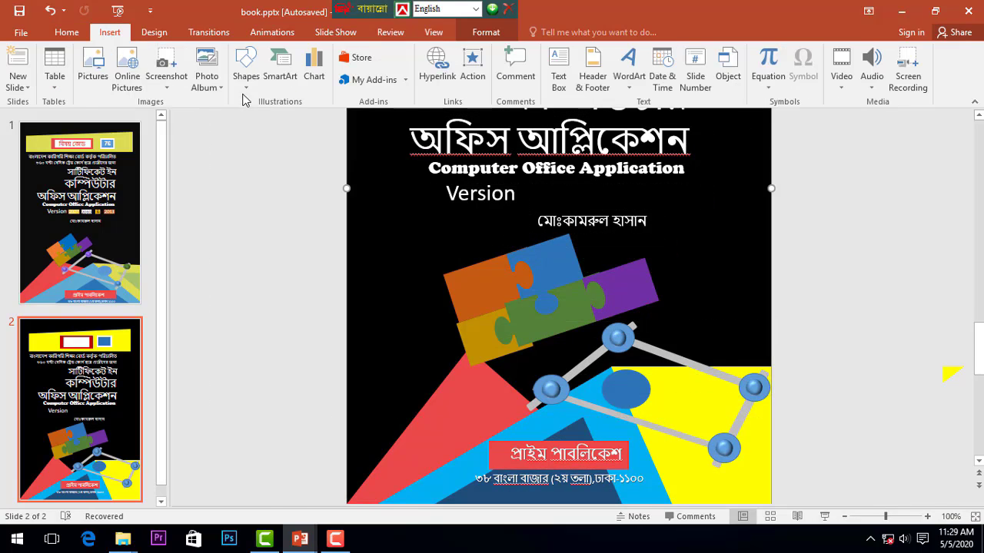
click(246, 81)
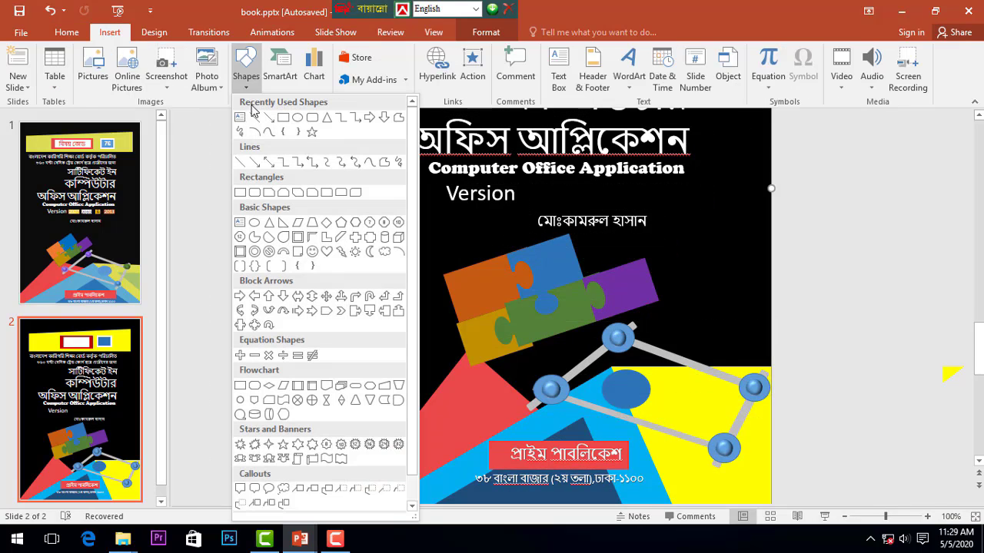
click(498, 459)
mouse_move(498, 454)
mouse_down()
mouse_move(552, 233)
mouse_move(551, 191)
mouse_up()
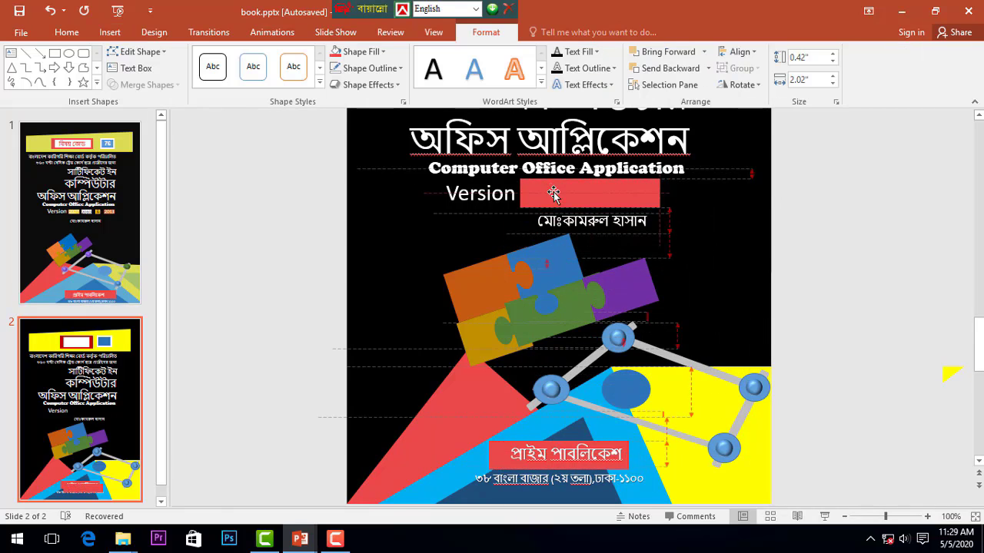
mouse_move(659, 194)
mouse_down()
mouse_move(563, 196)
mouse_move(575, 180)
mouse_up()
Duplicate red boxes until the Version row has four, with the third made narrower.
scroll(567, 158, down, 2)
mouse_move(575, 139)
mouse_down()
mouse_move(599, 393)
mouse_move(656, 399)
mouse_up()
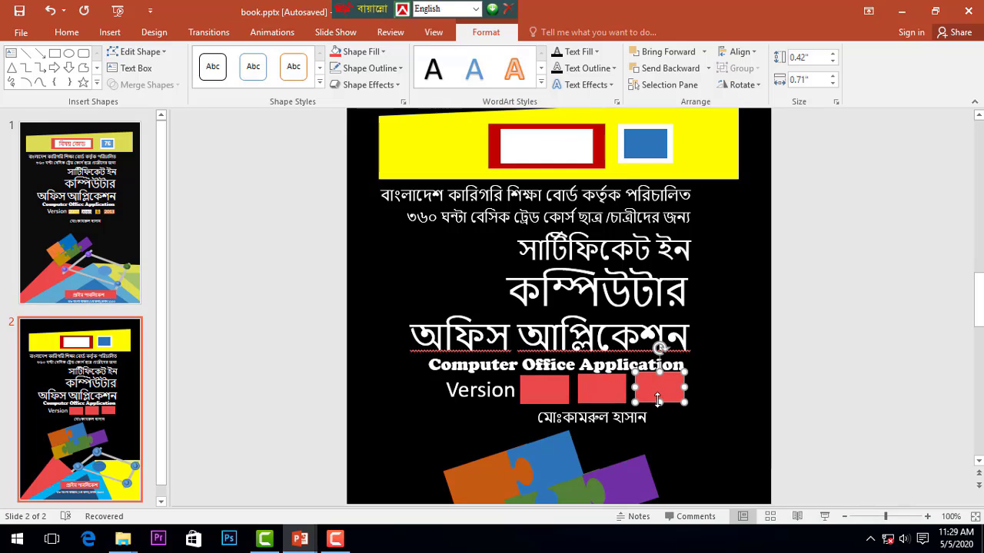
key(ctrl+d)
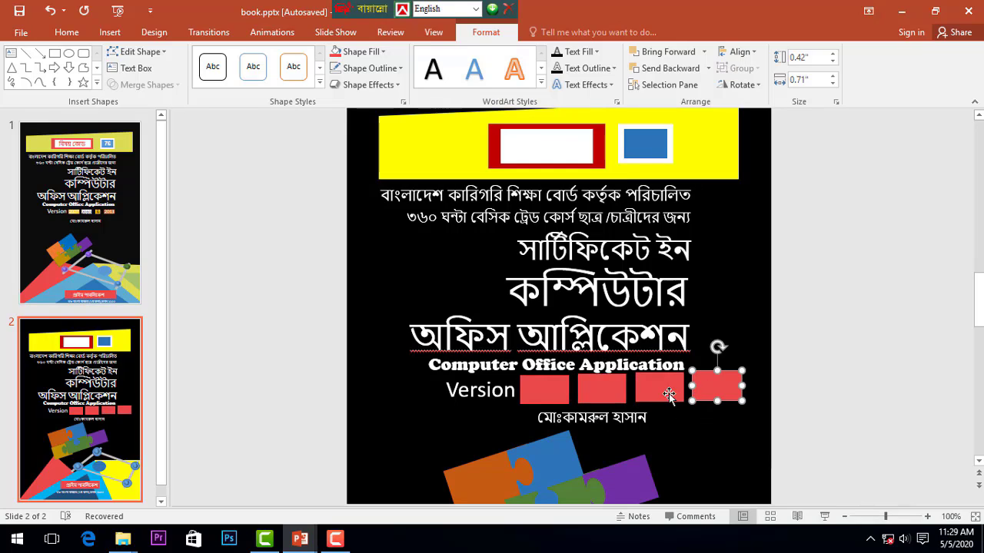
click(667, 391)
mouse_move(683, 391)
mouse_down()
mouse_move(650, 390)
mouse_move(662, 391)
mouse_up()
Nudge the Version text left and move the fourth box next to the third.
click(596, 392)
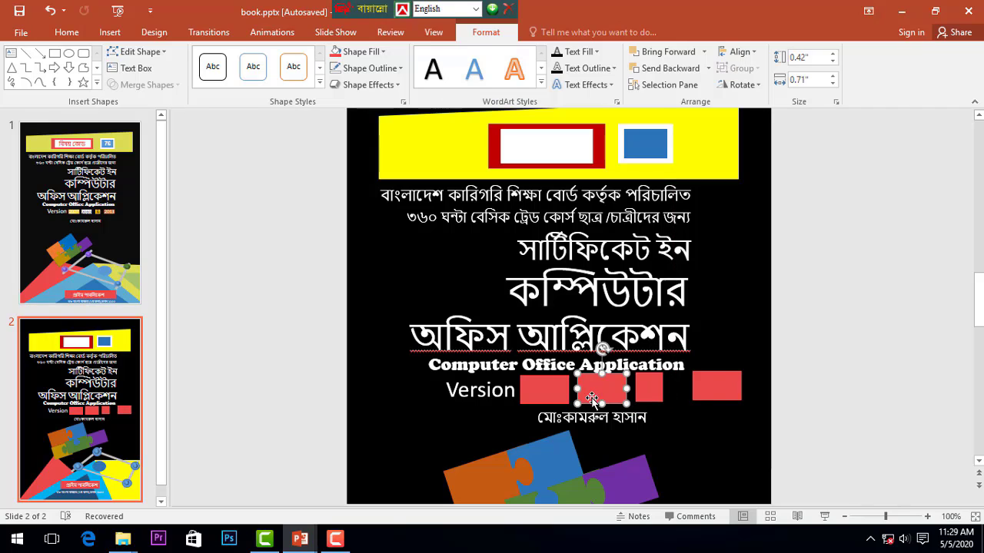
click(536, 393)
click(478, 390)
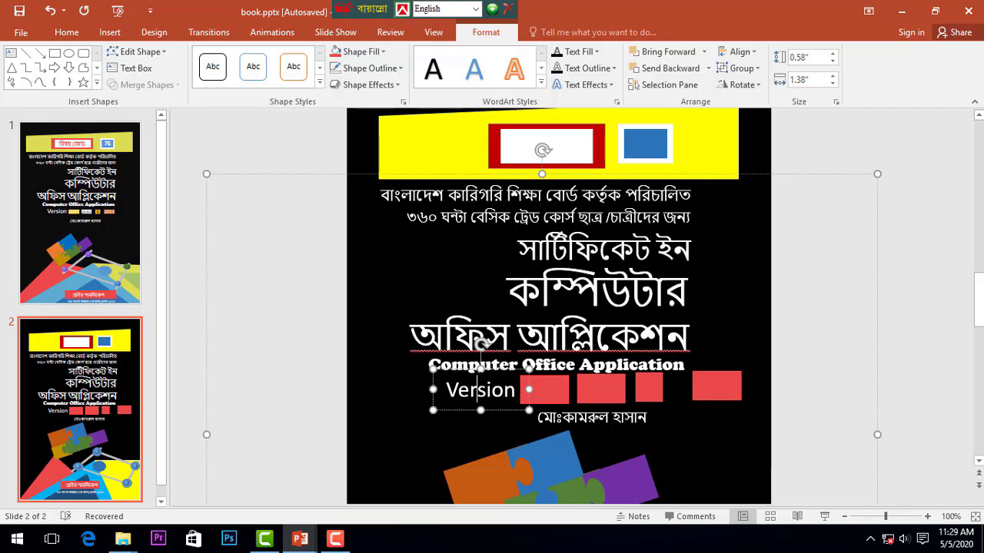
drag(502, 369, 500, 369)
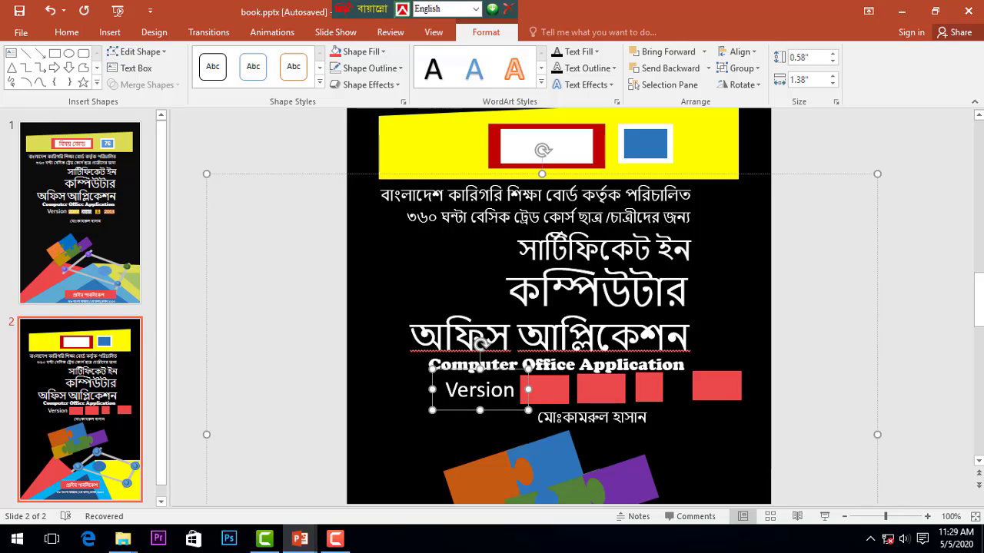
click(590, 392)
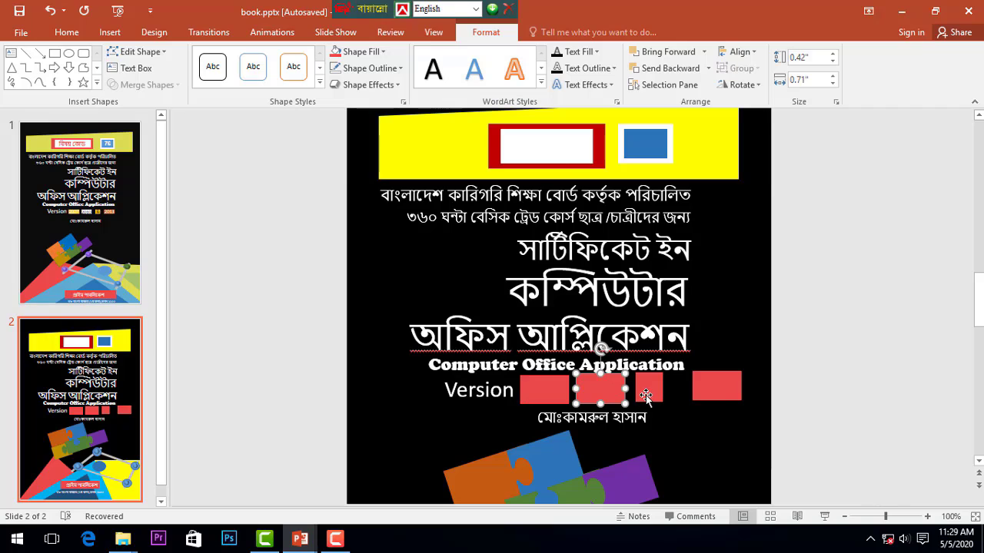
click(646, 395)
click(714, 388)
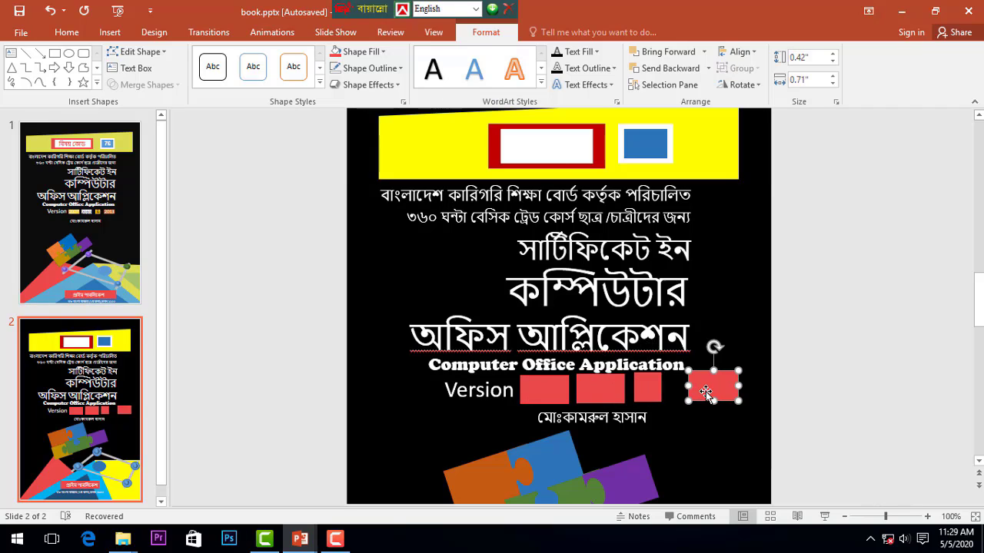
drag(714, 388, 687, 391)
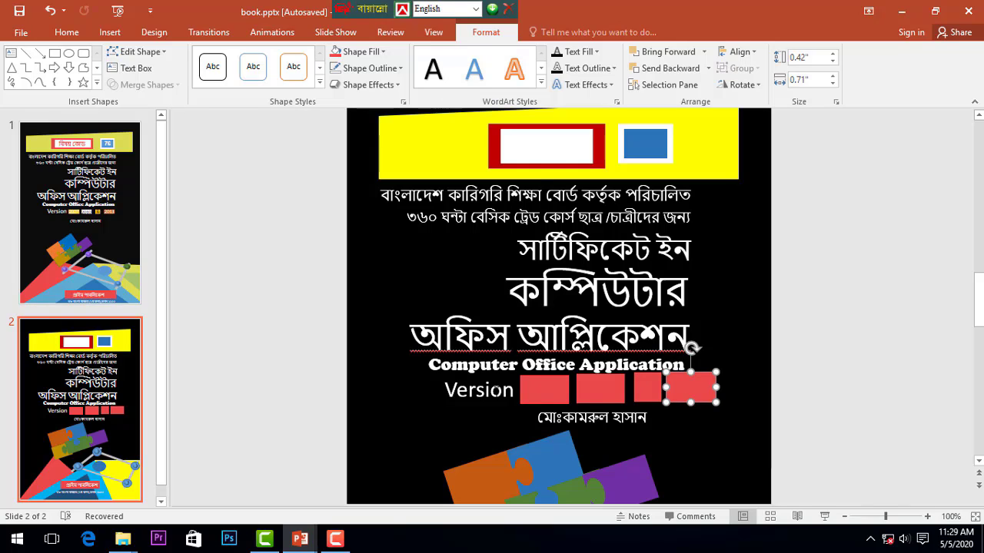
Shift Version further left and close the gaps between all four red boxes.
click(491, 390)
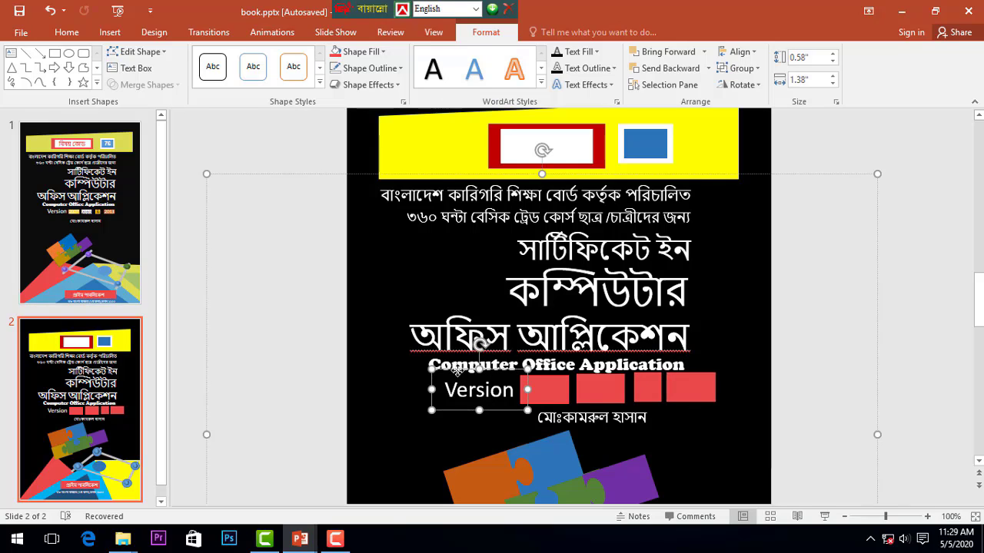
drag(456, 369, 444, 370)
click(558, 397)
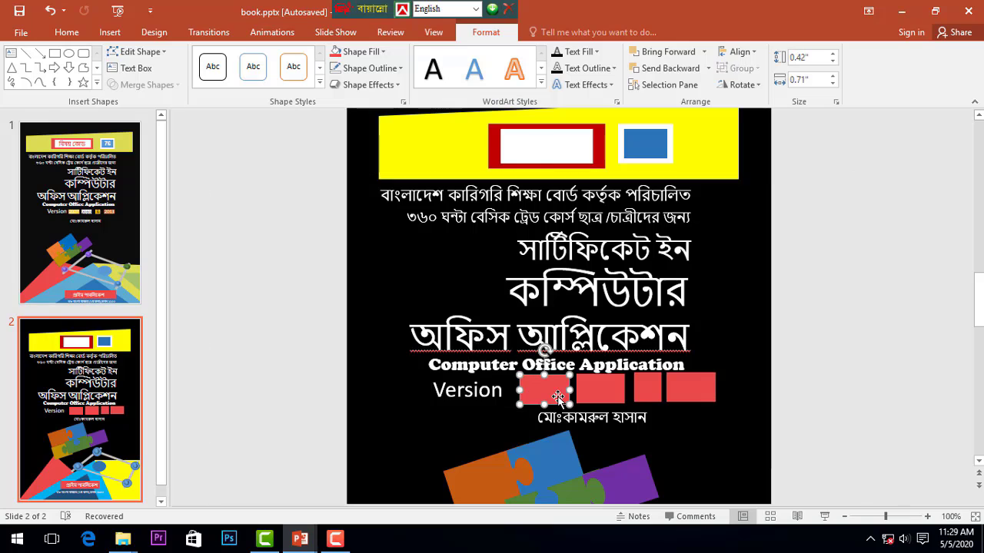
key(Left)
drag(586, 390, 602, 391)
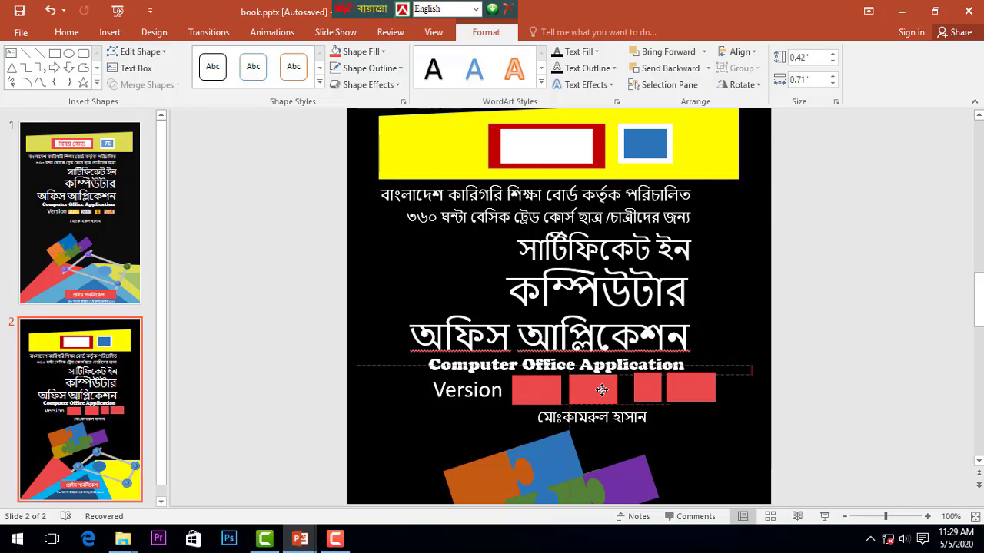
drag(648, 390, 639, 390)
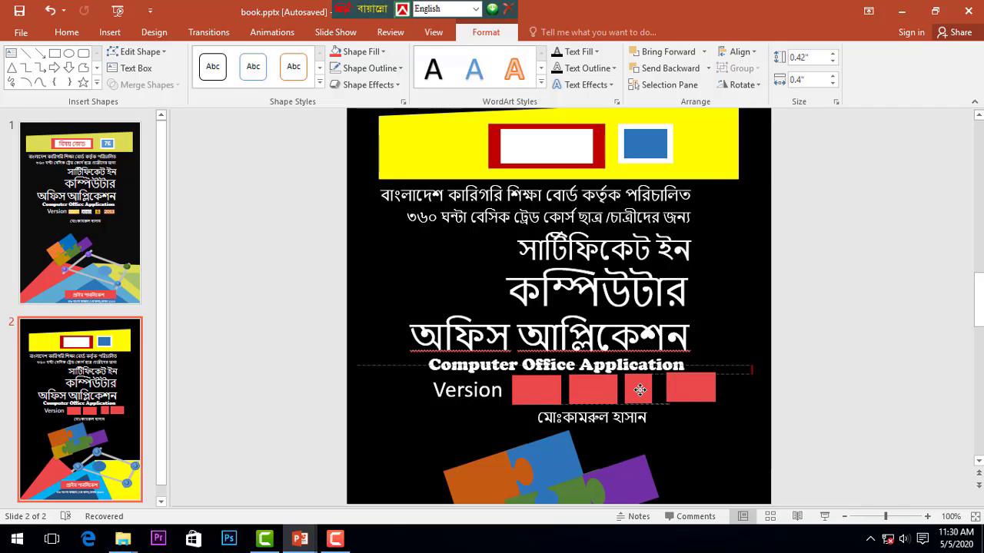
drag(687, 387, 678, 388)
drag(538, 394, 515, 393)
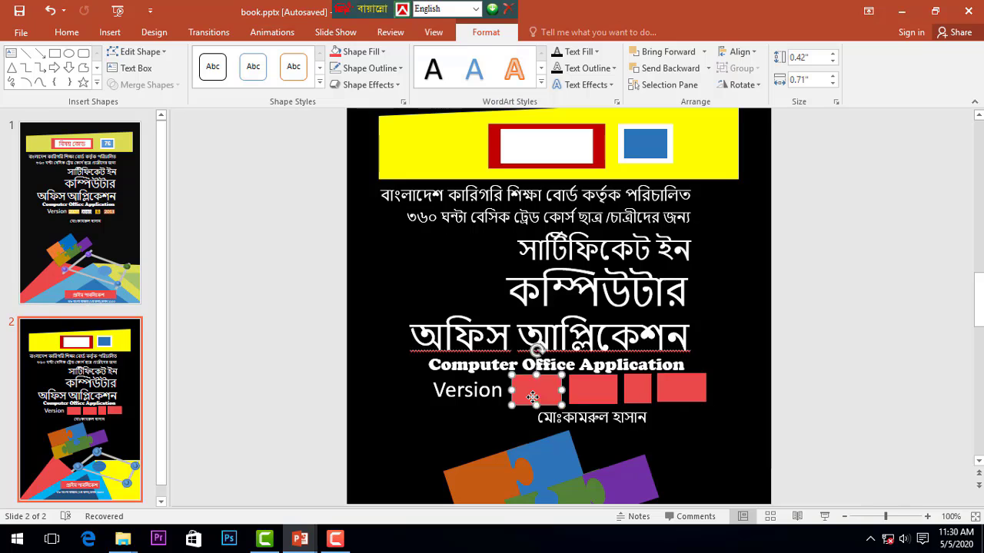
drag(597, 397, 580, 396)
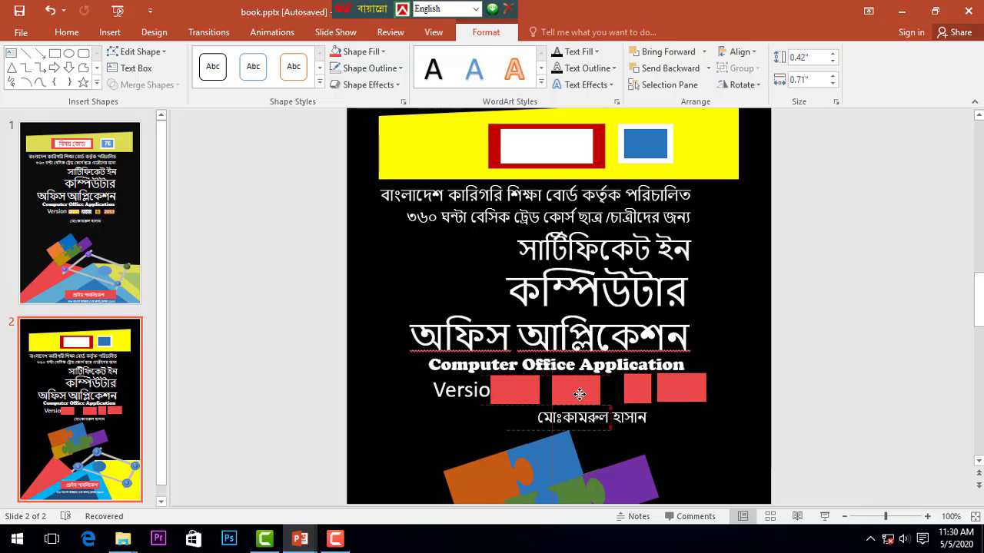
Respace the four red boxes so the first clears the Version text.
ctrl+scroll(576, 351, up, 10)
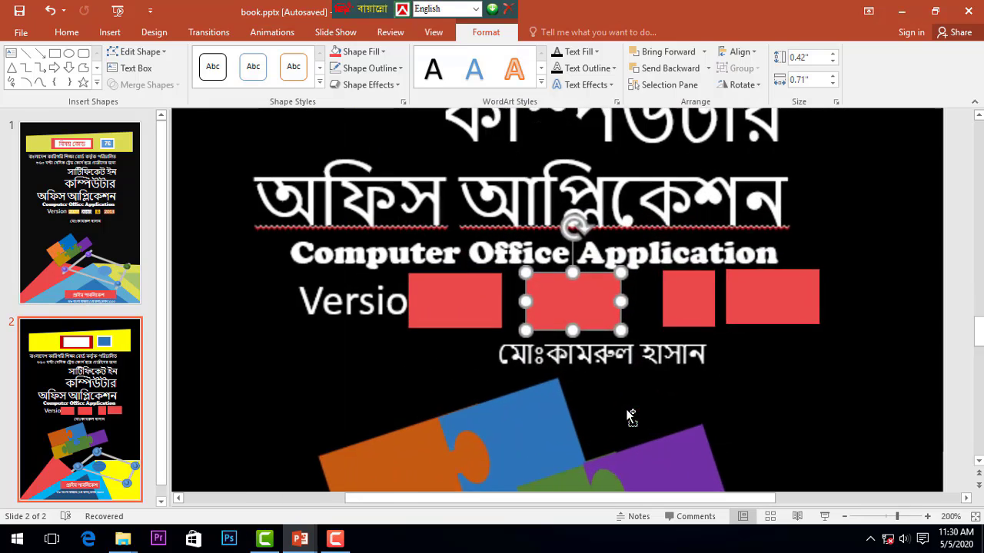
drag(478, 313, 492, 313)
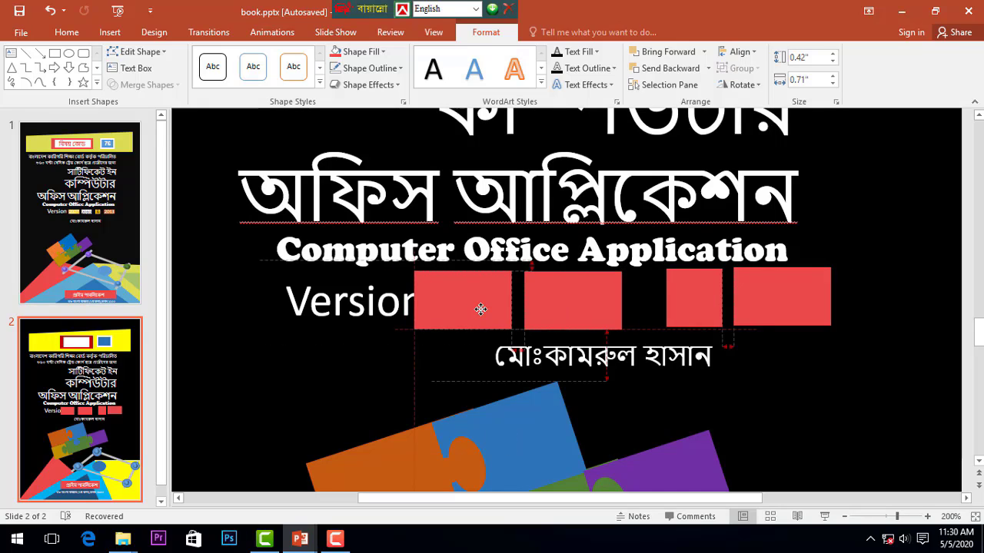
click(700, 307)
drag(700, 307, 672, 308)
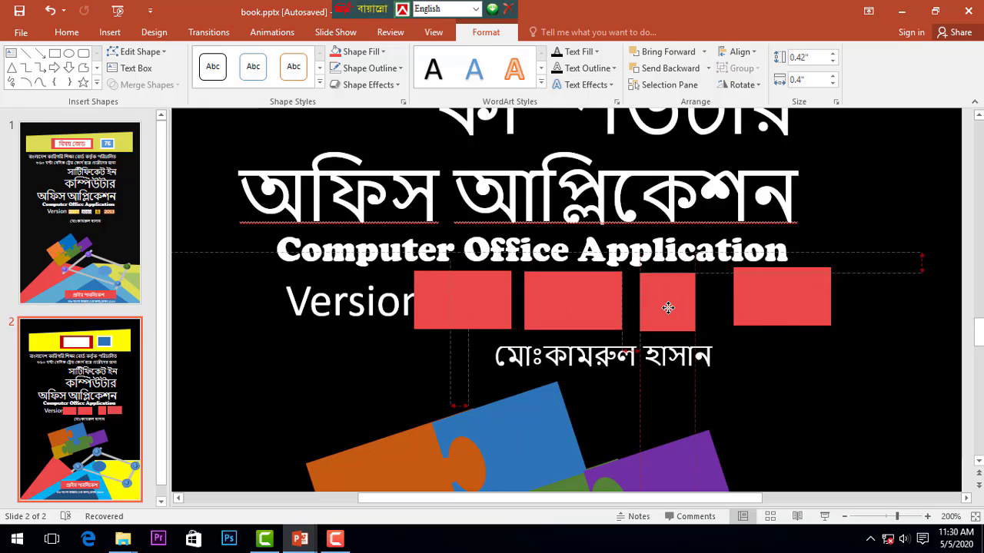
click(781, 305)
drag(781, 305, 753, 306)
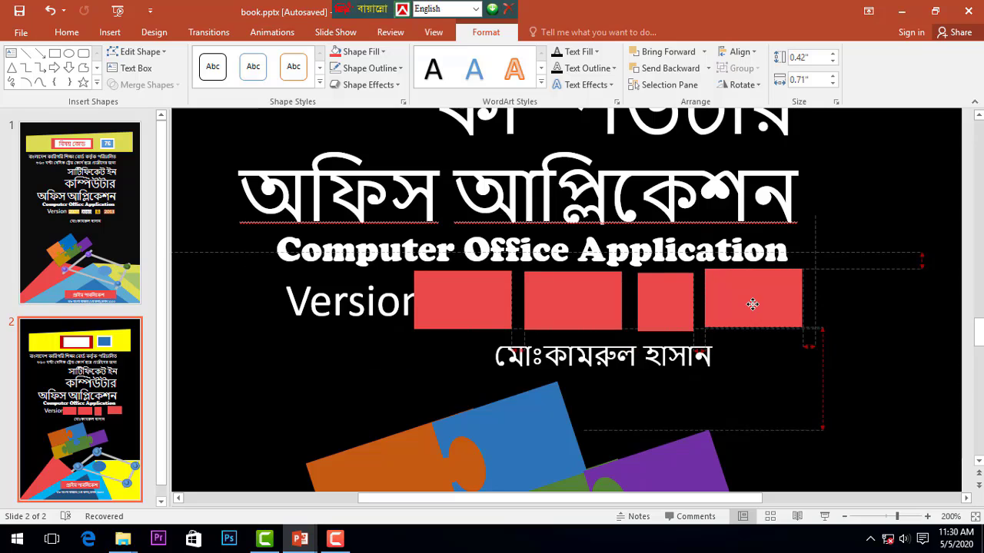
drag(680, 313, 669, 308)
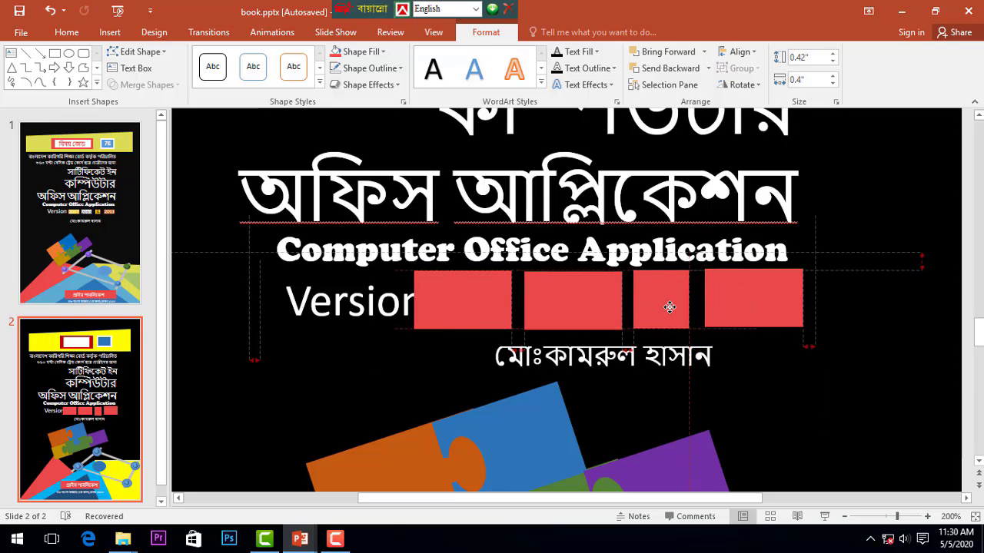
drag(590, 313, 571, 308)
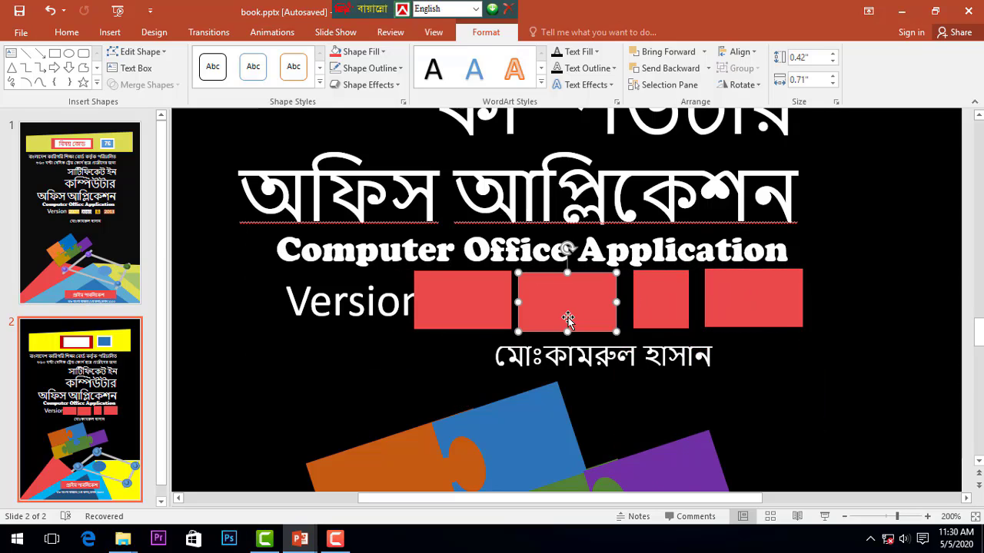
drag(464, 307, 455, 308)
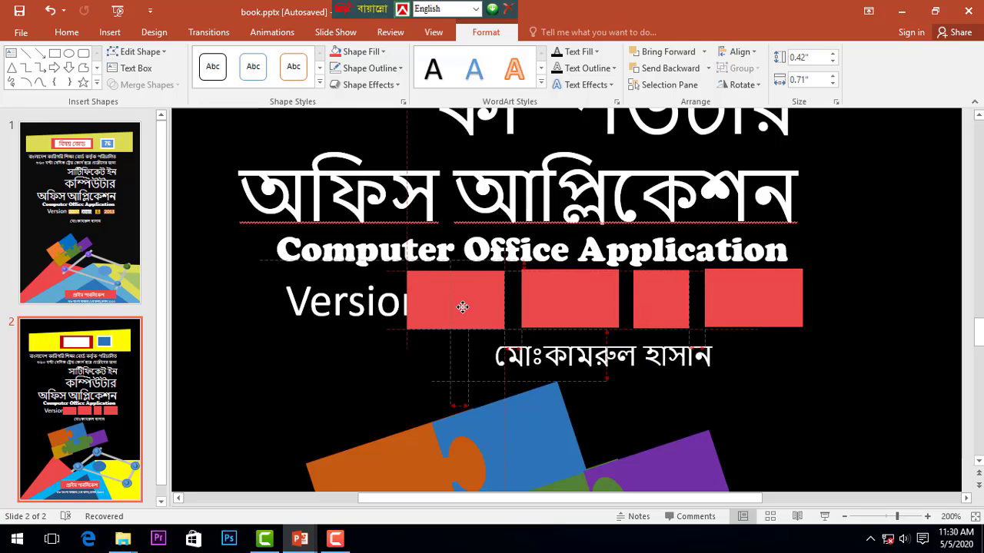
Move Version left so the whole word shows and tighten the third and fourth boxes.
click(365, 299)
drag(383, 262, 356, 261)
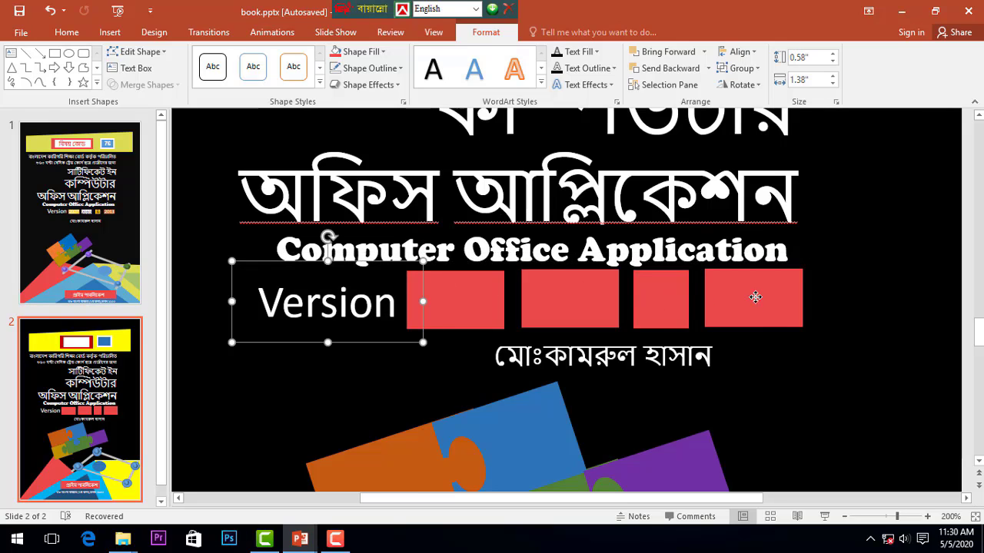
drag(790, 302, 779, 302)
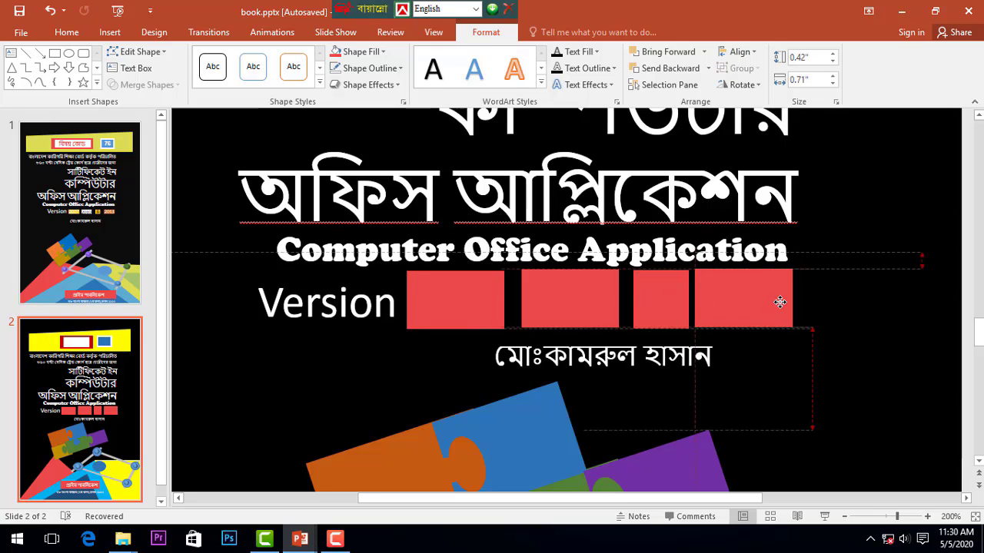
drag(663, 307, 566, 302)
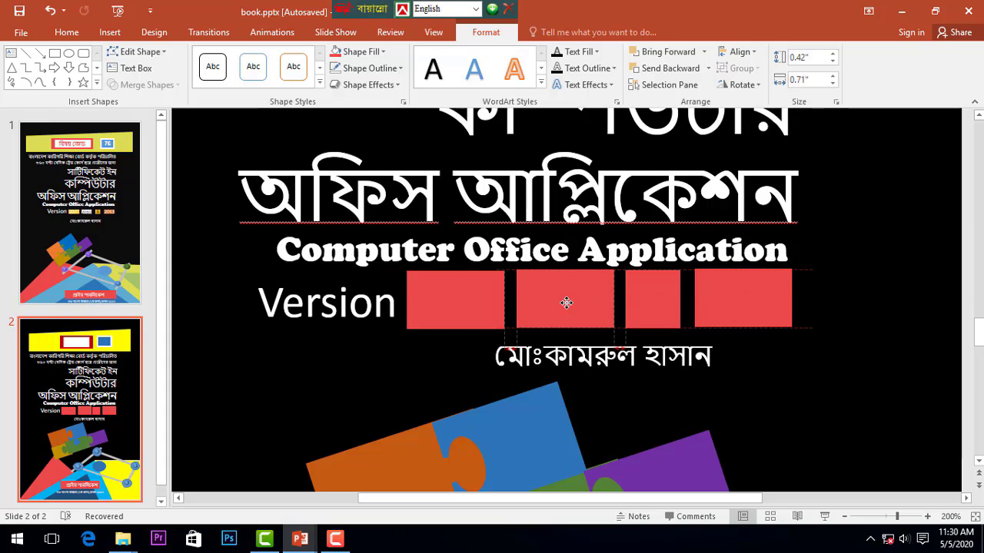
click(467, 306)
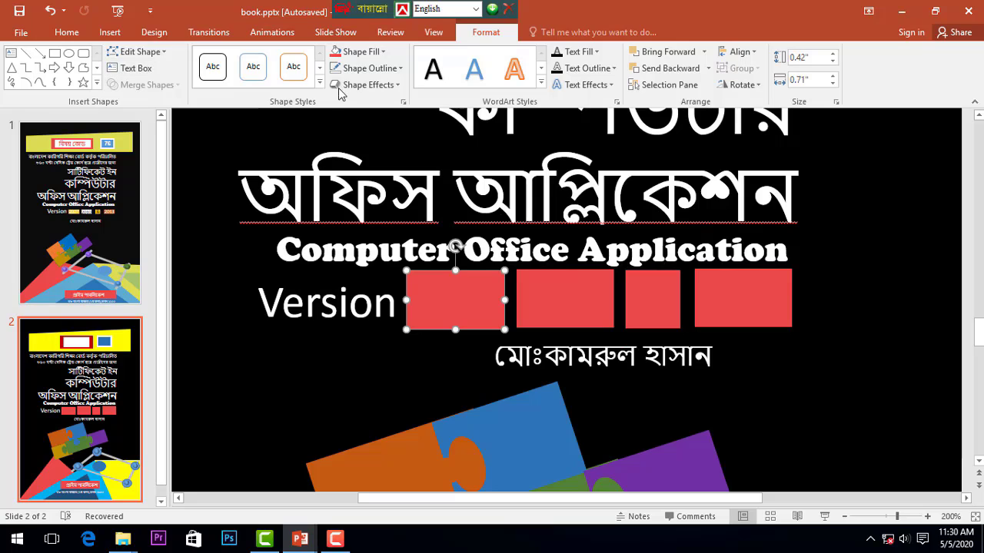
Fill the first box with gold and the second box with white.
click(368, 52)
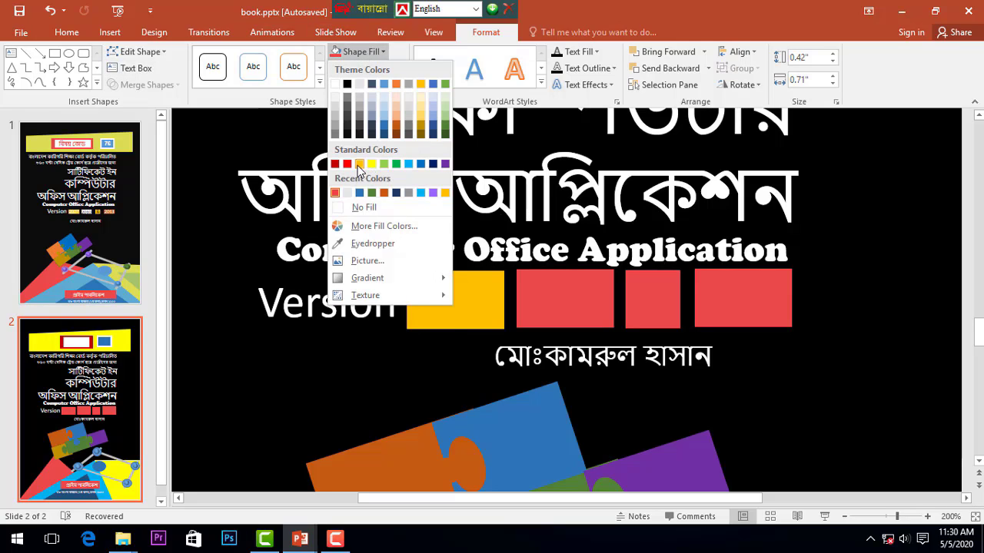
click(358, 164)
click(549, 289)
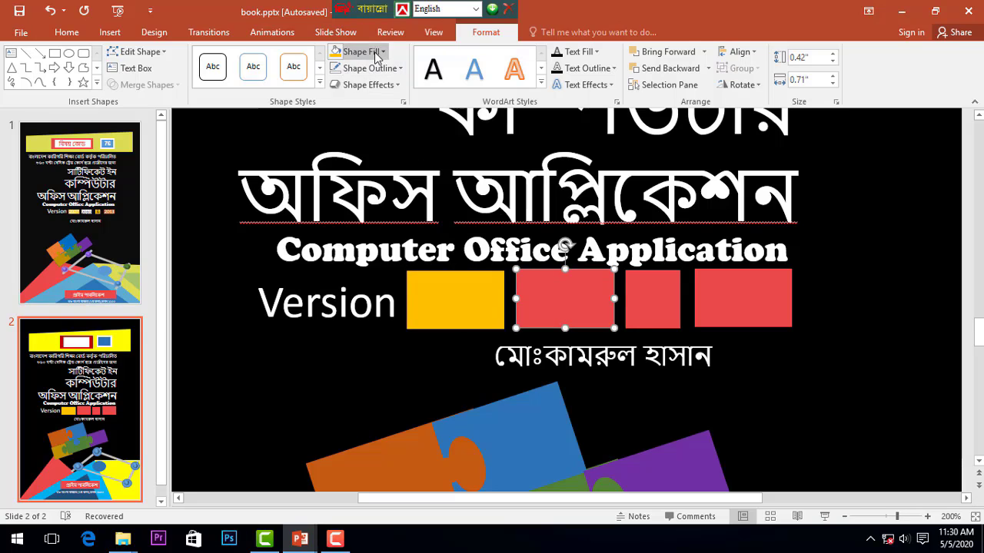
click(373, 52)
click(339, 86)
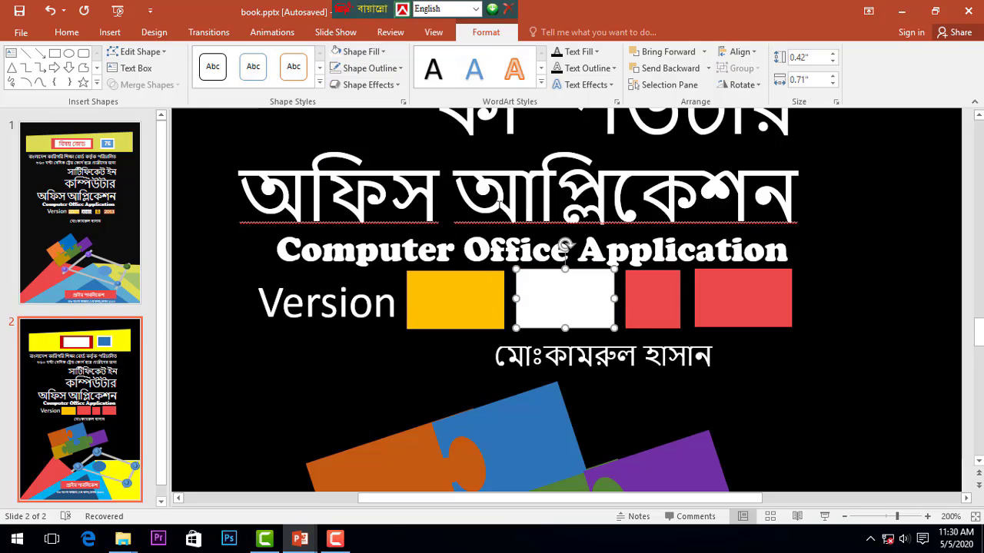
Give the small third box No Outline.
click(652, 303)
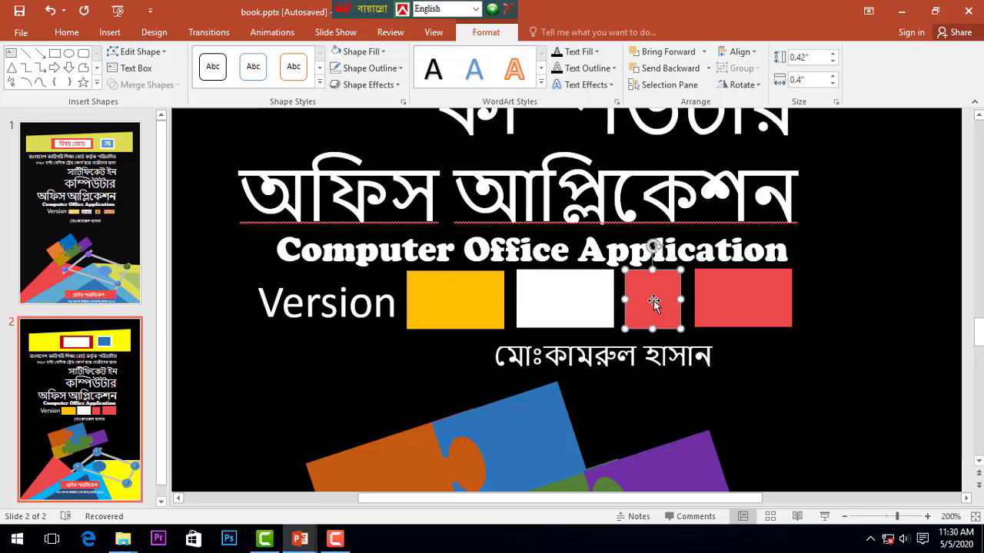
click(351, 69)
click(358, 256)
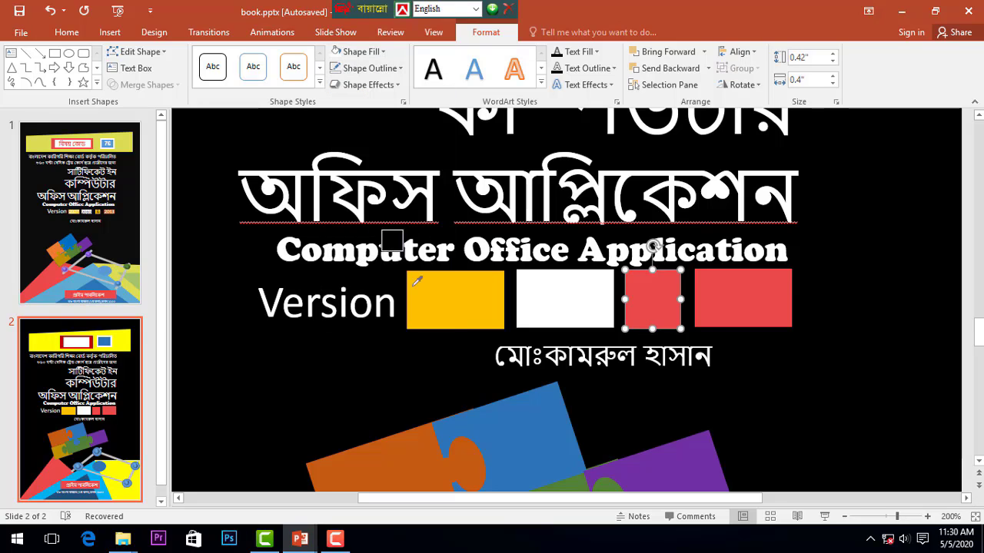
click(464, 275)
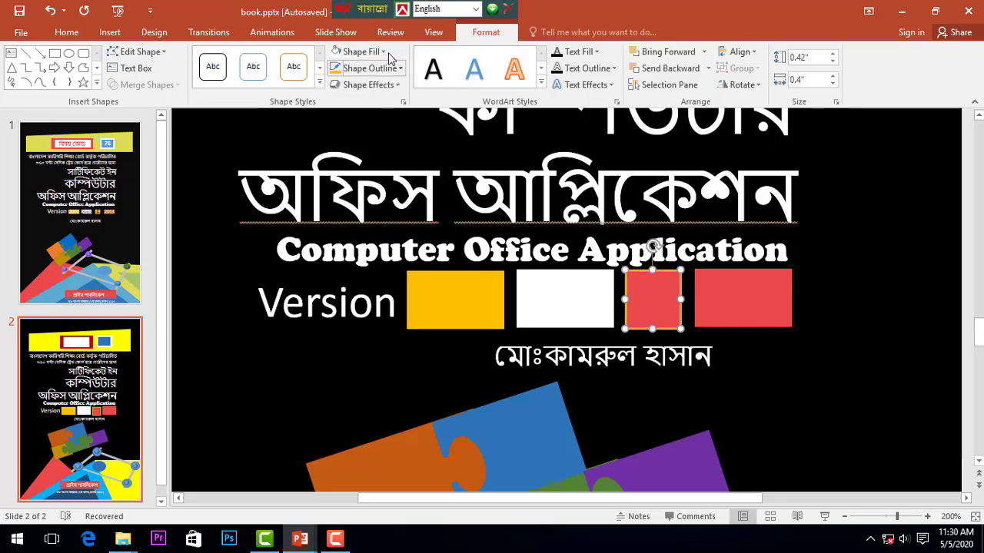
click(369, 69)
click(384, 228)
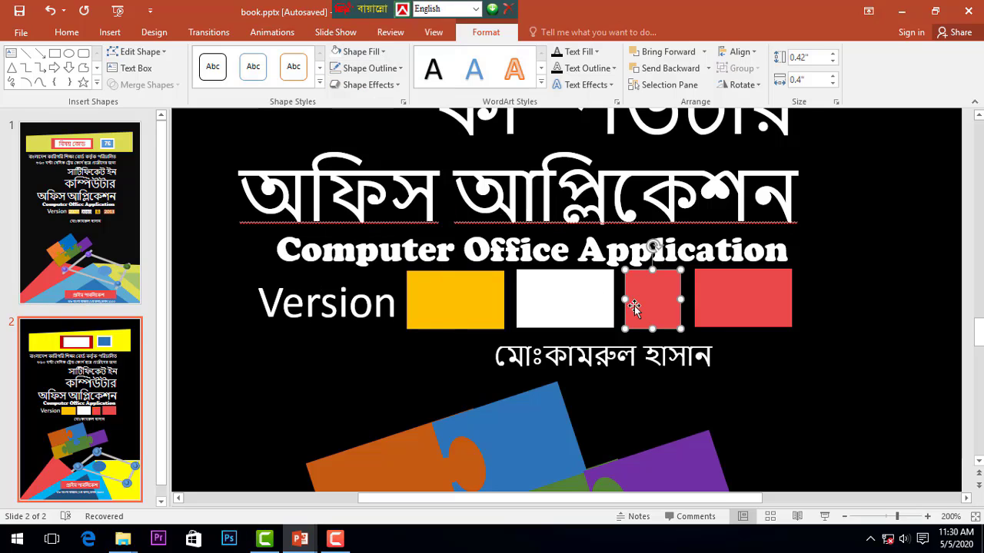
Fill the small third box with the recent yellow-orange colour.
click(358, 51)
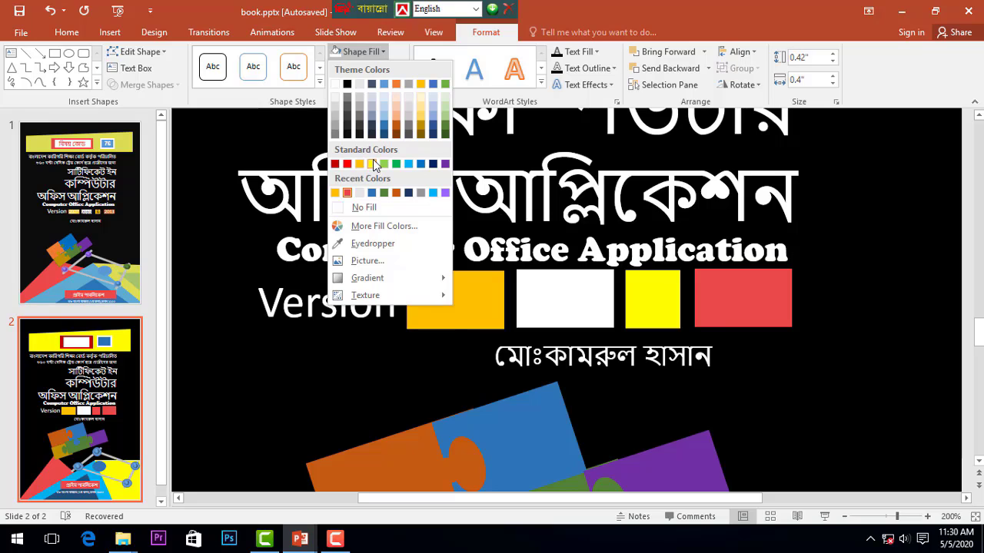
click(336, 193)
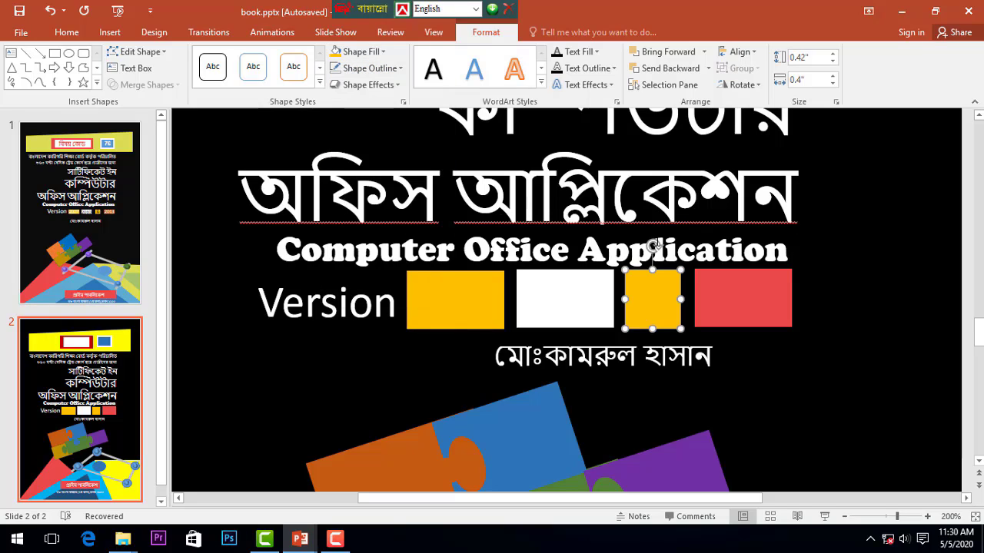
click(734, 310)
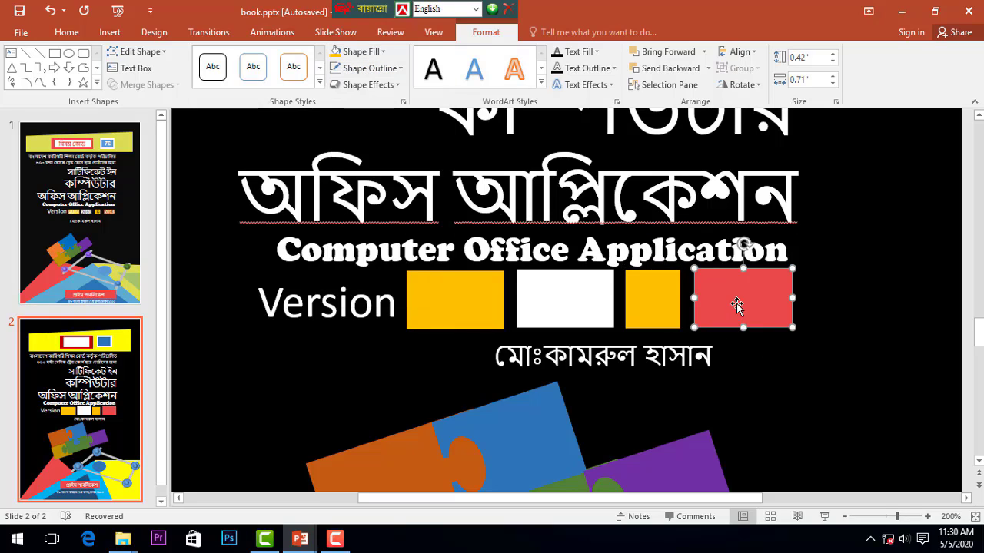
click(433, 304)
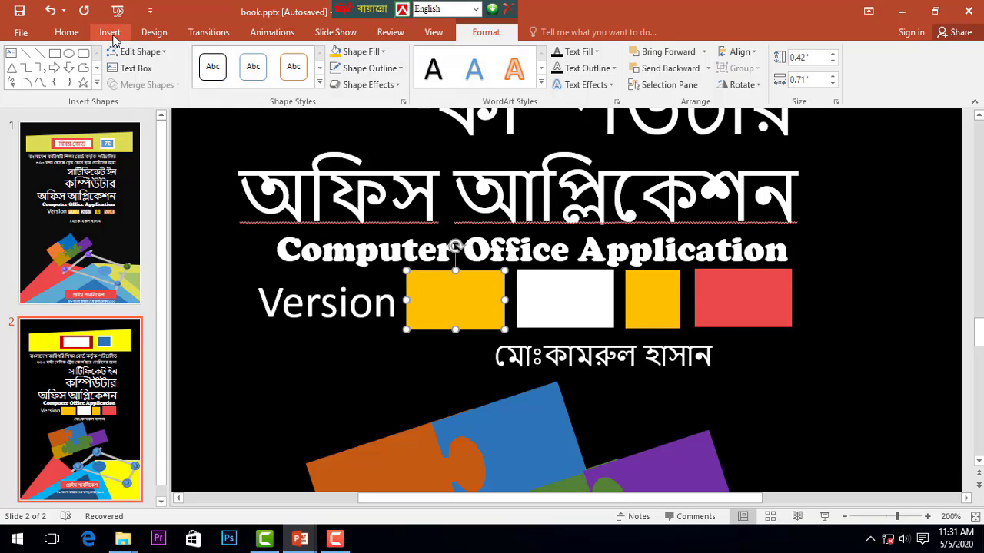
Insert a WordArt text box reading 2007 near the version boxes.
click(112, 34)
click(628, 65)
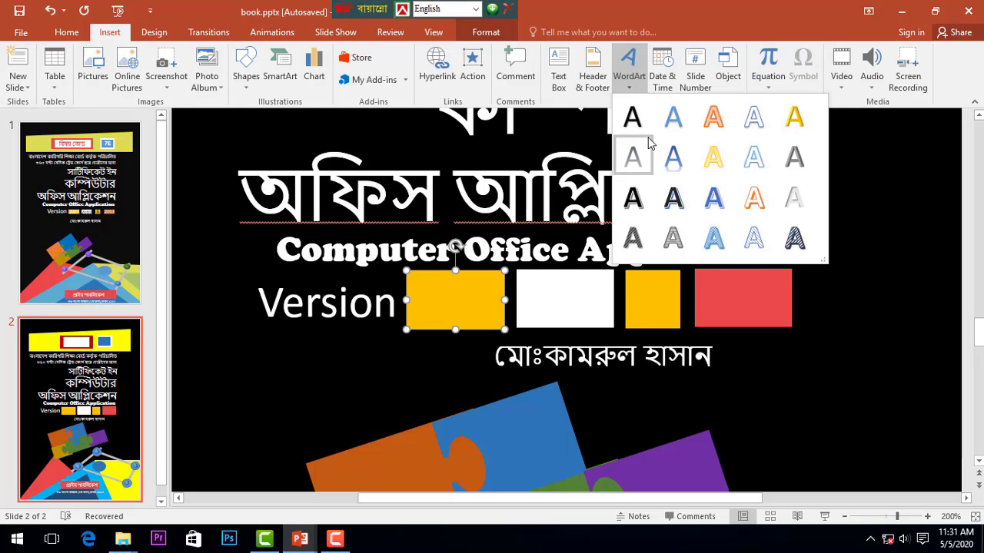
click(631, 154)
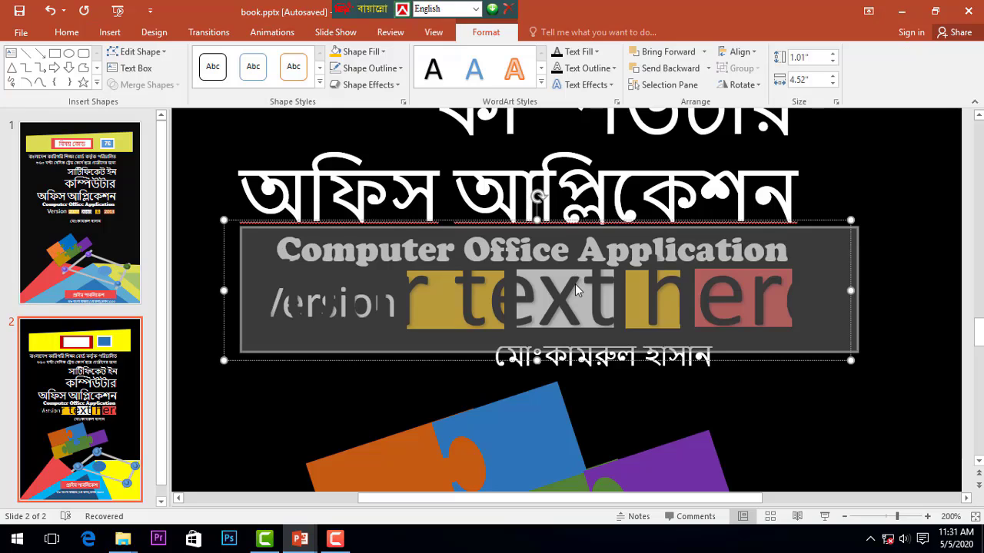
text(200)
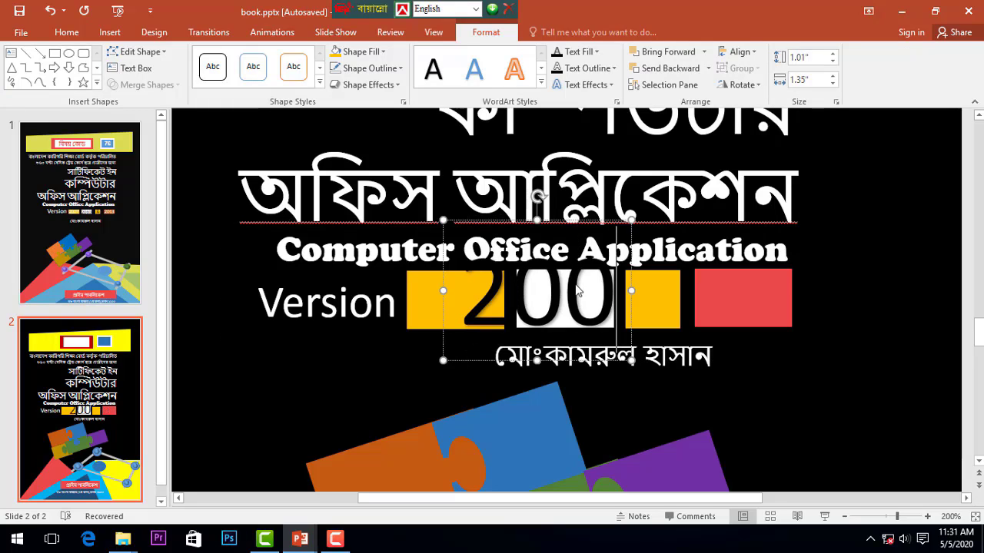
text(7)
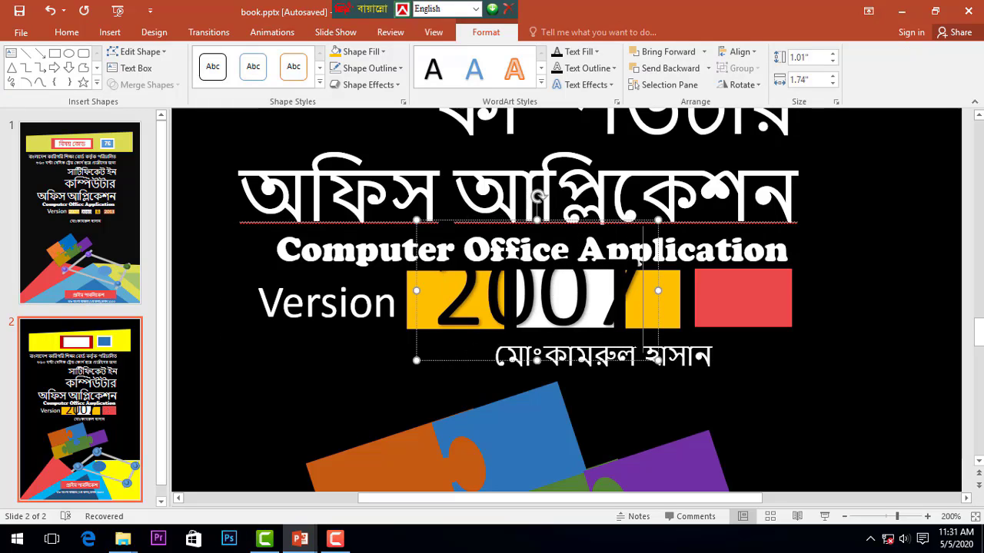
drag(646, 409, 661, 416)
Shrink the 2007 WordArt to 18 pt and place it on the first yellow box.
click(67, 32)
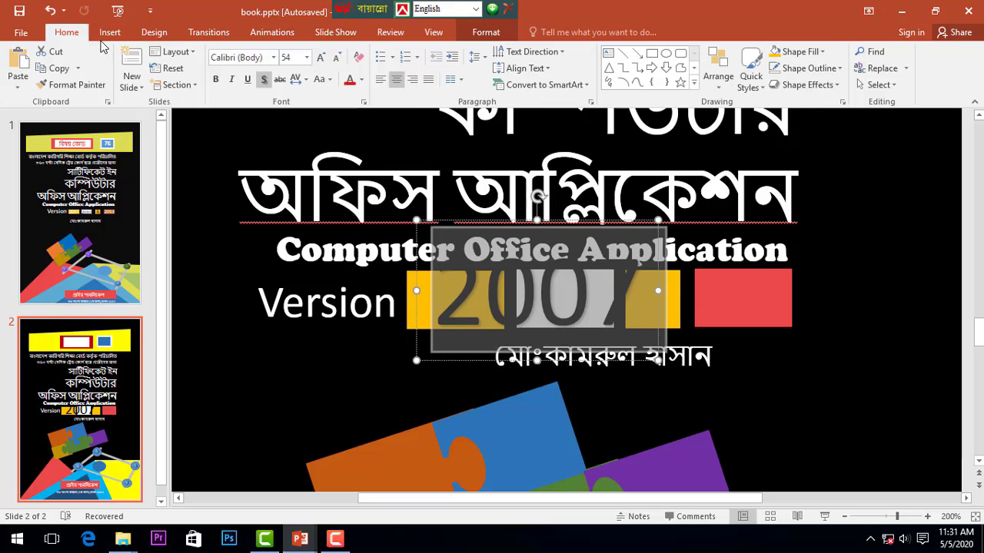
click(339, 59)
click(339, 59)
click(339, 59)
click(339, 59)
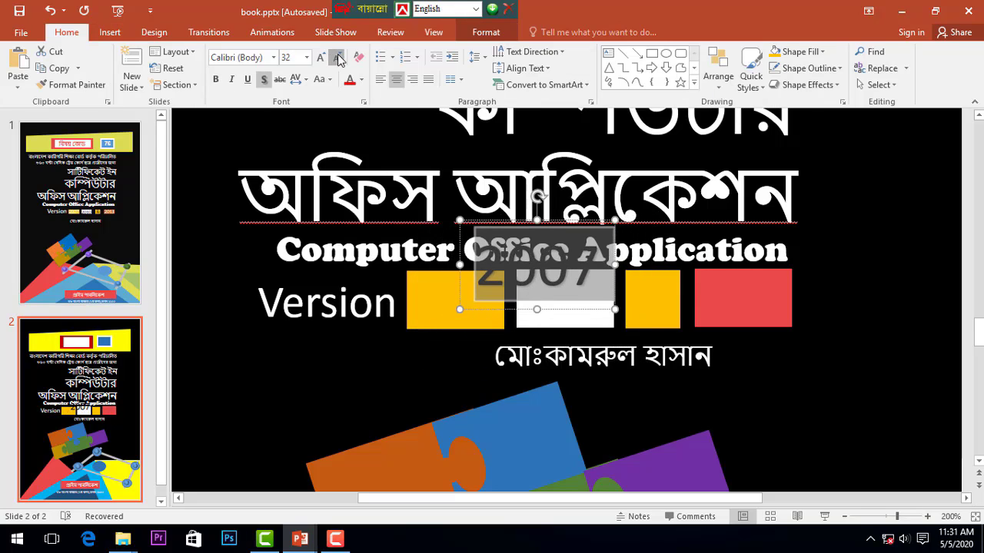
click(339, 59)
click(339, 59)
drag(578, 222, 496, 261)
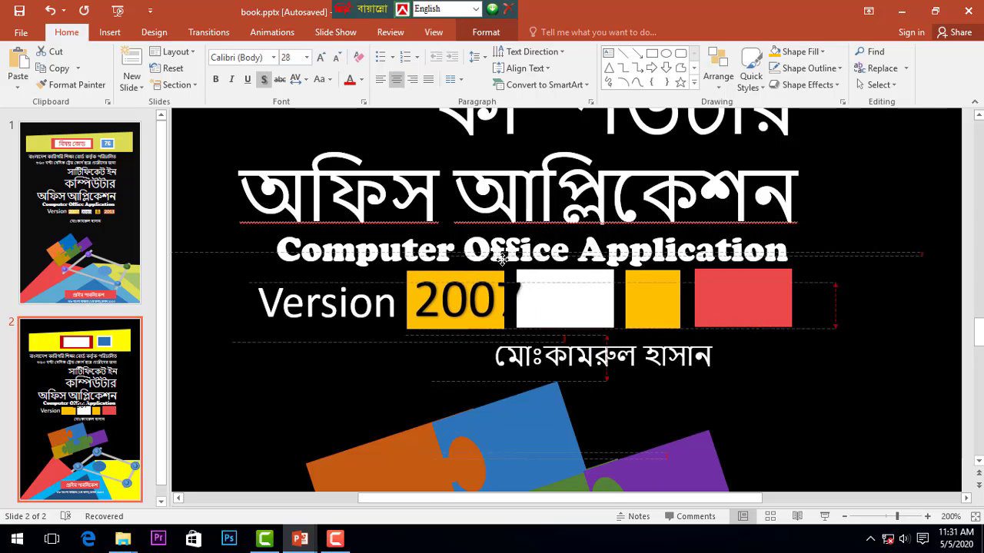
click(336, 58)
click(336, 57)
click(336, 58)
Duplicate 2007 onto the red box, change it to 2013 and colour it white.
mouse_move(490, 265)
mouse_down()
mouse_move(482, 269)
mouse_move(752, 268)
mouse_up()
key(ctrl+d)
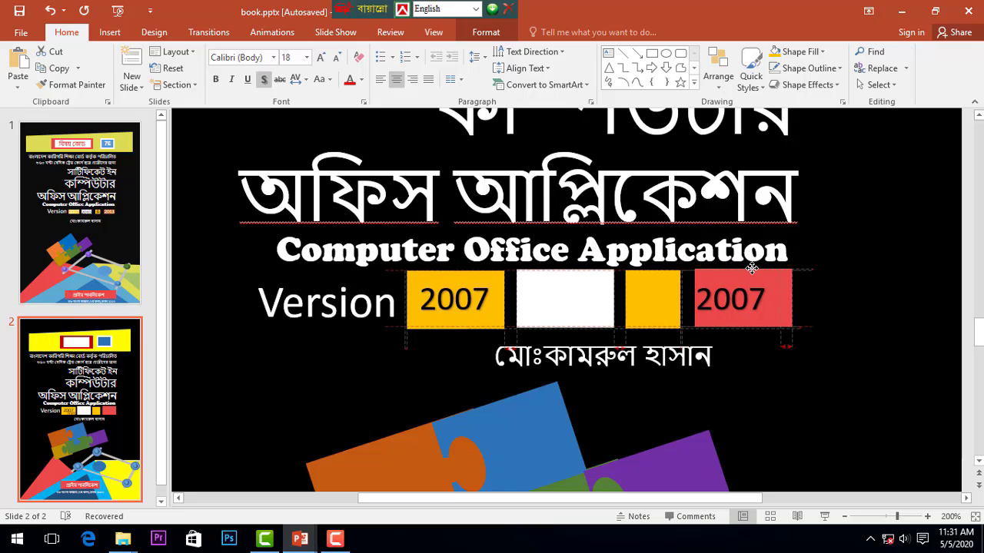
mouse_move(751, 268)
mouse_down()
mouse_move(760, 268)
mouse_move(663, 296)
mouse_up()
text(20)
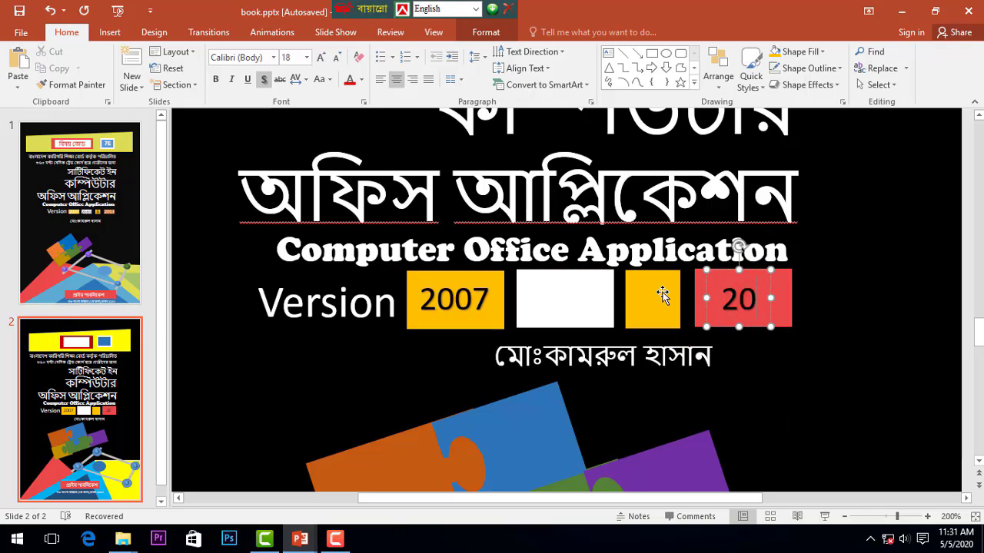
text(10)
key(BackSpace)
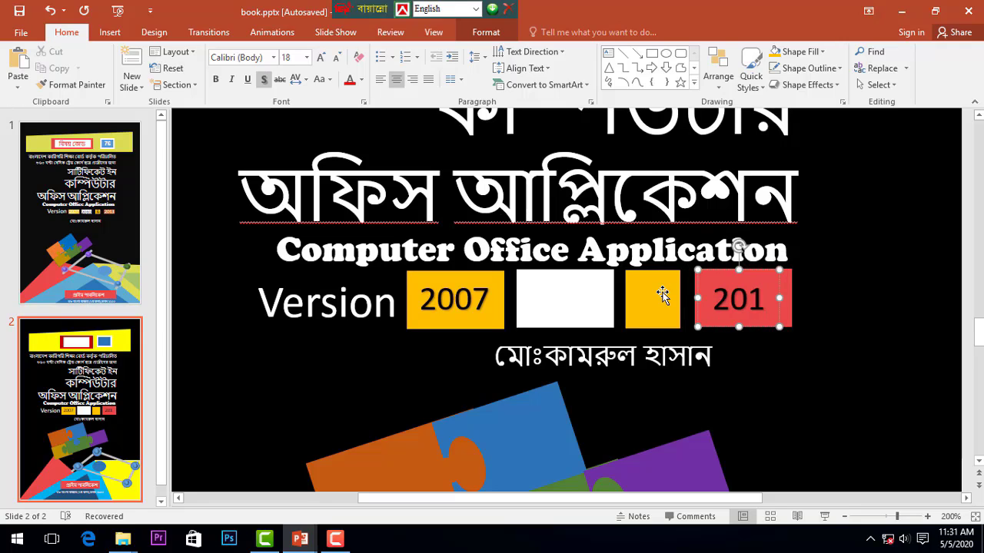
text(3)
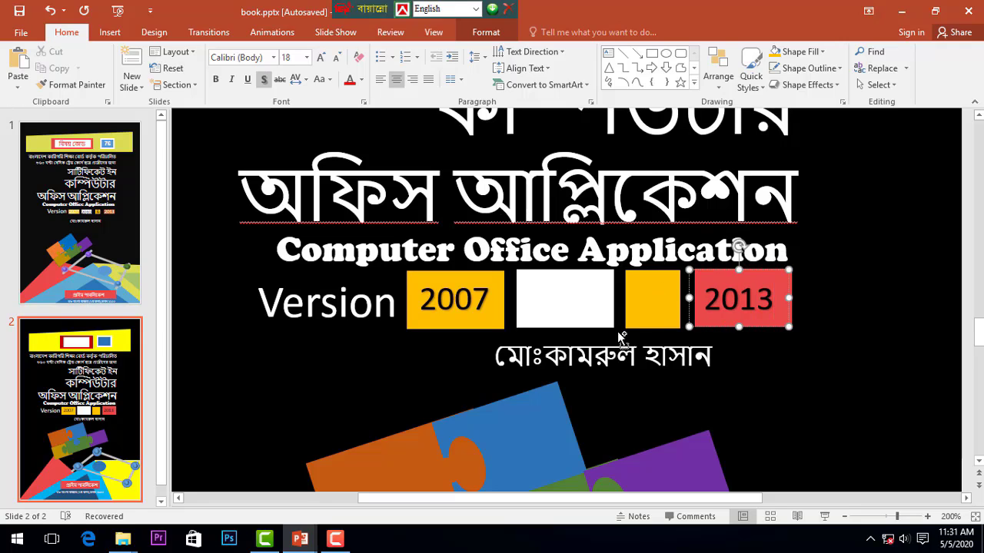
key(ctrl+a)
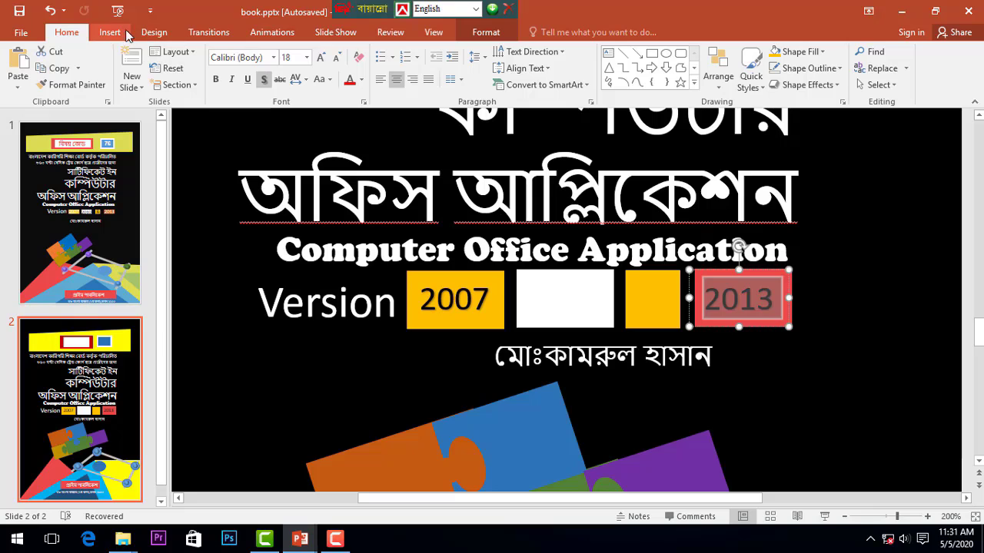
click(361, 80)
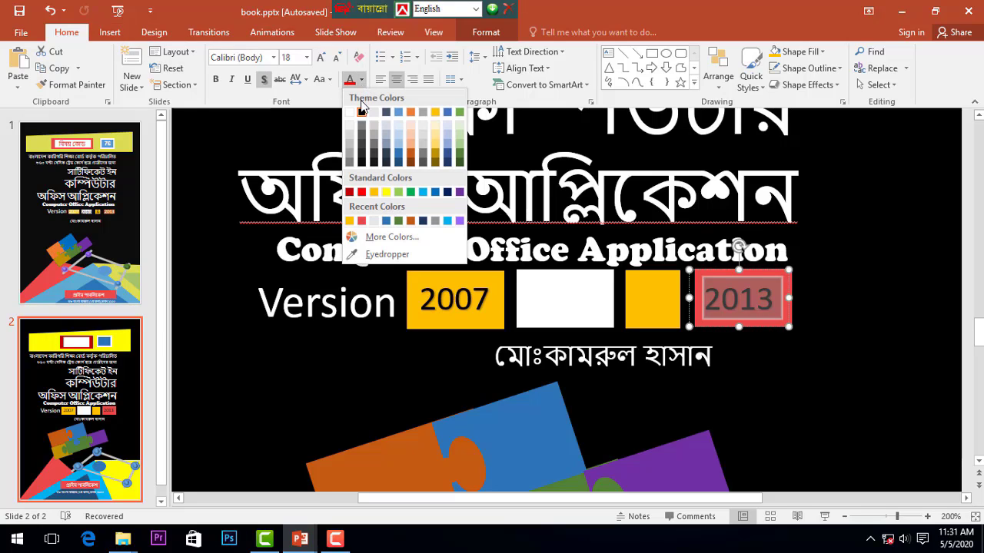
click(349, 112)
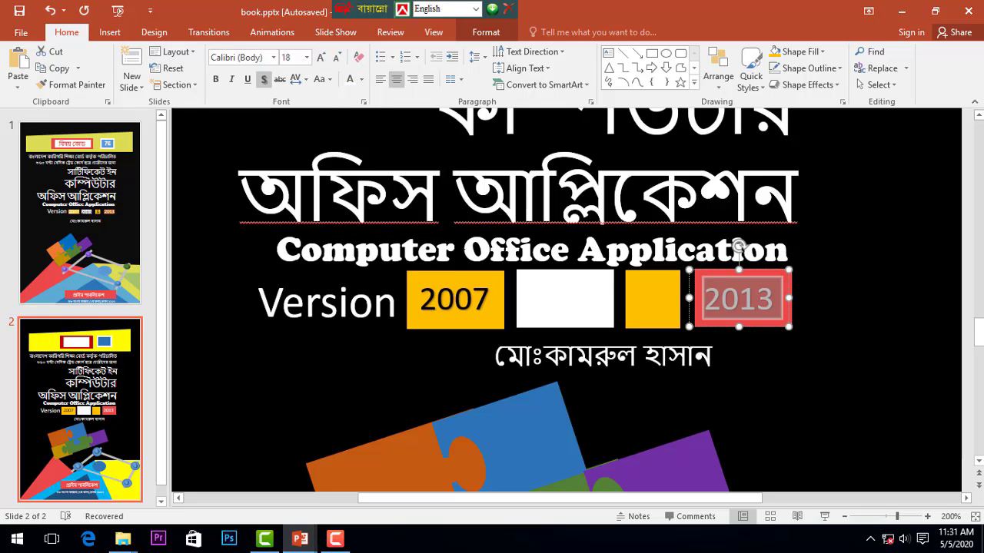
Copy the label onto the small yellow box, replace it with a dark-coloured &.
mouse_move(726, 274)
mouse_down()
mouse_move(648, 296)
mouse_move(277, 264)
mouse_up()
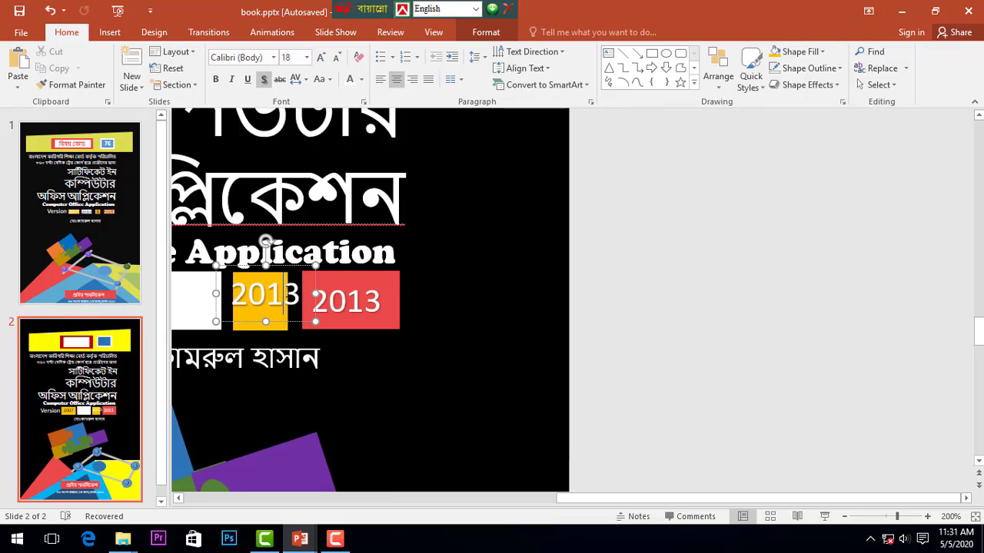
double_click(288, 301)
key(BackSpace)
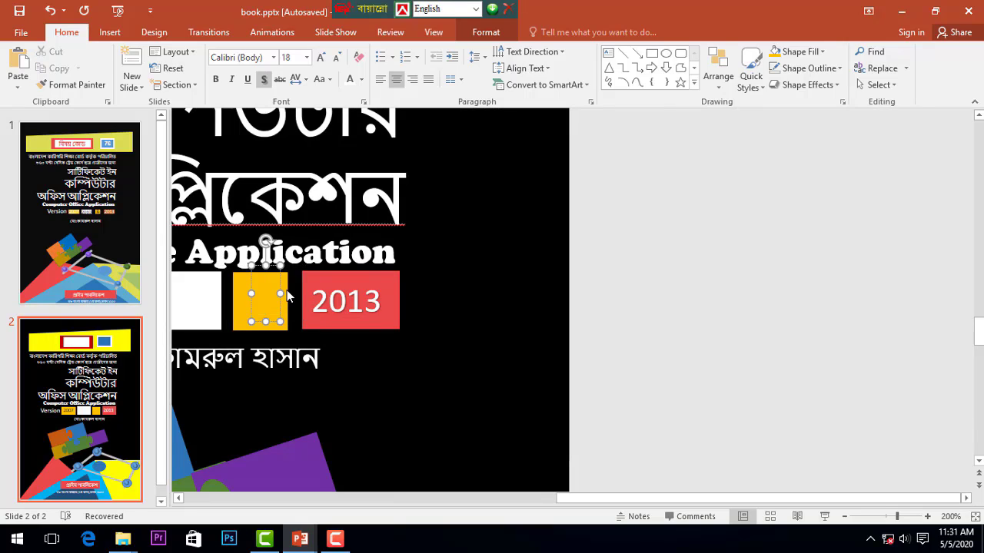
text(&)
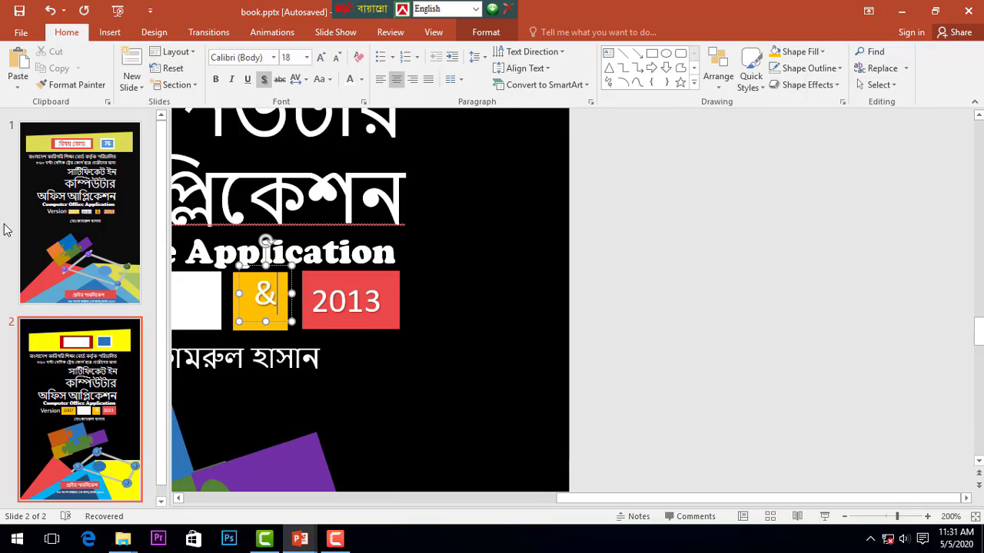
key(ctrl+a)
click(361, 79)
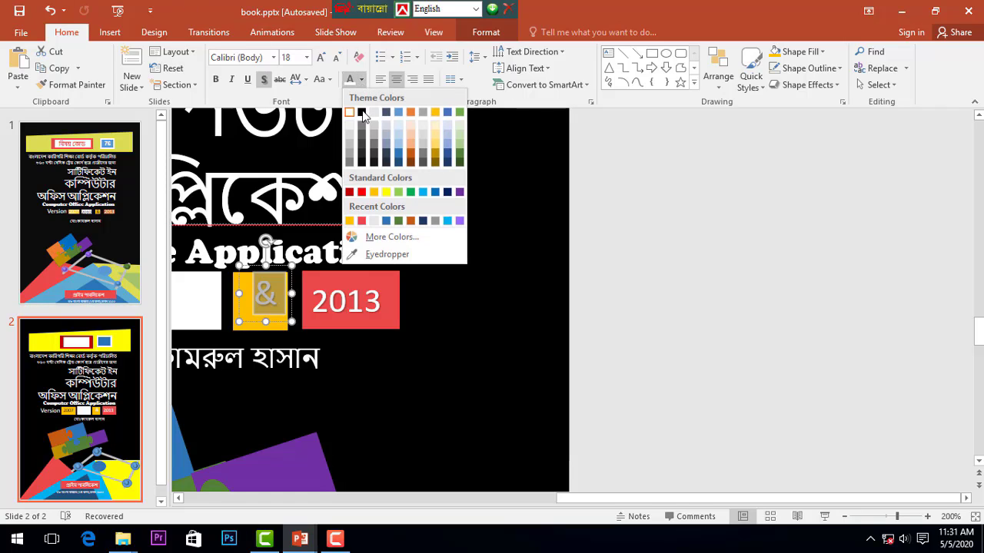
click(361, 112)
drag(285, 265, 278, 270)
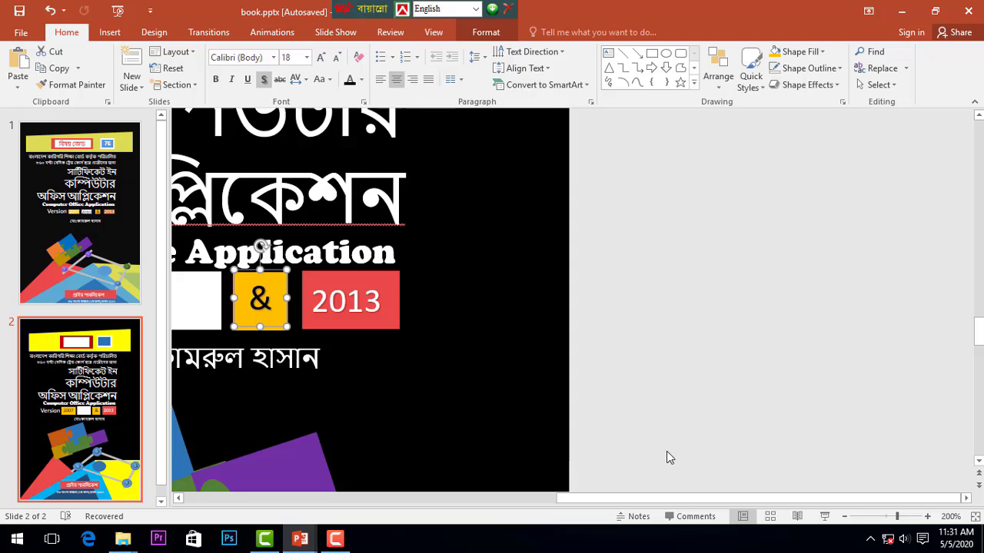
Copy the & label into the white box.
click(509, 498)
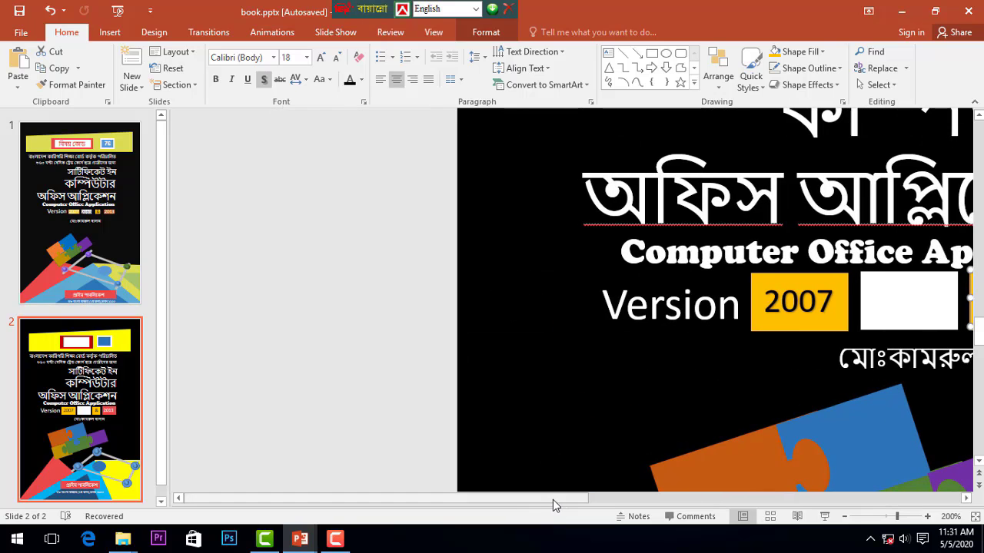
ctrl+scroll(595, 371, down, 10)
ctrl+scroll(580, 314, up, 5)
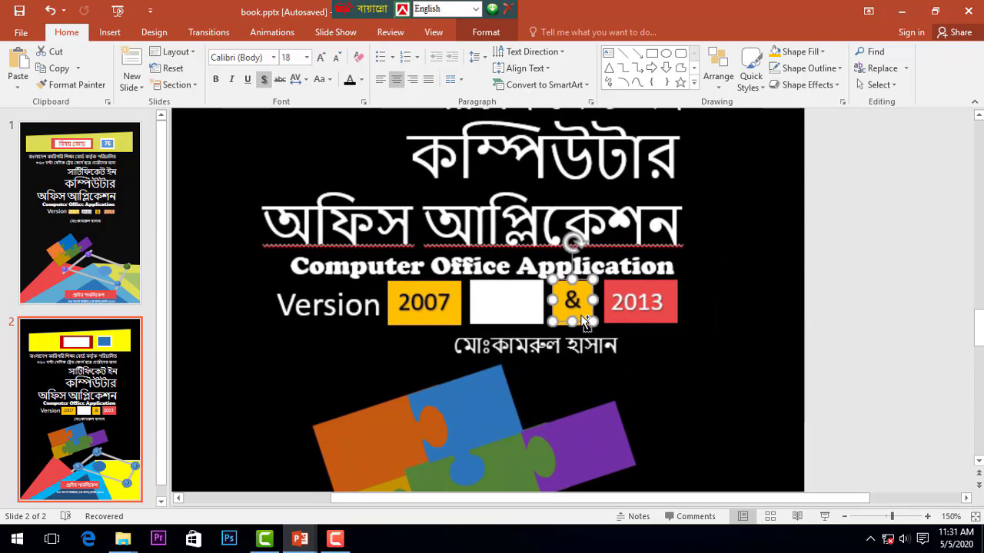
mouse_move(582, 304)
mouse_down()
mouse_move(535, 303)
mouse_move(498, 279)
mouse_up()
Replace the & in the white box with 2010 and colour it dark red.
double_click(508, 302)
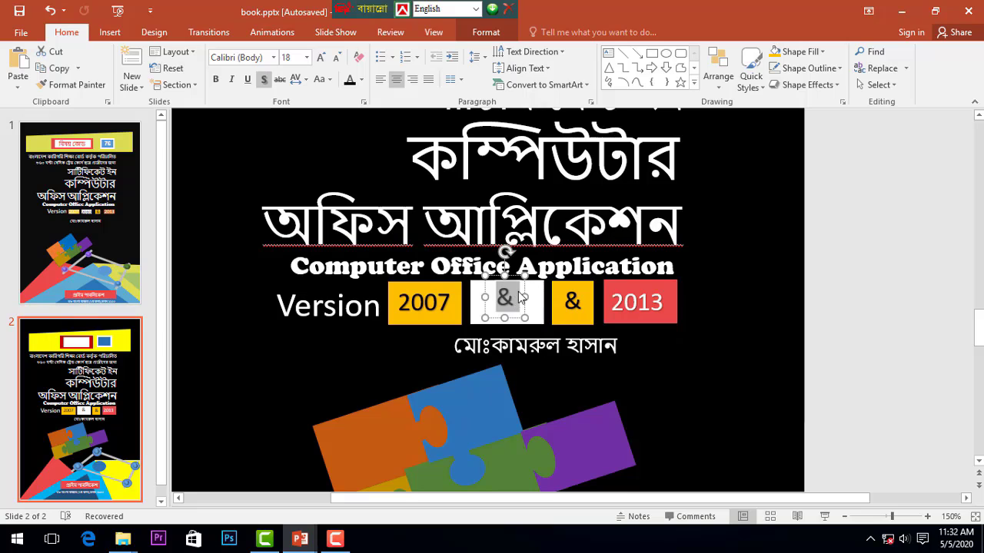
text(2010)
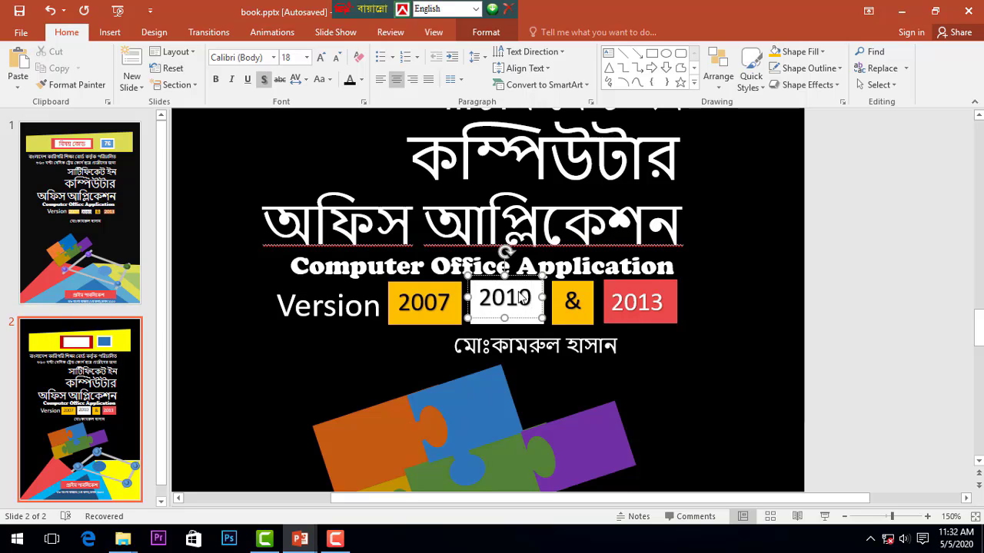
double_click(523, 298)
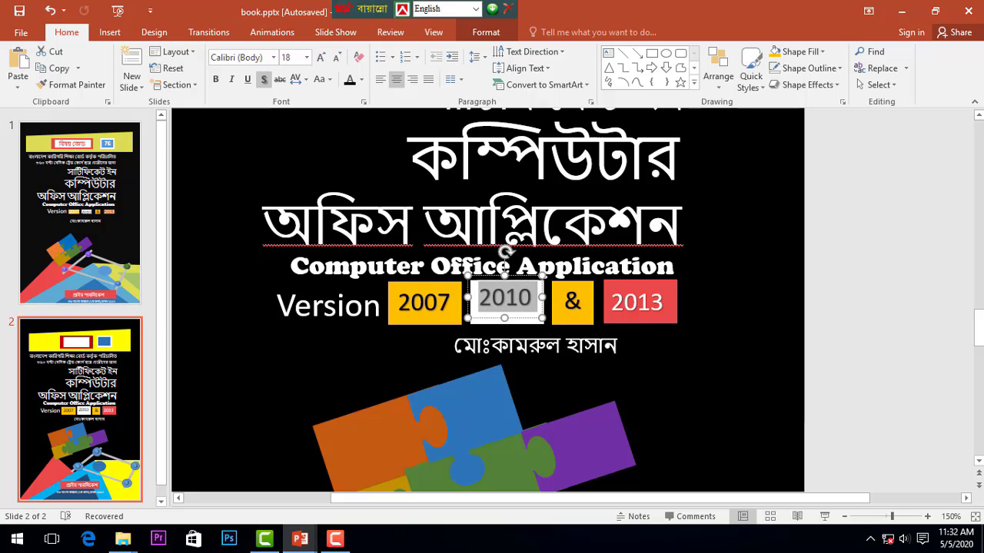
click(360, 80)
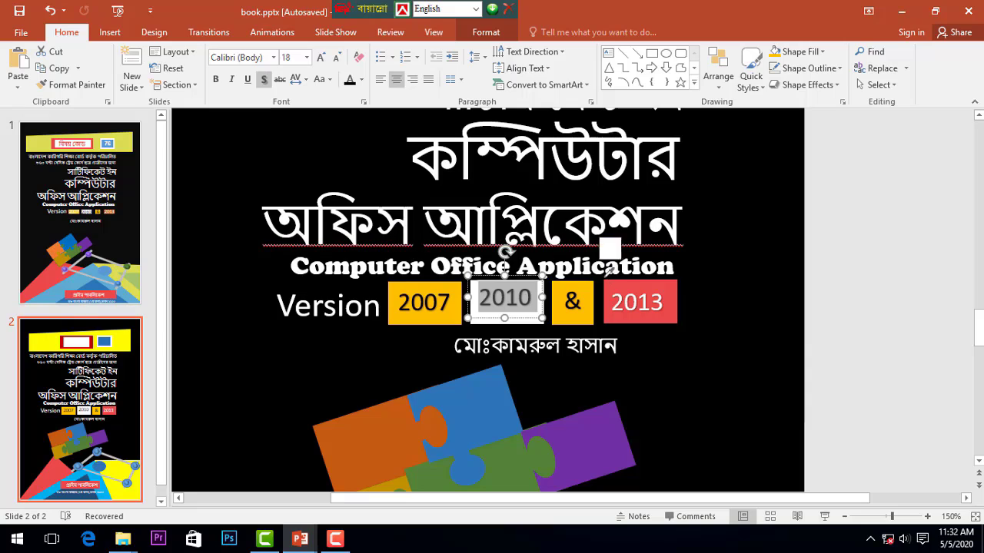
click(516, 298)
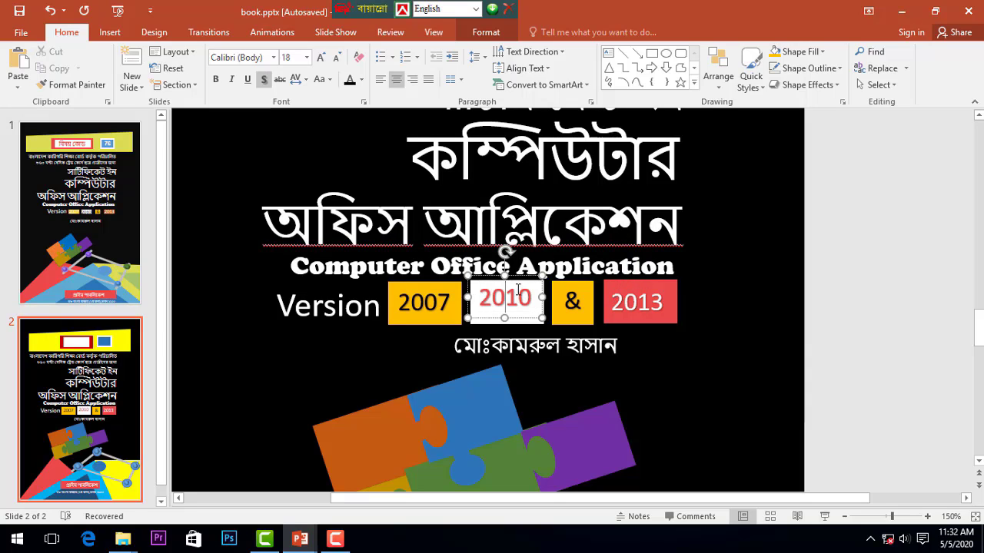
double_click(518, 292)
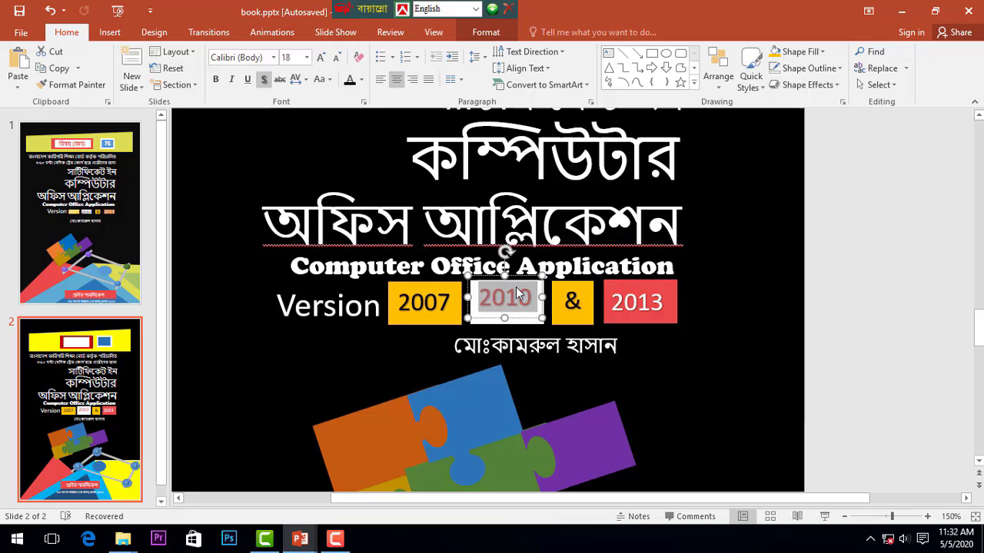
click(362, 80)
click(350, 193)
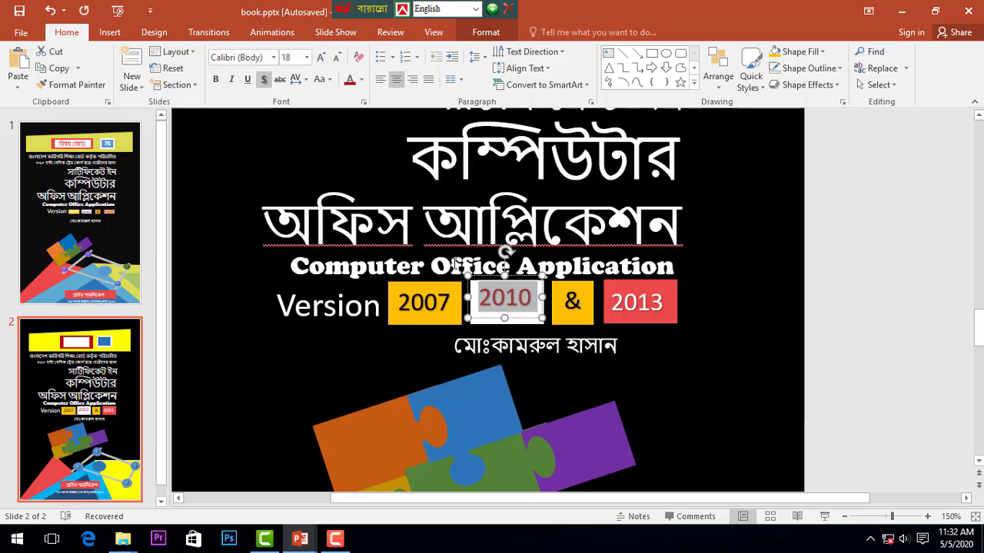
click(519, 276)
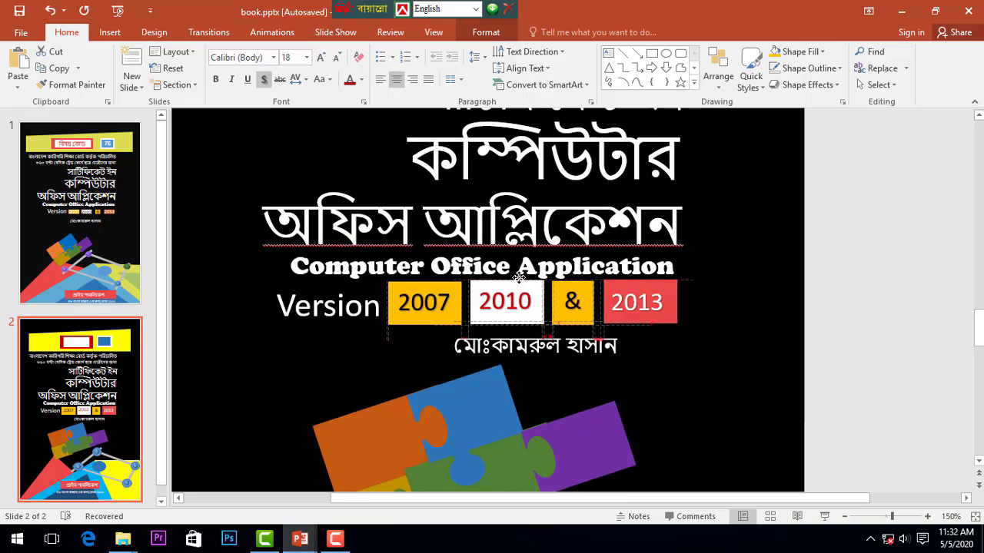
scroll(760, 256, down, 5)
scroll(761, 255, down, 1)
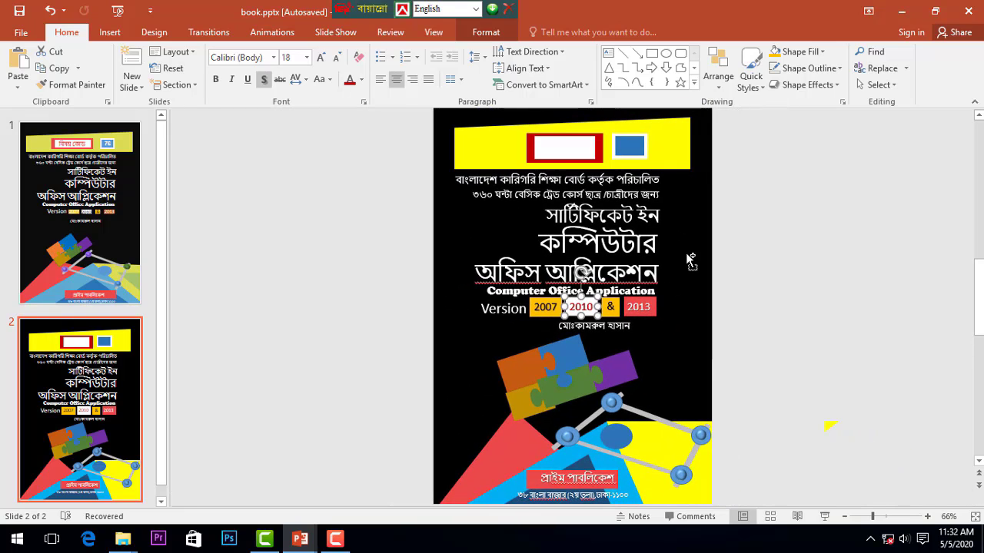
Shrink the Version text from 24 to 18 pt and drag it beside the 2007 box.
click(507, 308)
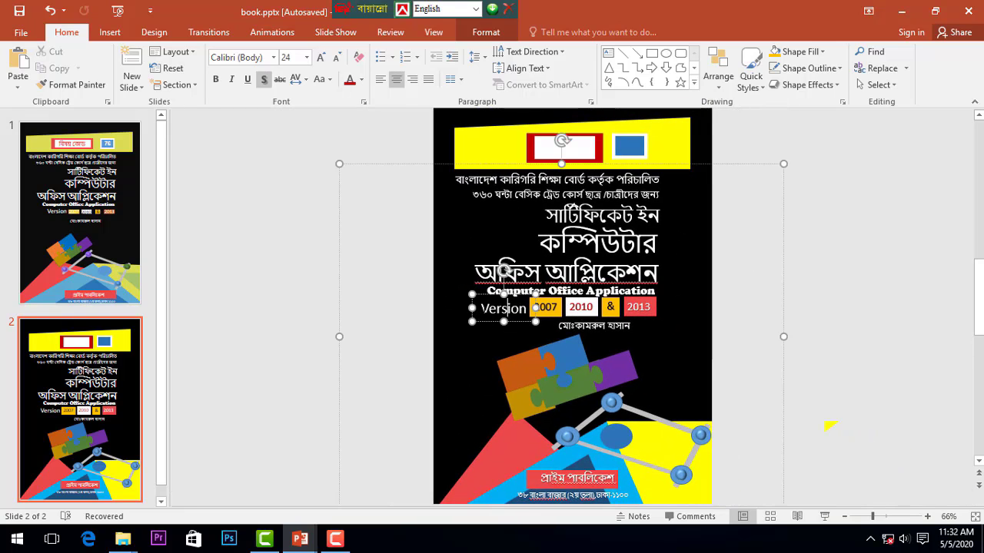
click(336, 58)
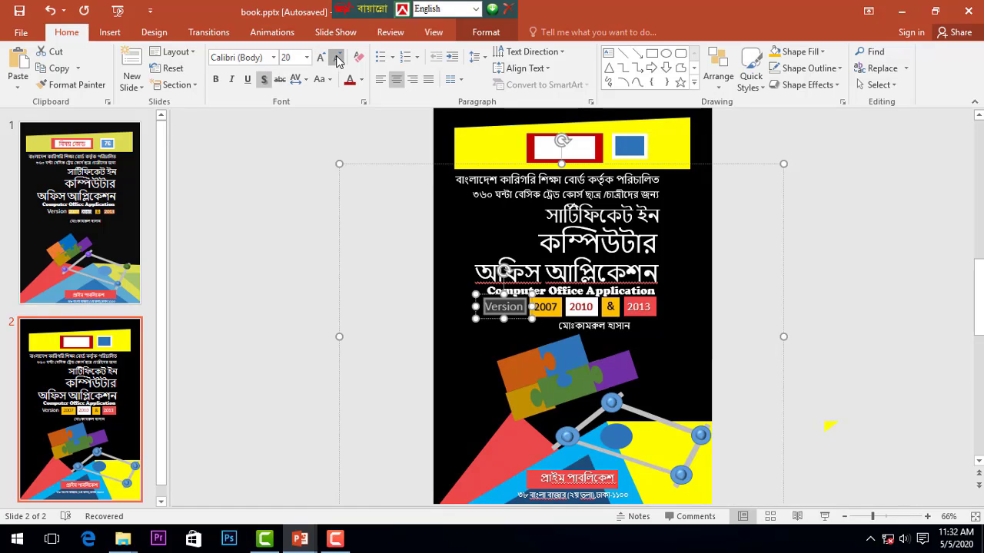
click(335, 58)
scroll(538, 306, up, 5)
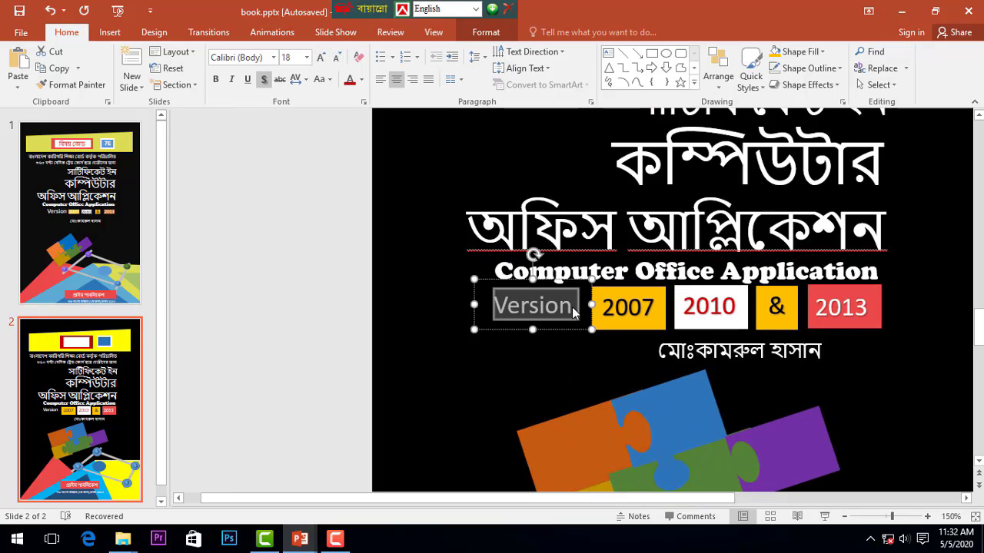
drag(512, 279, 523, 279)
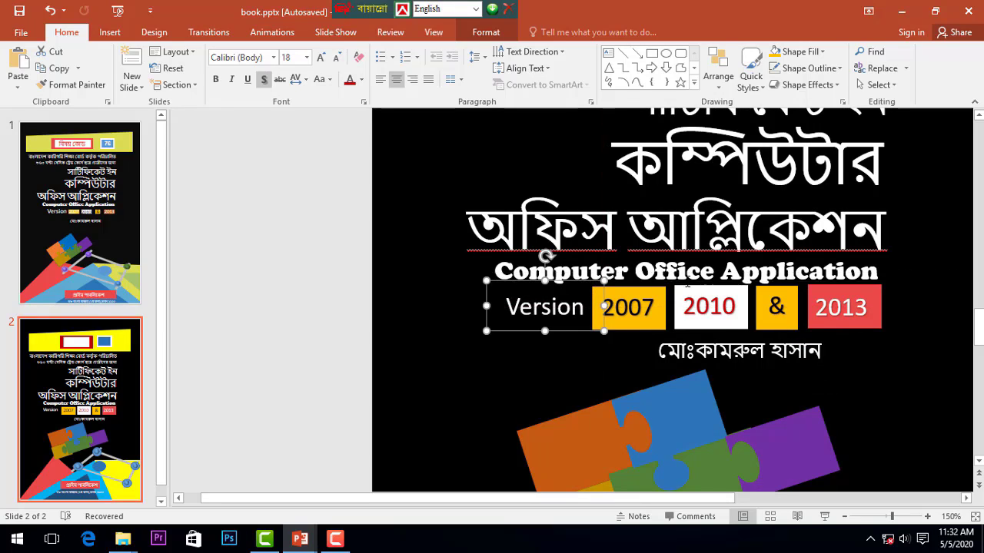
scroll(705, 295, down, 5)
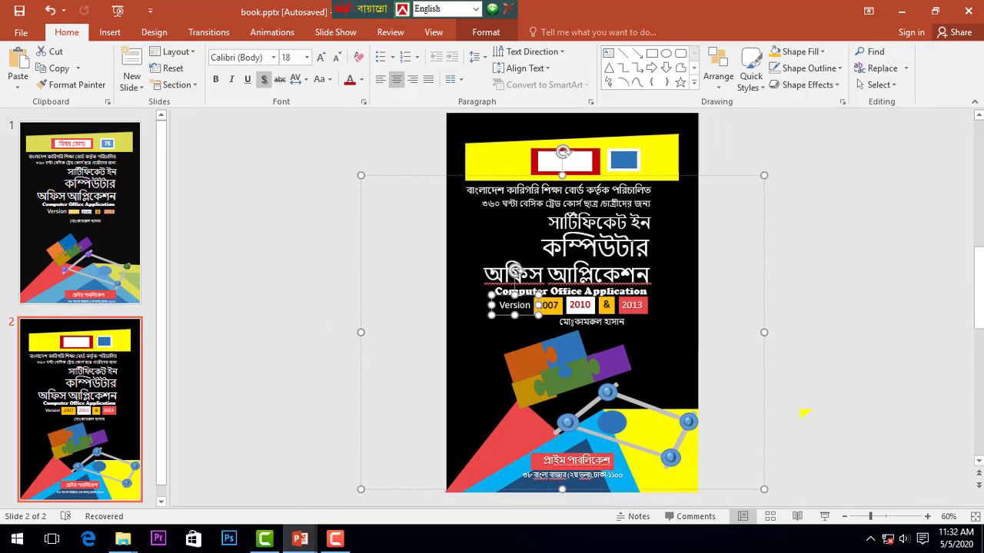
Colour the সার্টিফিকেট ইন and কম্পিউটার headings with the banner's yellow using the eyedropper.
drag(545, 223, 665, 222)
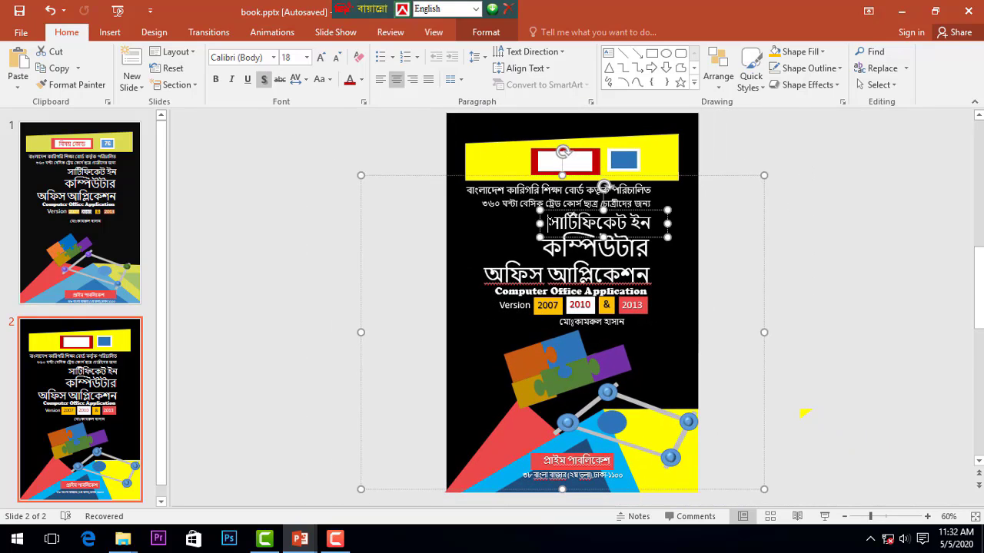
click(362, 79)
click(360, 254)
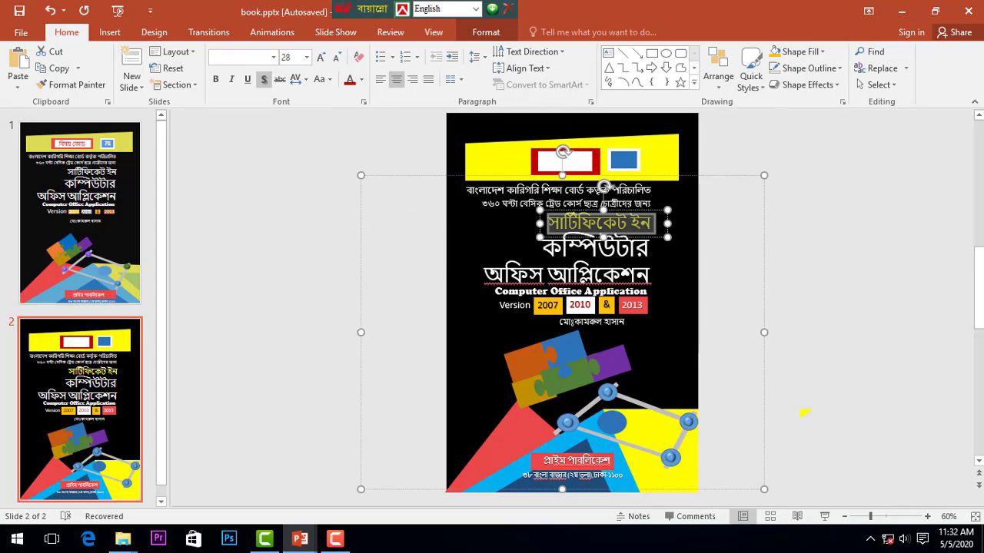
click(595, 247)
double_click(596, 247)
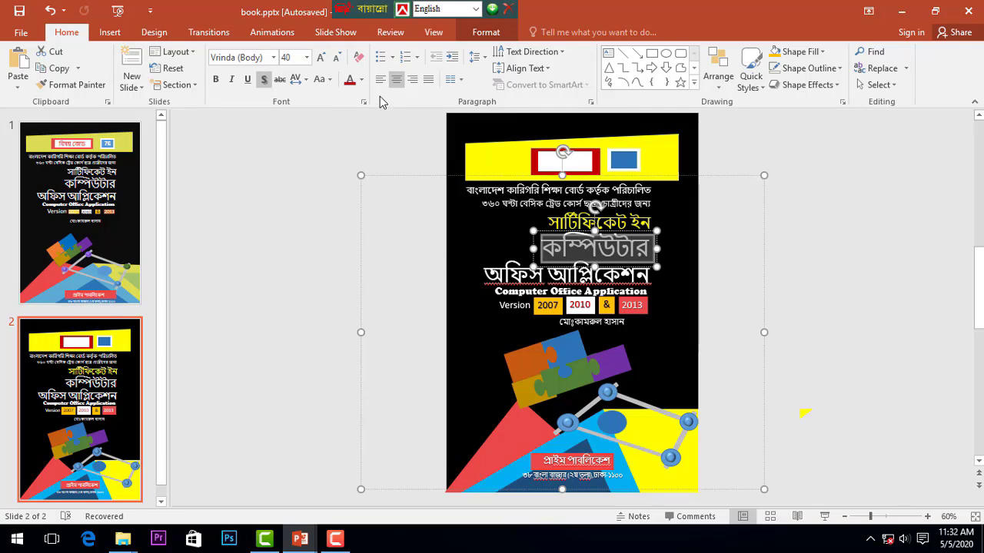
click(361, 80)
click(364, 254)
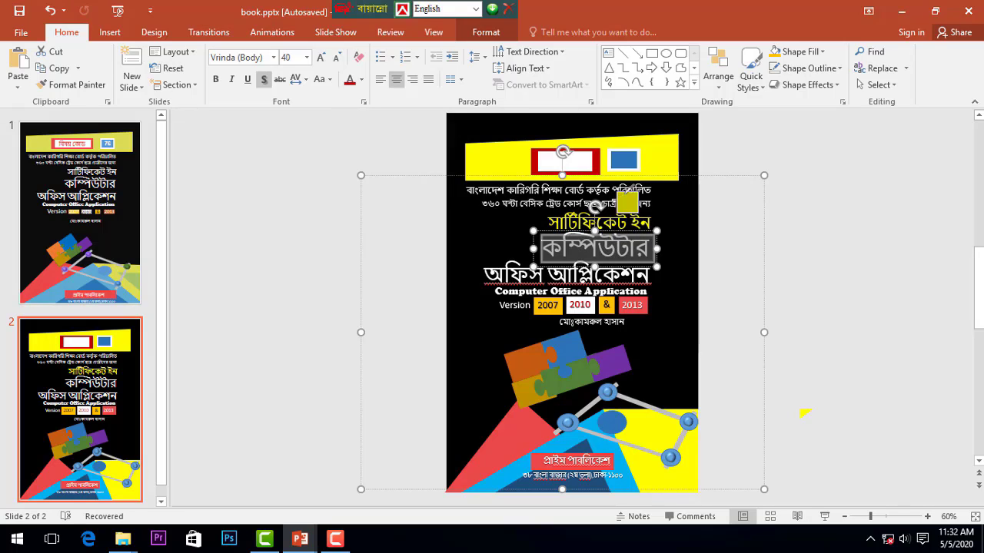
click(675, 150)
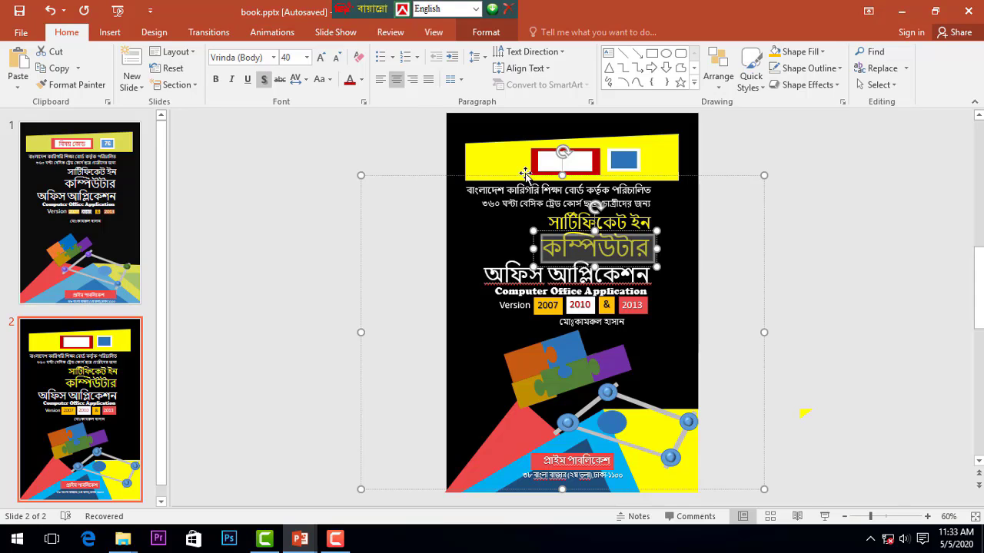
Apply the same banner yellow to both top Bengali lines, then deselect to check the result.
ctrl+scroll(526, 204, up, 2)
click(500, 213)
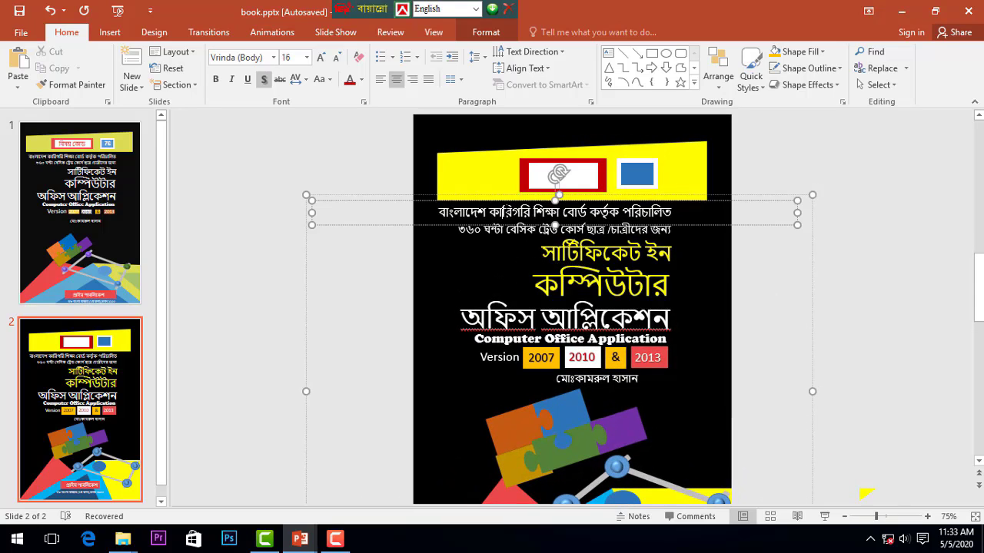
triple_click(501, 213)
click(361, 80)
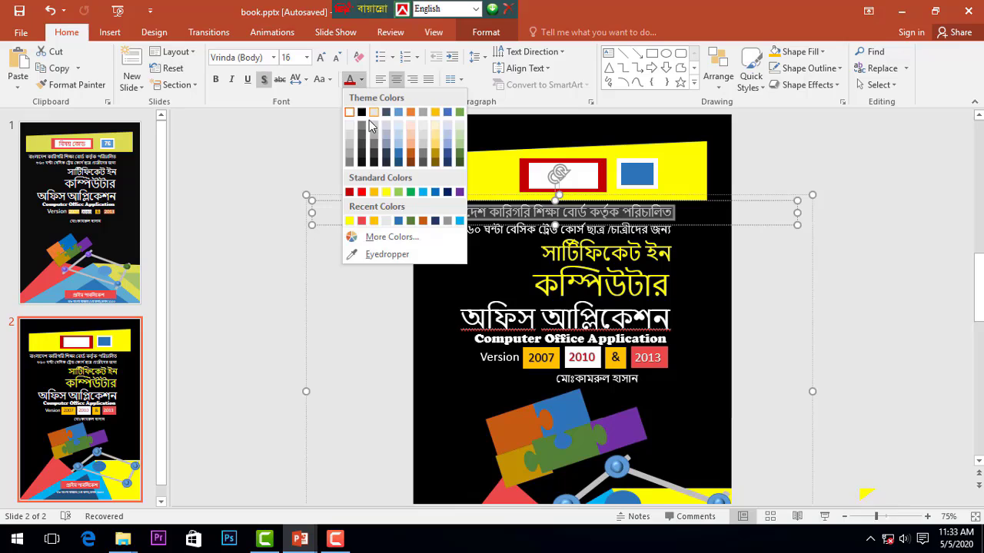
click(363, 254)
click(488, 227)
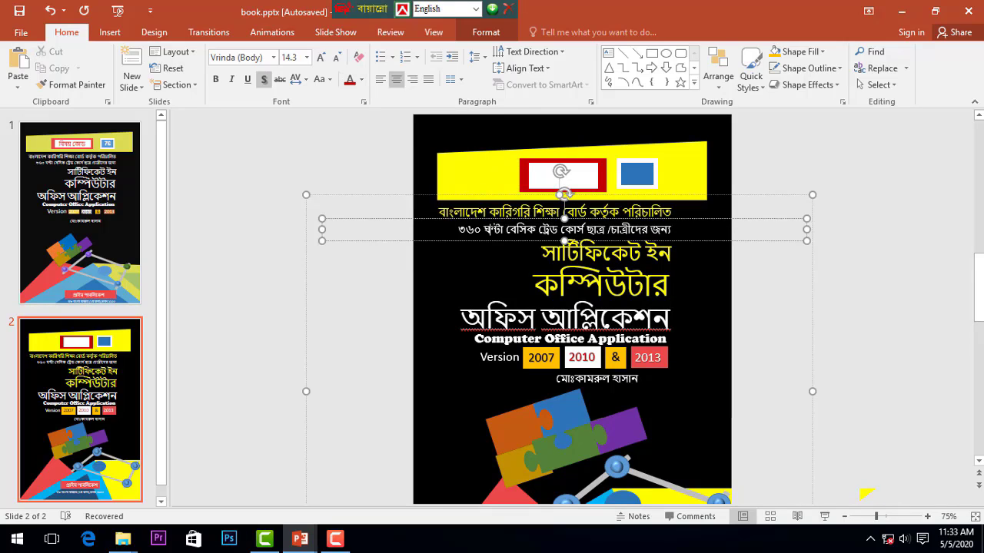
triple_click(489, 229)
drag(484, 229, 666, 230)
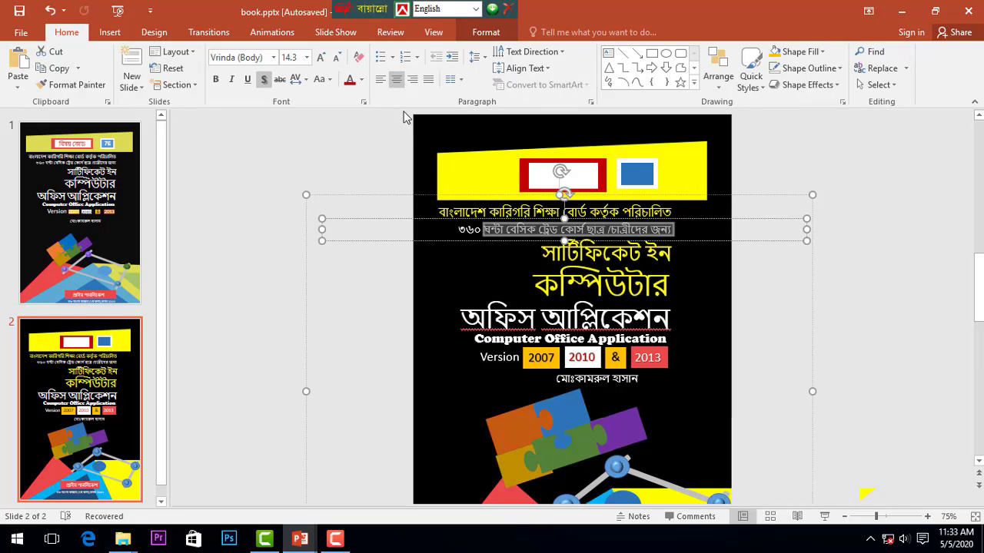
click(361, 79)
click(371, 253)
click(539, 195)
click(843, 276)
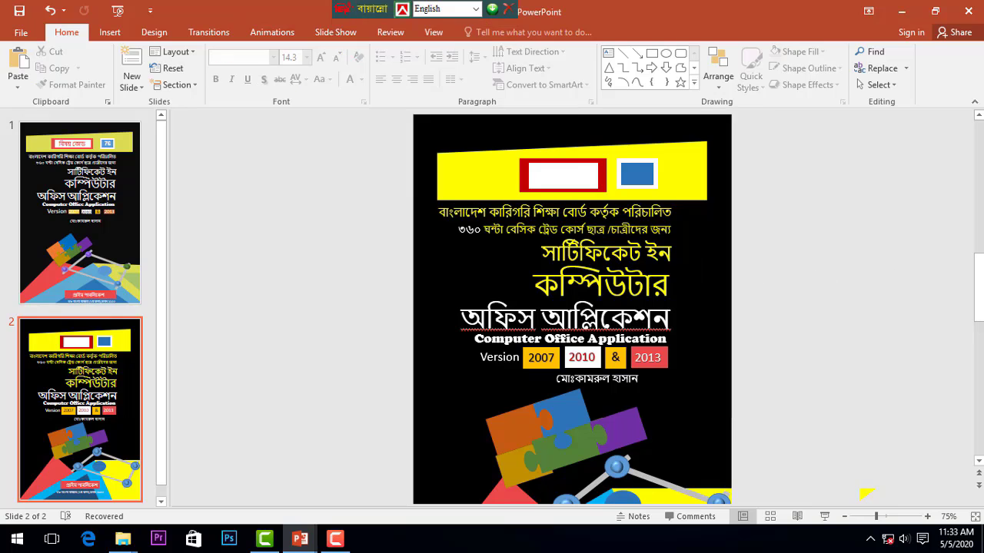
Nudge the blue circle in slide 1's puzzle graphic slightly to the left.
ctrl+scroll(654, 281, down, 3)
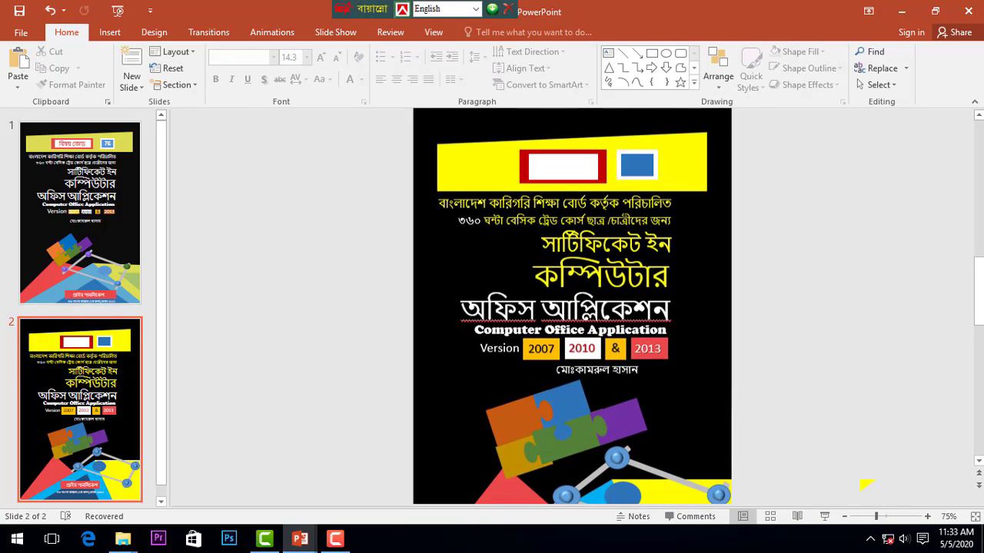
scroll(630, 259, up, 3)
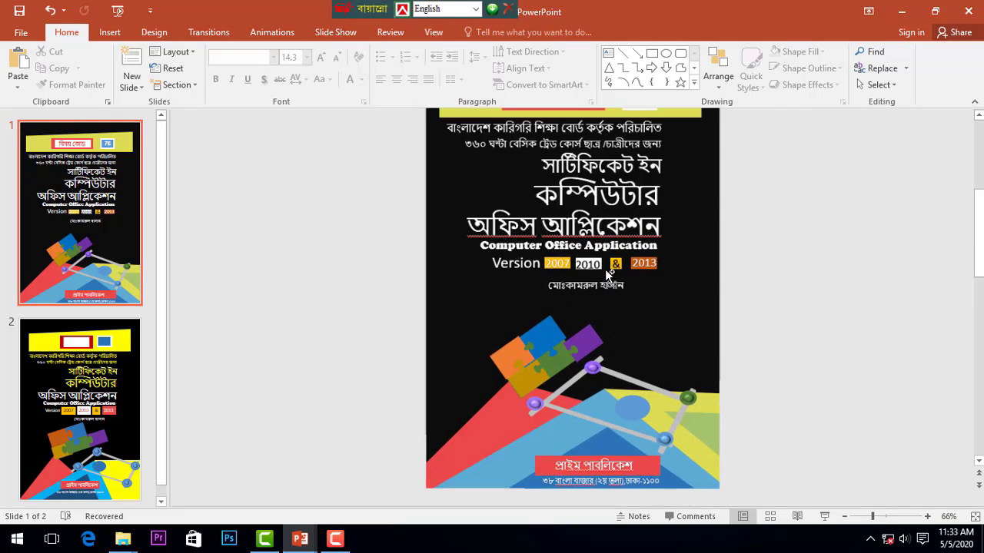
ctrl+scroll(601, 273, down, 1)
ctrl+scroll(605, 192, up, 1)
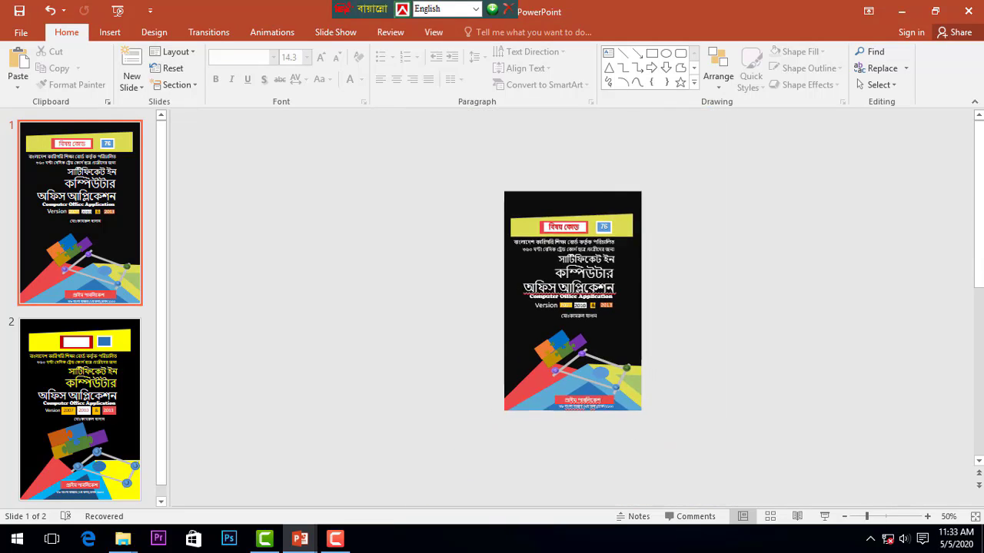
scroll(606, 208, down, 3)
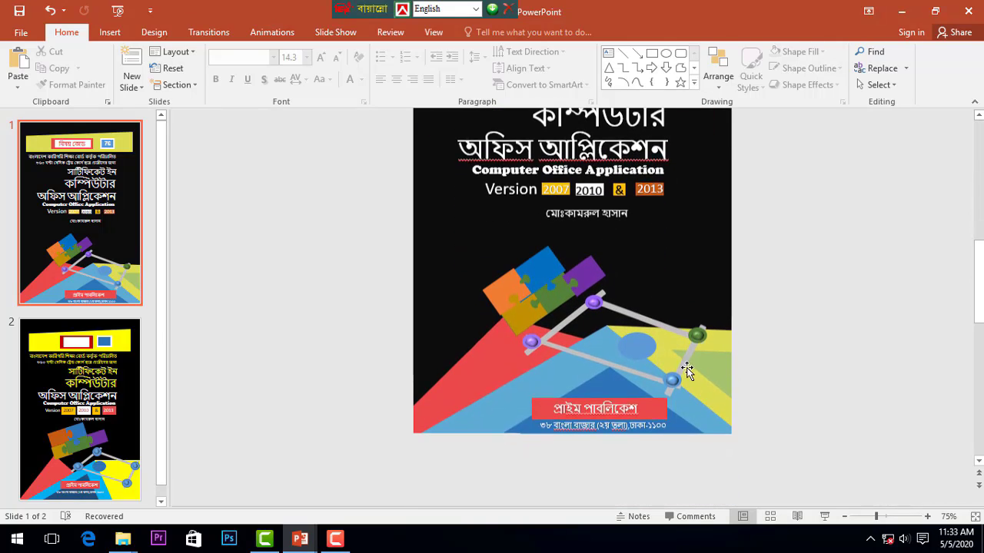
click(641, 345)
drag(646, 345, 627, 341)
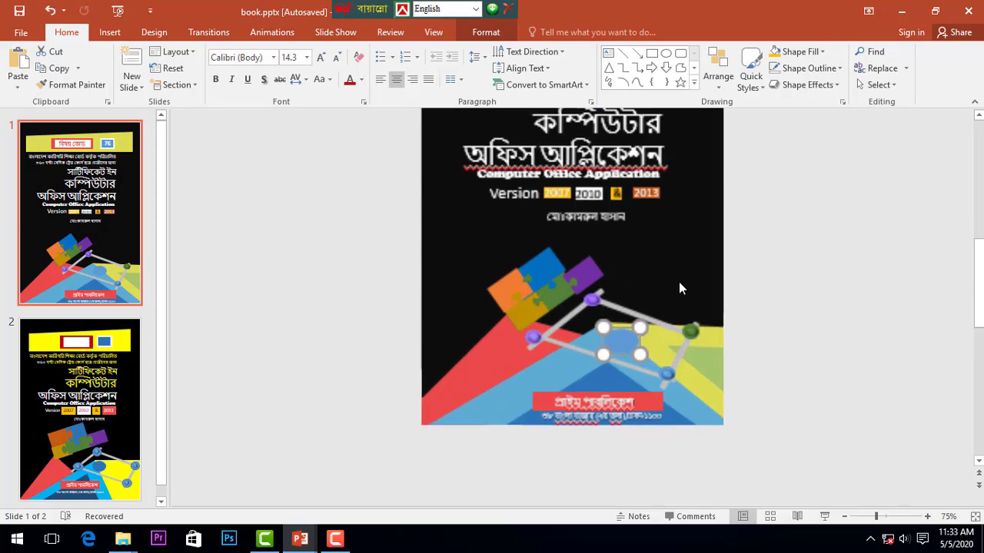
click(679, 286)
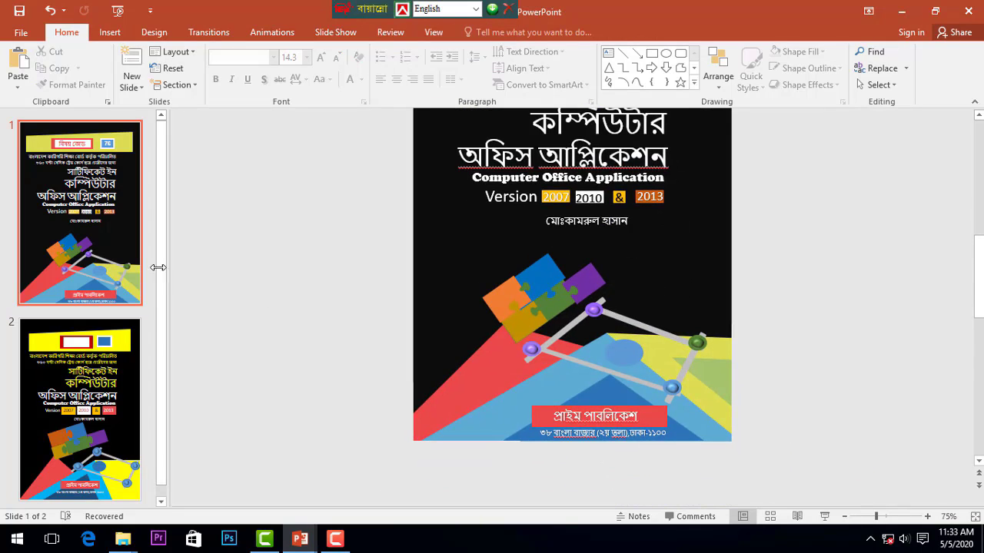
Go back to slide 2 to view the finished cover with its yellow headings.
click(121, 288)
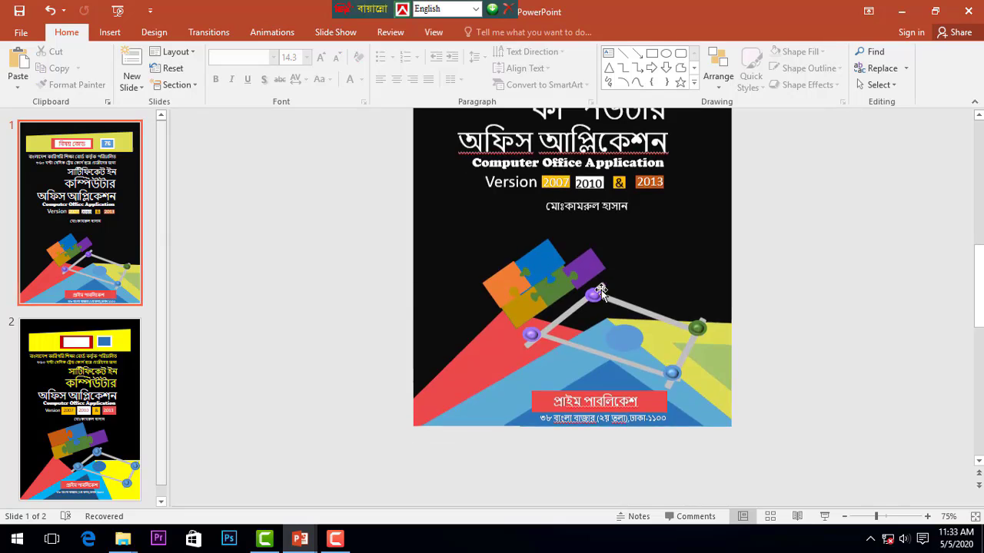
scroll(601, 289, up, 1)
click(45, 225)
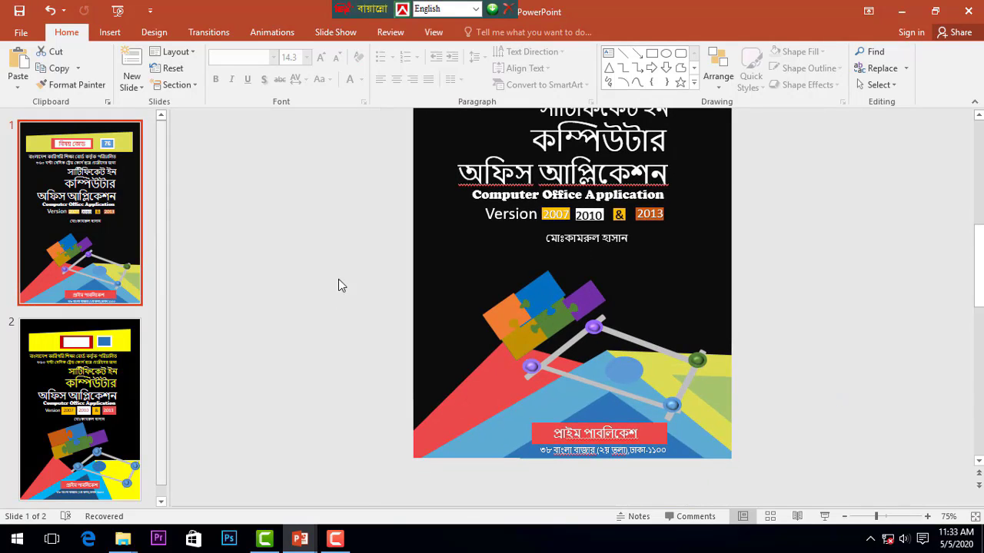
scroll(863, 336, down, 2)
scroll(586, 285, up, 3)
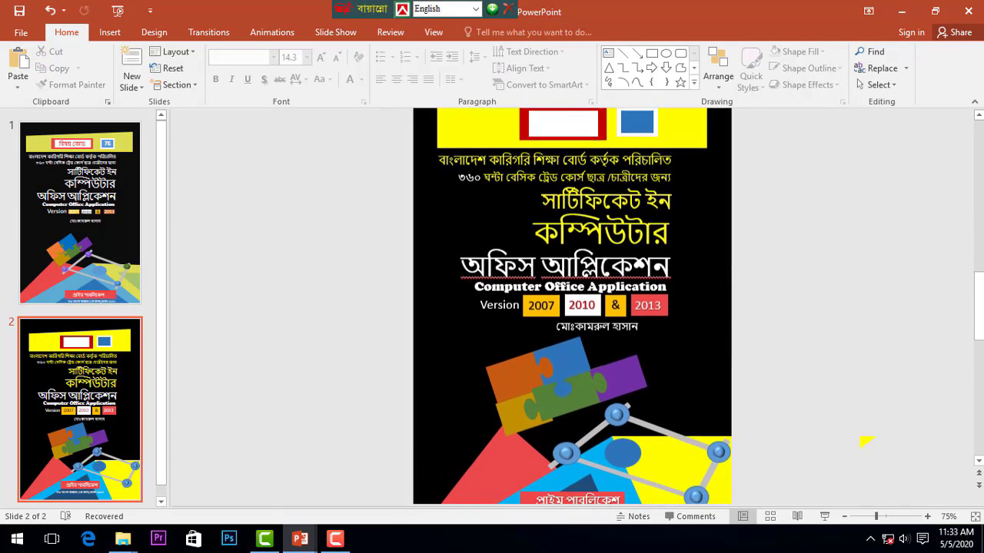
ctrl+scroll(592, 279, down, 2)
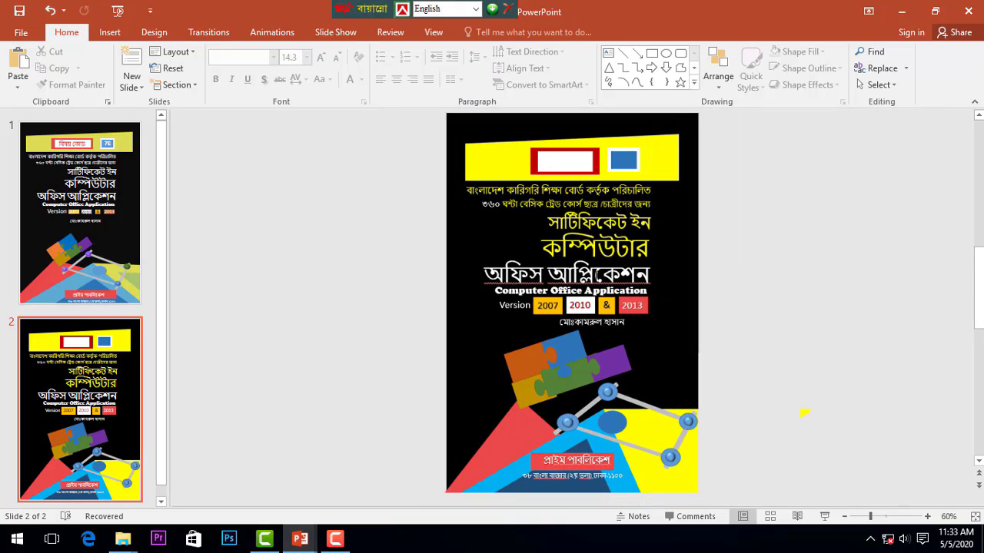
scroll(598, 276, down, 1)
scroll(599, 280, up, 1)
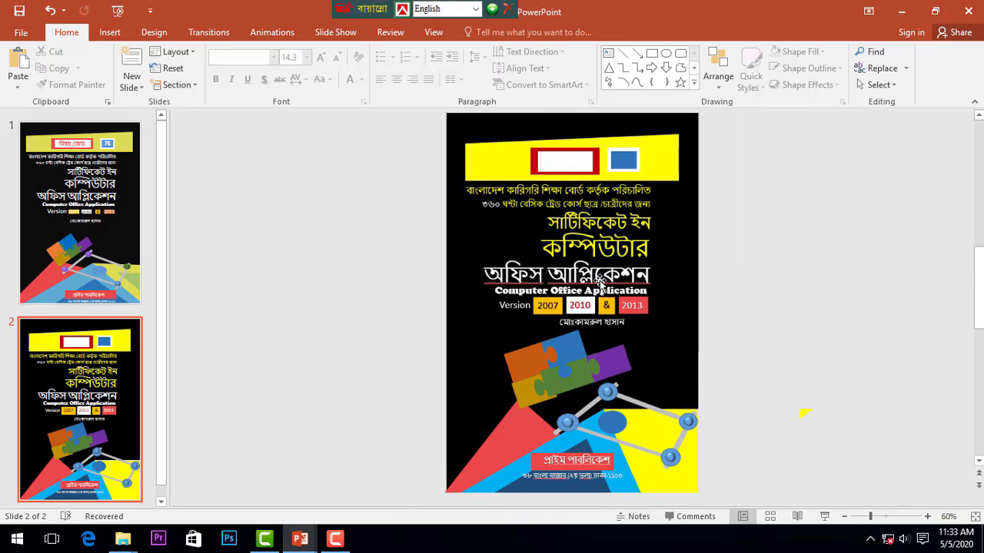